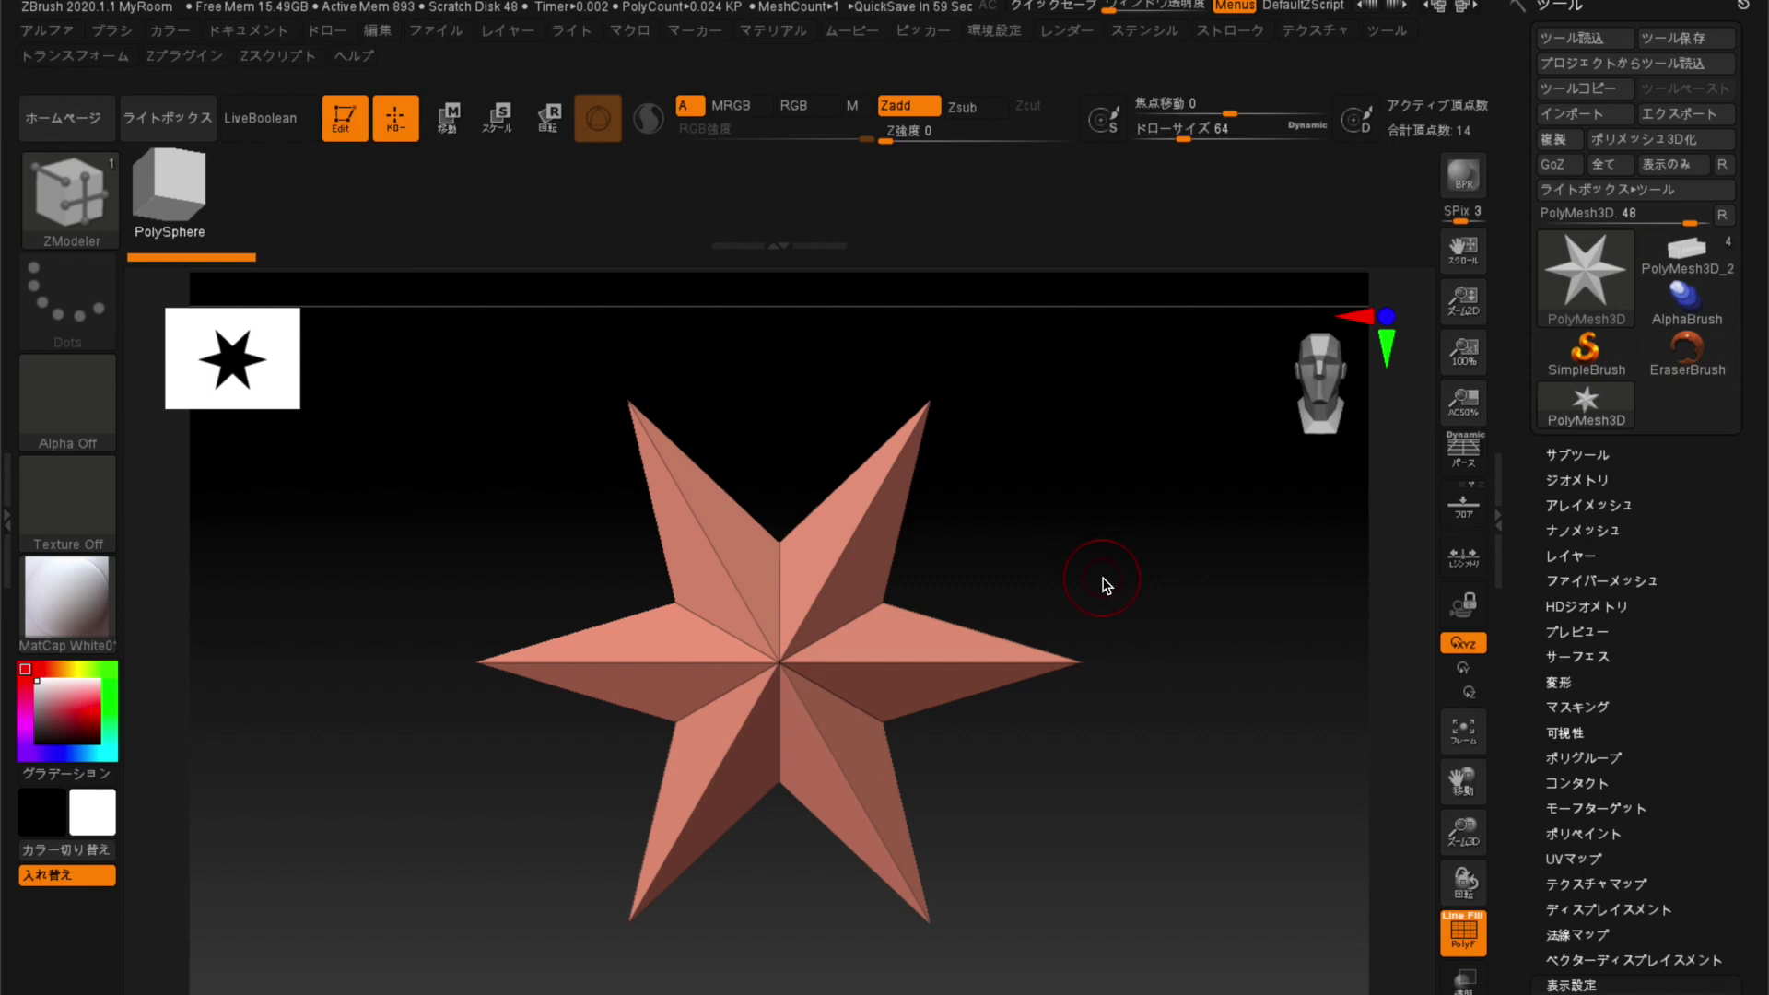
# Collapse the display settings and expand Tool > Initialize in the tool palette.
pyautogui.click(1581, 283)
pyautogui.moveTo(1576, 940); pyautogui.dragTo(1572, 539)
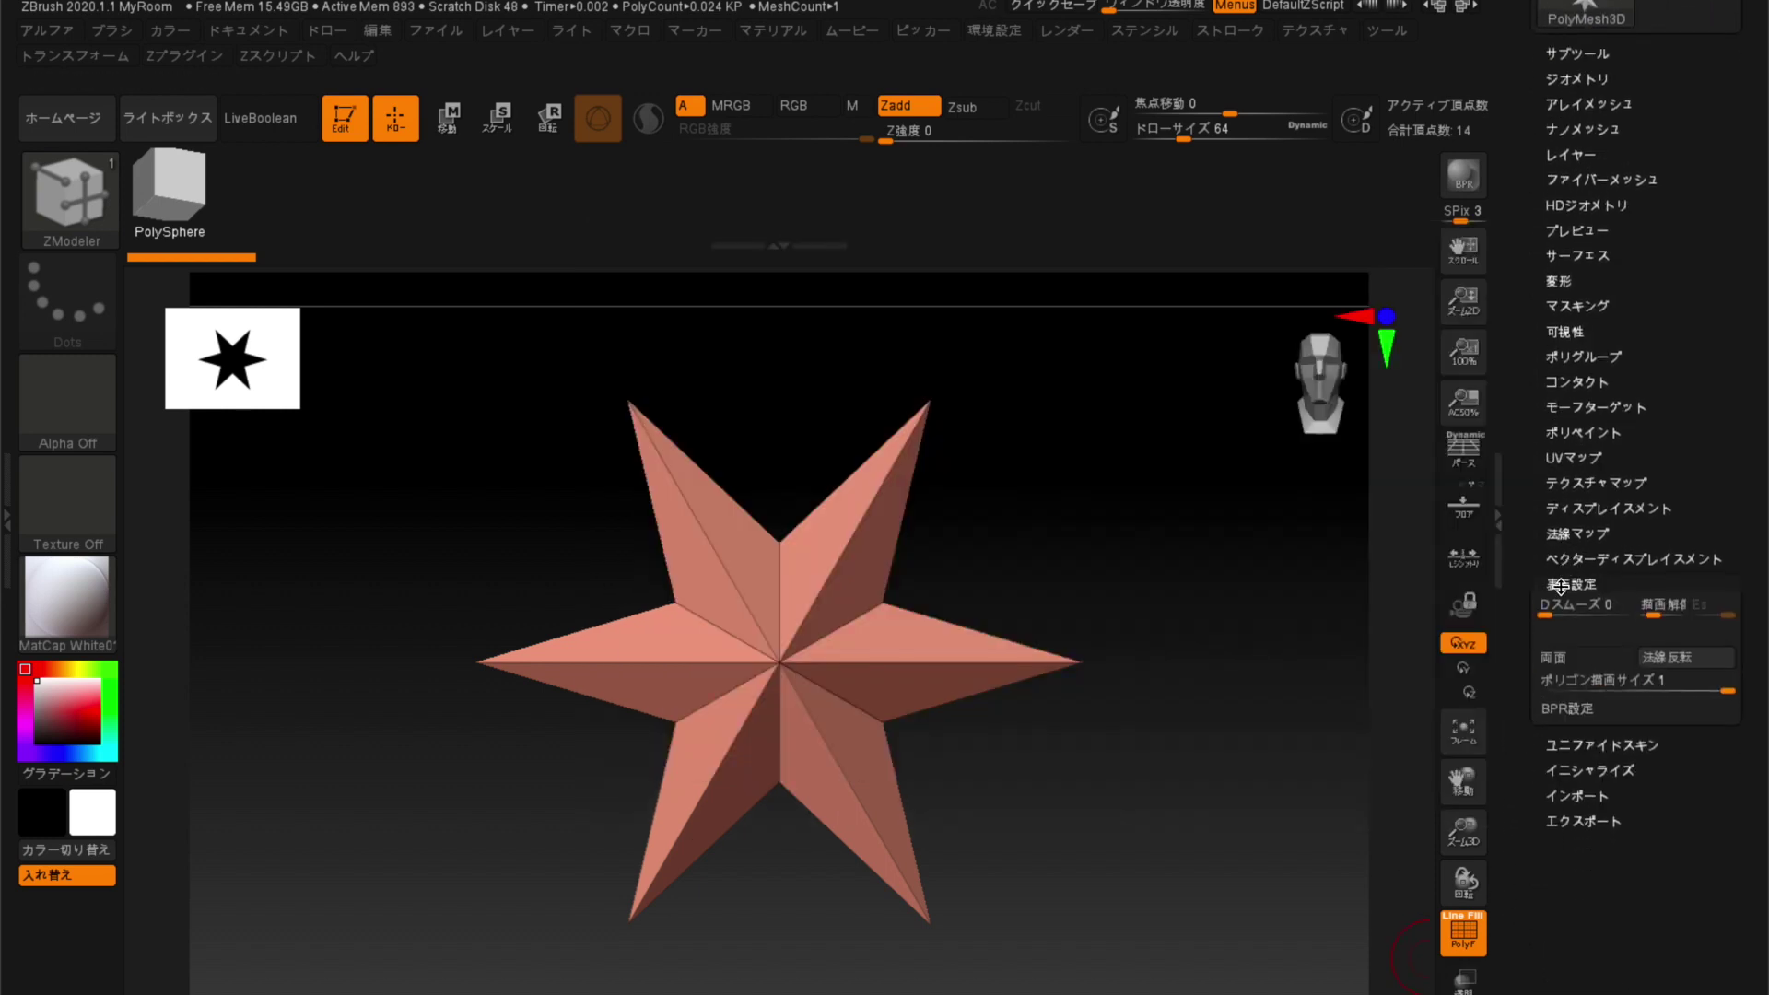
pyautogui.click(1559, 585)
pyautogui.click(1560, 634)
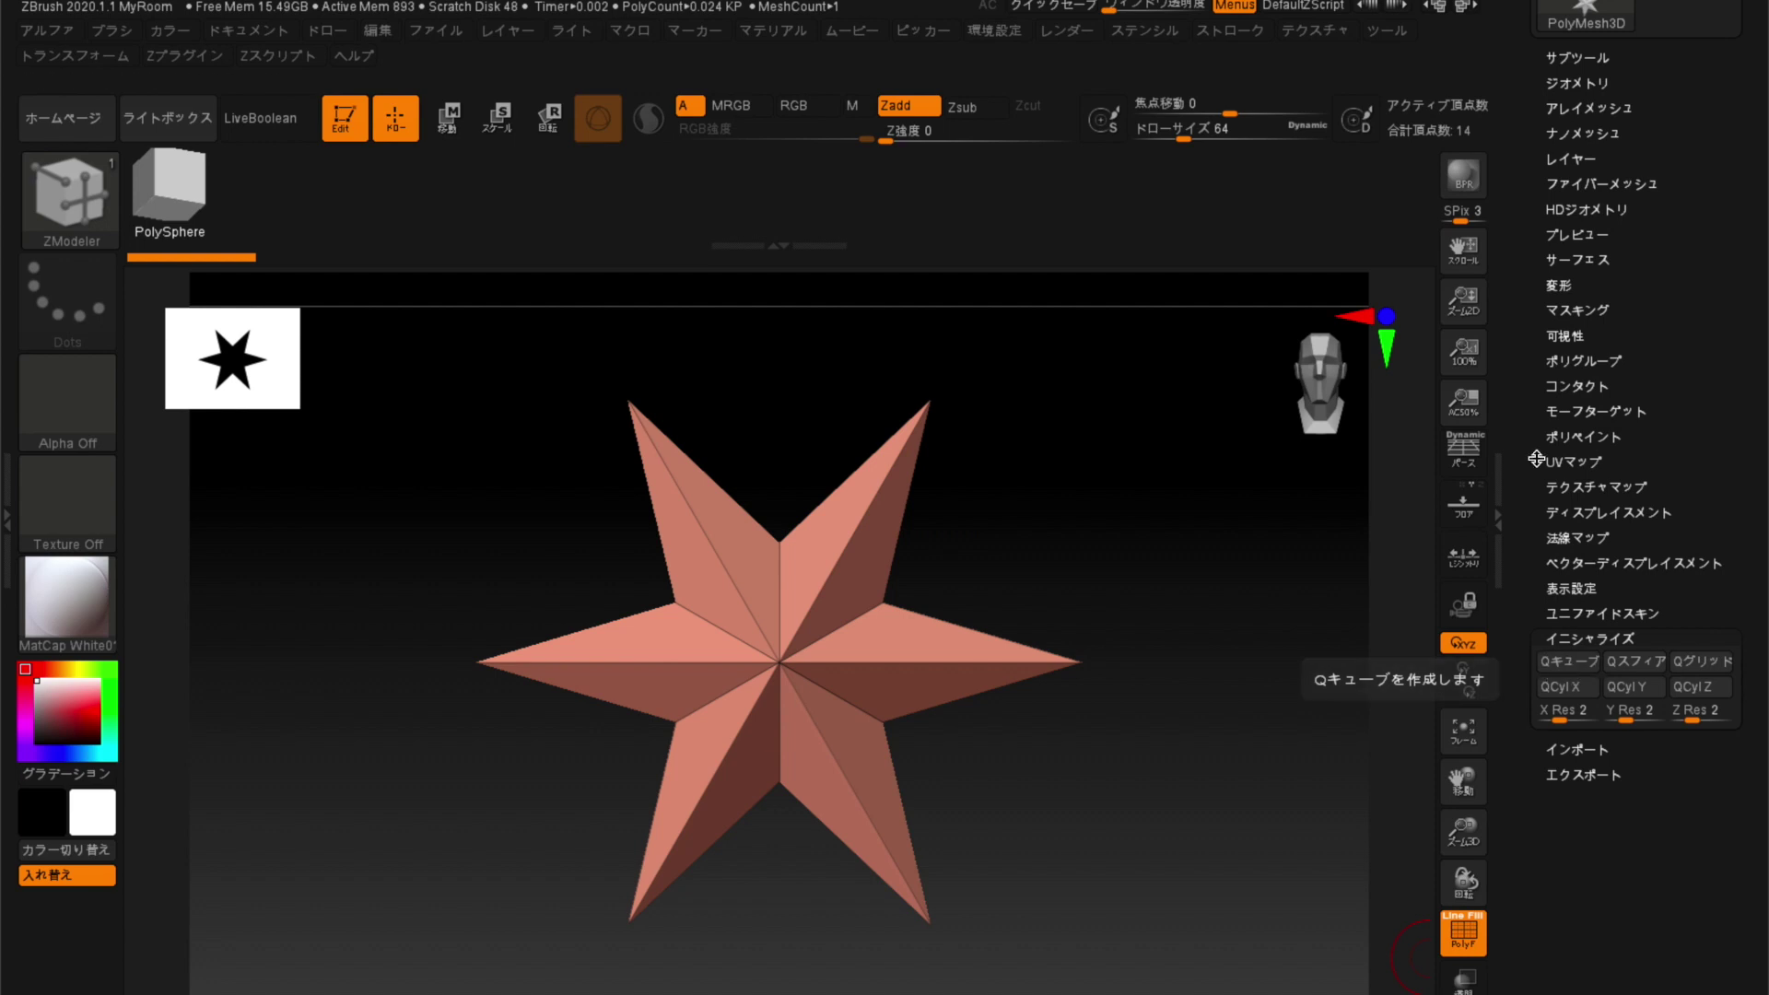
pyautogui.scroll(5, 1534, 465)
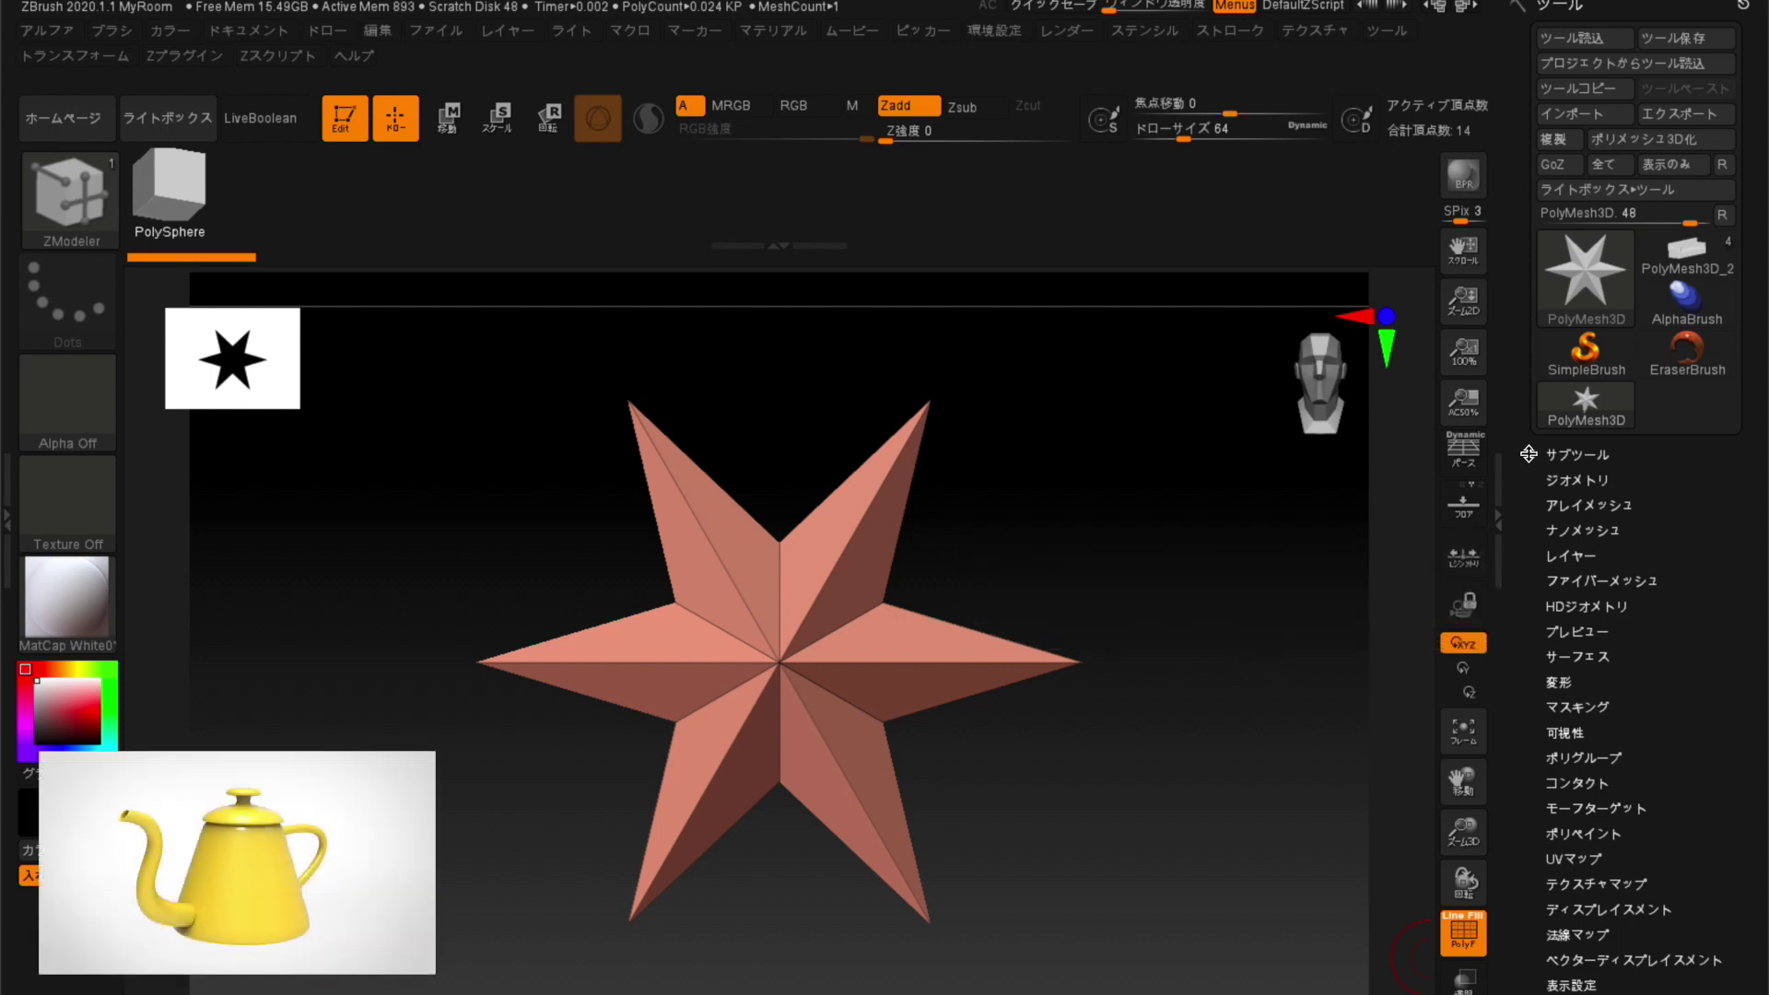
pyautogui.moveTo(1584, 275)
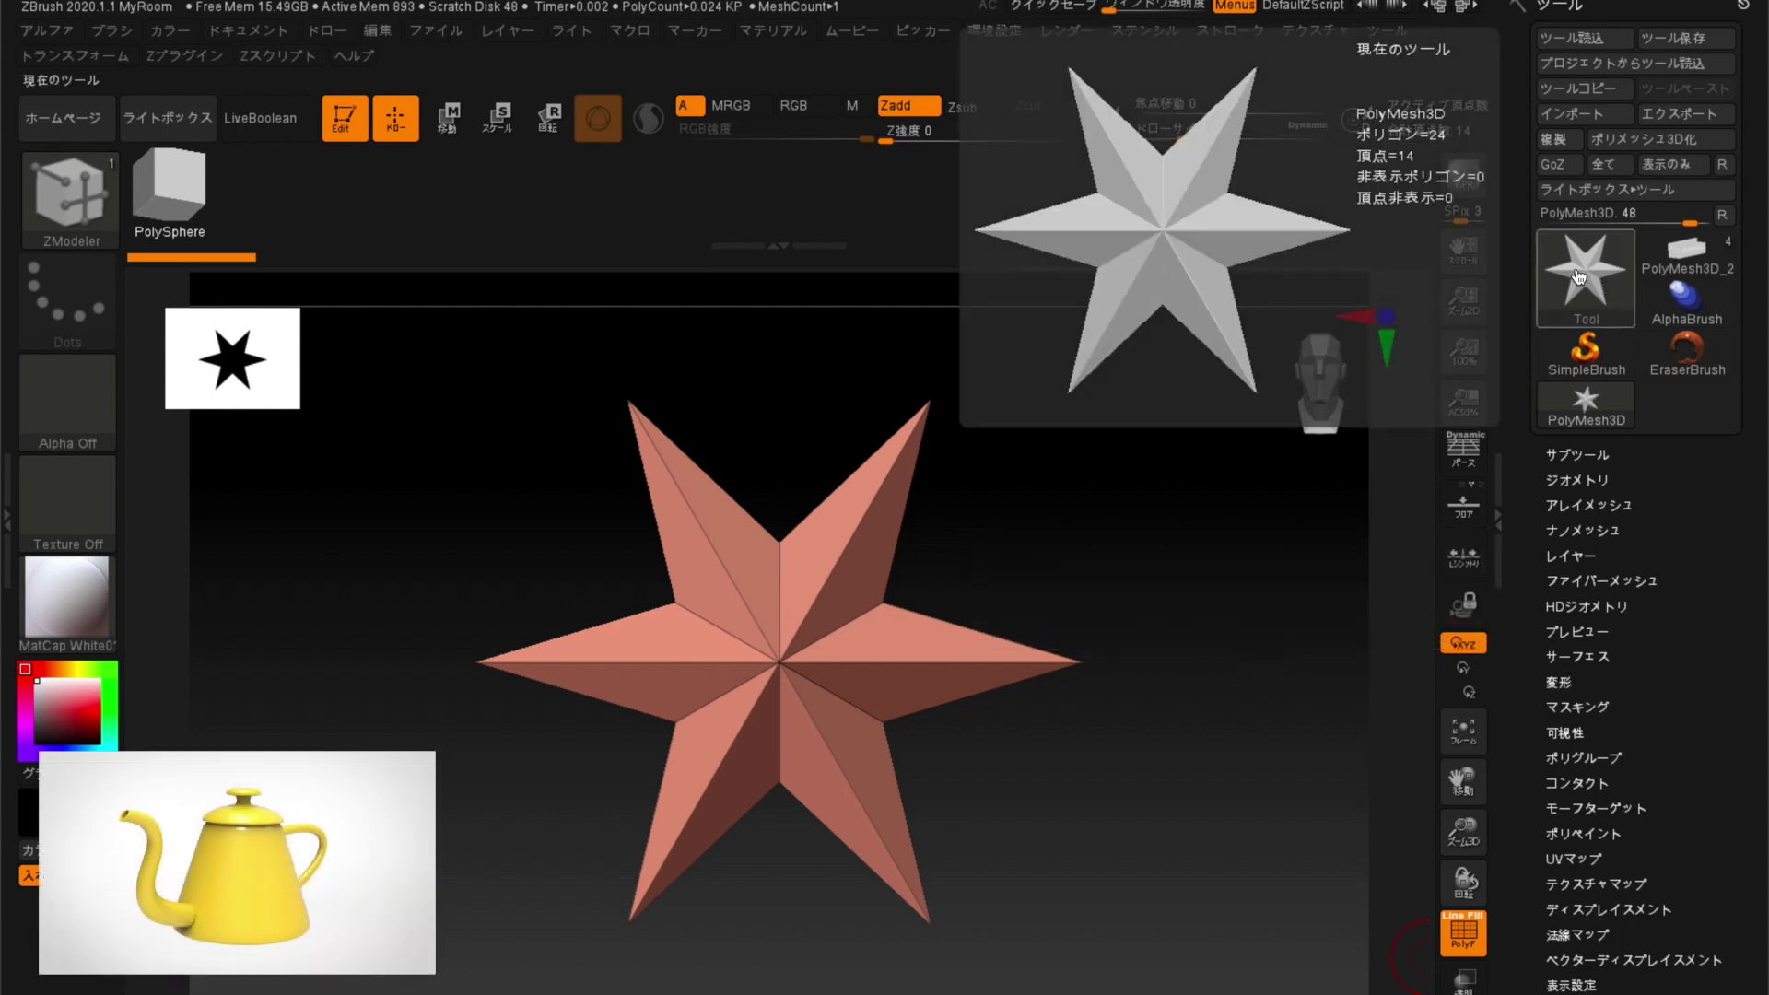
# Load Cylinder3D in place of the star and orbit to its top cap.
pyautogui.click(1581, 272)
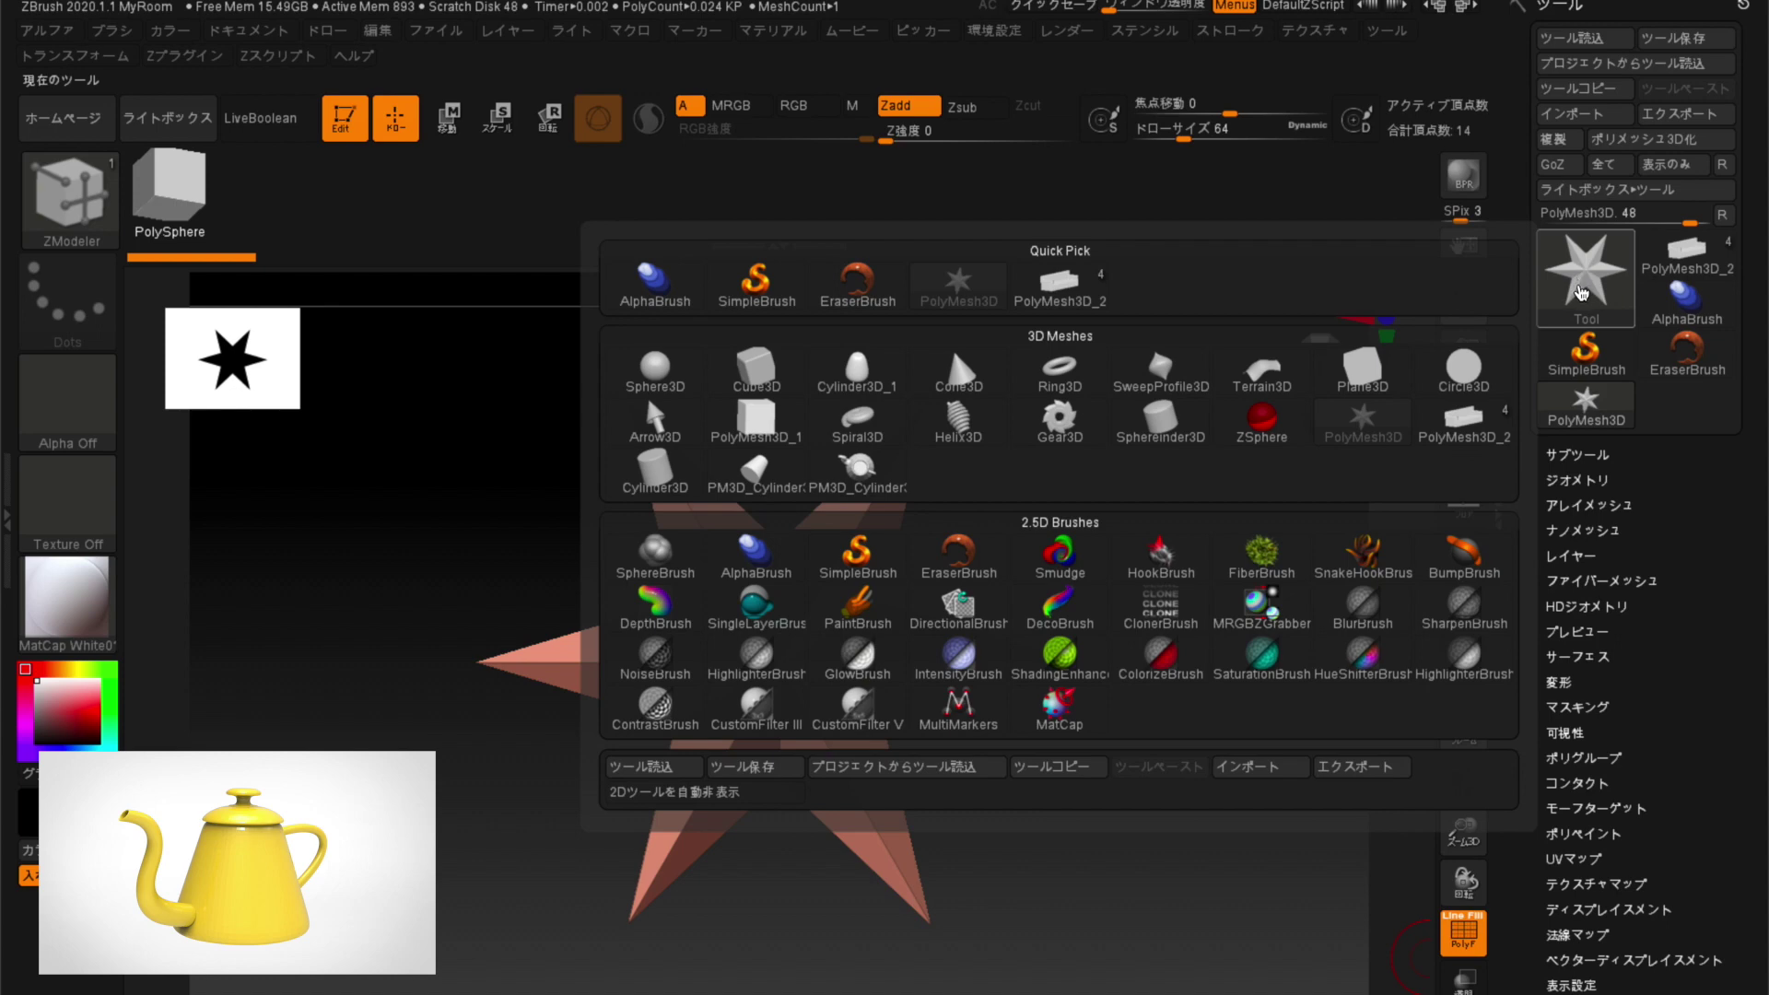
pyautogui.click(861, 373)
pyautogui.moveTo(1093, 474)
pyautogui.mouseDown()
pyautogui.moveTo(1169, 565)
pyautogui.moveTo(1138, 585)
pyautogui.moveTo(1129, 558)
pyautogui.moveTo(1161, 608)
pyautogui.moveTo(1518, 741)
pyautogui.mouseUp()
pyautogui.moveTo(1518, 818)
pyautogui.mouseDown()
pyautogui.moveTo(1520, 630)
pyautogui.moveTo(1566, 590)
pyautogui.mouseUp()
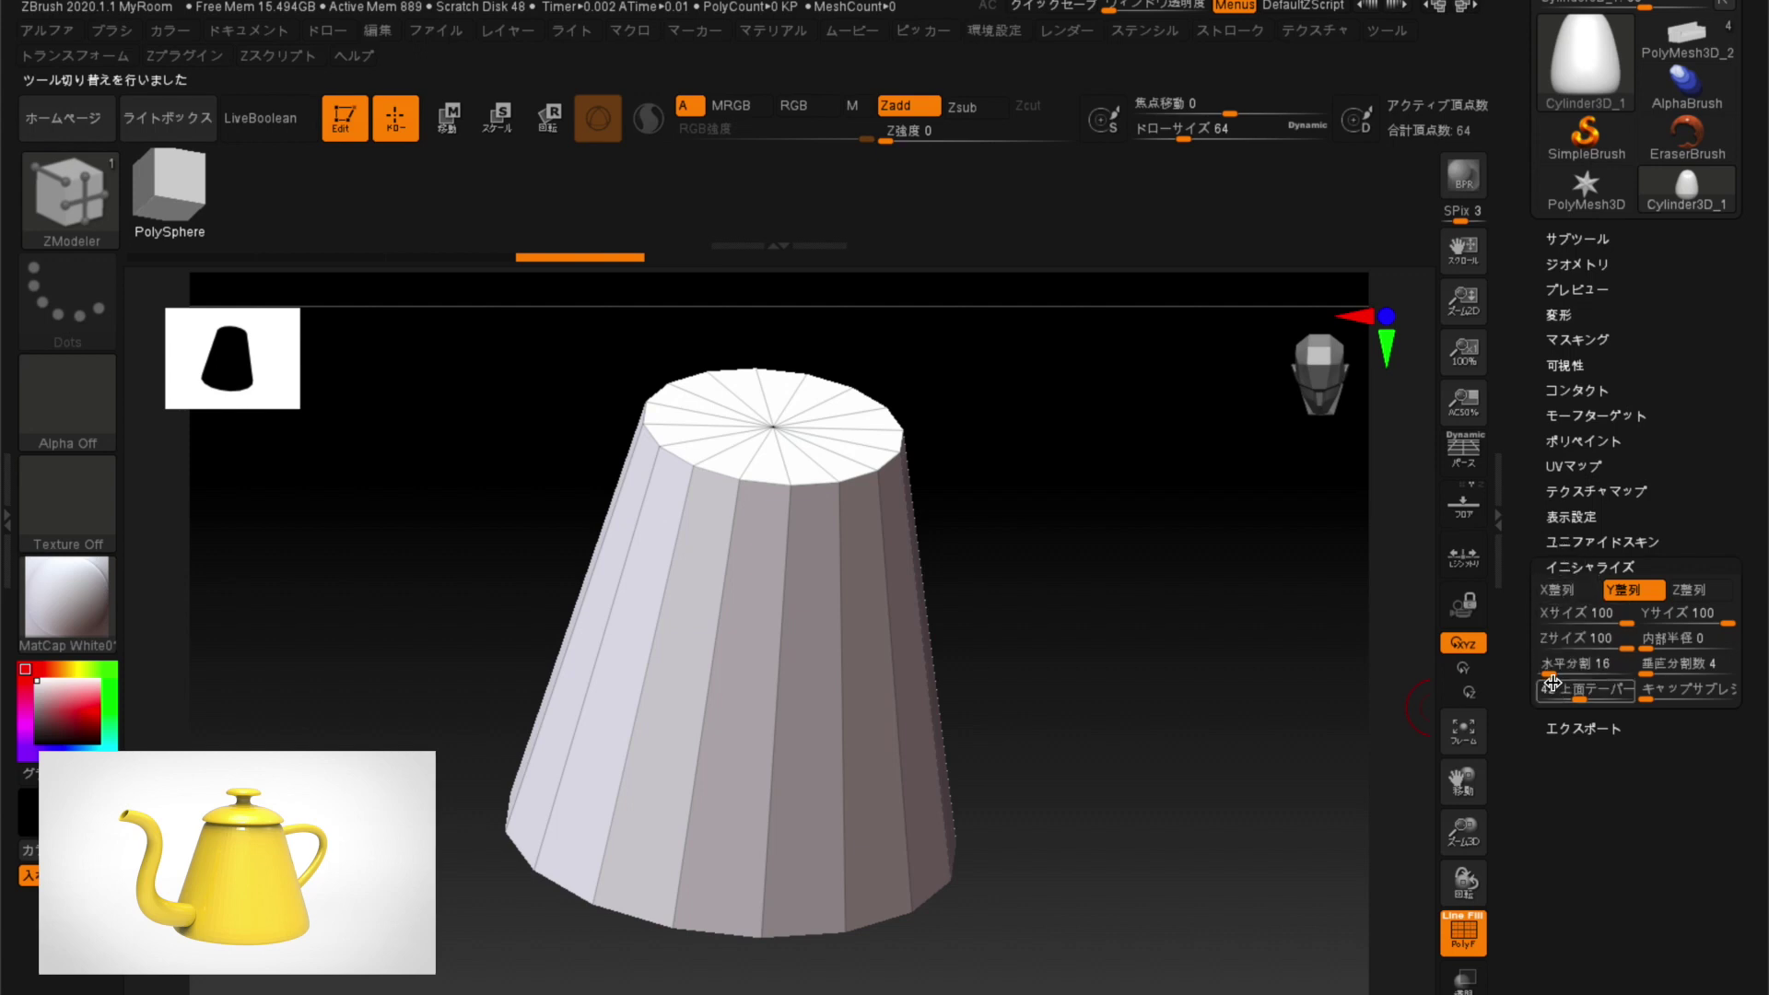
# Set the cylinder's Top Taper to 47 after trying other taper values.
pyautogui.moveTo(1556, 686)
pyautogui.mouseDown()
pyautogui.moveTo(1606, 699)
pyautogui.moveTo(1531, 702)
pyautogui.mouseUp()
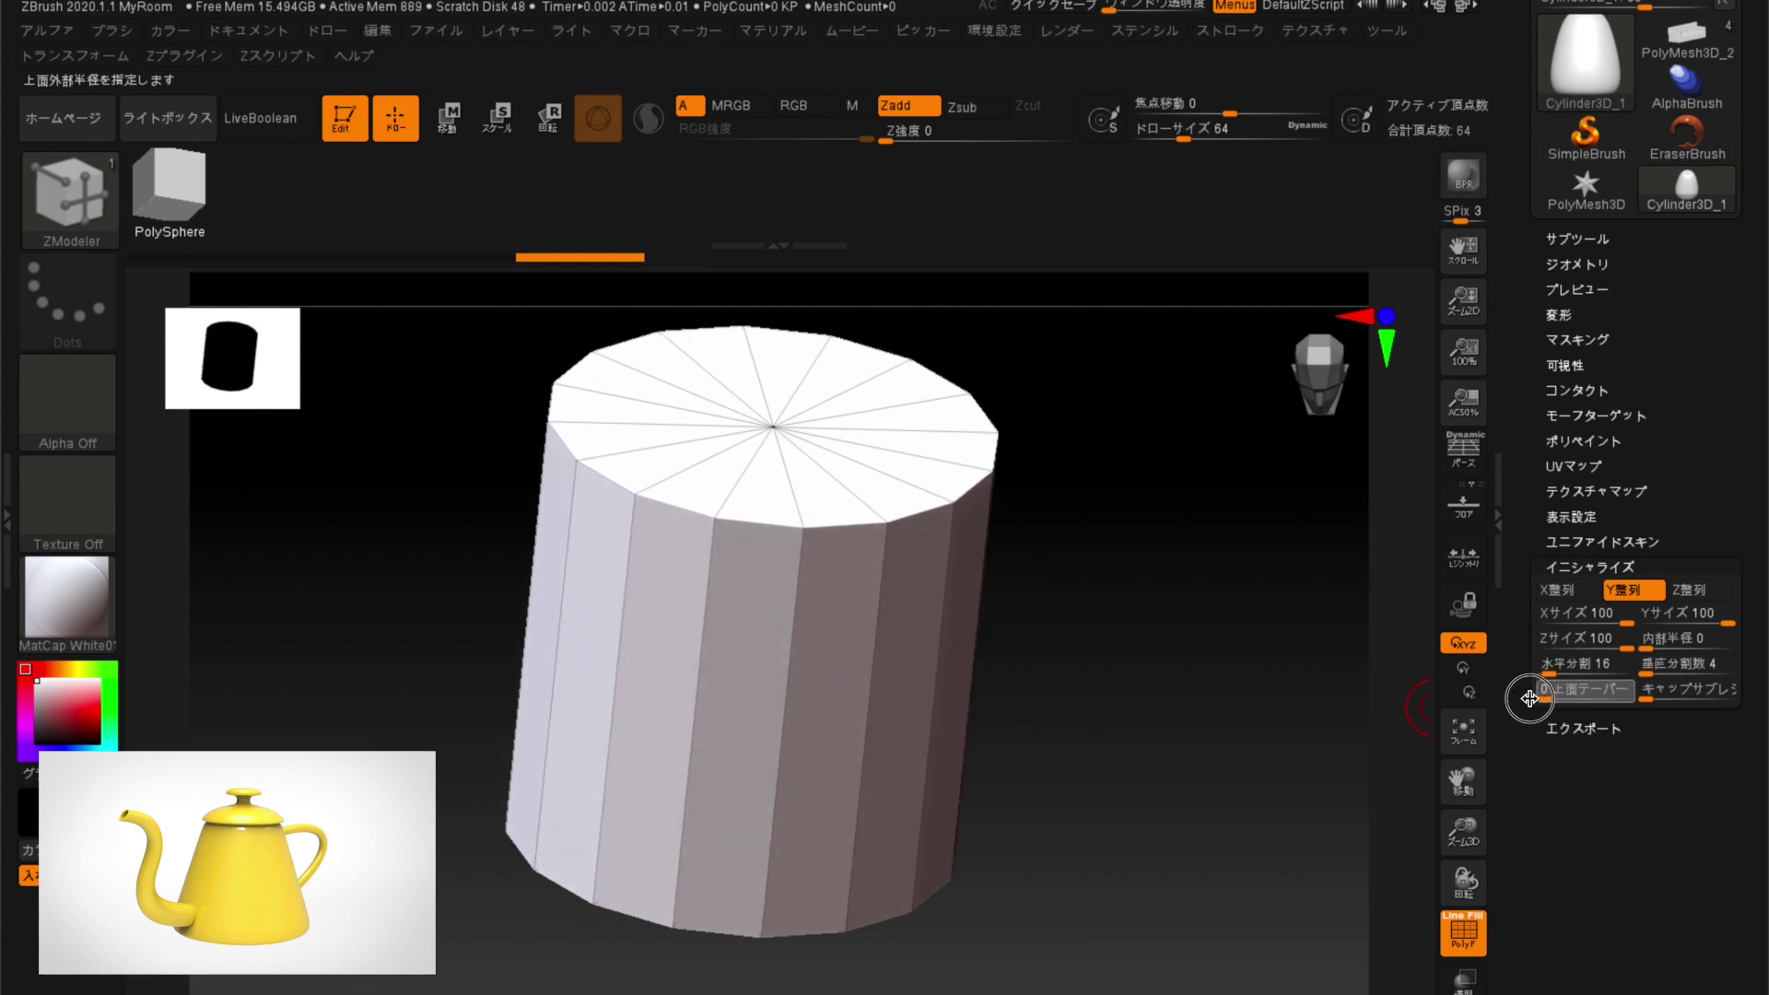
pyautogui.moveTo(1271, 616)
pyautogui.mouseDown()
pyautogui.moveTo(1256, 577)
pyautogui.moveTo(1280, 590)
pyautogui.moveTo(1291, 494)
pyautogui.moveTo(1275, 596)
pyautogui.moveTo(1275, 451)
pyautogui.moveTo(1277, 667)
pyautogui.moveTo(1276, 529)
pyautogui.moveTo(1272, 655)
pyautogui.moveTo(1506, 710)
pyautogui.moveTo(1585, 686)
pyautogui.mouseUp()
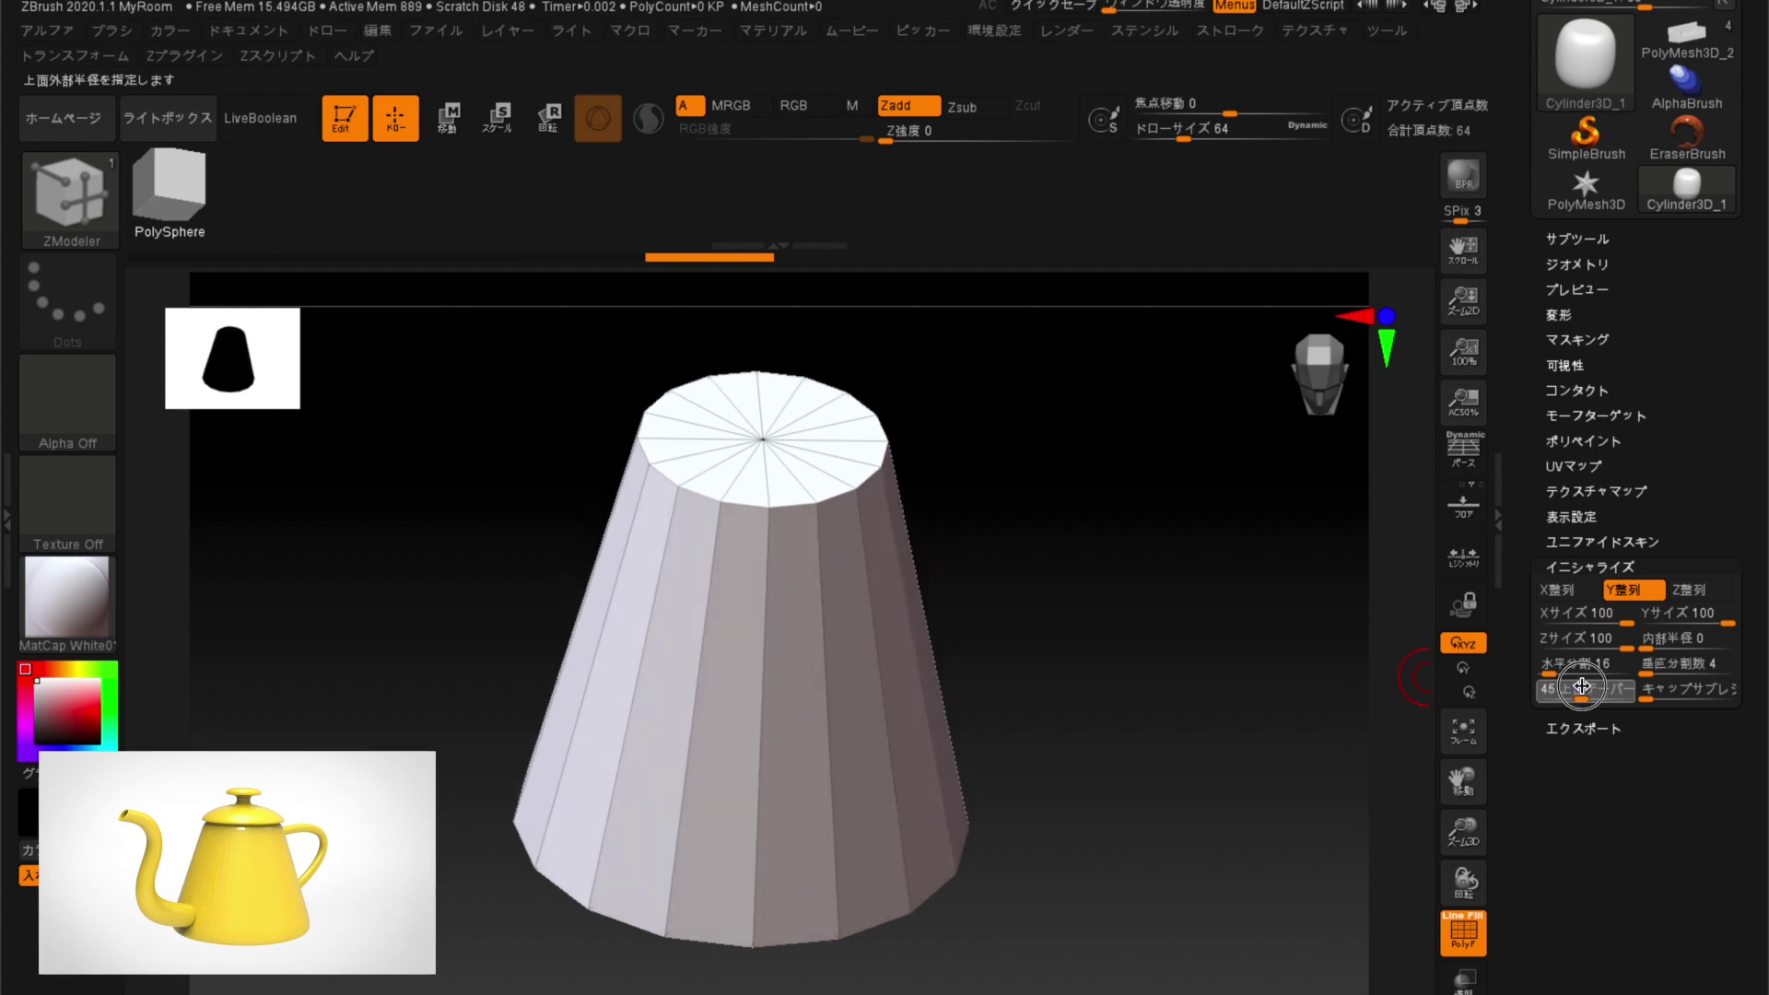
pyautogui.moveTo(1268, 632)
pyautogui.mouseDown()
pyautogui.moveTo(1248, 549)
pyautogui.moveTo(1256, 566)
pyautogui.moveTo(1145, 596)
pyautogui.moveTo(1350, 719)
pyautogui.moveTo(1208, 655)
pyautogui.mouseUp()
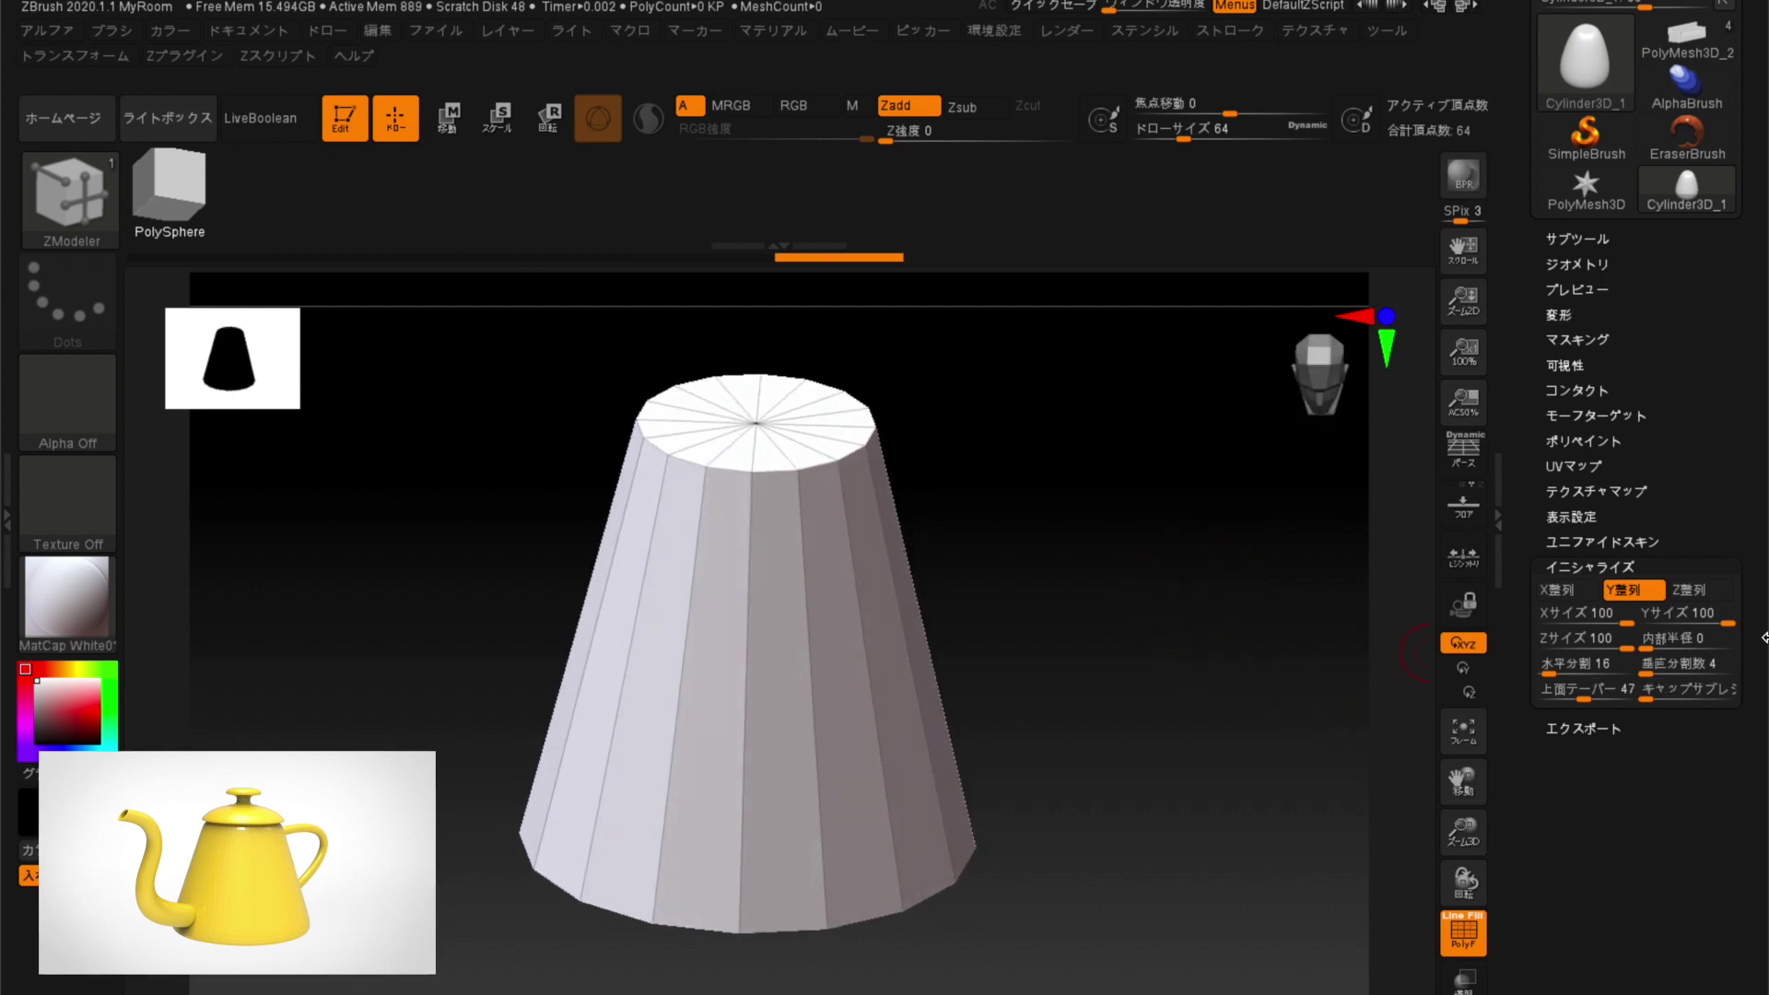
# Shorten the cone's Z Size, then fine-tune its height from a front view.
pyautogui.moveTo(1617, 638); pyautogui.dragTo(1600, 640)
pyautogui.moveTo(1185, 638)
pyautogui.mouseDown()
pyautogui.moveTo(1149, 584)
pyautogui.moveTo(1140, 651)
pyautogui.moveTo(1377, 626)
pyautogui.mouseUp()
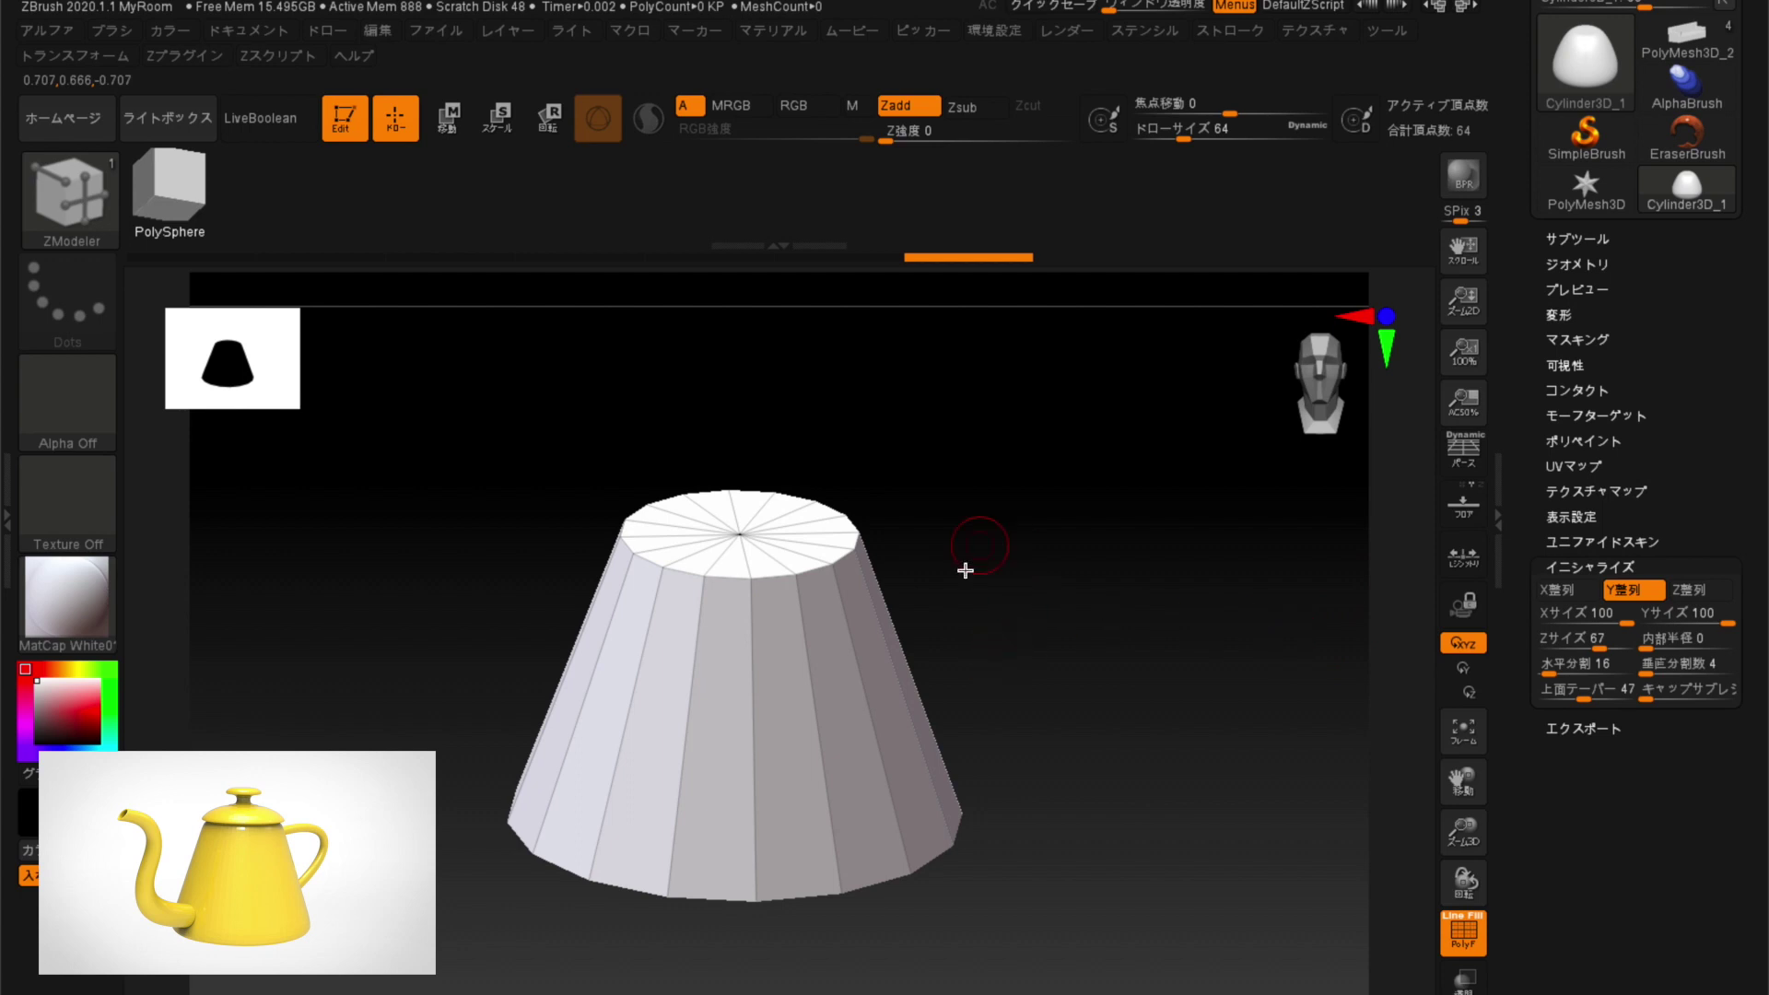
pyautogui.moveTo(1021, 677)
pyautogui.mouseDown()
pyautogui.moveTo(1078, 716)
pyautogui.moveTo(1042, 710)
pyautogui.mouseUp()
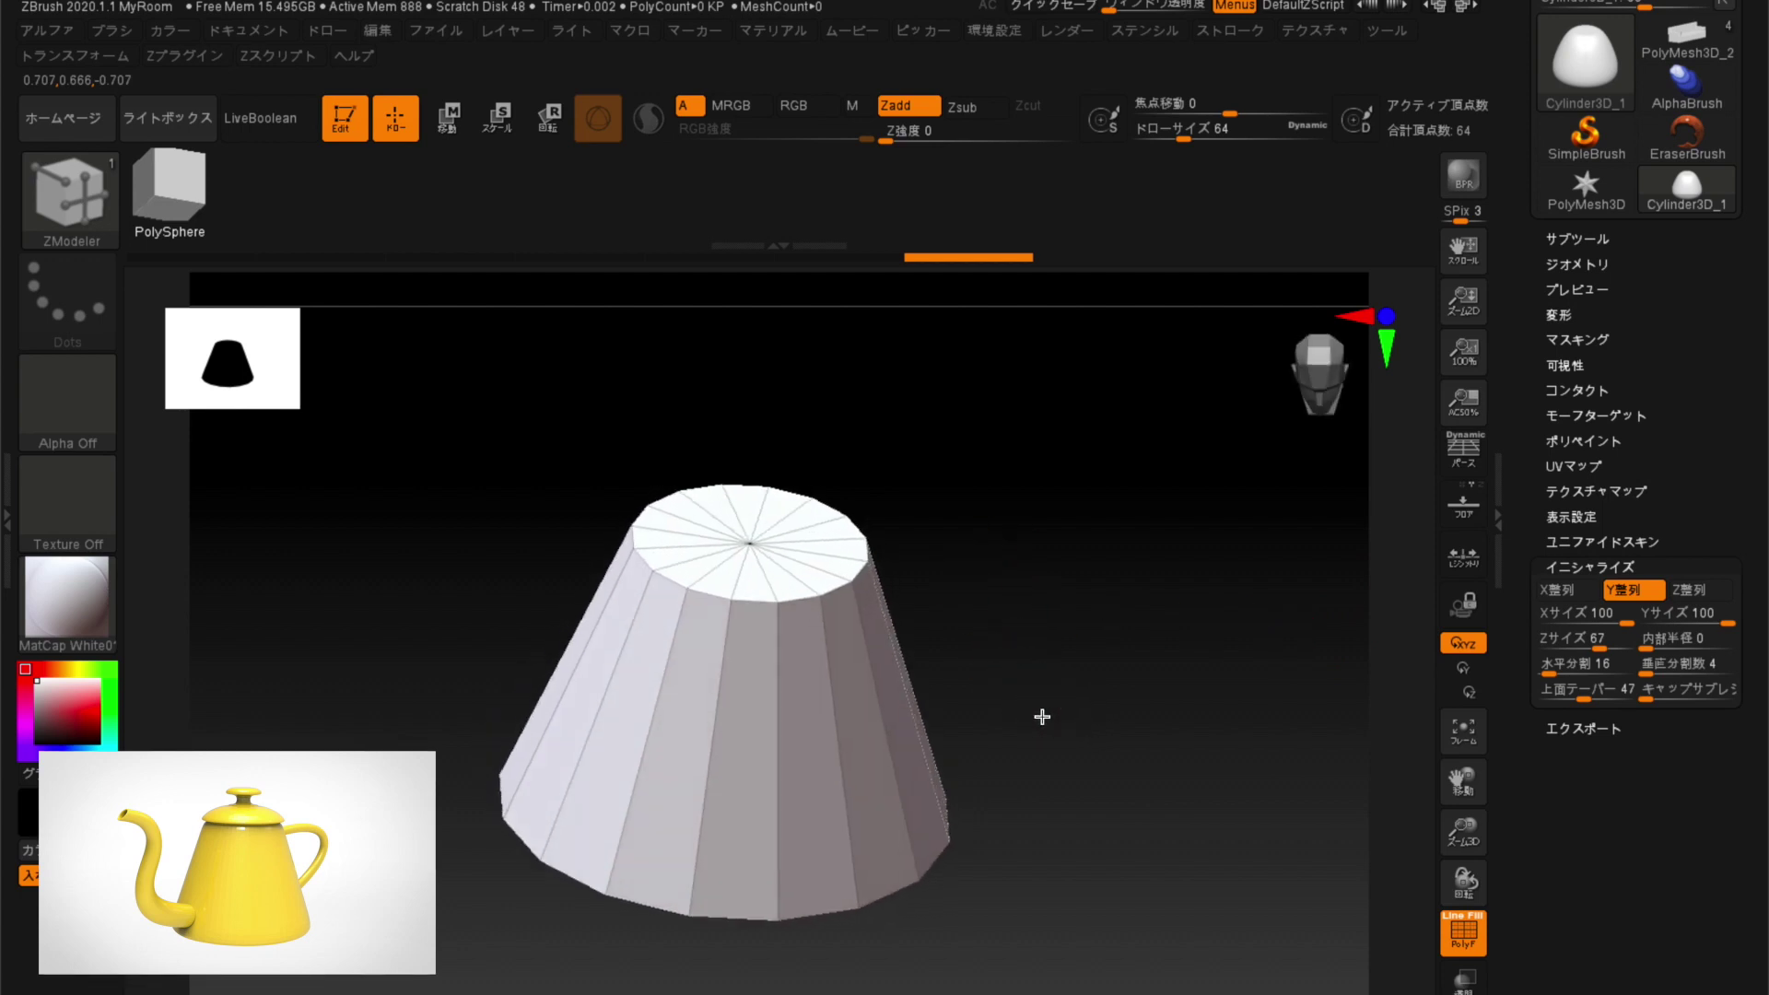
pyautogui.moveTo(1189, 629); pyautogui.dragTo(1153, 556)
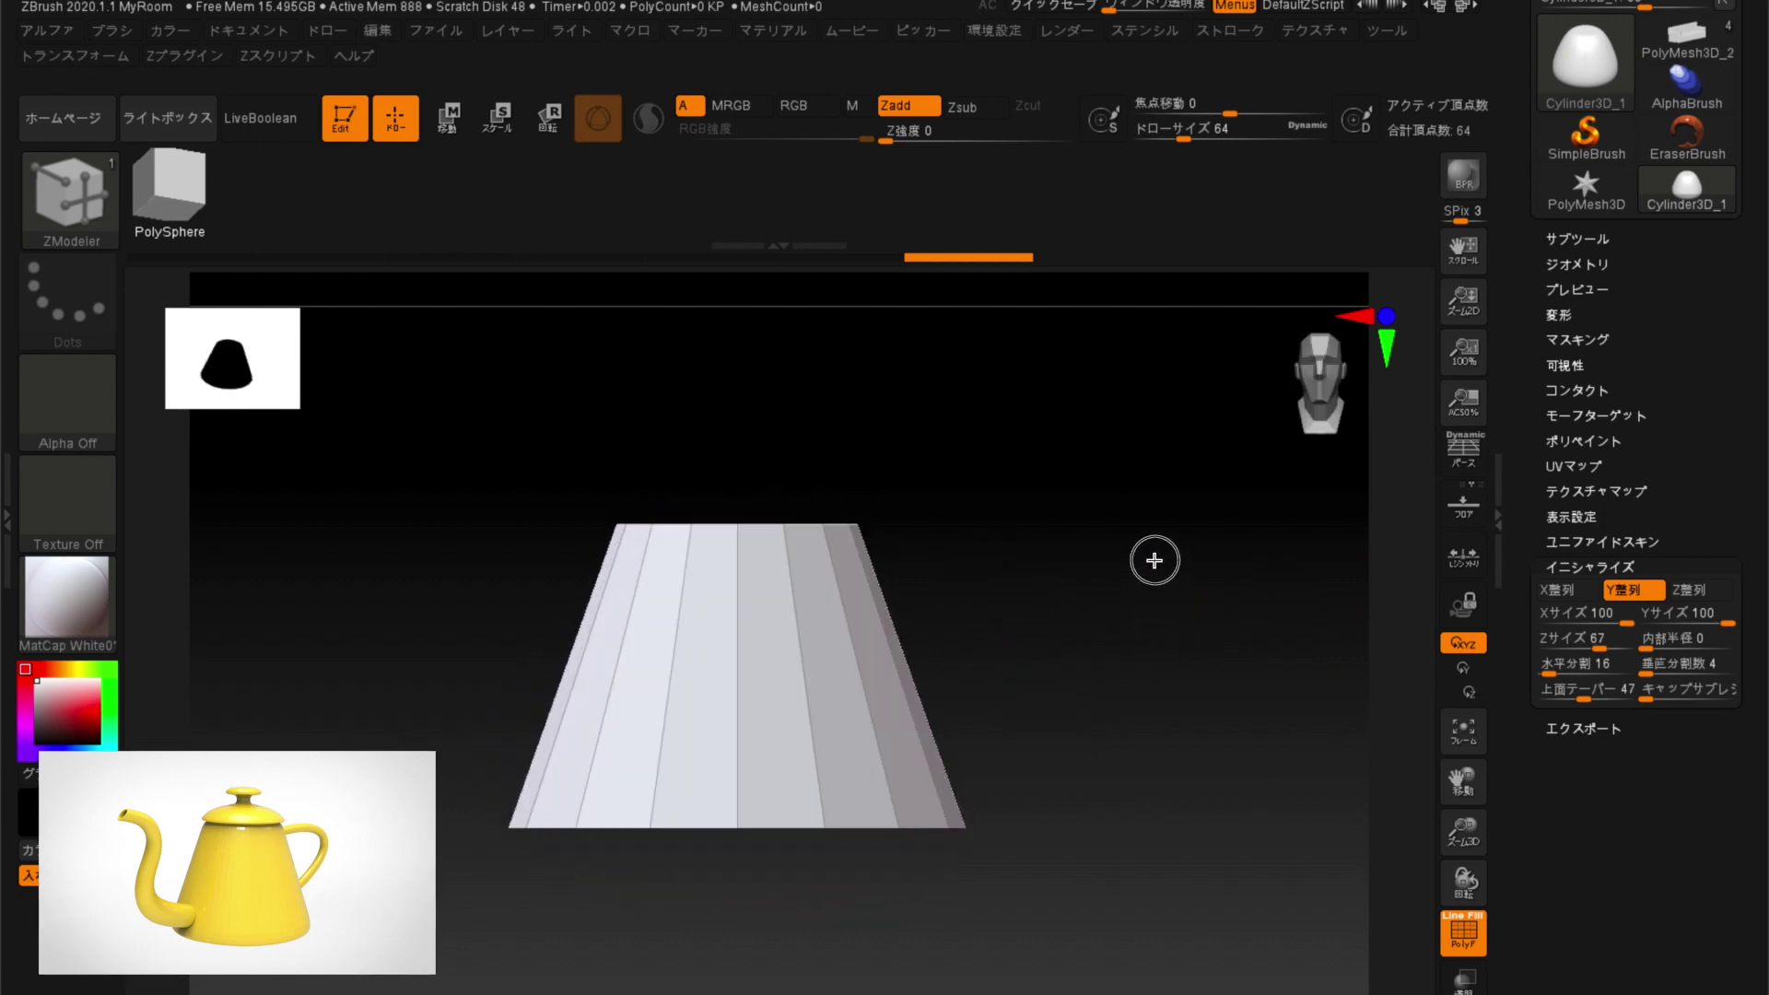
pyautogui.moveTo(1603, 643)
pyautogui.mouseDown()
pyautogui.moveTo(1576, 644)
pyautogui.moveTo(1601, 644)
pyautogui.mouseUp()
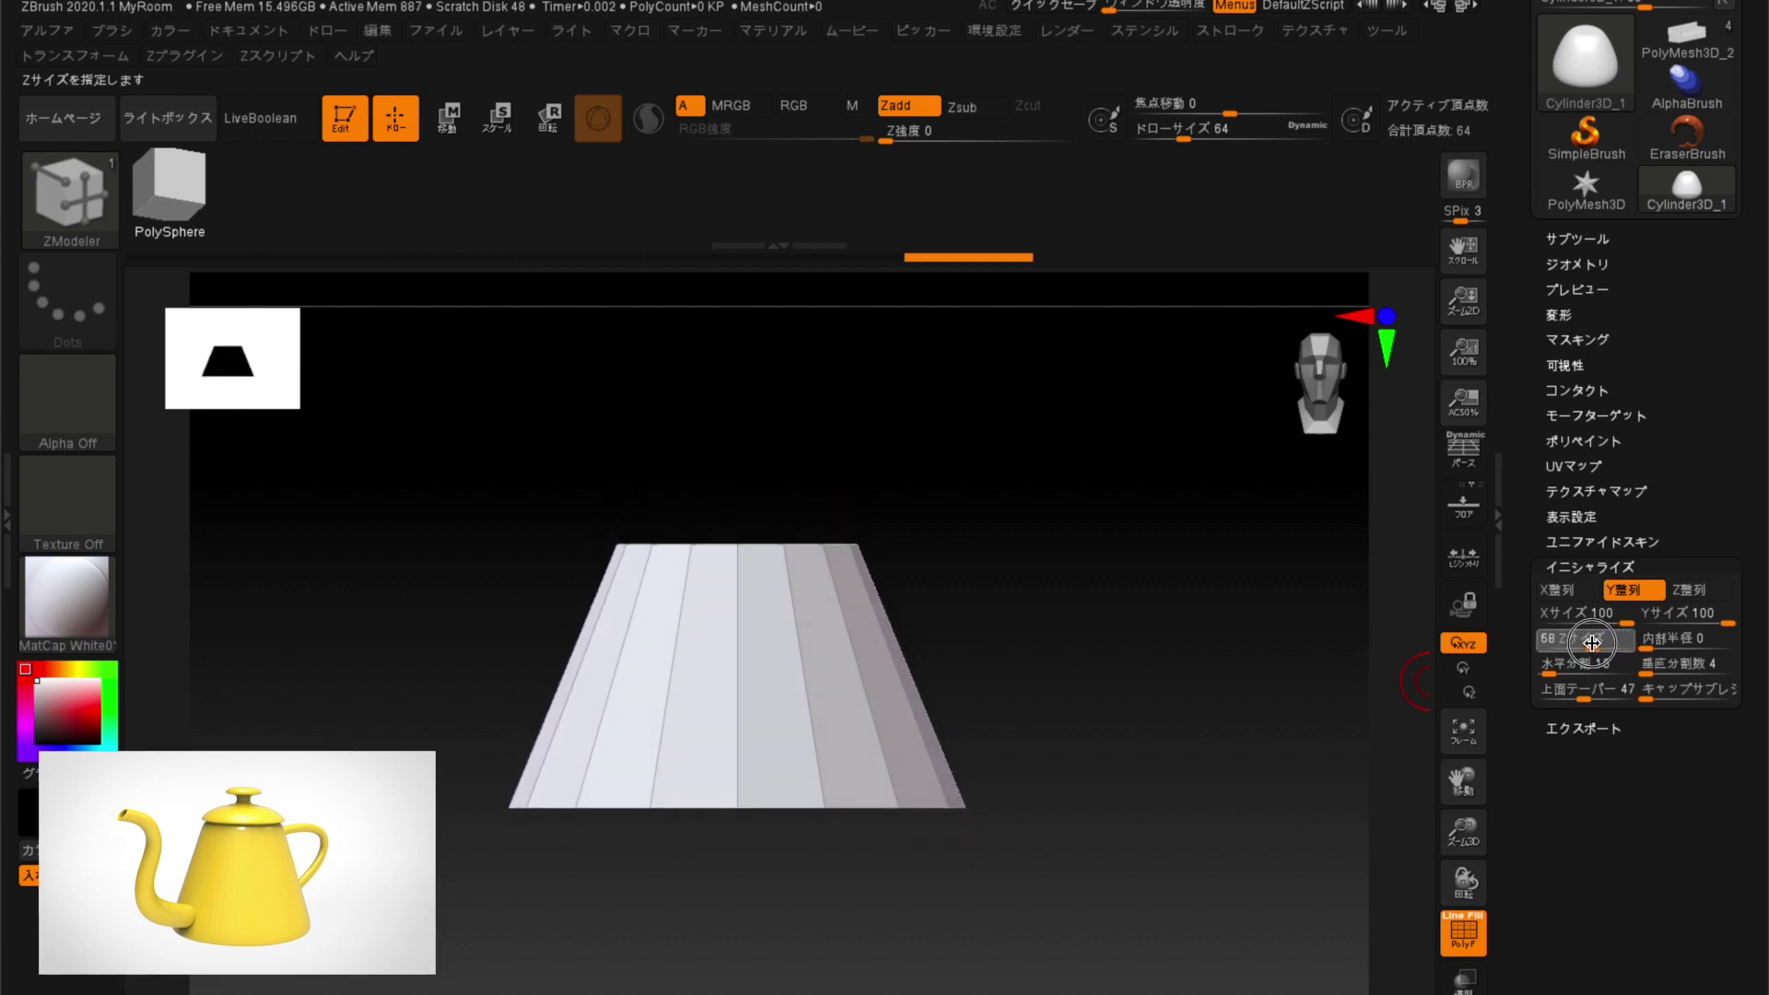
pyautogui.moveTo(1601, 643); pyautogui.dragTo(1606, 643)
# Test the cone's Vertical Divisions while inspecting its top and bottom faces.
pyautogui.moveTo(1176, 549); pyautogui.dragTo(1165, 762)
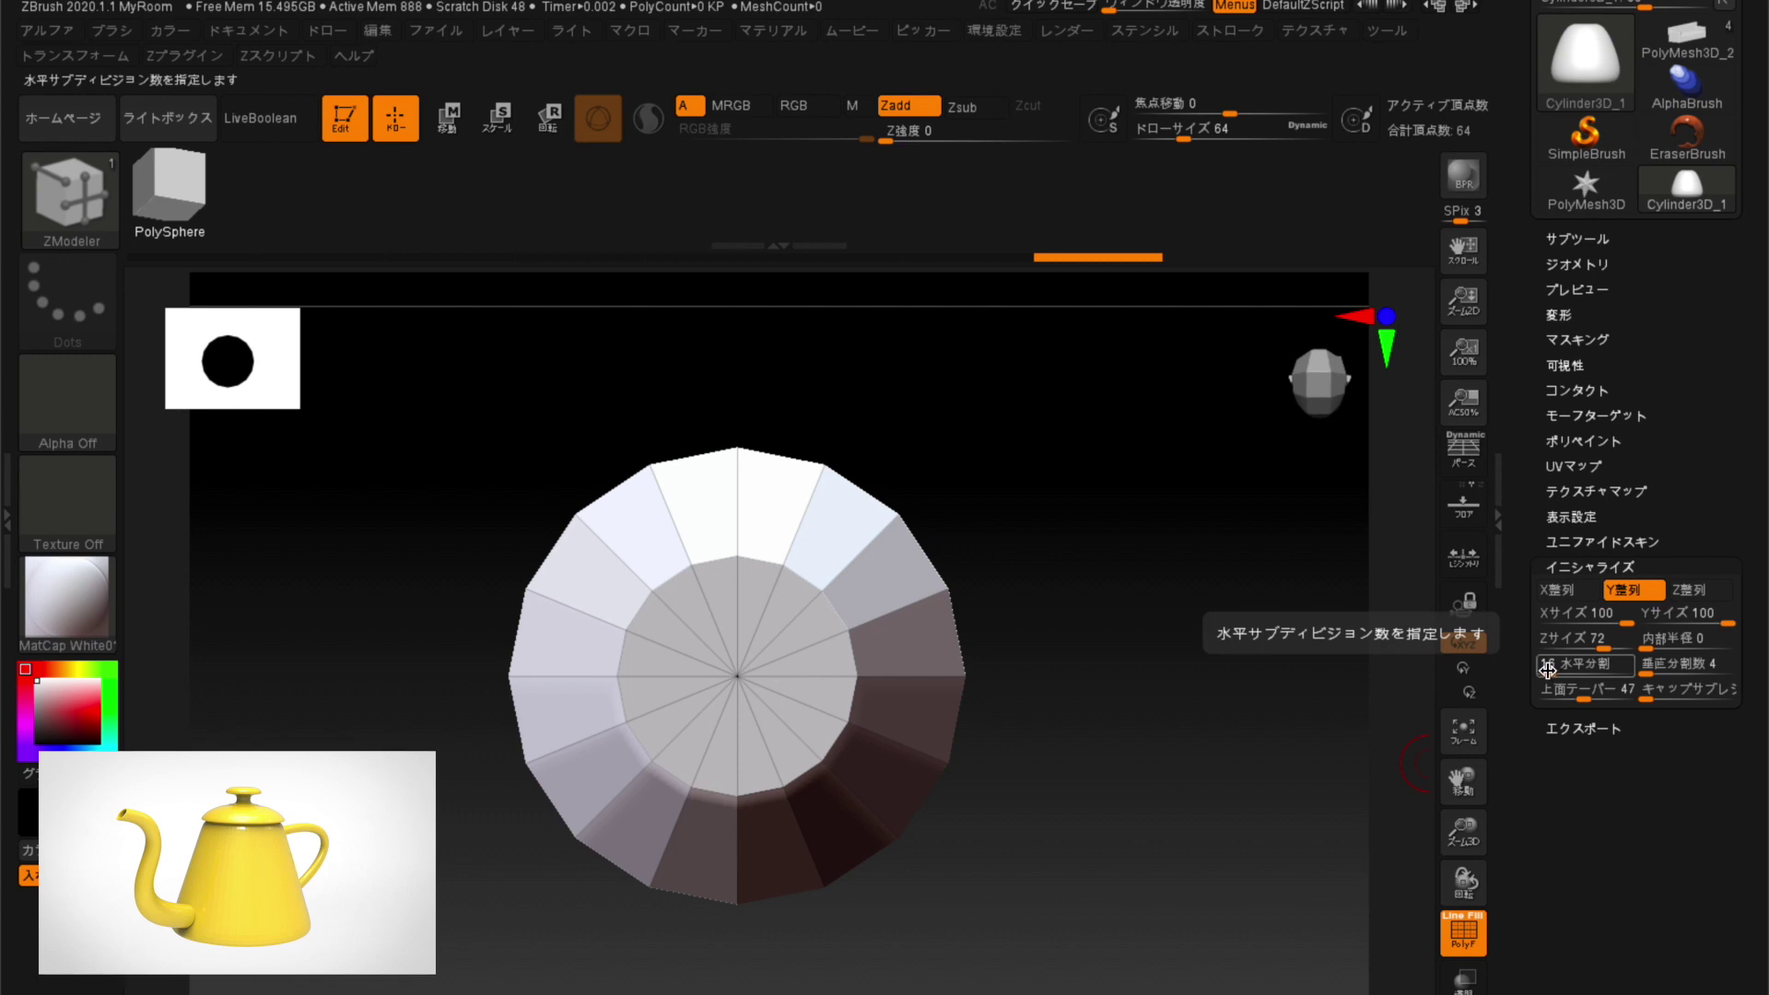
pyautogui.moveTo(1122, 703)
pyautogui.mouseDown()
pyautogui.moveTo(1118, 494)
pyautogui.moveTo(1144, 702)
pyautogui.moveTo(1287, 699)
pyautogui.mouseUp()
pyautogui.moveTo(1668, 677); pyautogui.dragTo(1629, 674)
pyautogui.moveTo(1217, 699)
pyautogui.mouseDown()
pyautogui.moveTo(1185, 624)
pyautogui.moveTo(1185, 414)
pyautogui.moveTo(1157, 650)
pyautogui.moveTo(1154, 626)
pyautogui.mouseUp()
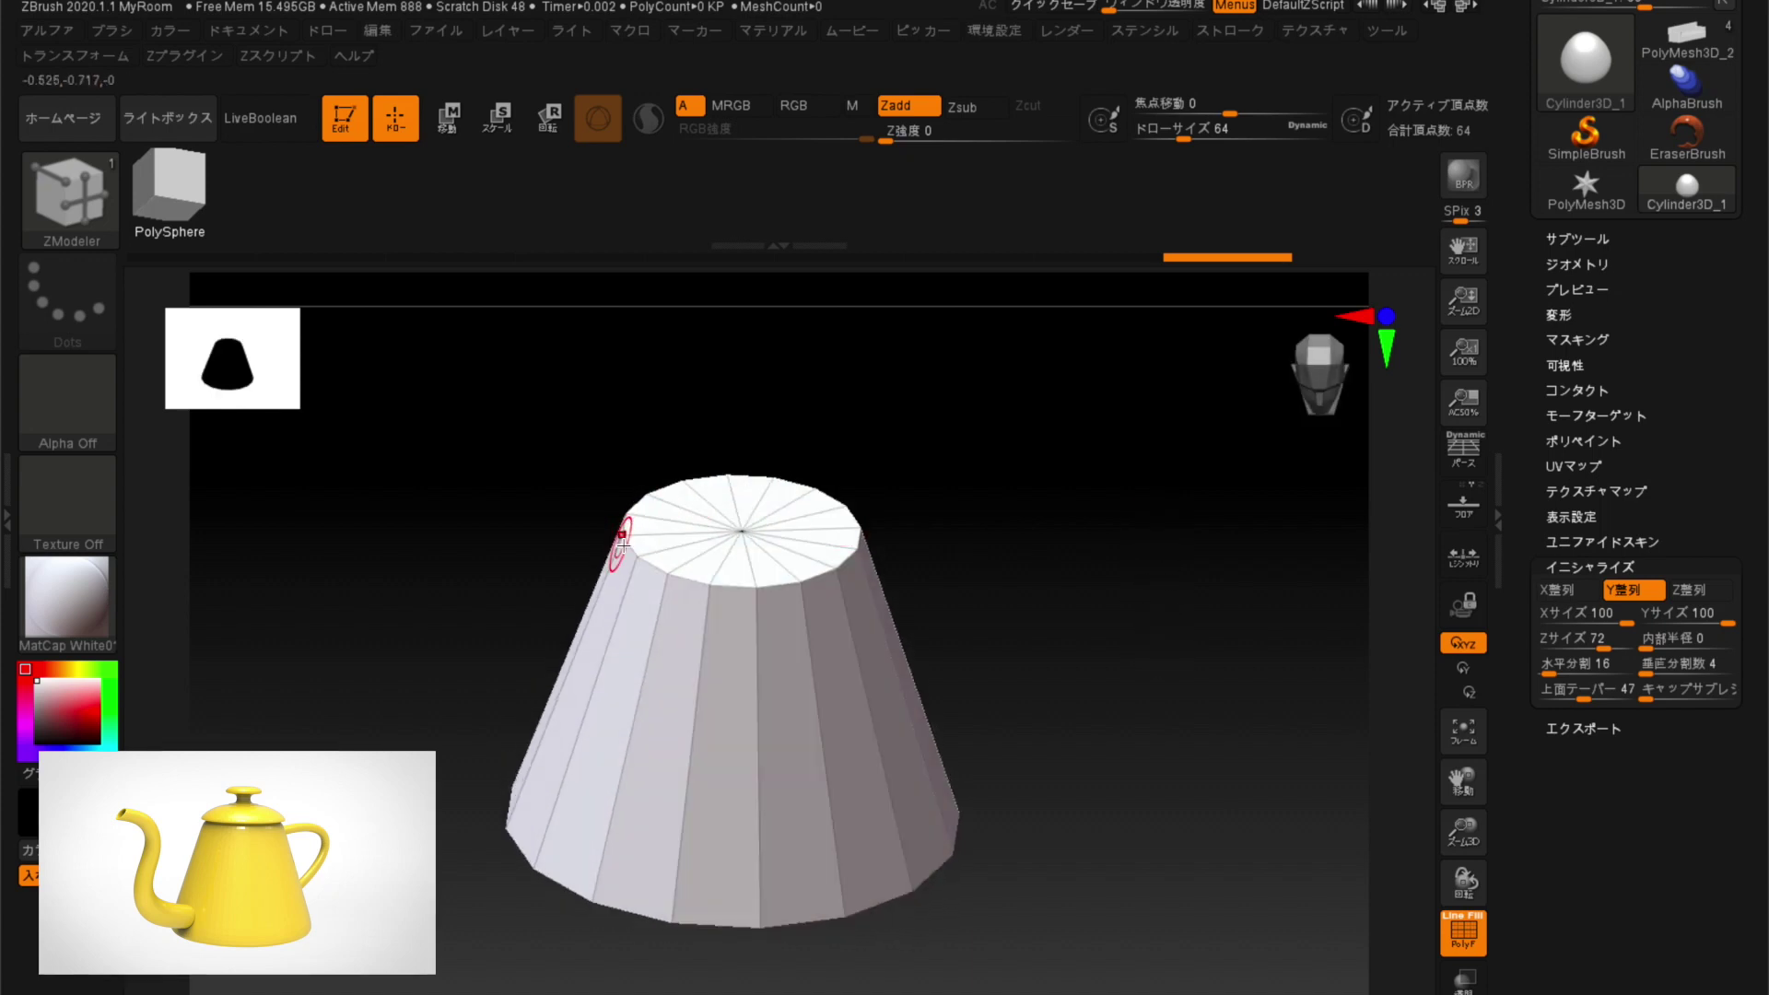
pyautogui.moveTo(772, 791)
pyautogui.mouseDown()
pyautogui.moveTo(1102, 612)
pyautogui.moveTo(1011, 715)
pyautogui.mouseUp()
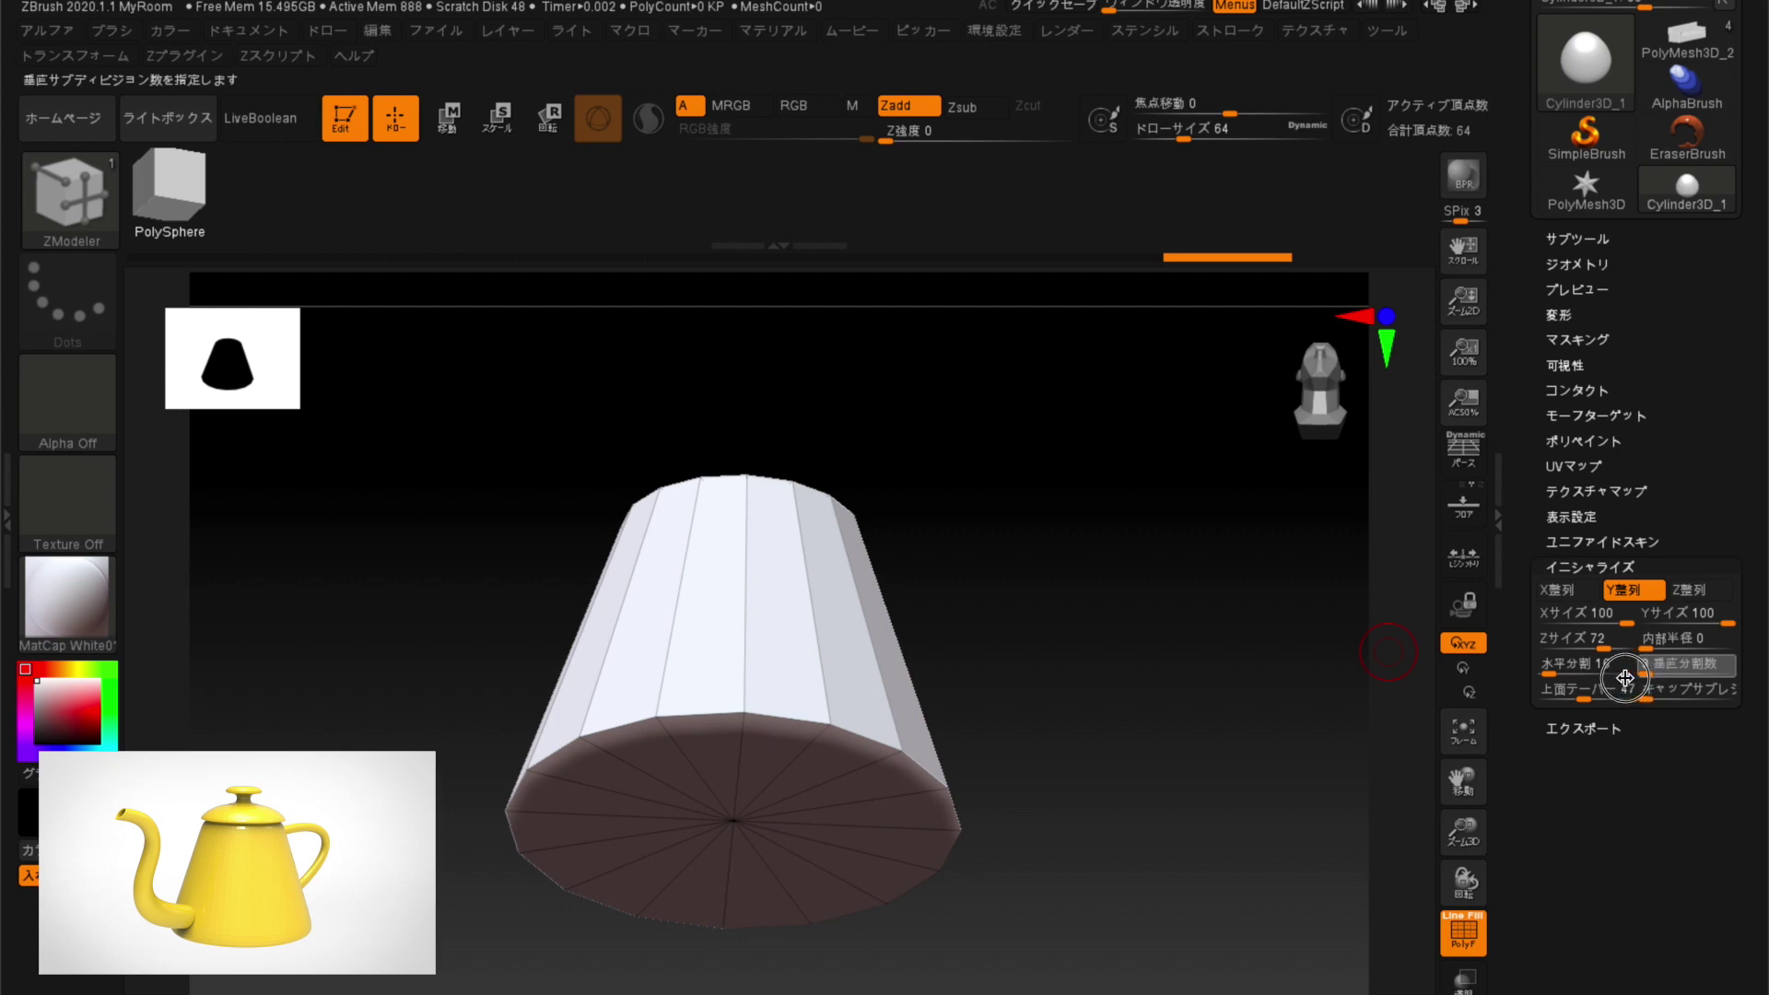
# Check the cone's top cap, then raise Inner Radius to about 88.
pyautogui.moveTo(1268, 703)
pyautogui.mouseDown()
pyautogui.moveTo(1102, 636)
pyautogui.moveTo(1106, 703)
pyautogui.moveTo(1304, 745)
pyautogui.moveTo(1109, 698)
pyautogui.moveTo(1322, 691)
pyautogui.mouseUp()
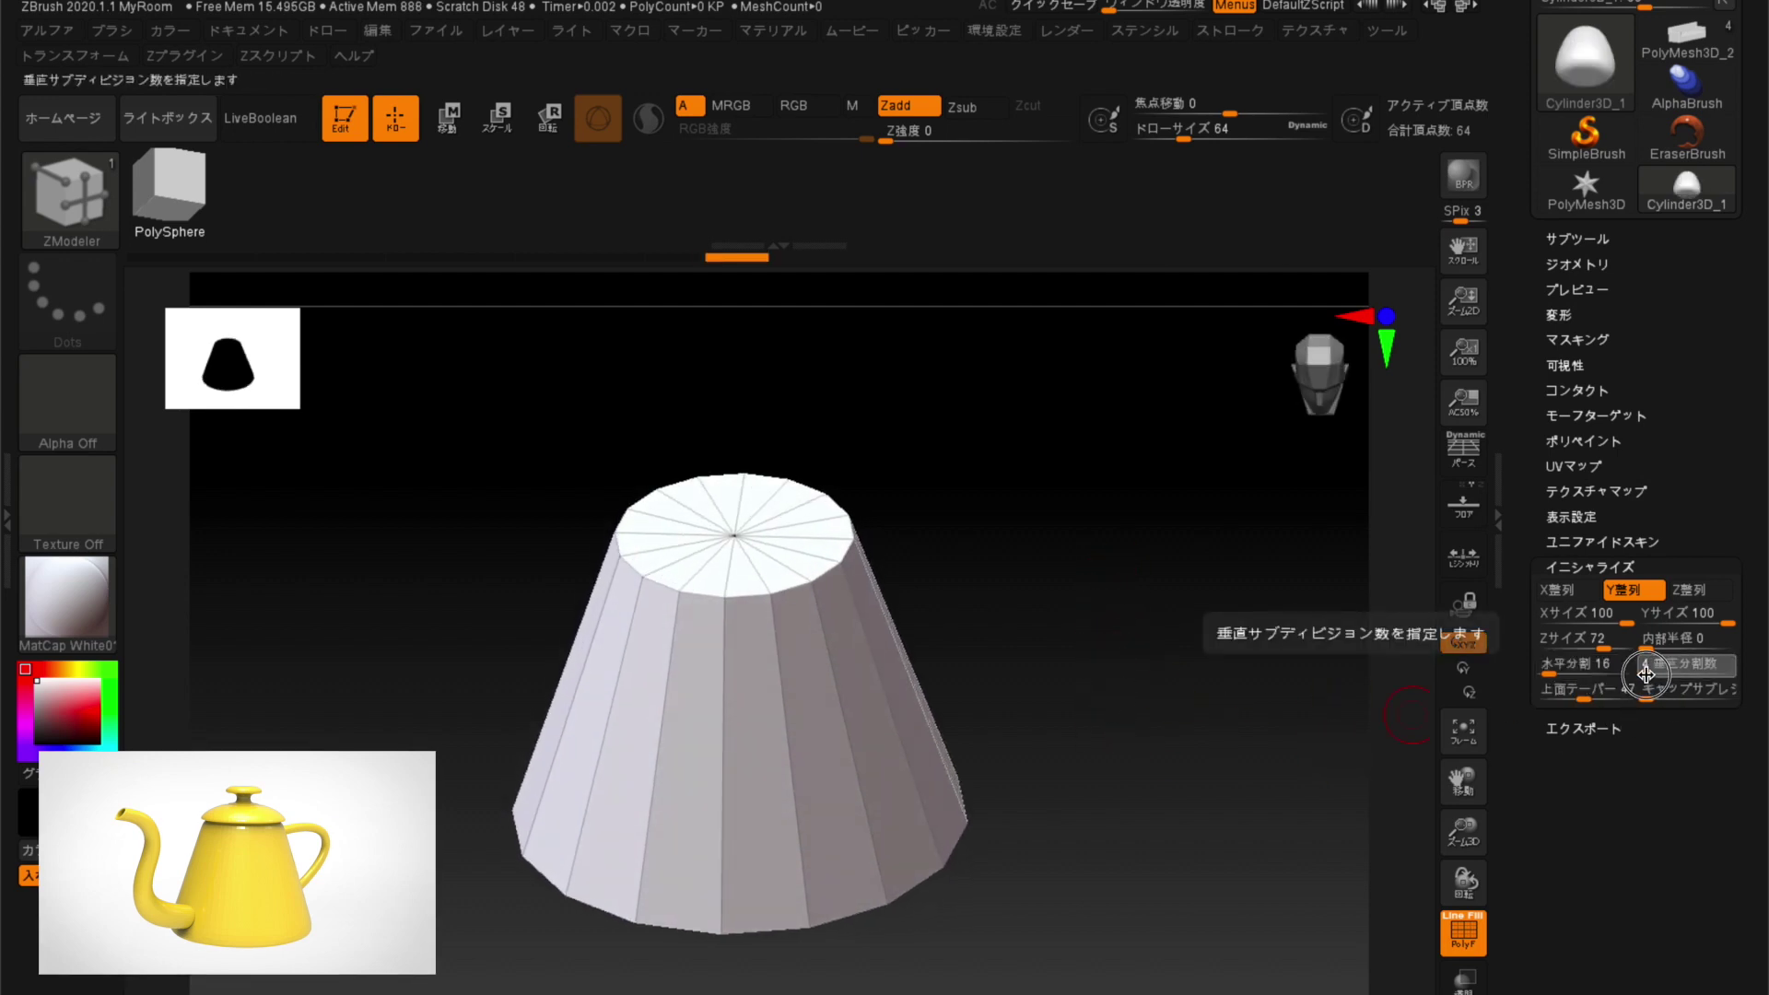
pyautogui.moveTo(1345, 693)
pyautogui.mouseDown()
pyautogui.moveTo(1219, 640)
pyautogui.moveTo(1094, 616)
pyautogui.moveTo(1114, 604)
pyautogui.moveTo(1097, 679)
pyautogui.moveTo(1078, 467)
pyautogui.moveTo(1094, 667)
pyautogui.mouseUp()
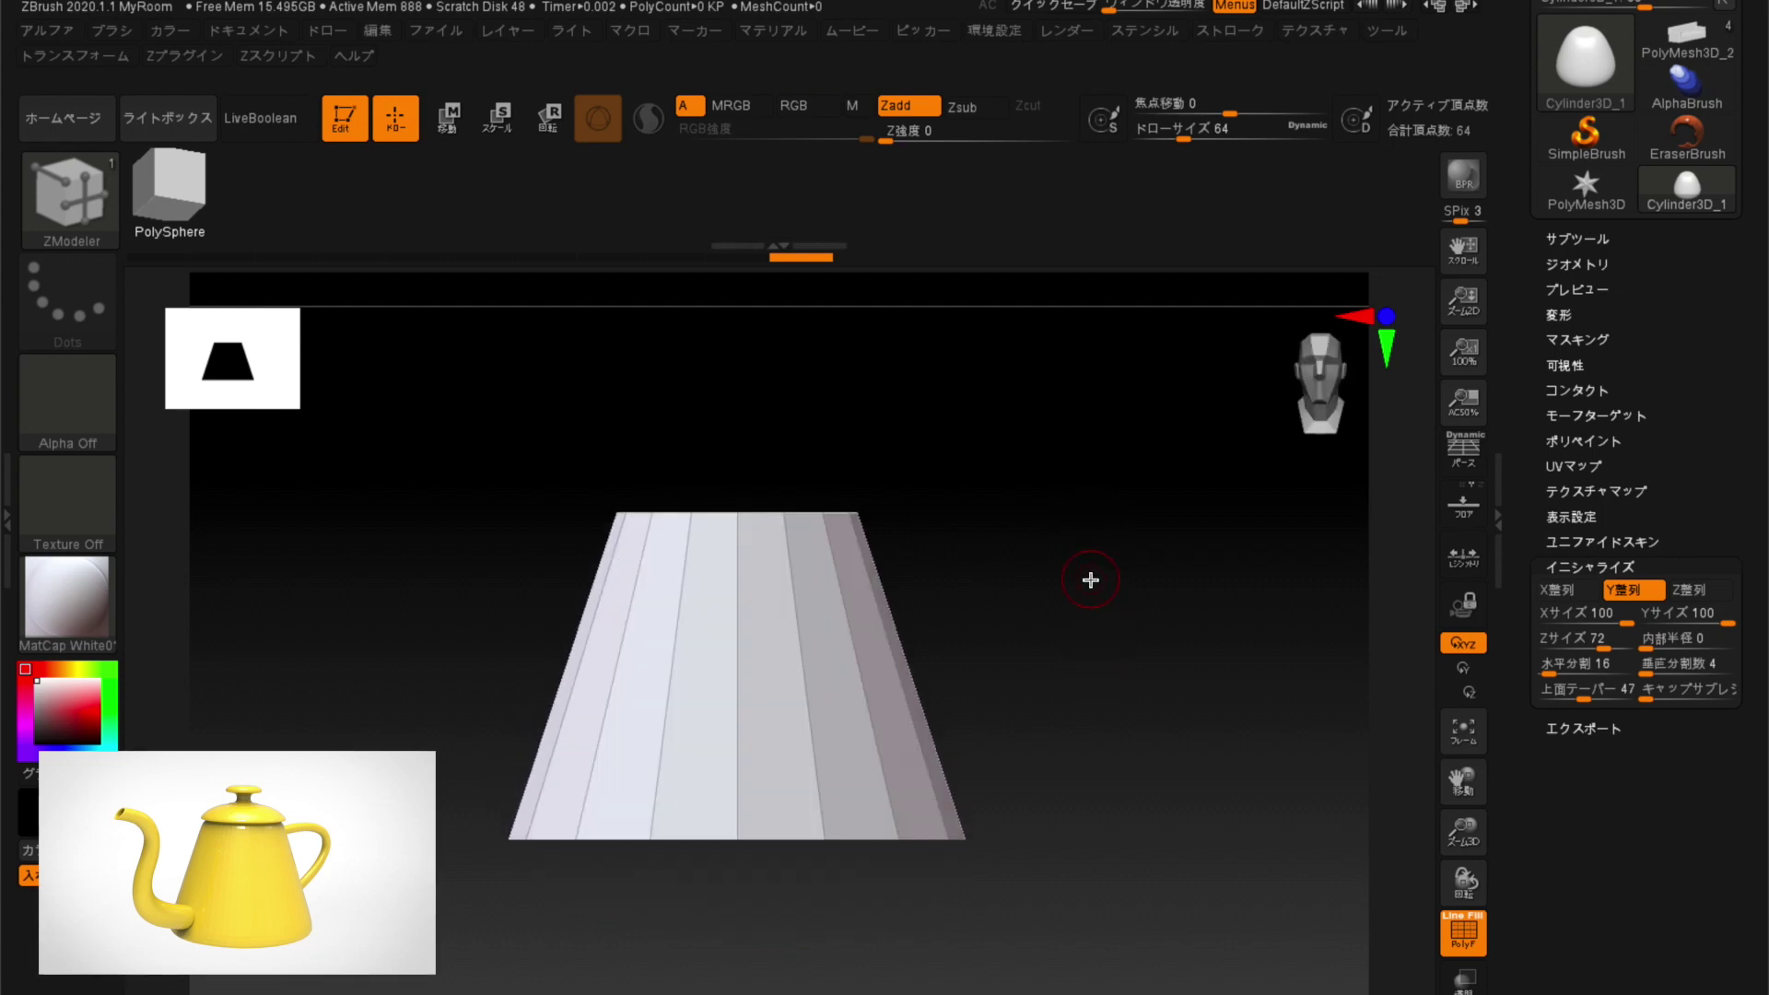
pyautogui.moveTo(1125, 585)
pyautogui.mouseDown()
pyautogui.moveTo(1115, 644)
pyautogui.moveTo(1177, 660)
pyautogui.mouseUp()
pyautogui.moveTo(1049, 560); pyautogui.dragTo(715, 533)
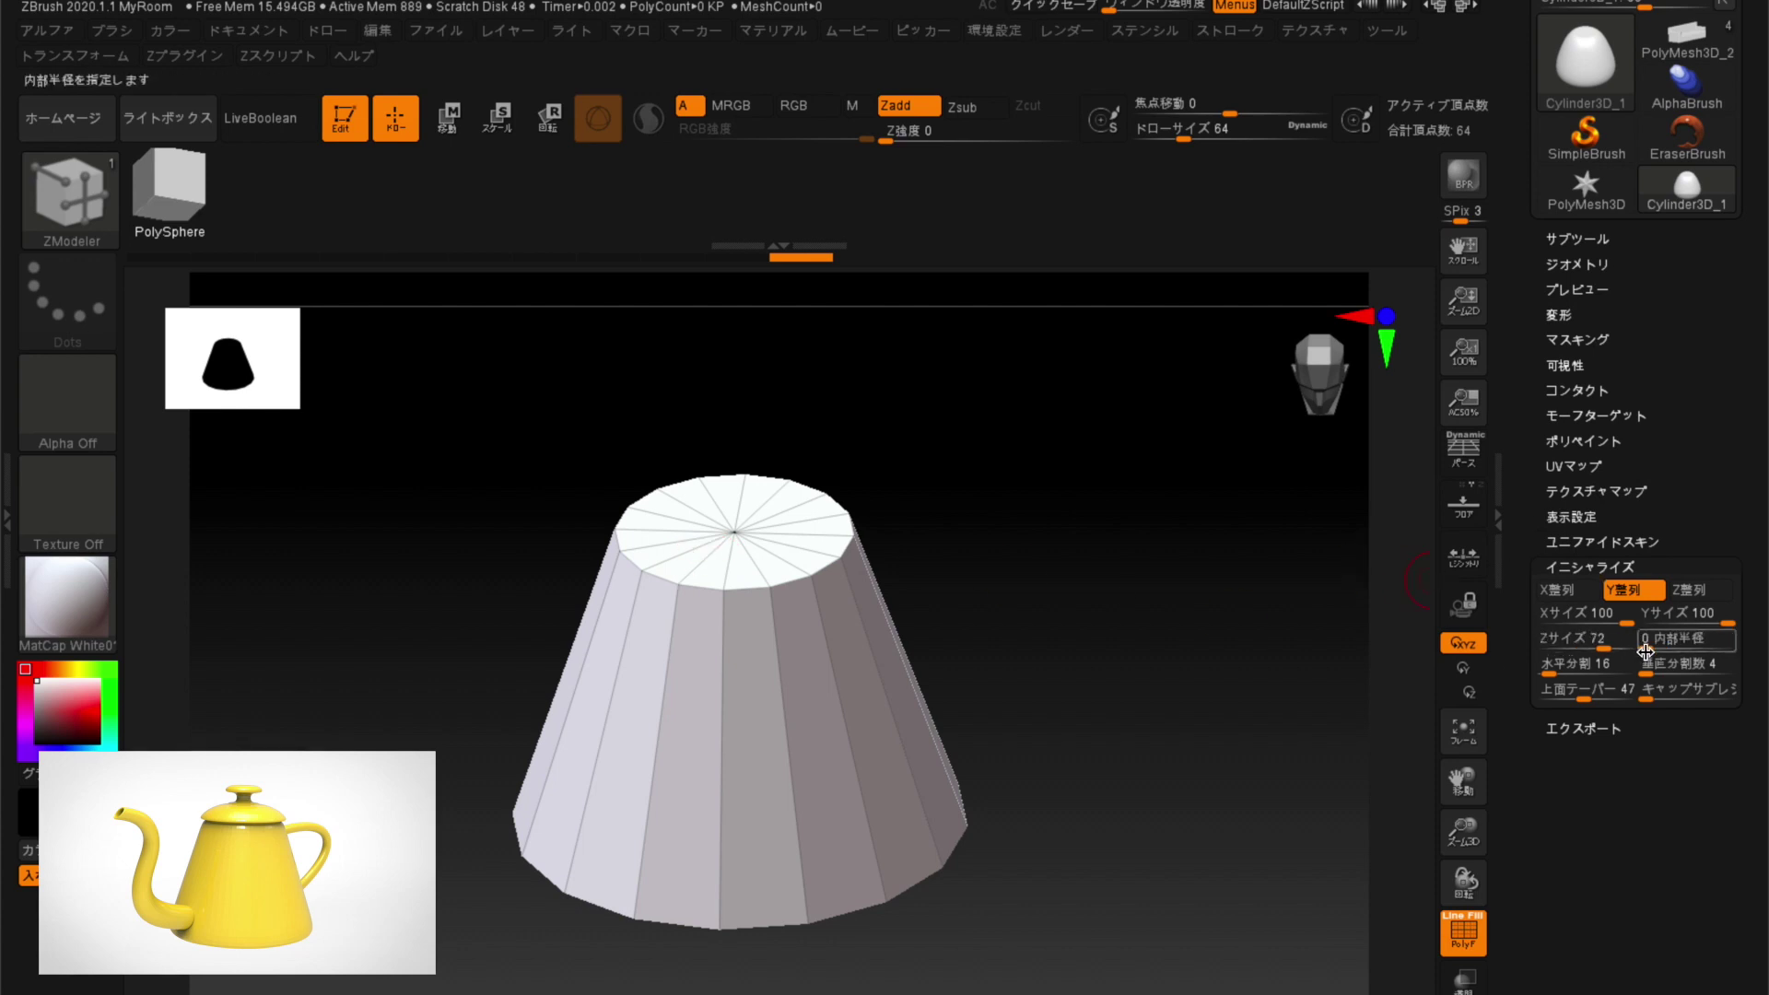
pyautogui.moveTo(1652, 647); pyautogui.dragTo(1708, 643)
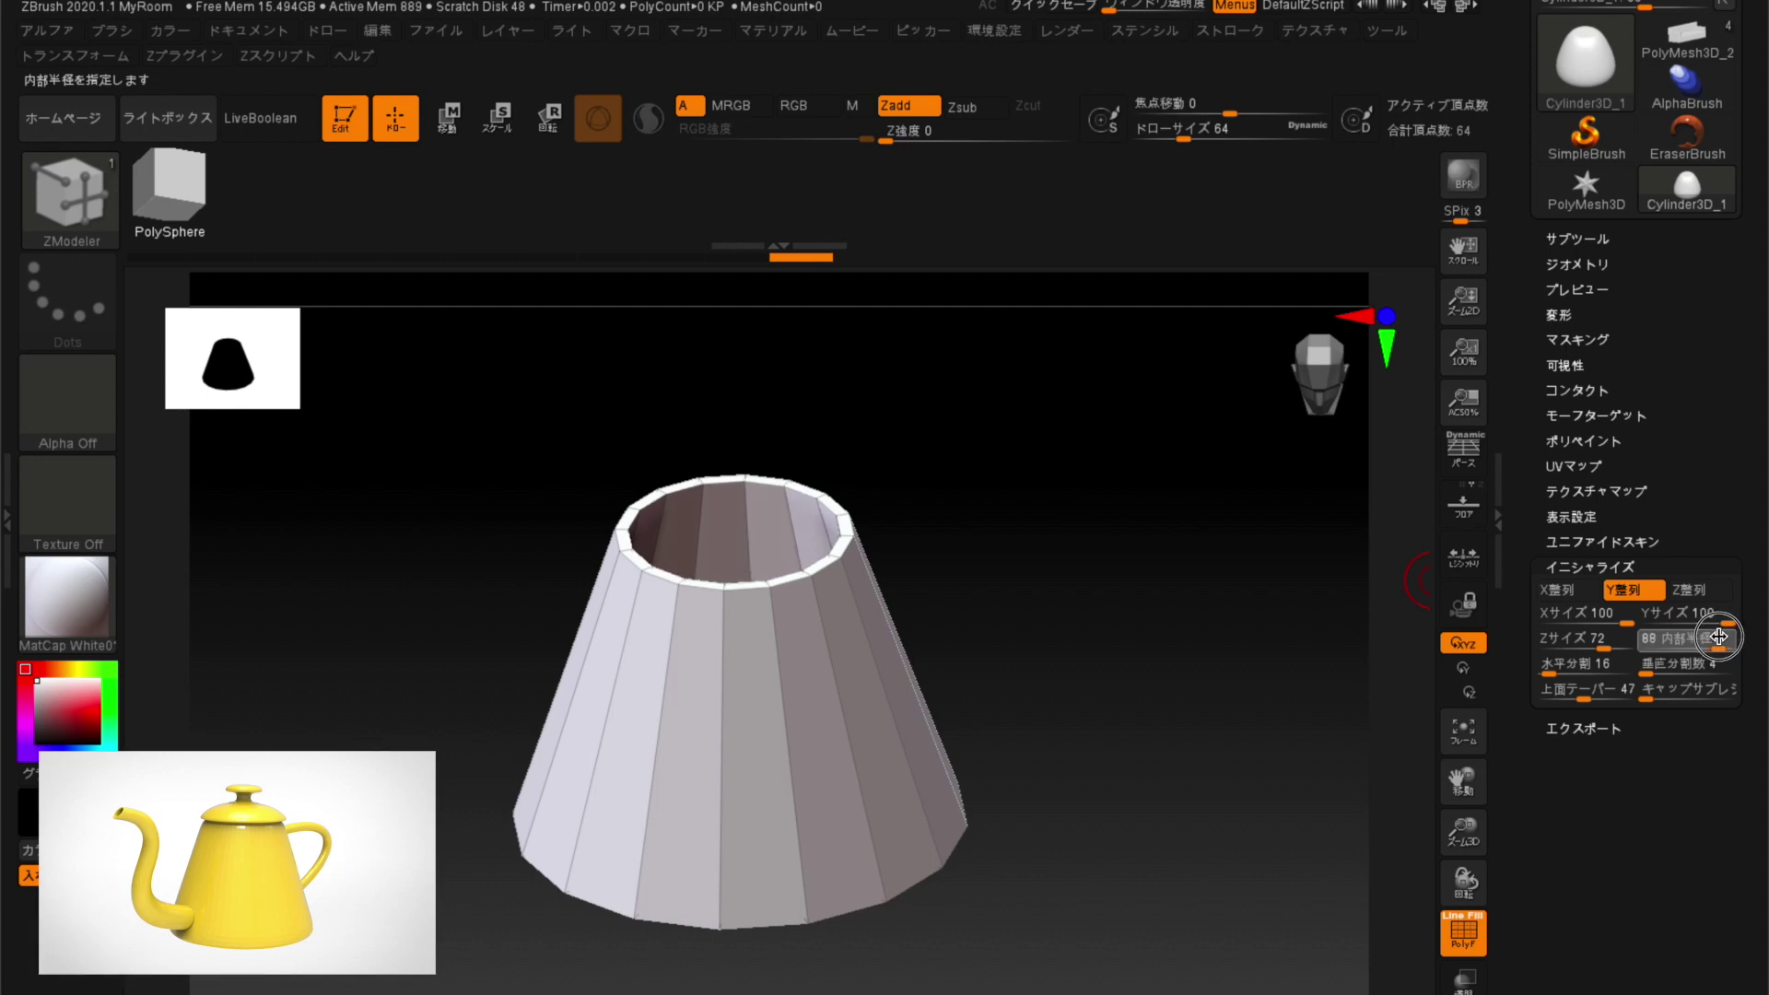
# Fine-tune Inner Radius to 85 and view into the hollow opening.
pyautogui.moveTo(1719, 637); pyautogui.dragTo(1713, 637)
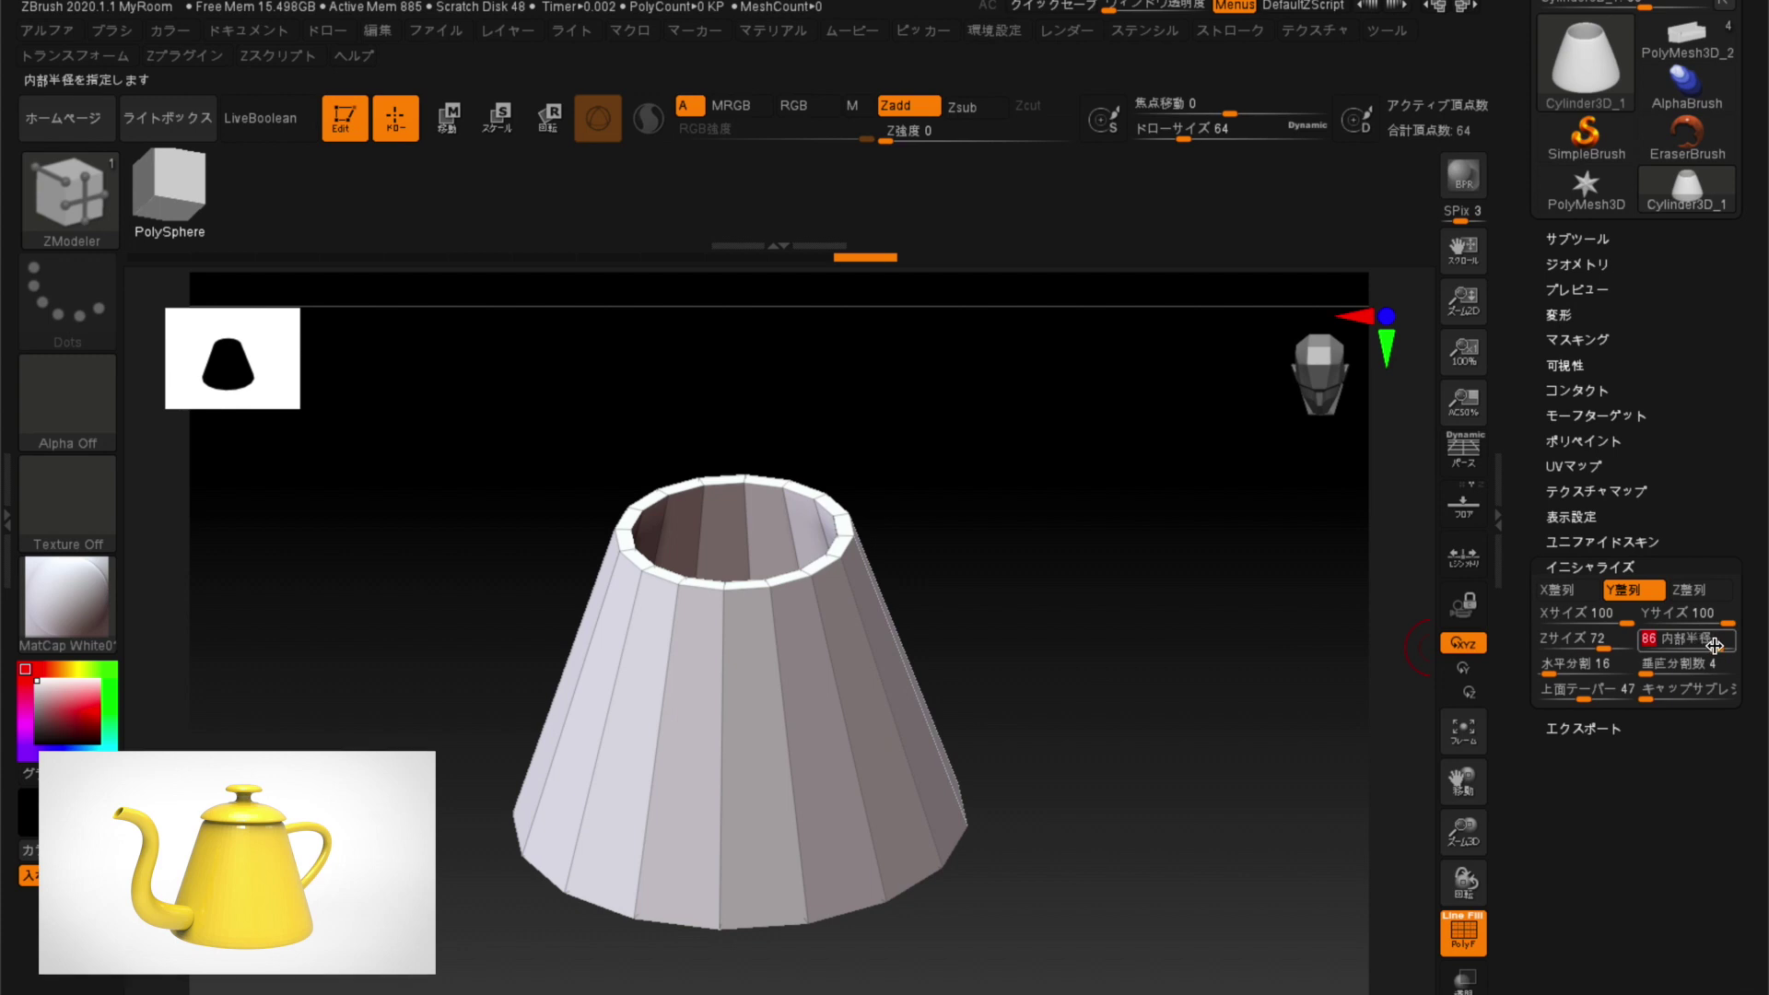
pyautogui.moveTo(1224, 638)
pyautogui.mouseDown()
pyautogui.moveTo(1208, 402)
pyautogui.moveTo(1161, 600)
pyautogui.moveTo(1161, 750)
pyautogui.mouseUp()
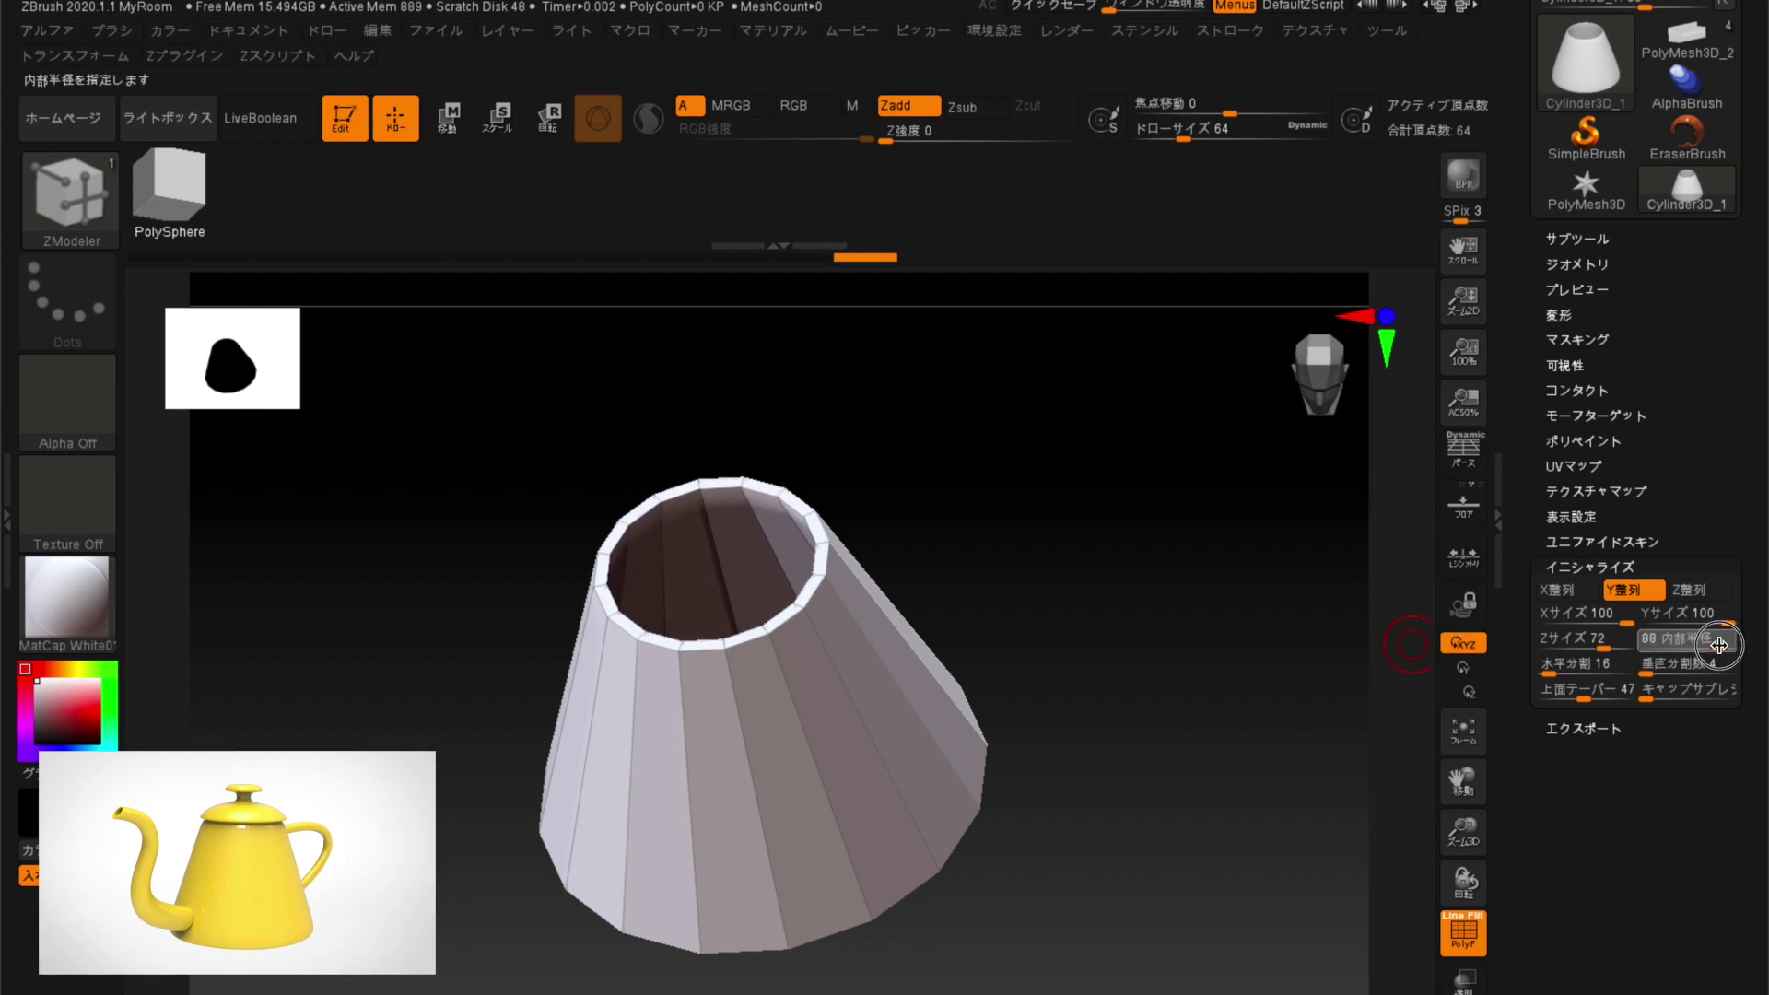
pyautogui.moveTo(1106, 693)
pyautogui.mouseDown()
pyautogui.moveTo(1139, 416)
pyautogui.moveTo(1098, 605)
pyautogui.moveTo(1121, 789)
pyautogui.moveTo(1157, 817)
pyautogui.moveTo(1136, 588)
pyautogui.moveTo(1137, 711)
pyautogui.moveTo(1410, 378)
pyautogui.mouseUp()
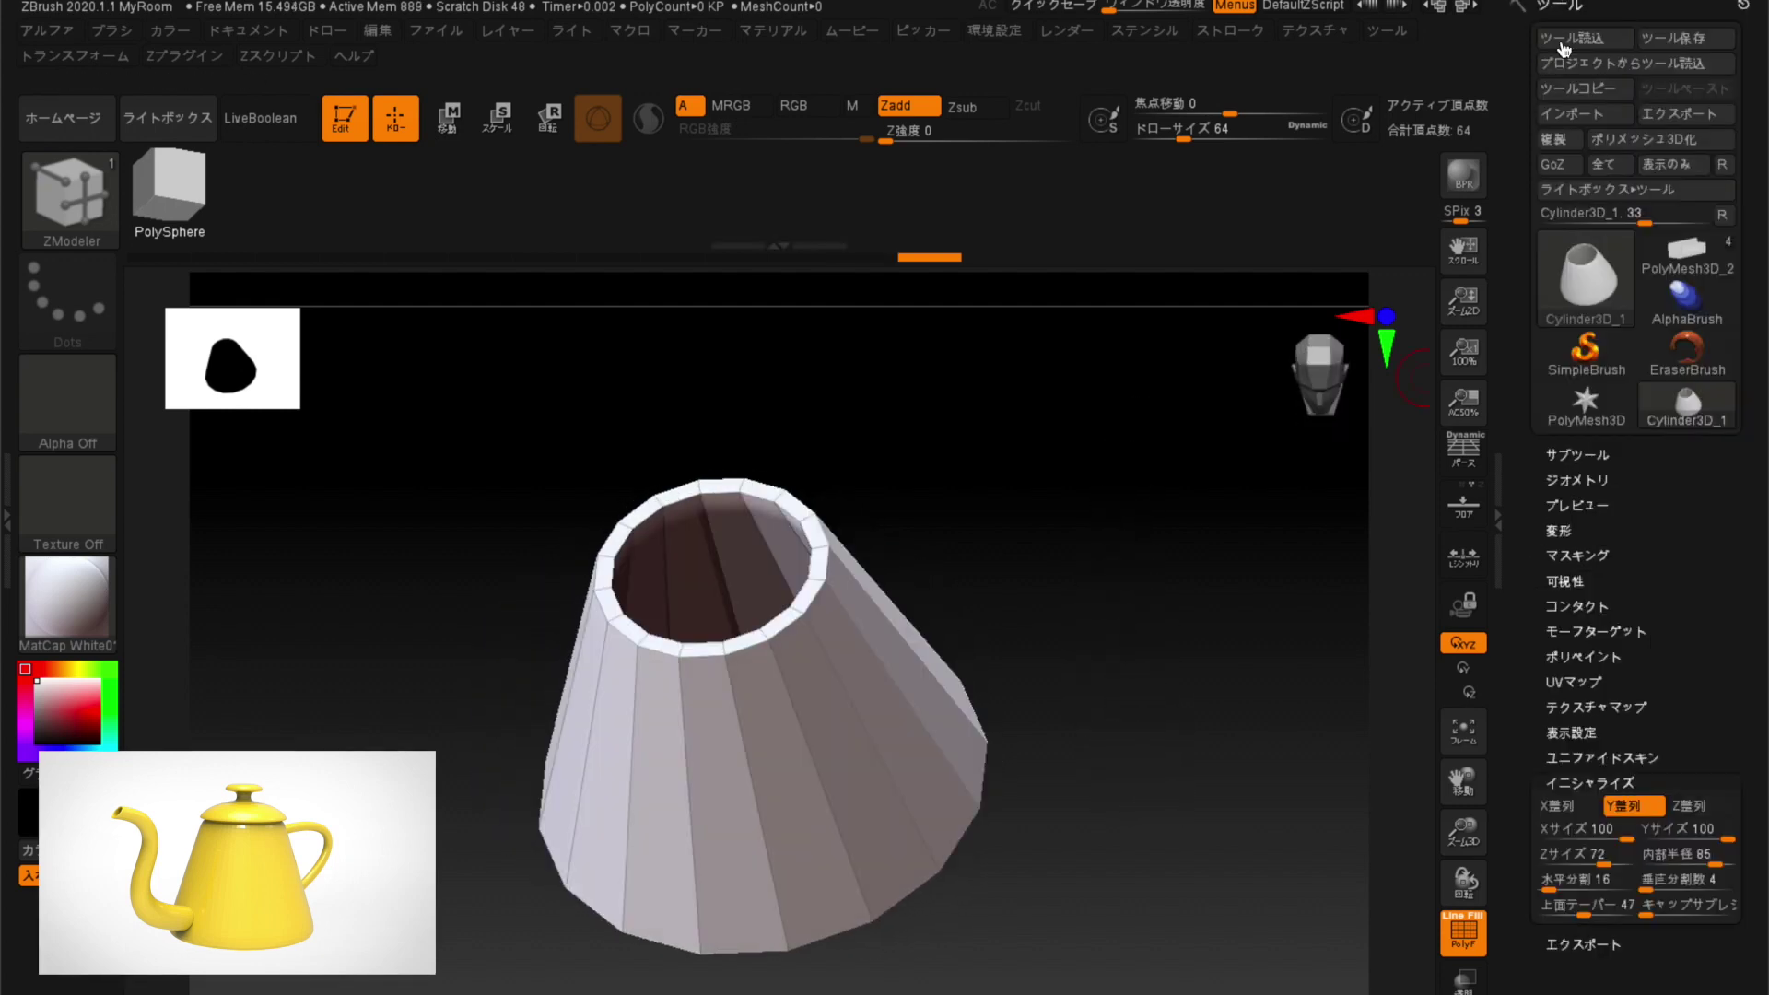
# Convert the cone into an editable PolyMesh3D and settle on a front view.
pyautogui.click(1643, 143)
pyautogui.keyDown('shift'); pyautogui.moveTo(1102, 593); pyautogui.dragTo(1109, 603); pyautogui.keyUp('shift')
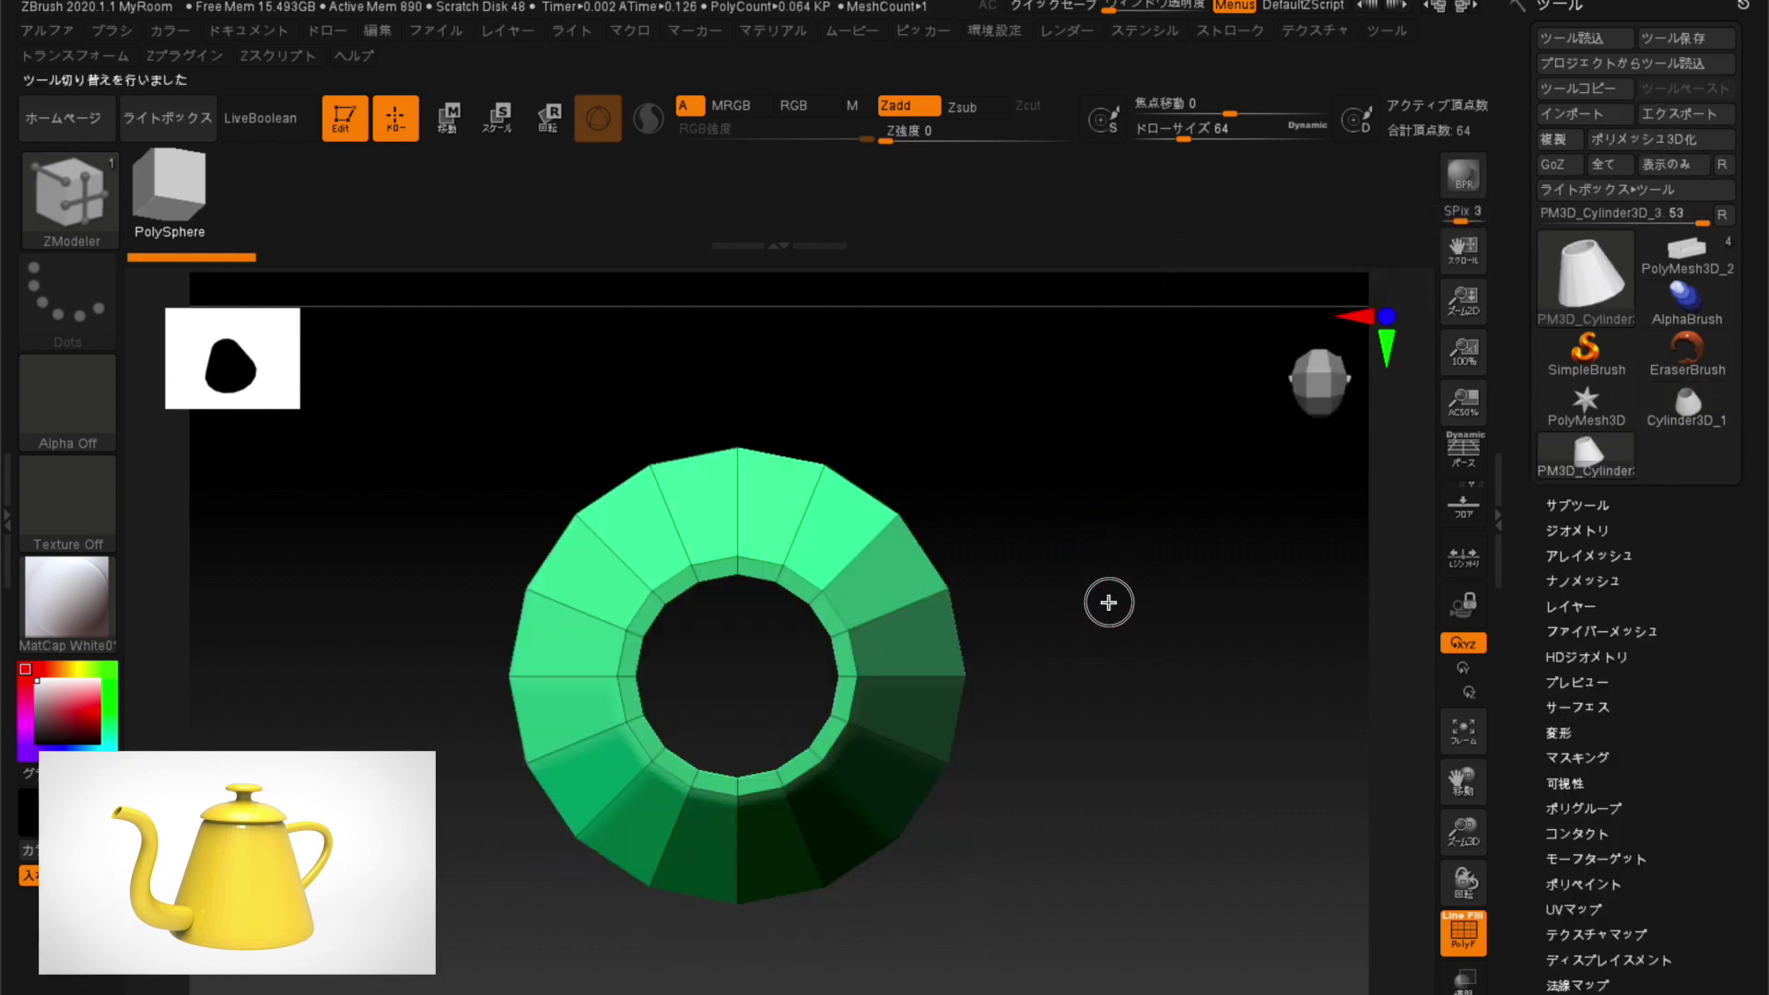
pyautogui.keyDown('shift'); pyautogui.moveTo(1087, 713); pyautogui.dragTo(1066, 498); pyautogui.keyUp('shift')
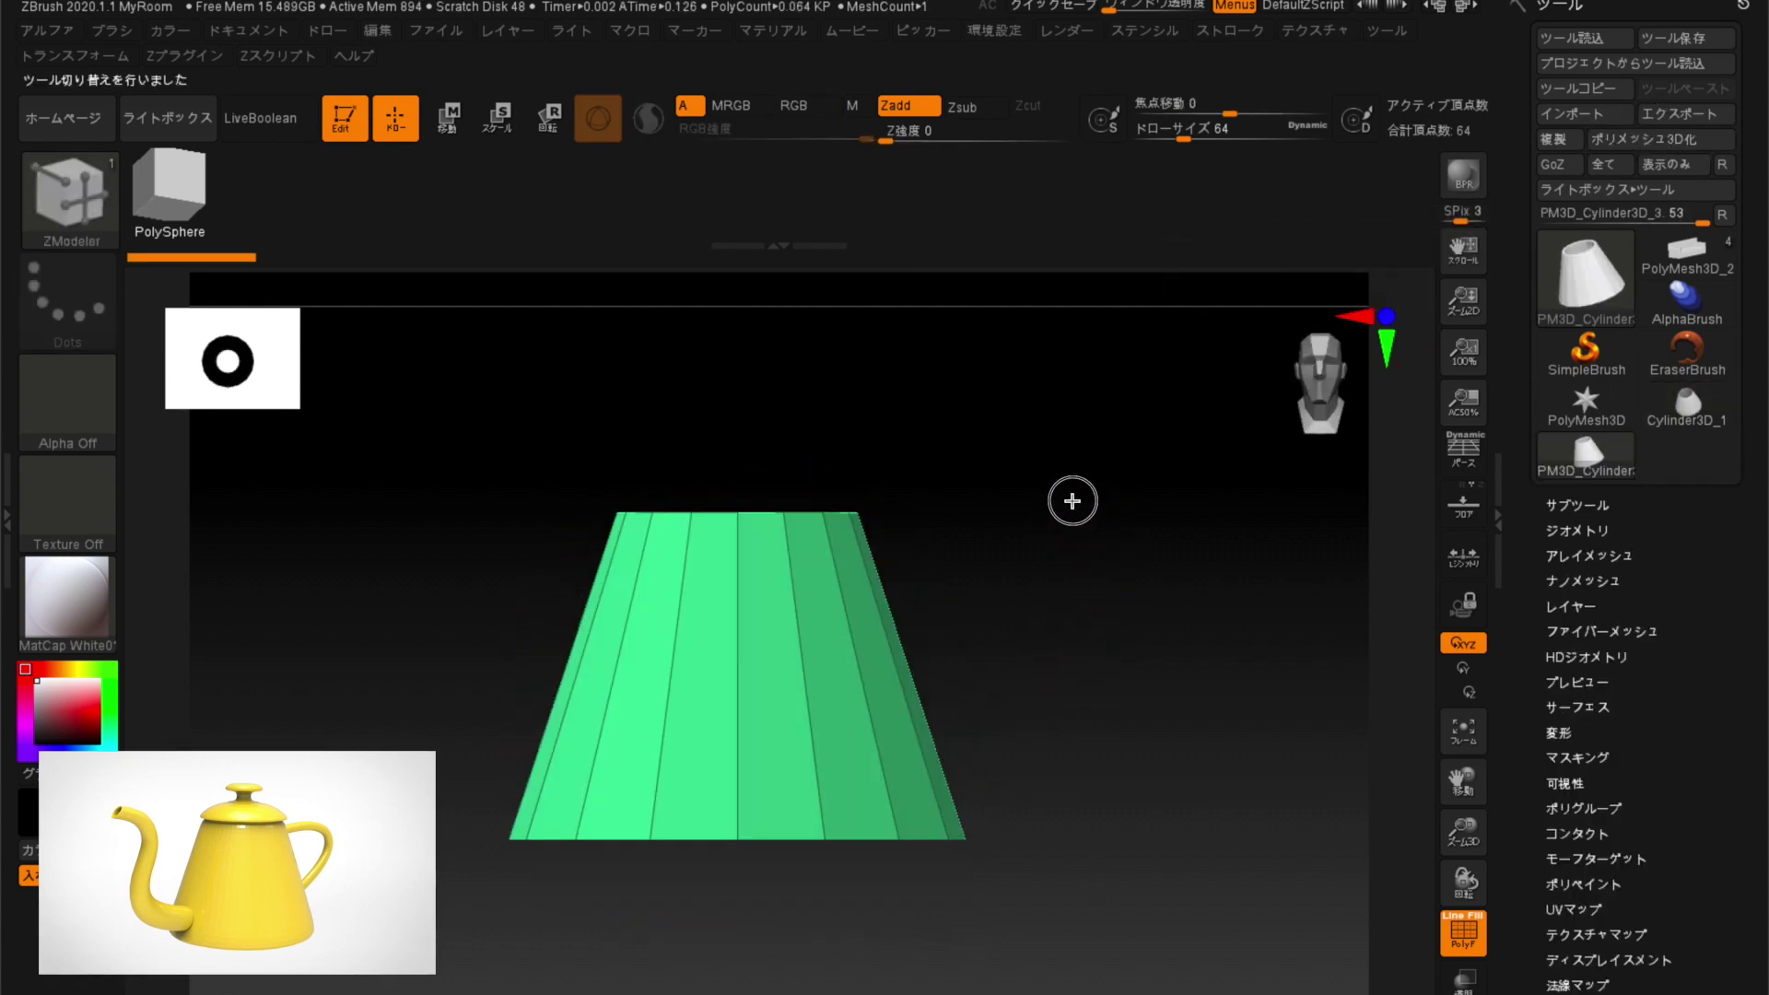
pyautogui.moveTo(1082, 592)
pyautogui.mouseDown()
pyautogui.moveTo(1173, 581)
pyautogui.moveTo(1152, 608)
pyautogui.mouseUp()
pyautogui.keyDown('shift'); pyautogui.moveTo(1155, 590); pyautogui.dragTo(73, 215); pyautogui.keyUp('shift')
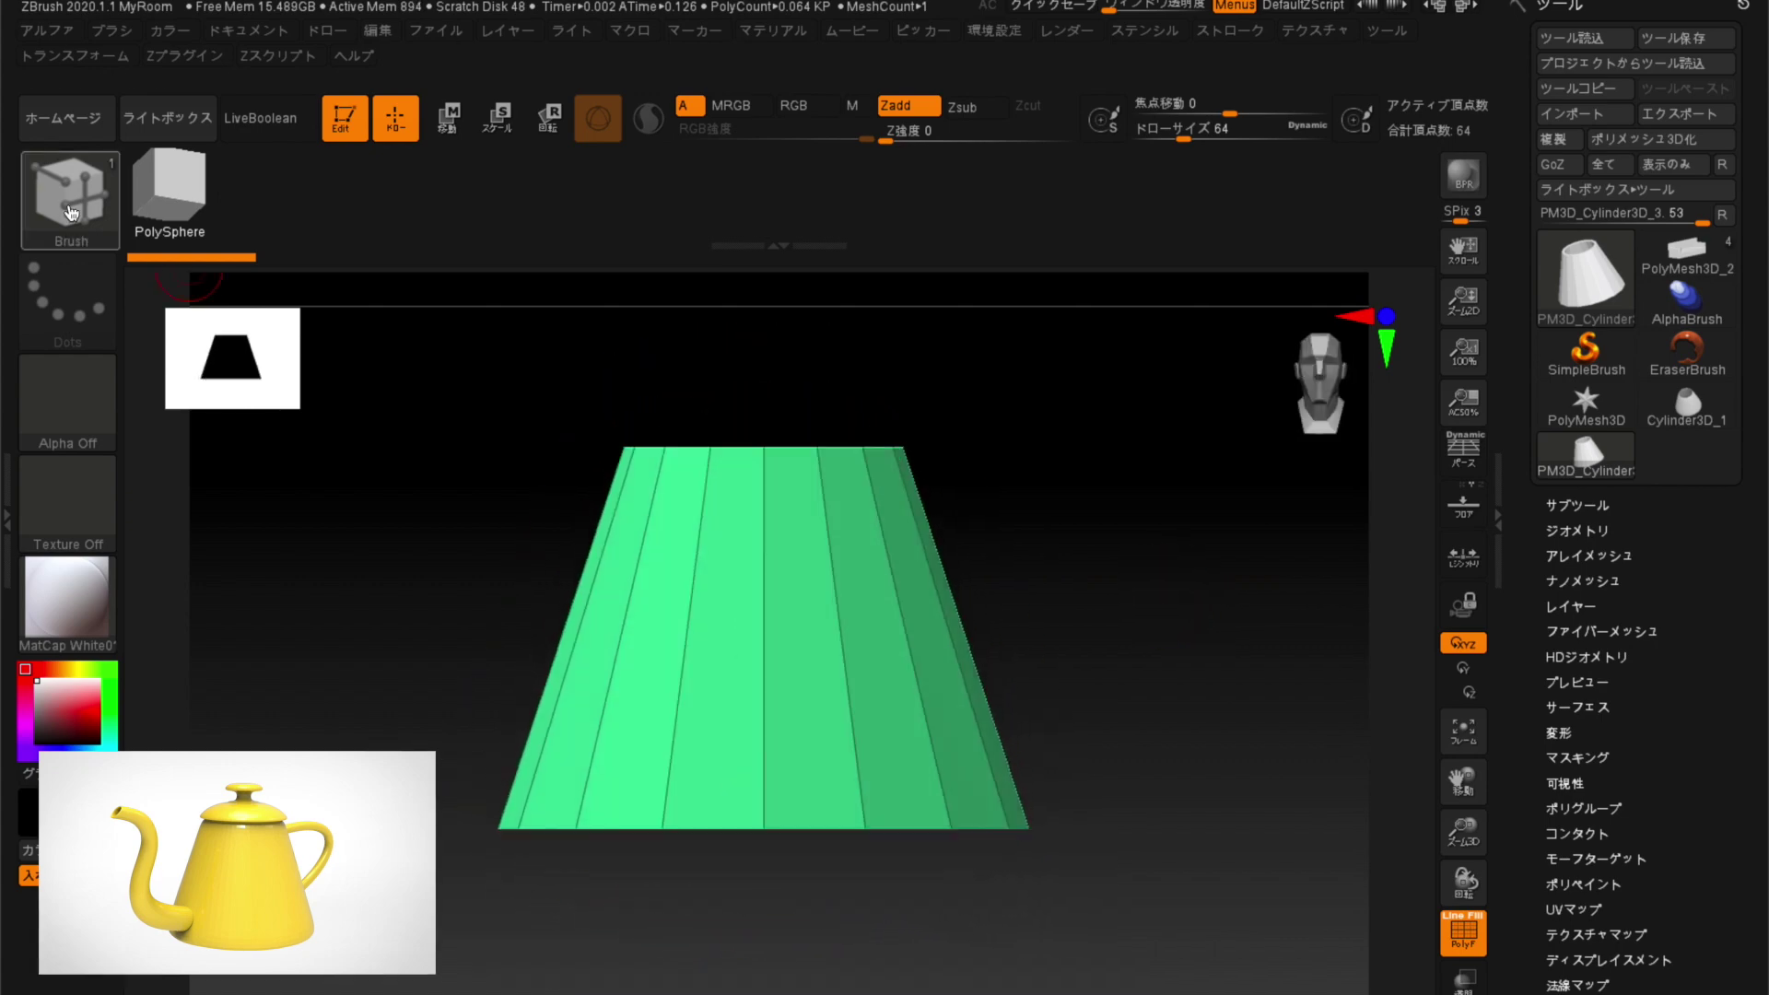
# Check the brush library without changing brush, then orbit the cylinder upright.
pyautogui.click(65, 195)
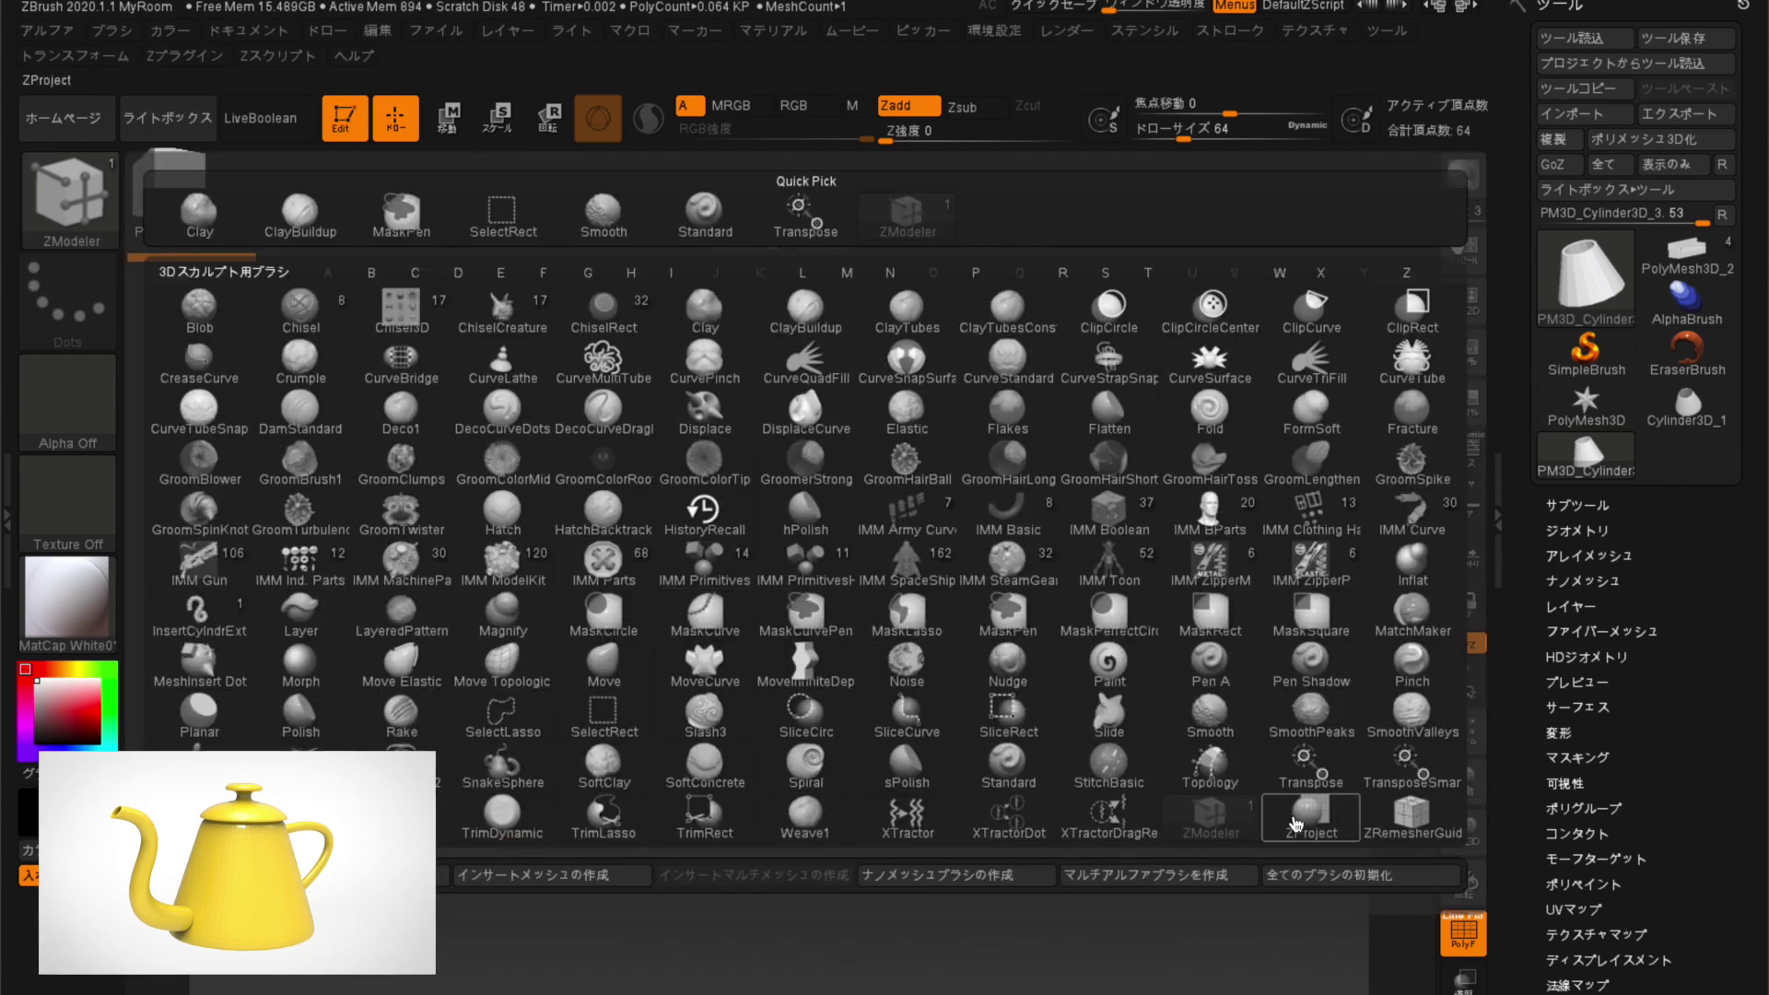
pyautogui.click(1209, 823)
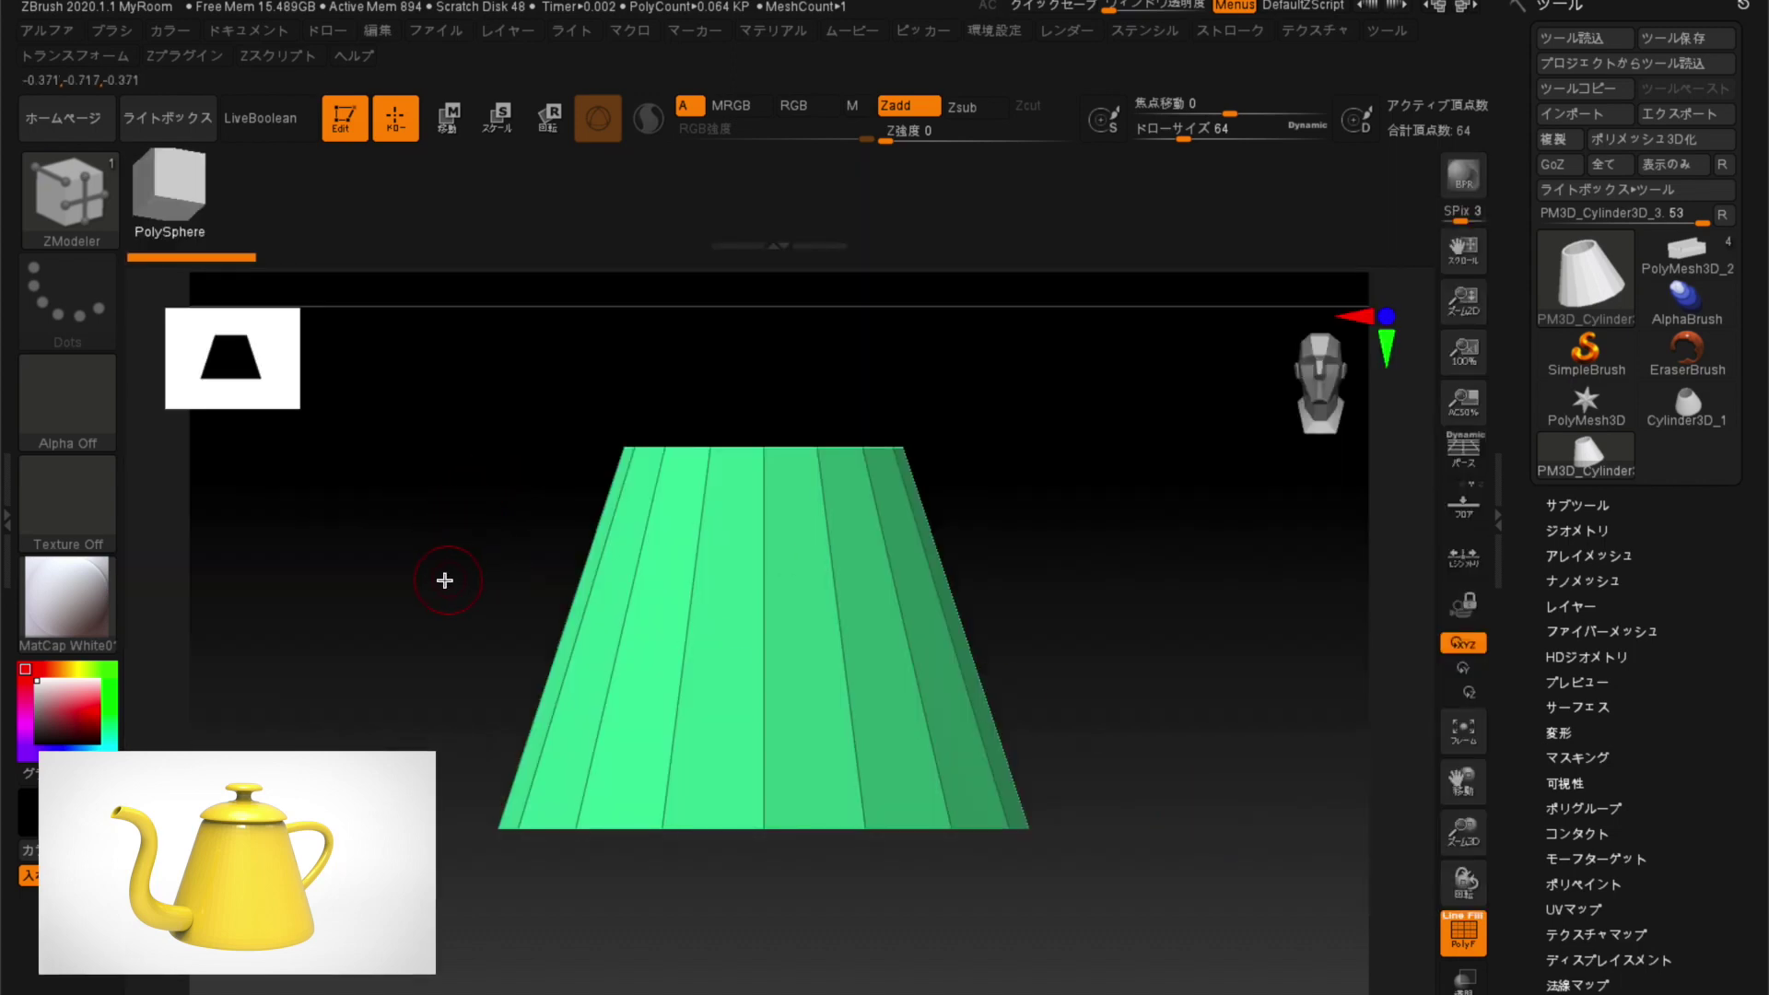
pyautogui.moveTo(451, 553)
pyautogui.mouseDown()
pyautogui.moveTo(454, 643)
pyautogui.moveTo(470, 493)
pyautogui.moveTo(360, 599)
pyautogui.moveTo(466, 728)
pyautogui.mouseUp()
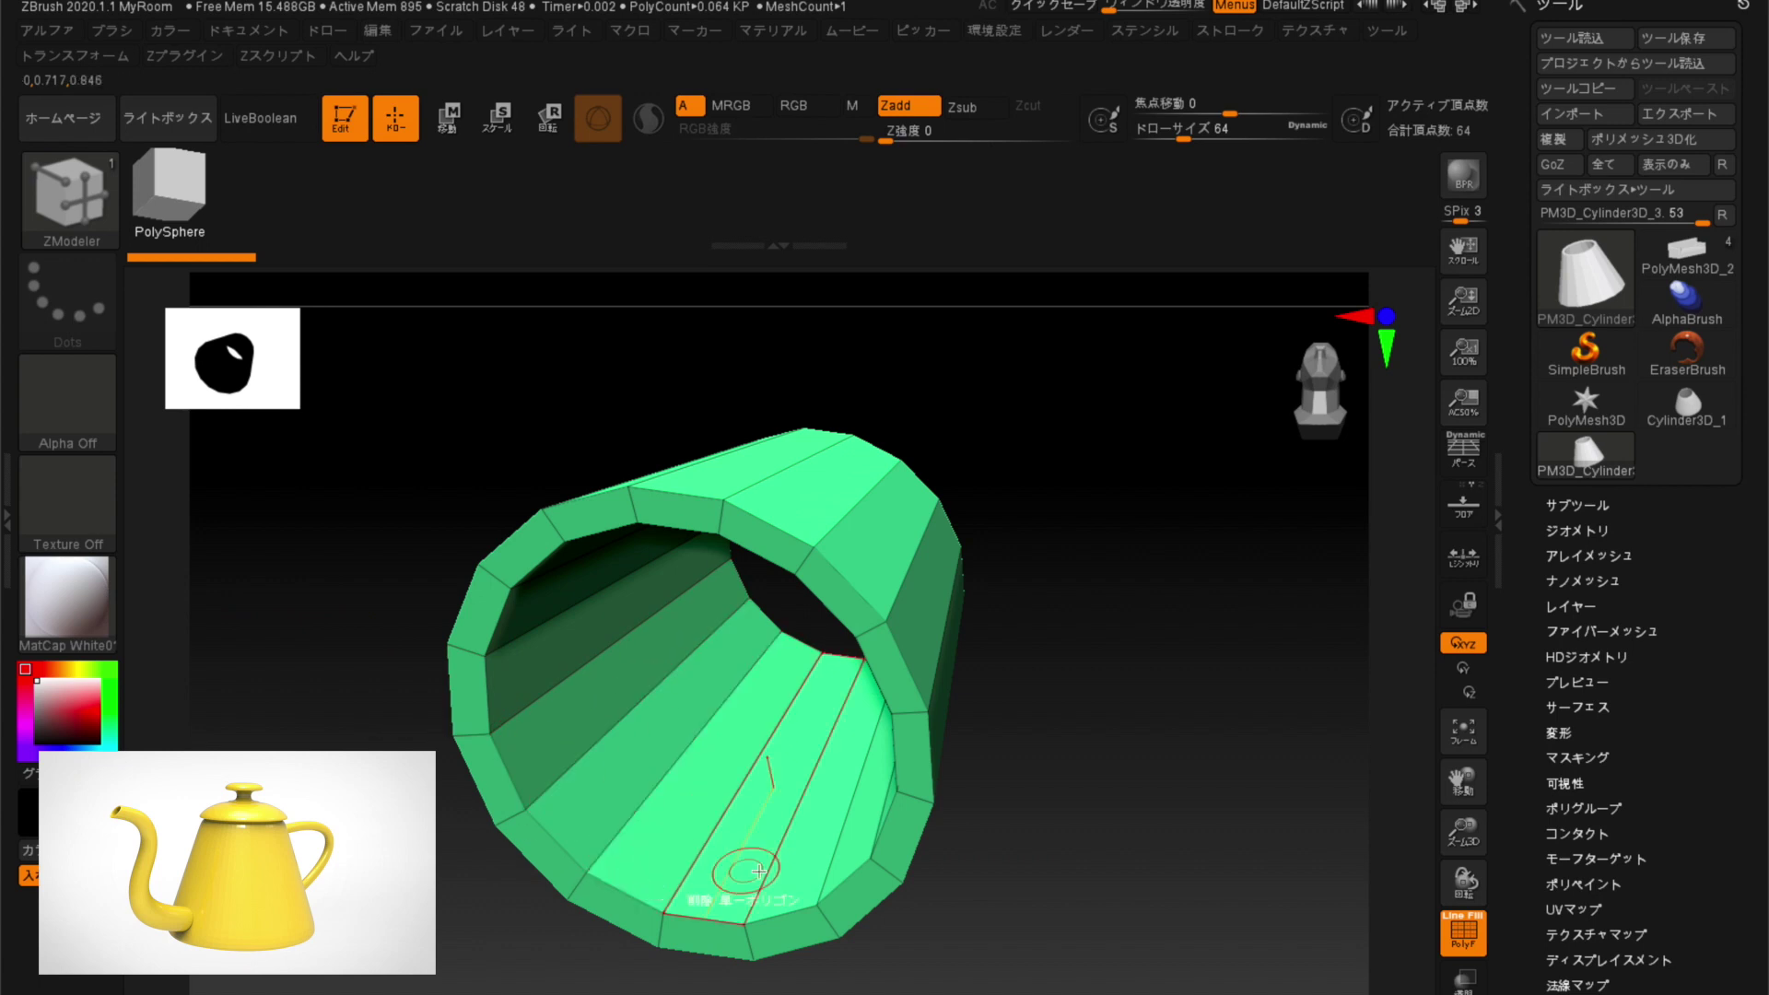
pyautogui.moveTo(296, 581); pyautogui.dragTo(468, 568)
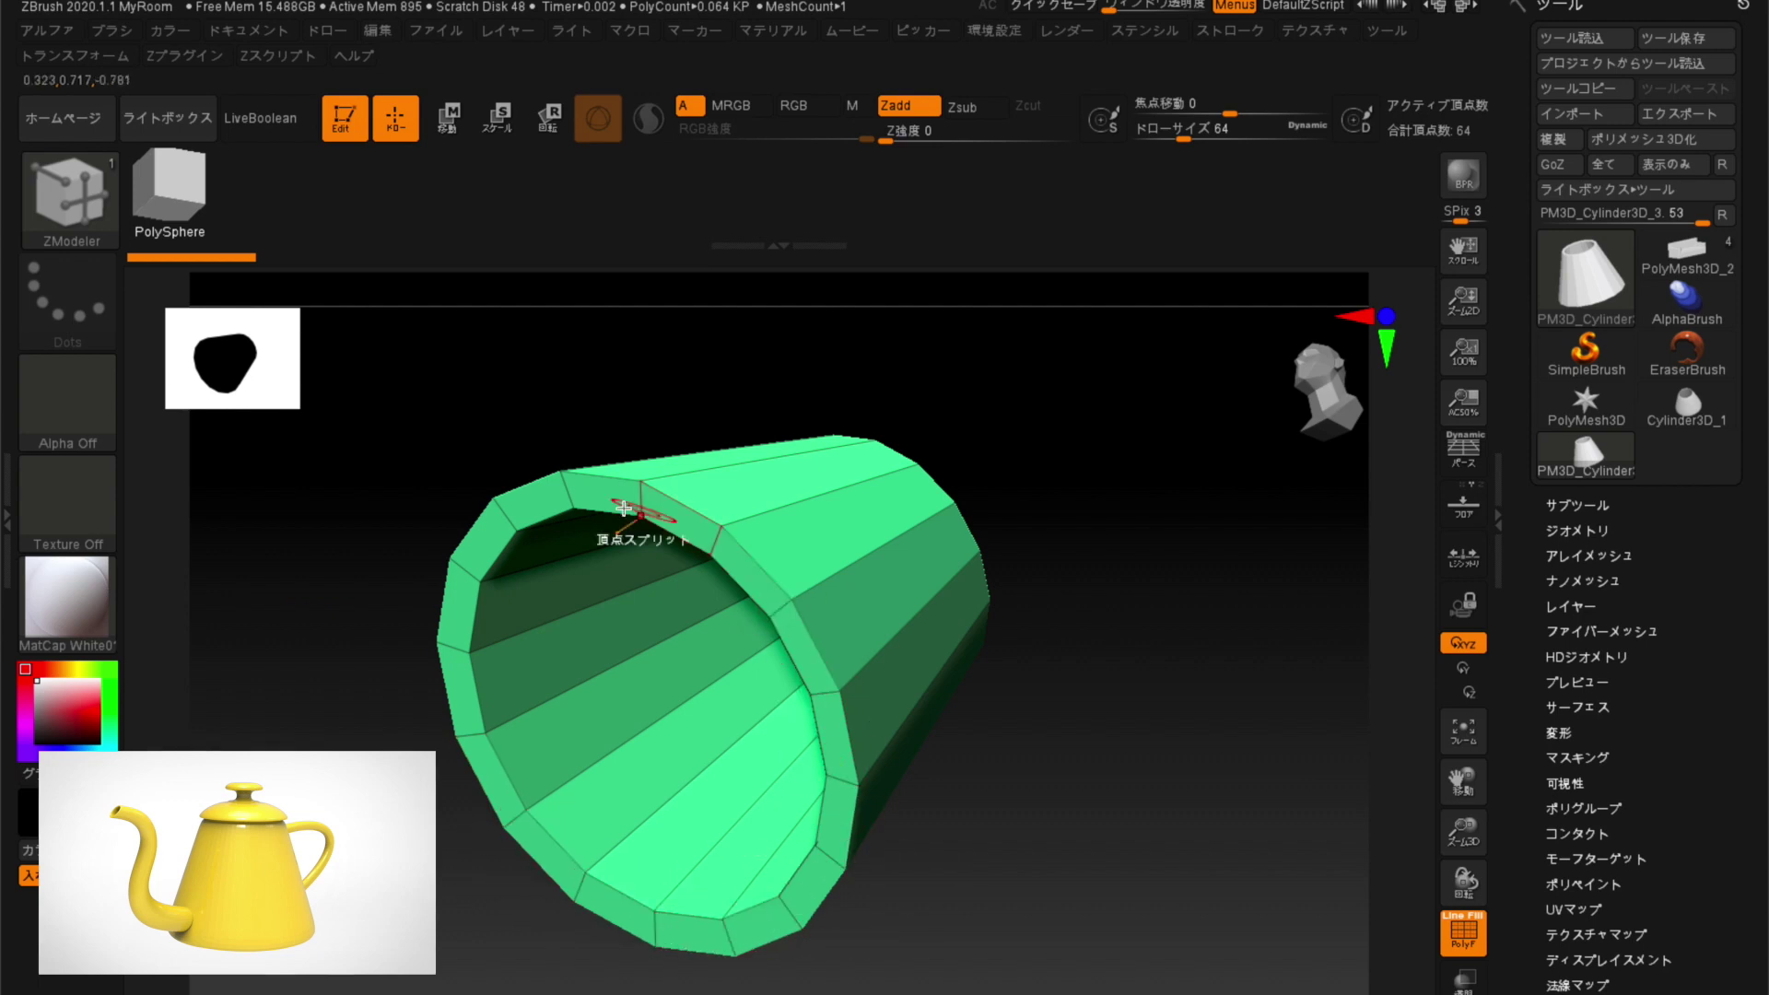
pyautogui.moveTo(343, 593)
pyautogui.mouseDown()
pyautogui.moveTo(316, 553)
pyautogui.moveTo(318, 583)
pyautogui.mouseUp()
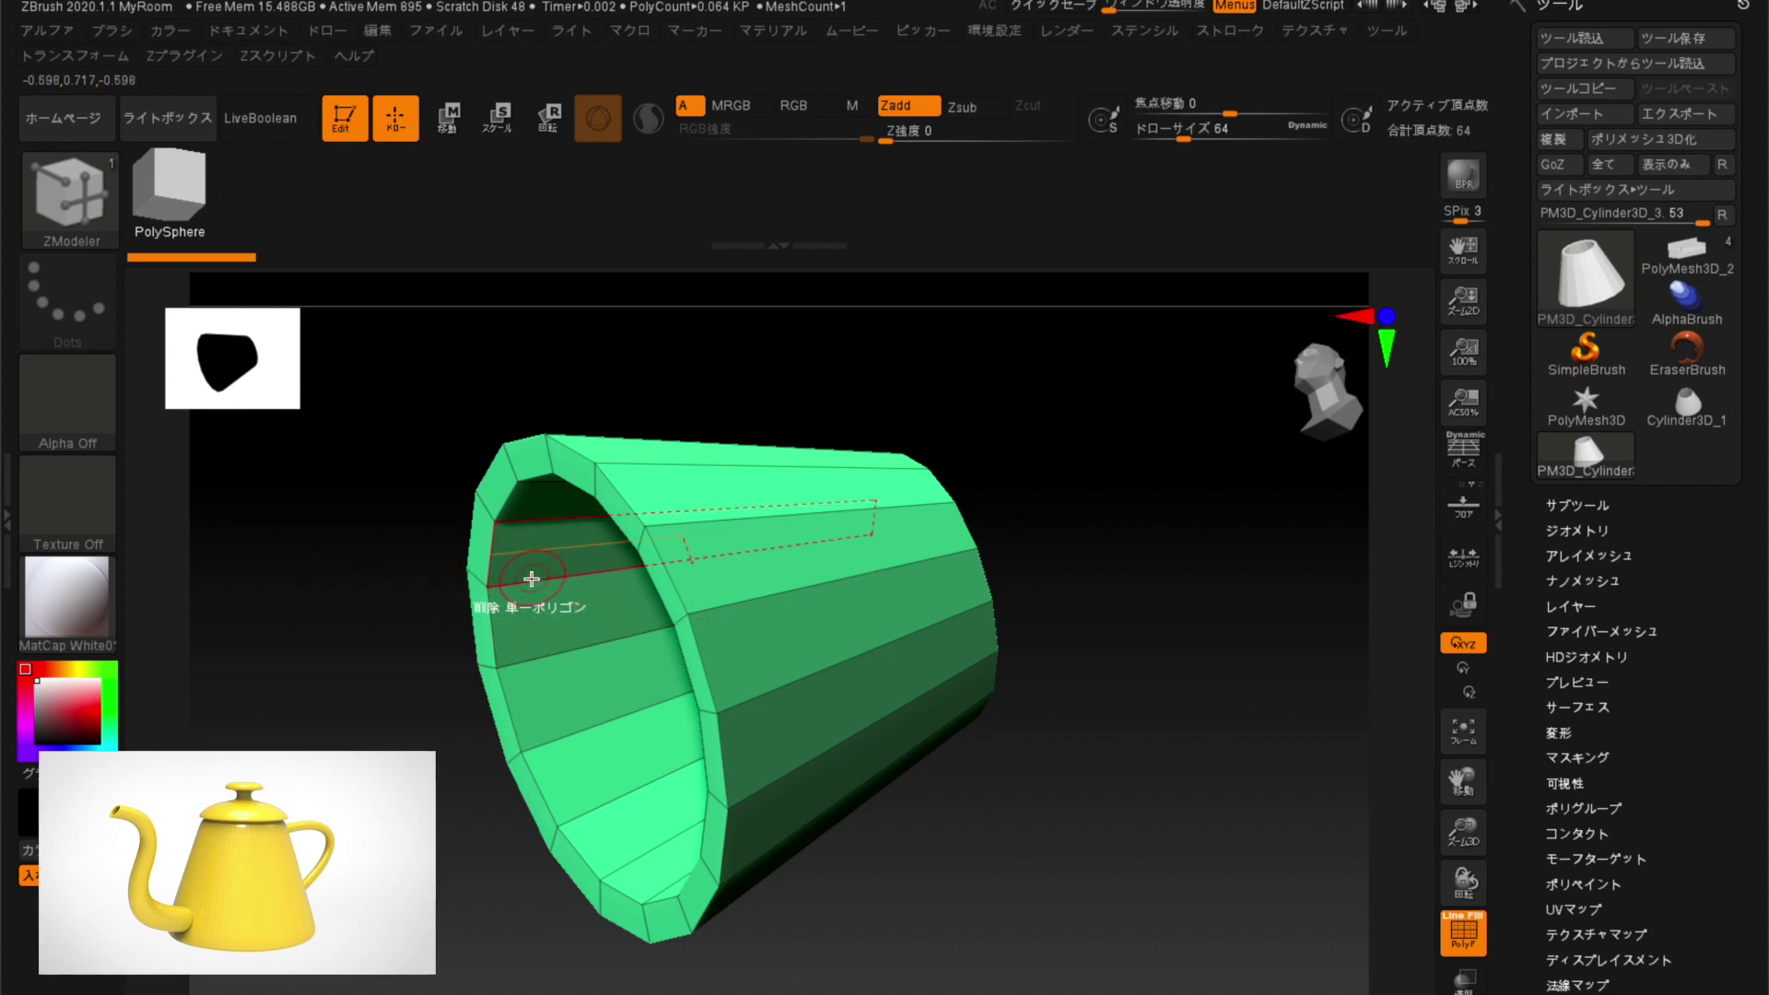
# Insert an edge loop around the cylinder's inner wall near the rim.
pyautogui.press('space')
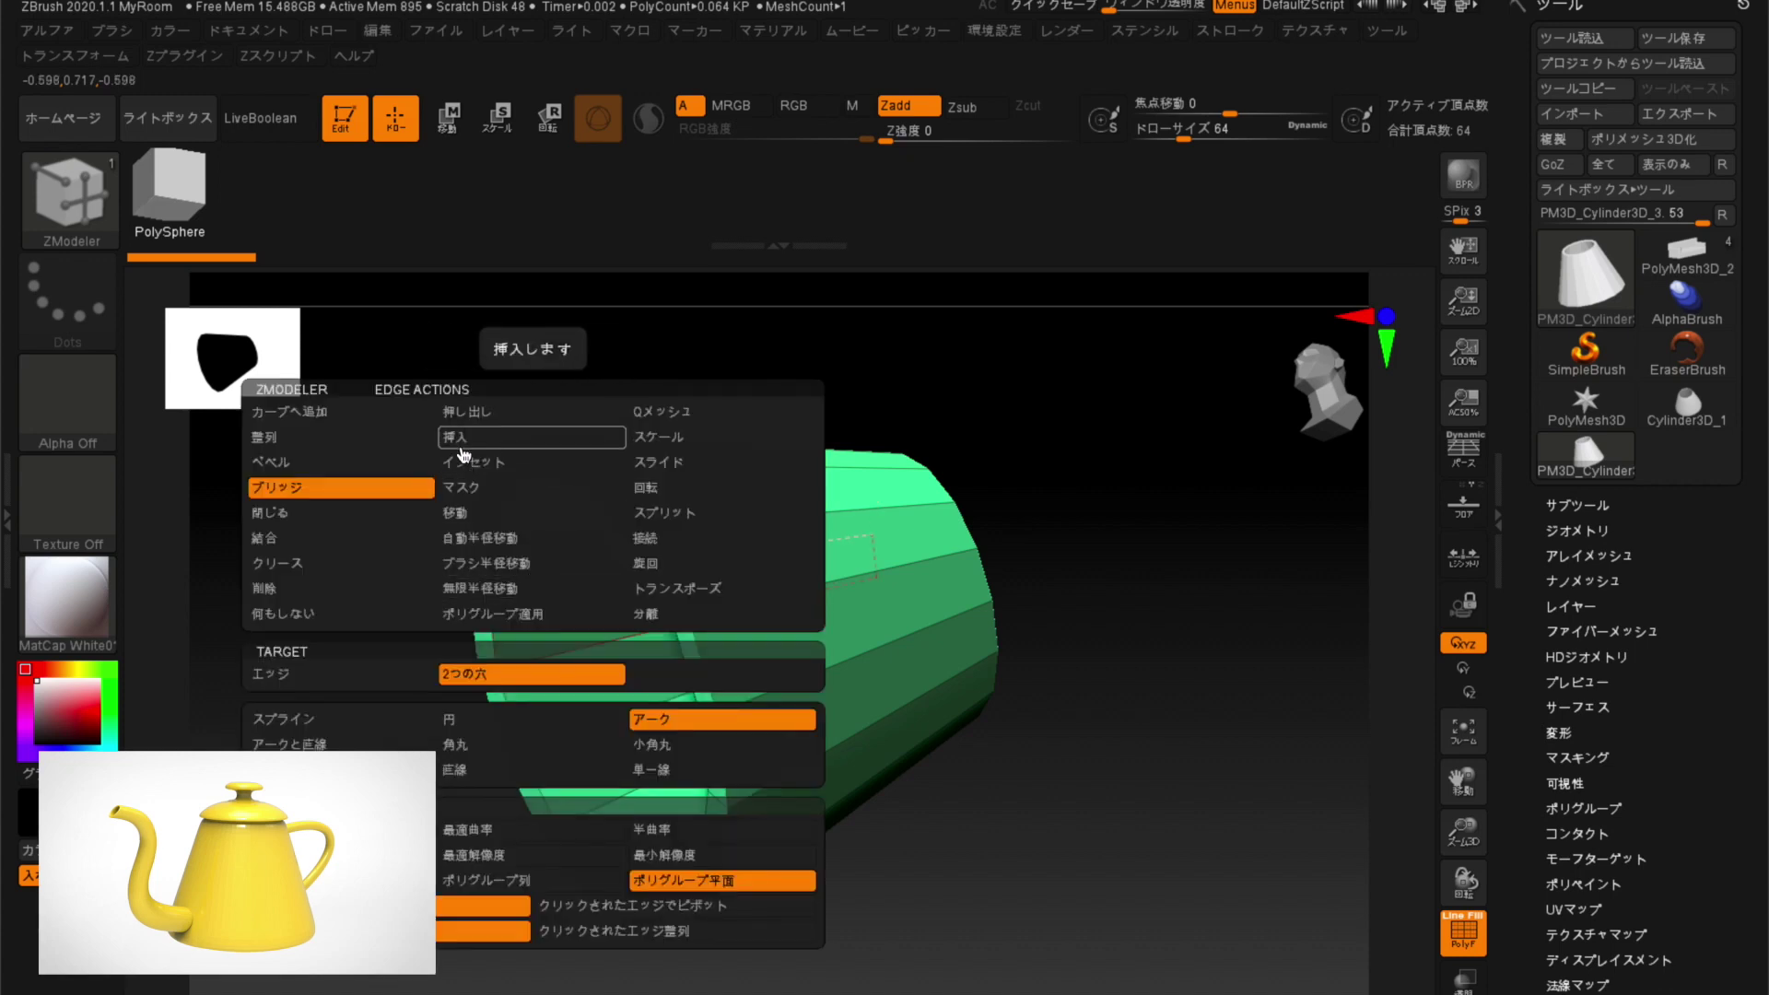
pyautogui.click(579, 439)
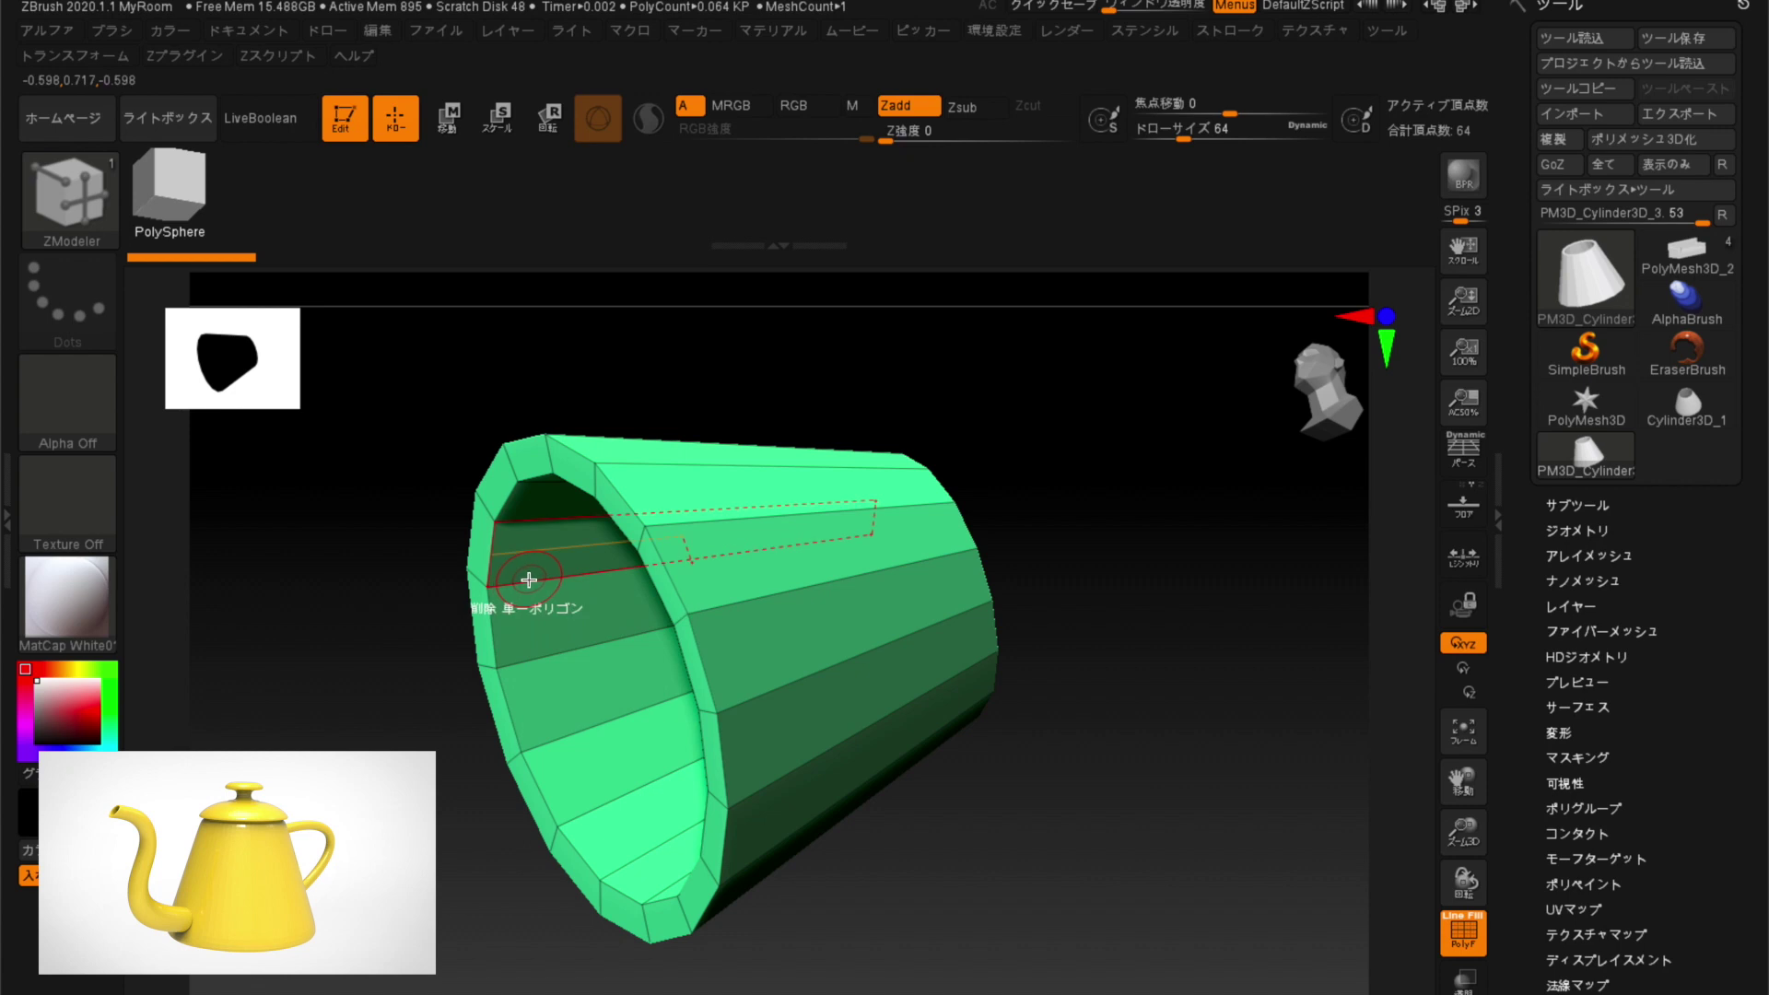
pyautogui.click(522, 583)
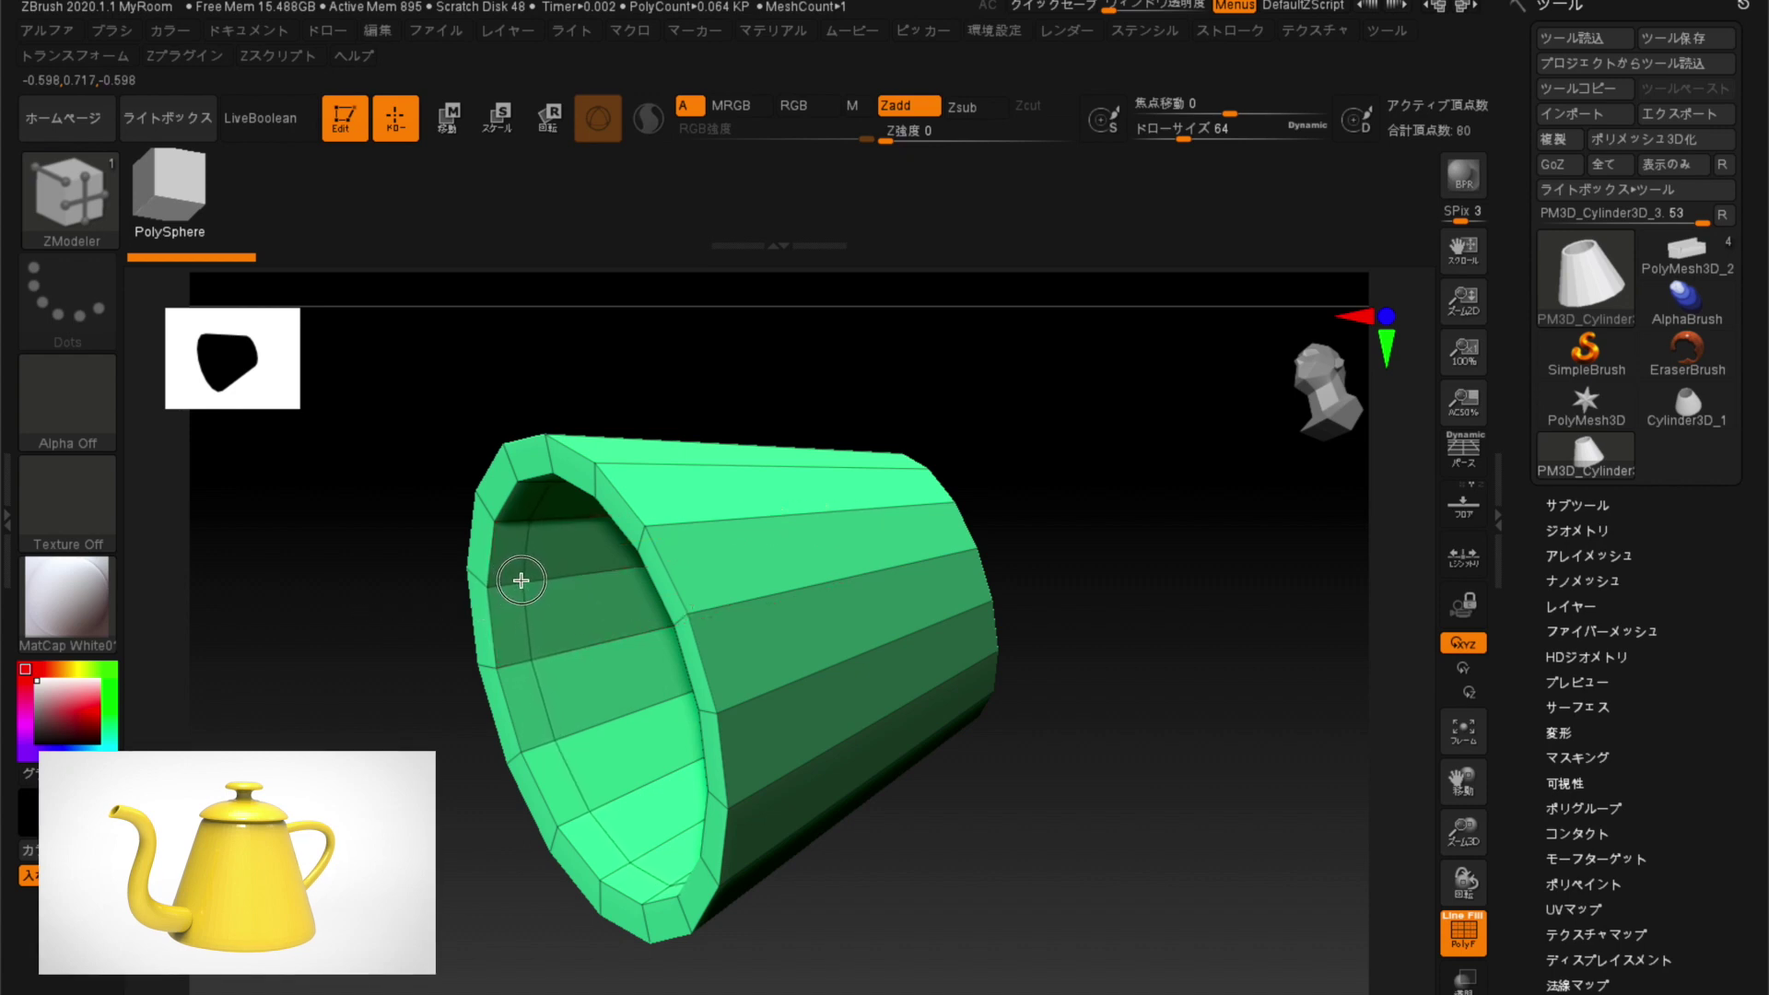
pyautogui.moveTo(324, 672); pyautogui.dragTo(324, 613)
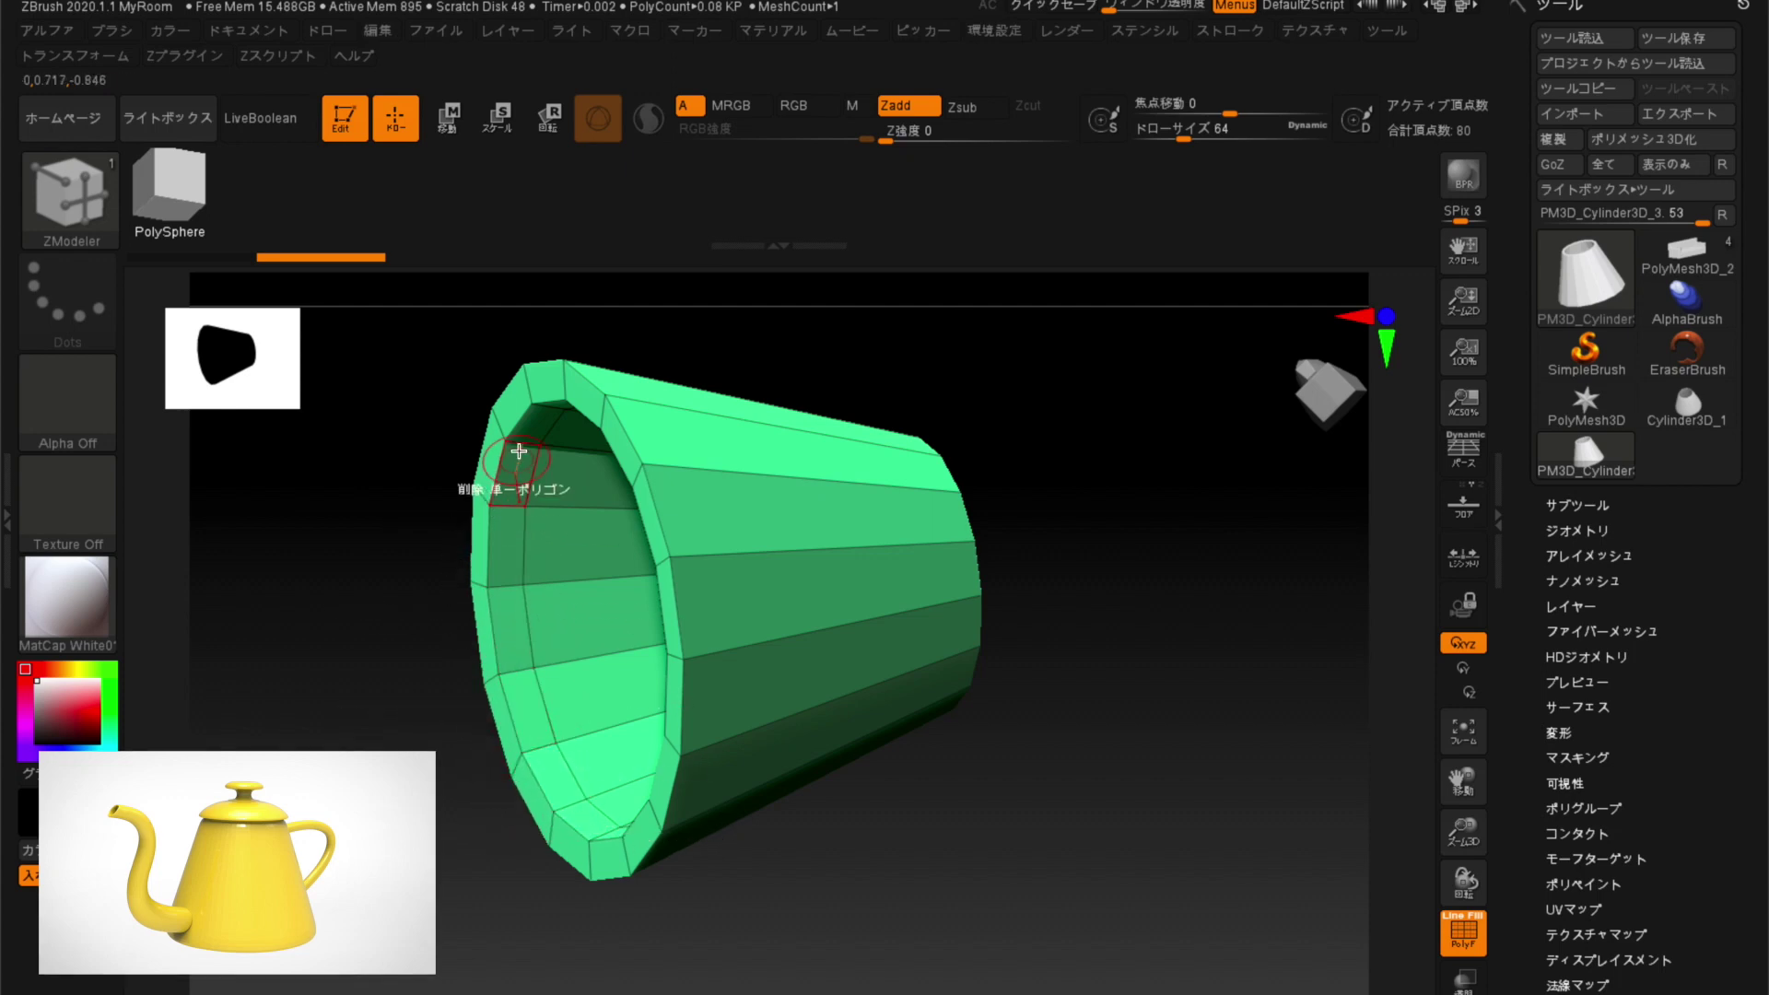
# Test-delete inner-wall polygons, undo them, and set ZModeler to PolyGroup Apply.
pyautogui.click(510, 531)
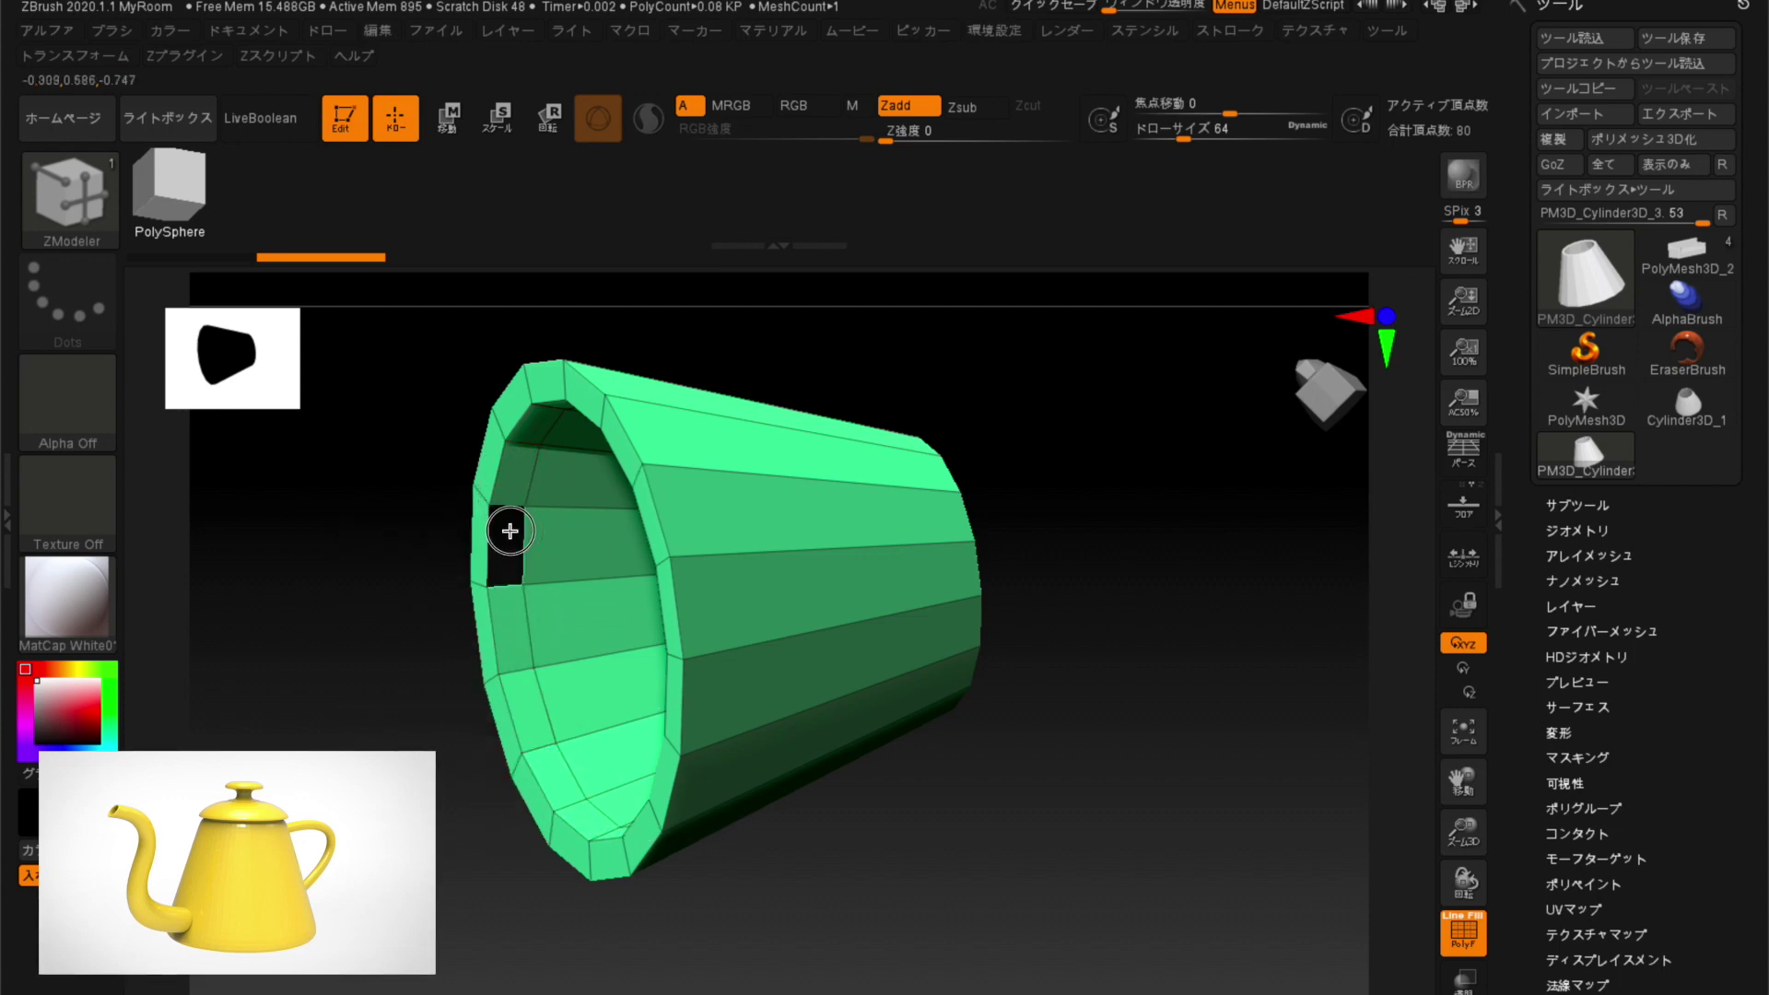
pyautogui.click(506, 479)
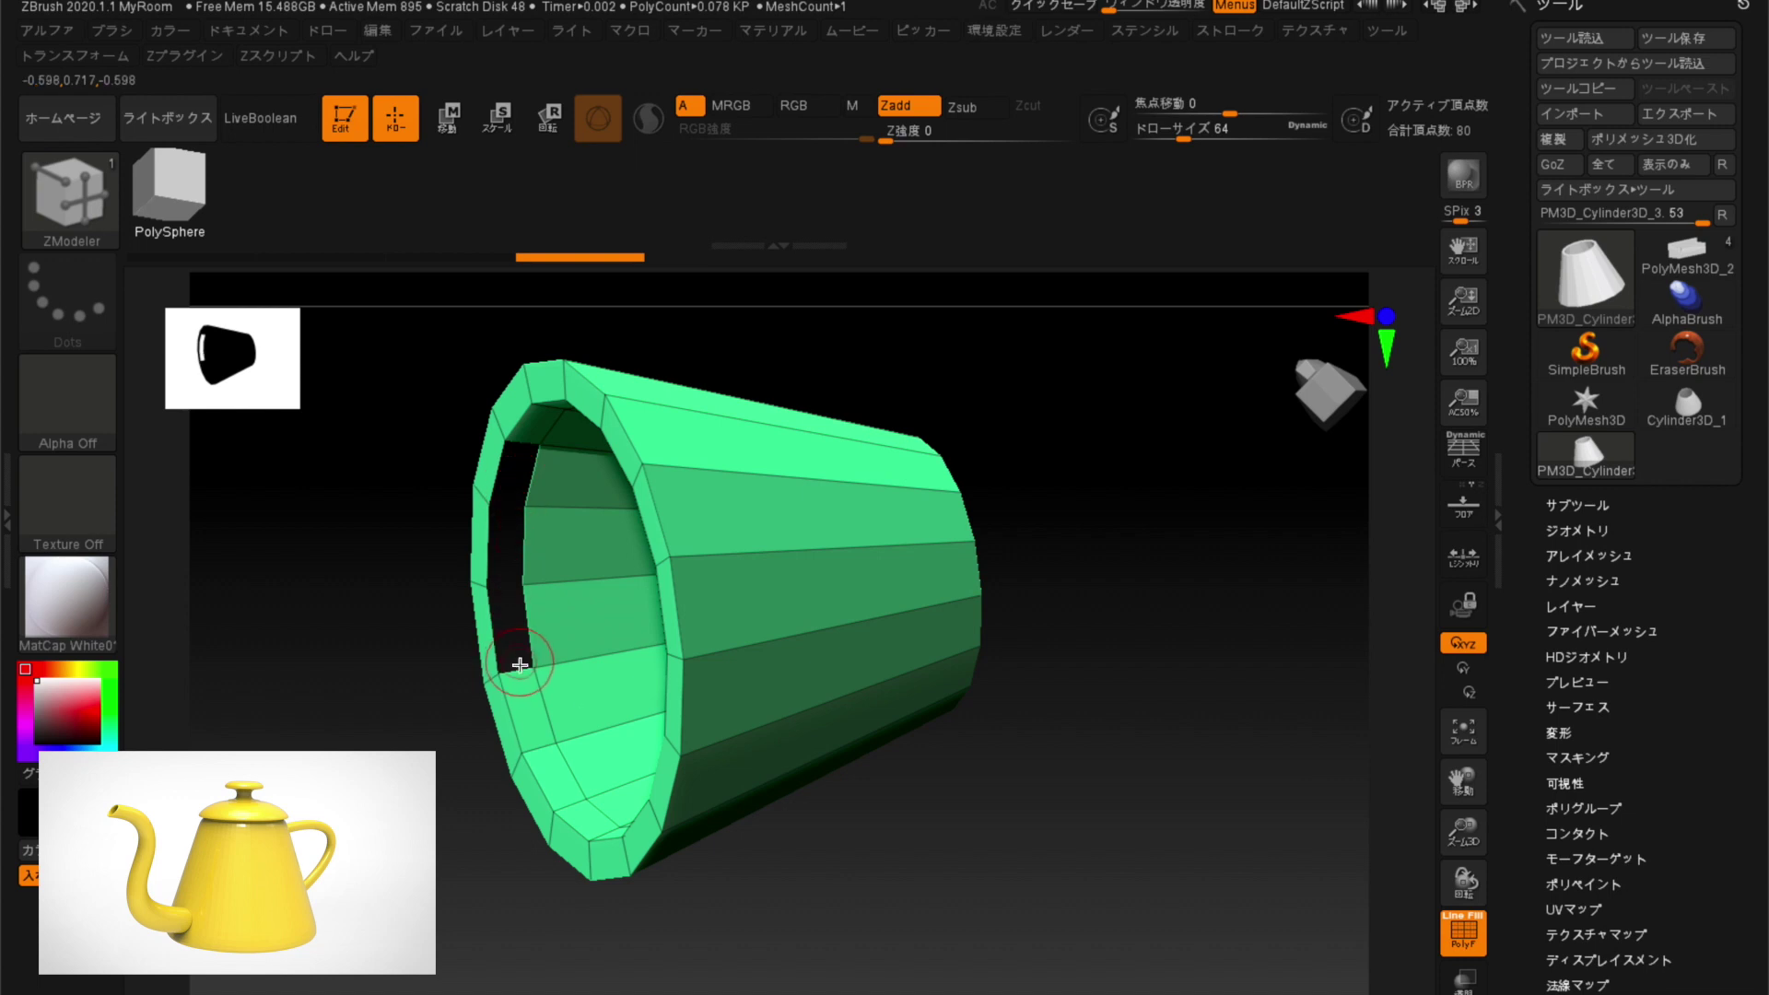
pyautogui.press('ctrl')
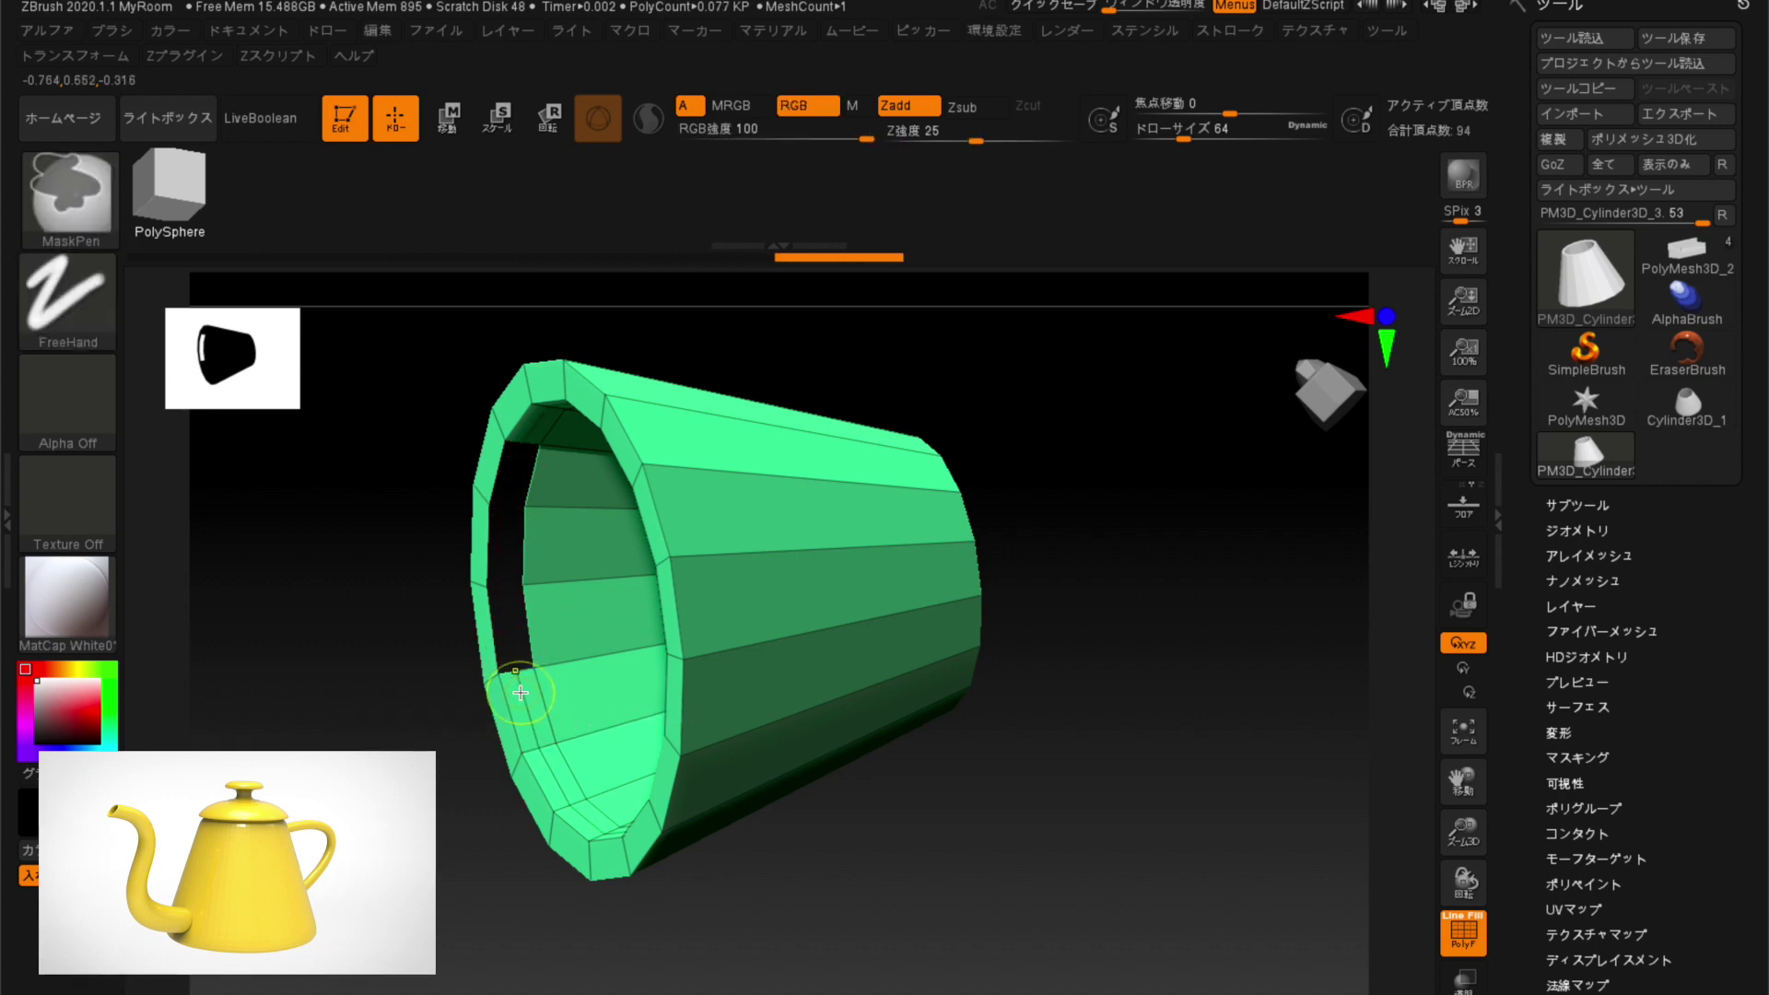
pyautogui.press('space')
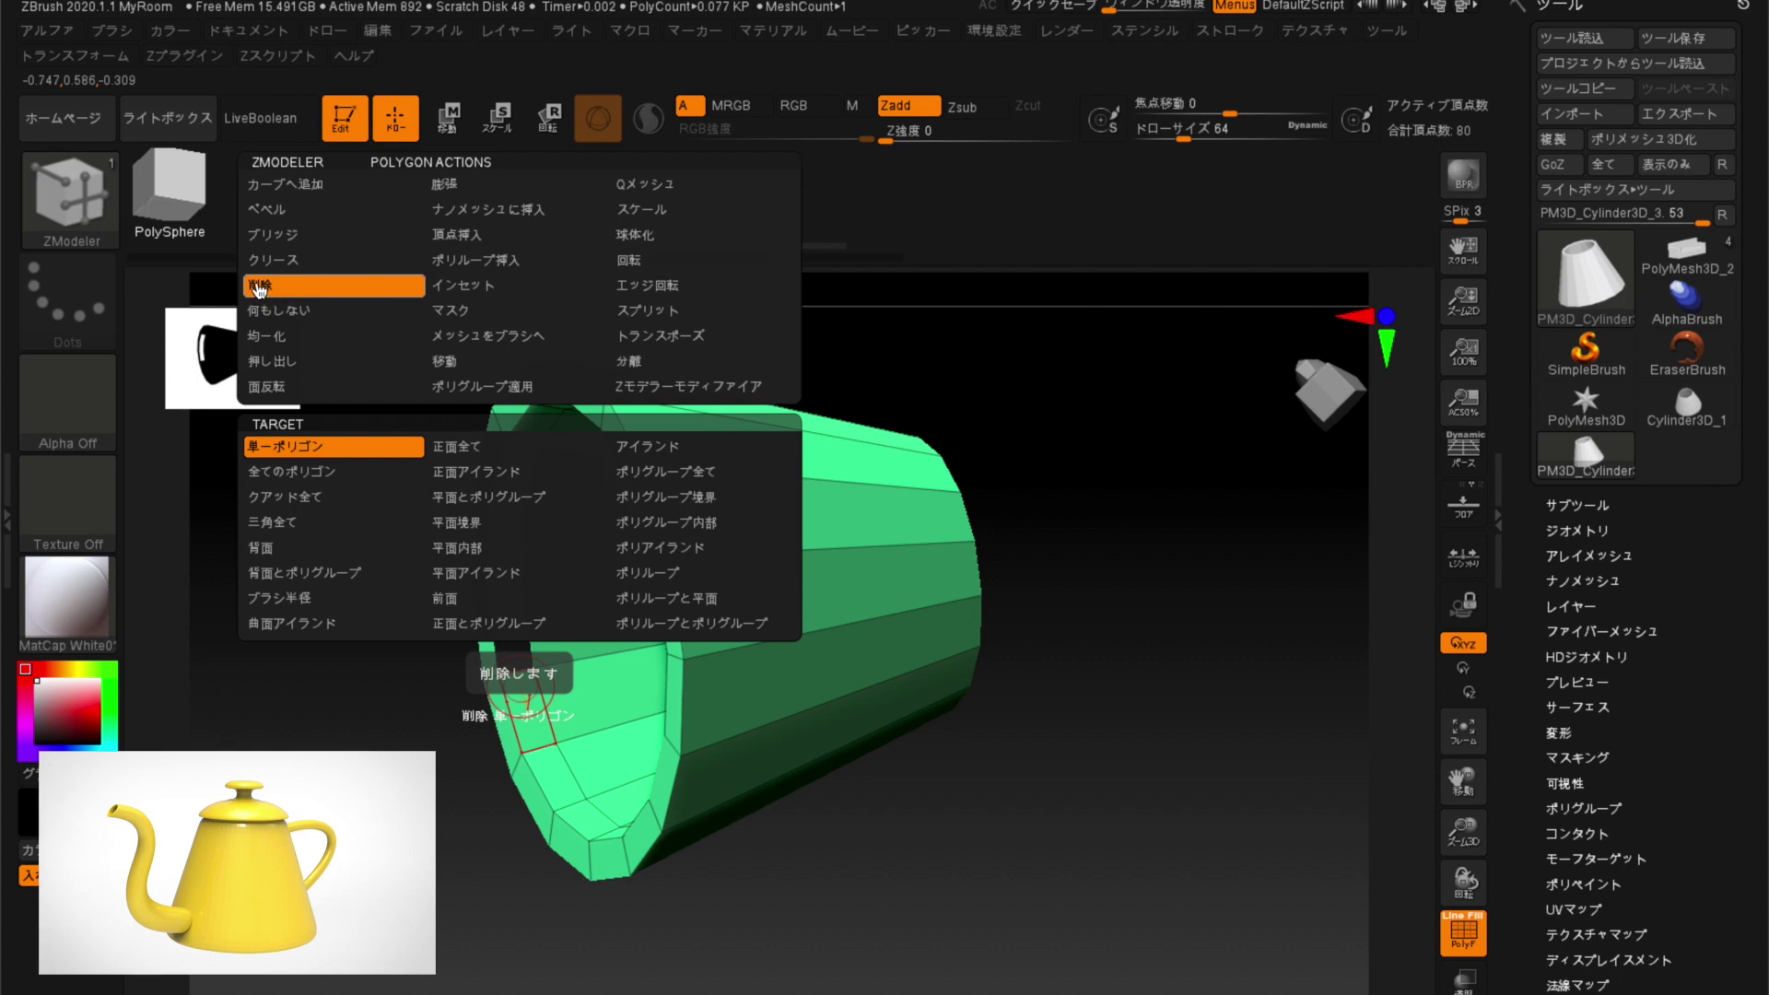
pyautogui.click(267, 448)
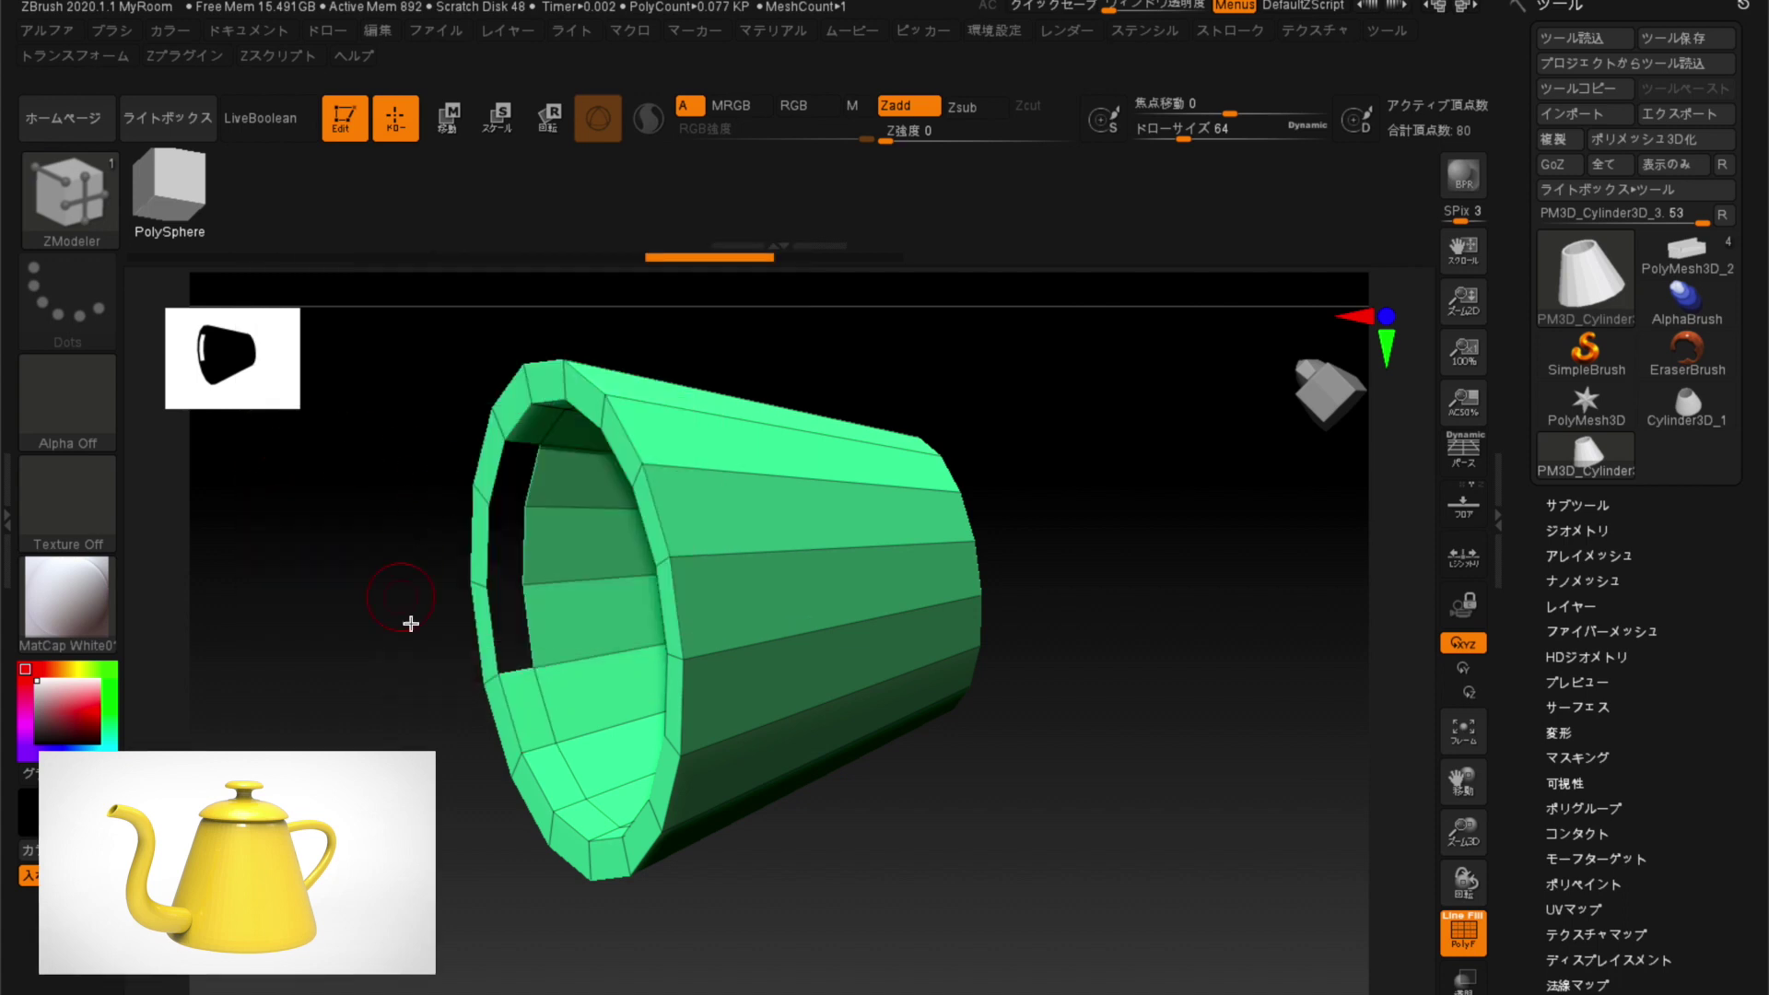
pyautogui.click(502, 710)
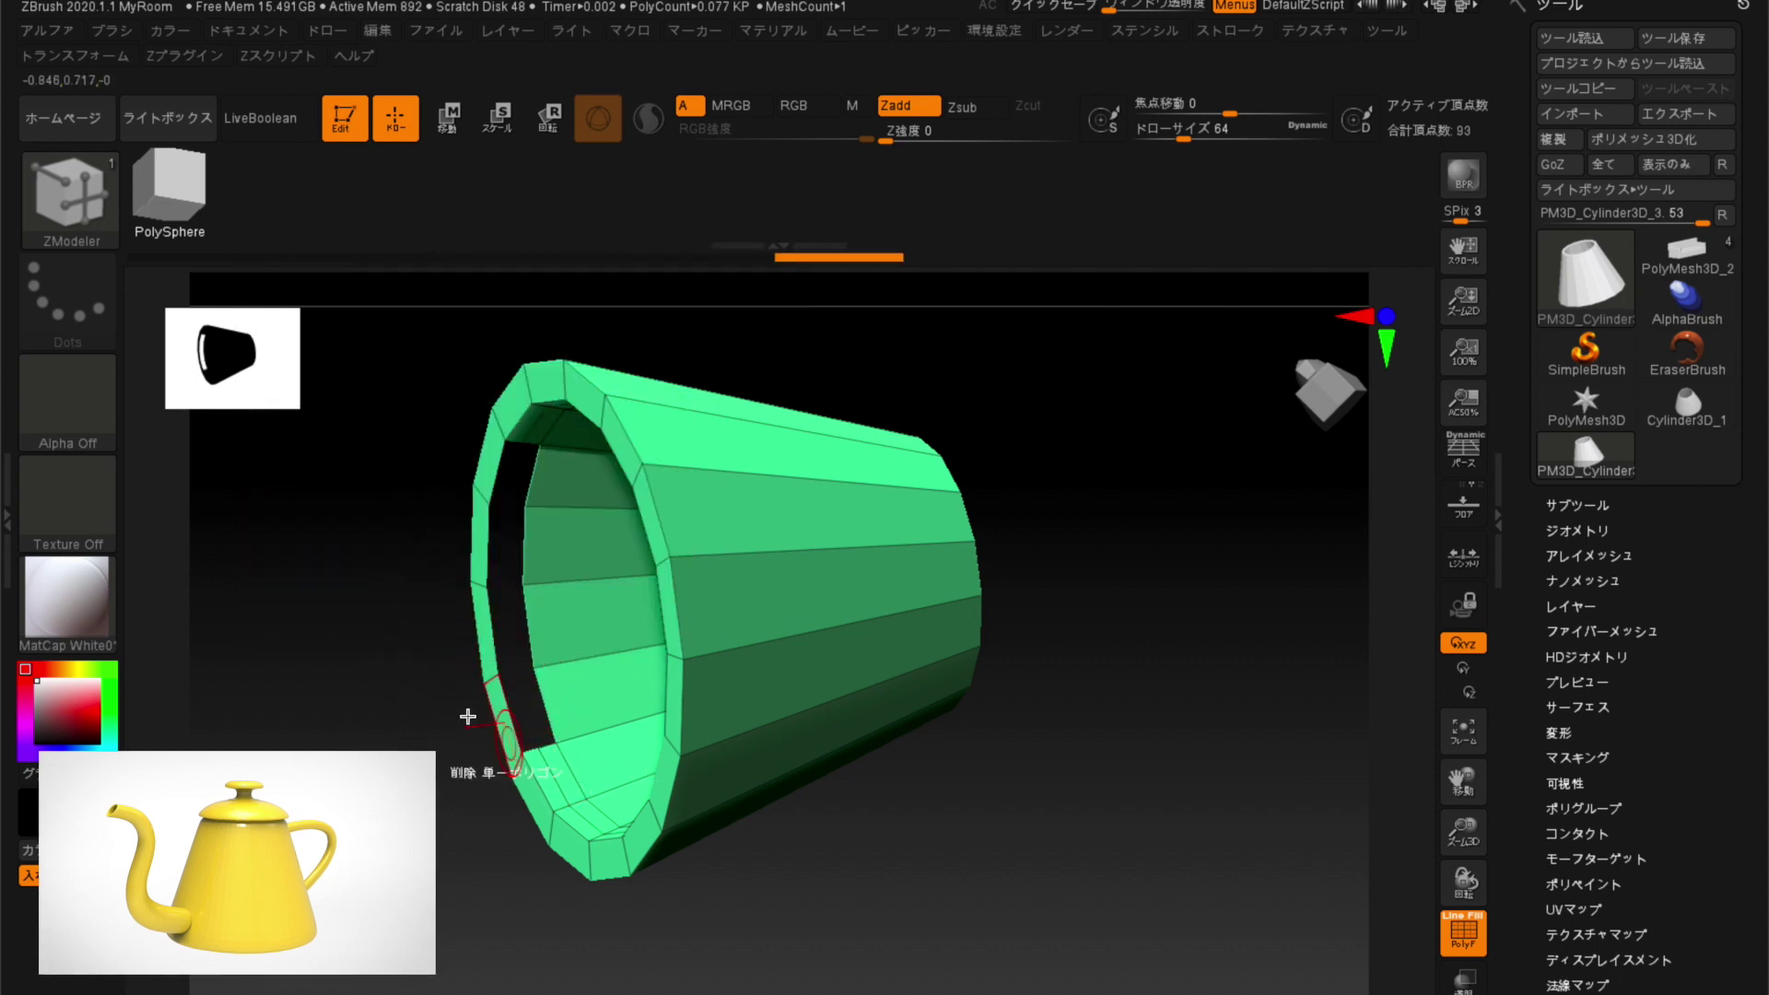
pyautogui.hotkey('ctrl', 'z')
pyautogui.hotkey('ctrl', 'z')
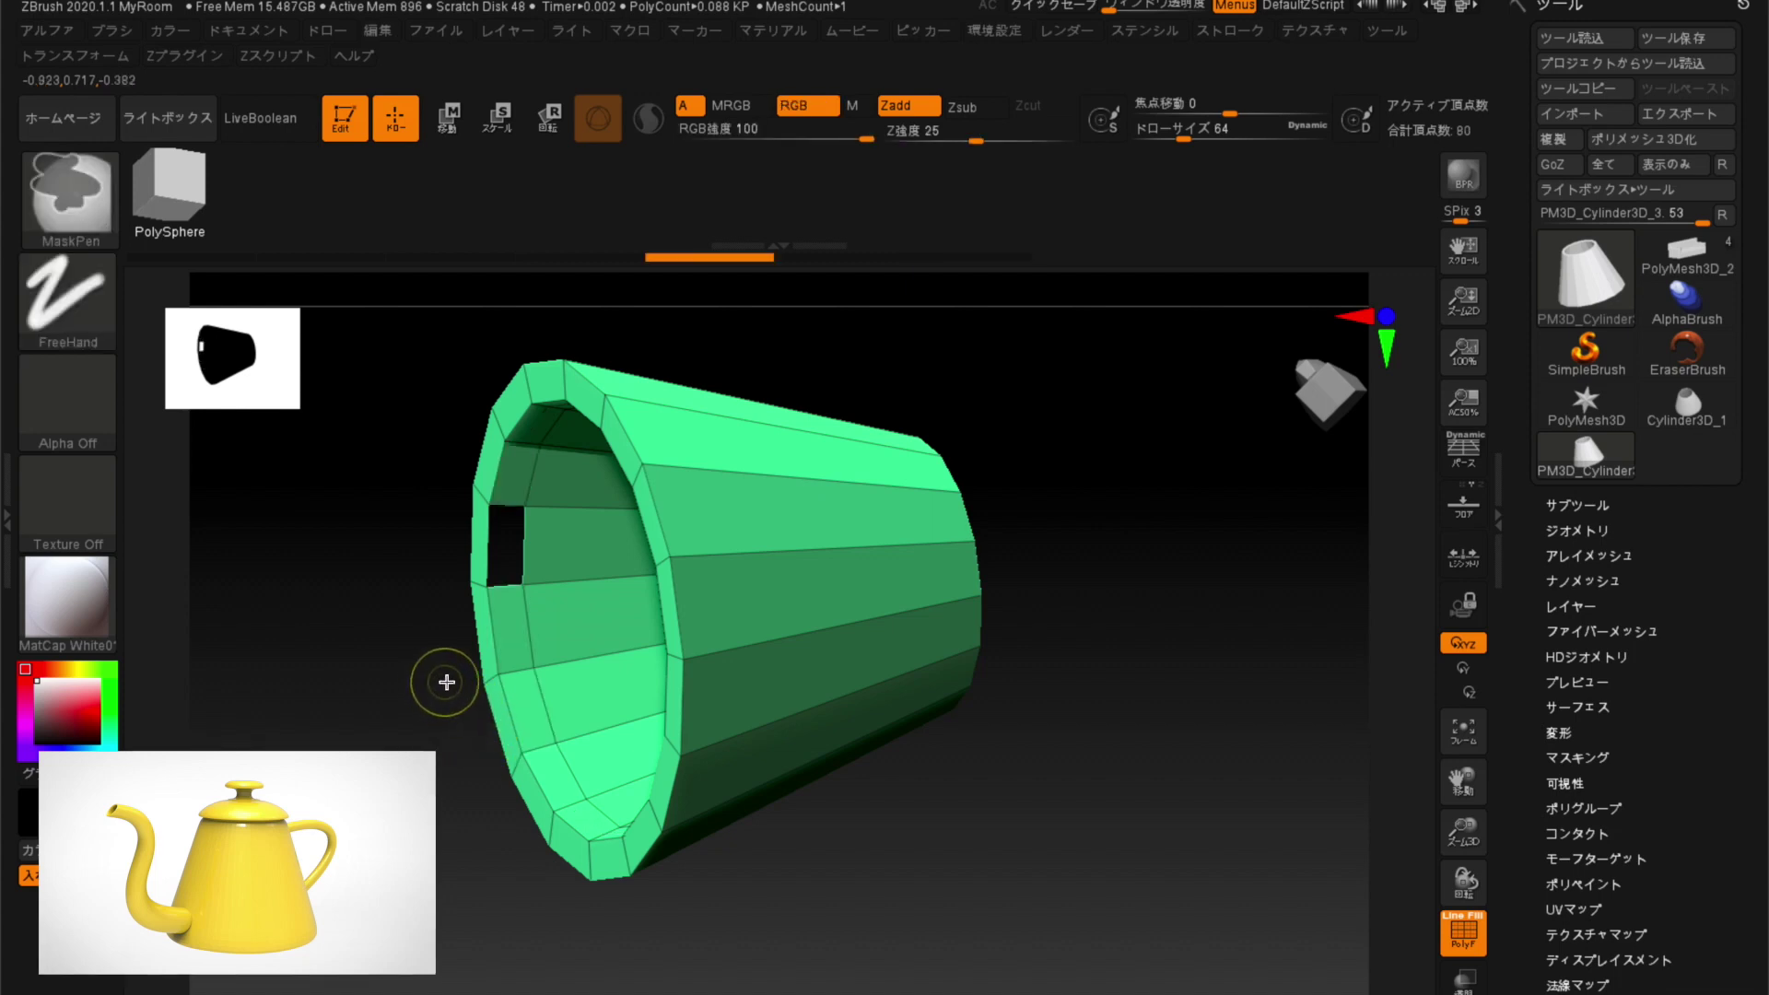
pyautogui.hotkey('ctrl', 'z')
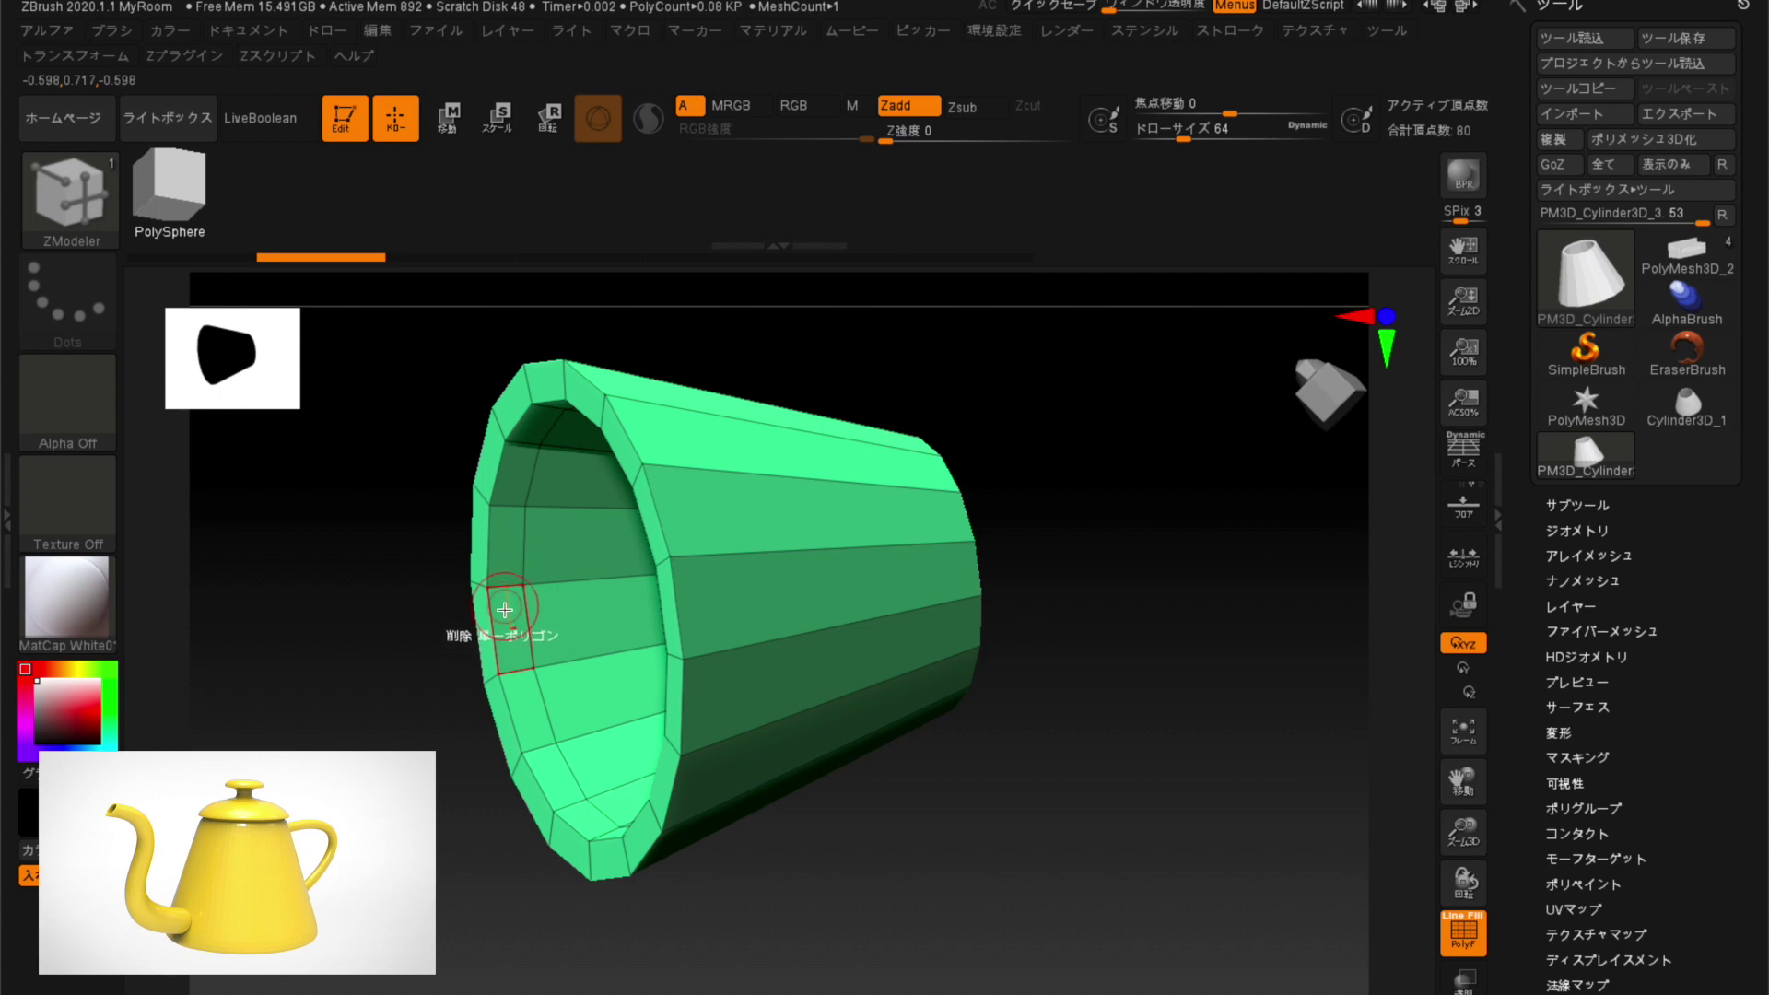
pyautogui.press('space')
pyautogui.click(445, 390)
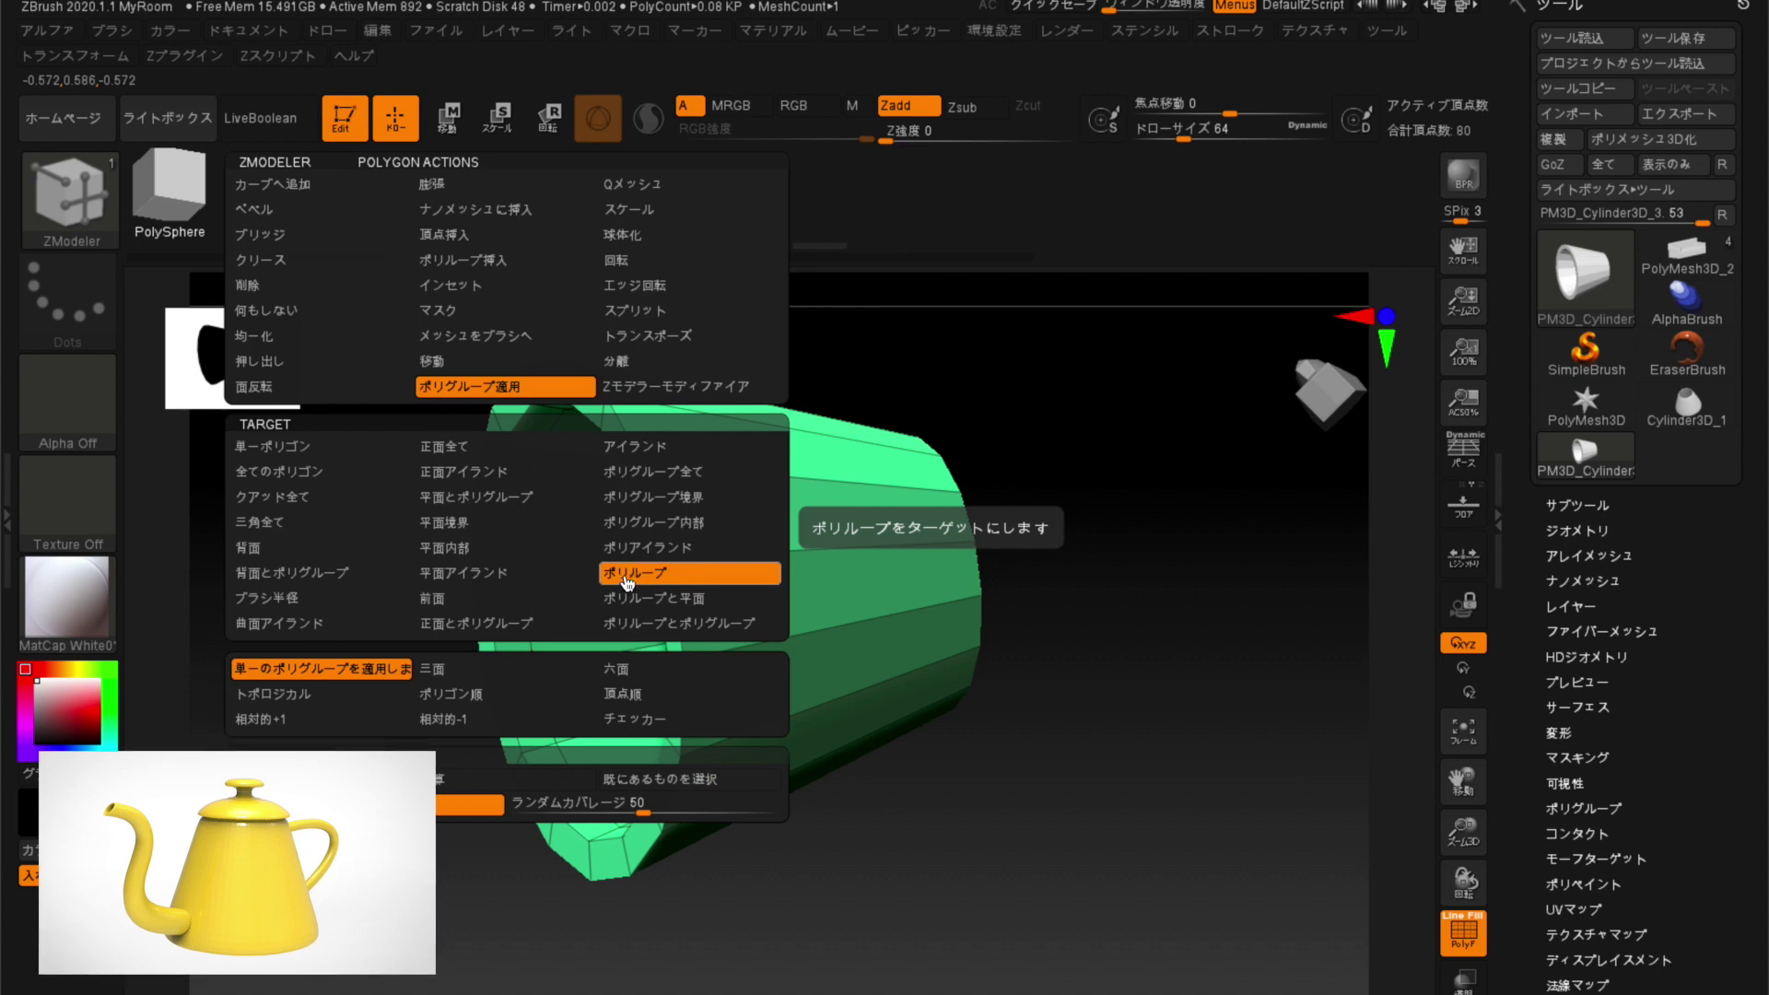
# Target PolyLoop, zoom in on the rim, and assign the inner rim loop its own polygroup.
pyautogui.click(629, 578)
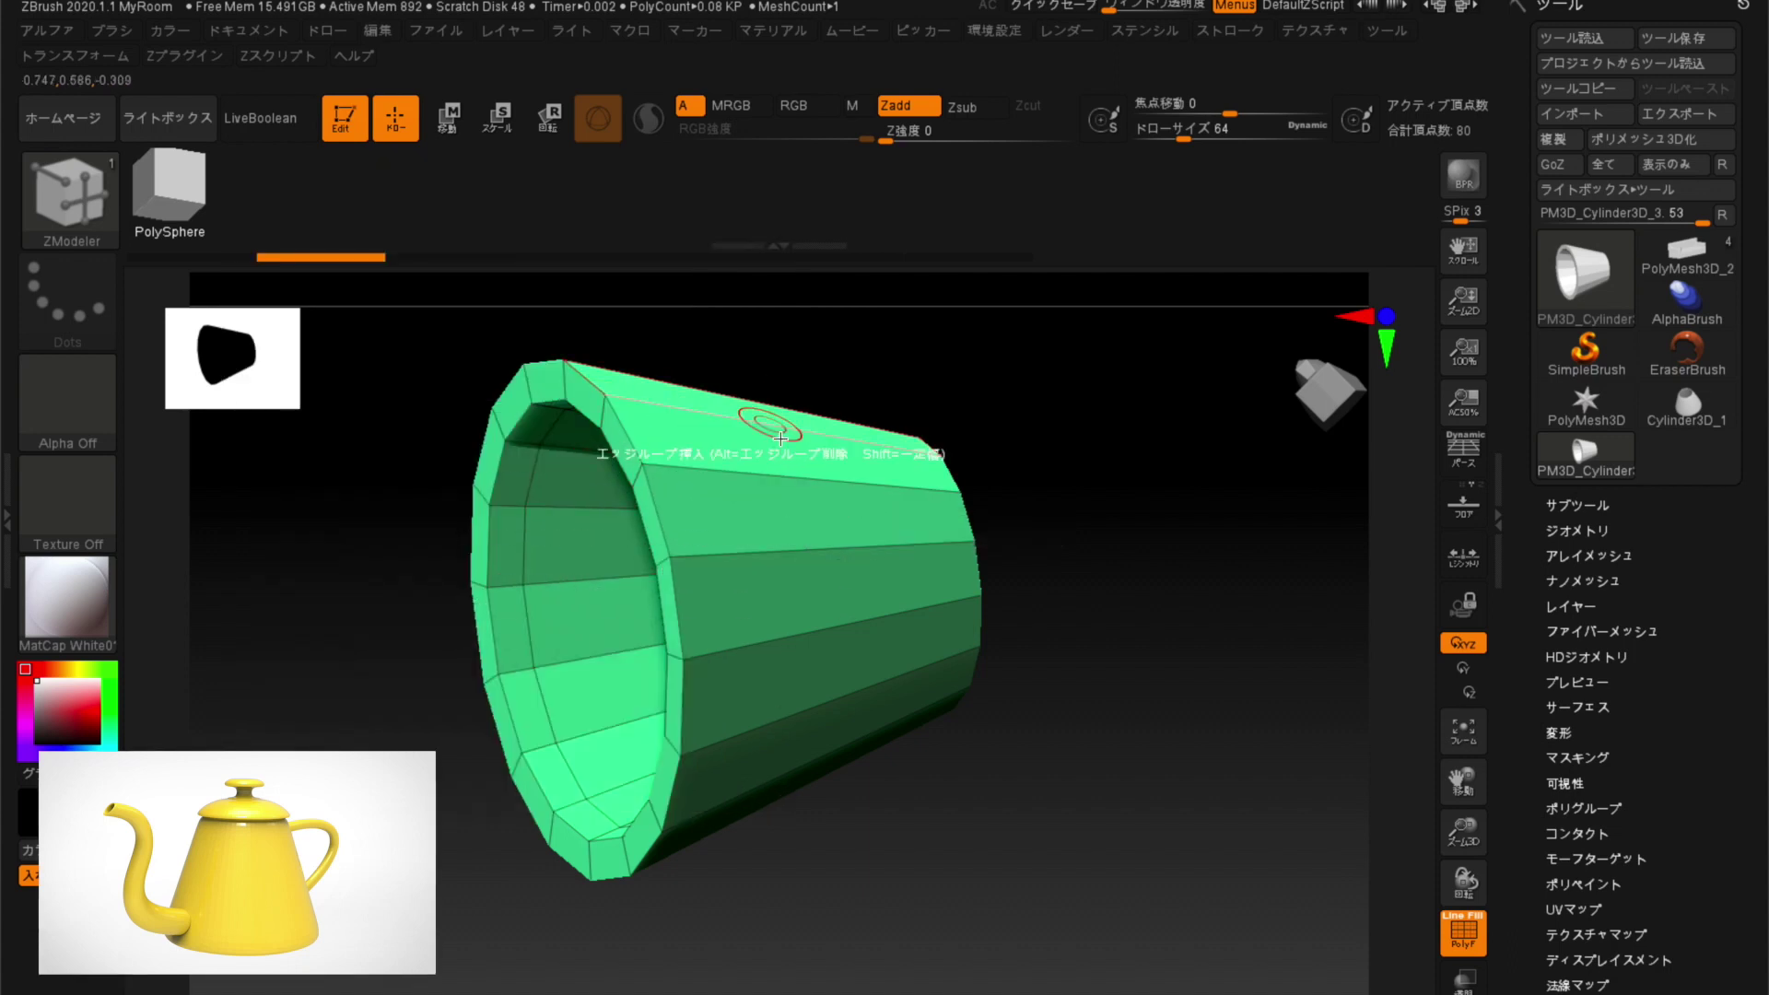
pyautogui.moveTo(300, 553)
pyautogui.keyDown('alt'); pyautogui.mouseDown()
pyautogui.moveTo(323, 582)
pyautogui.moveTo(451, 530)
pyautogui.mouseUp(); pyautogui.keyUp('alt')
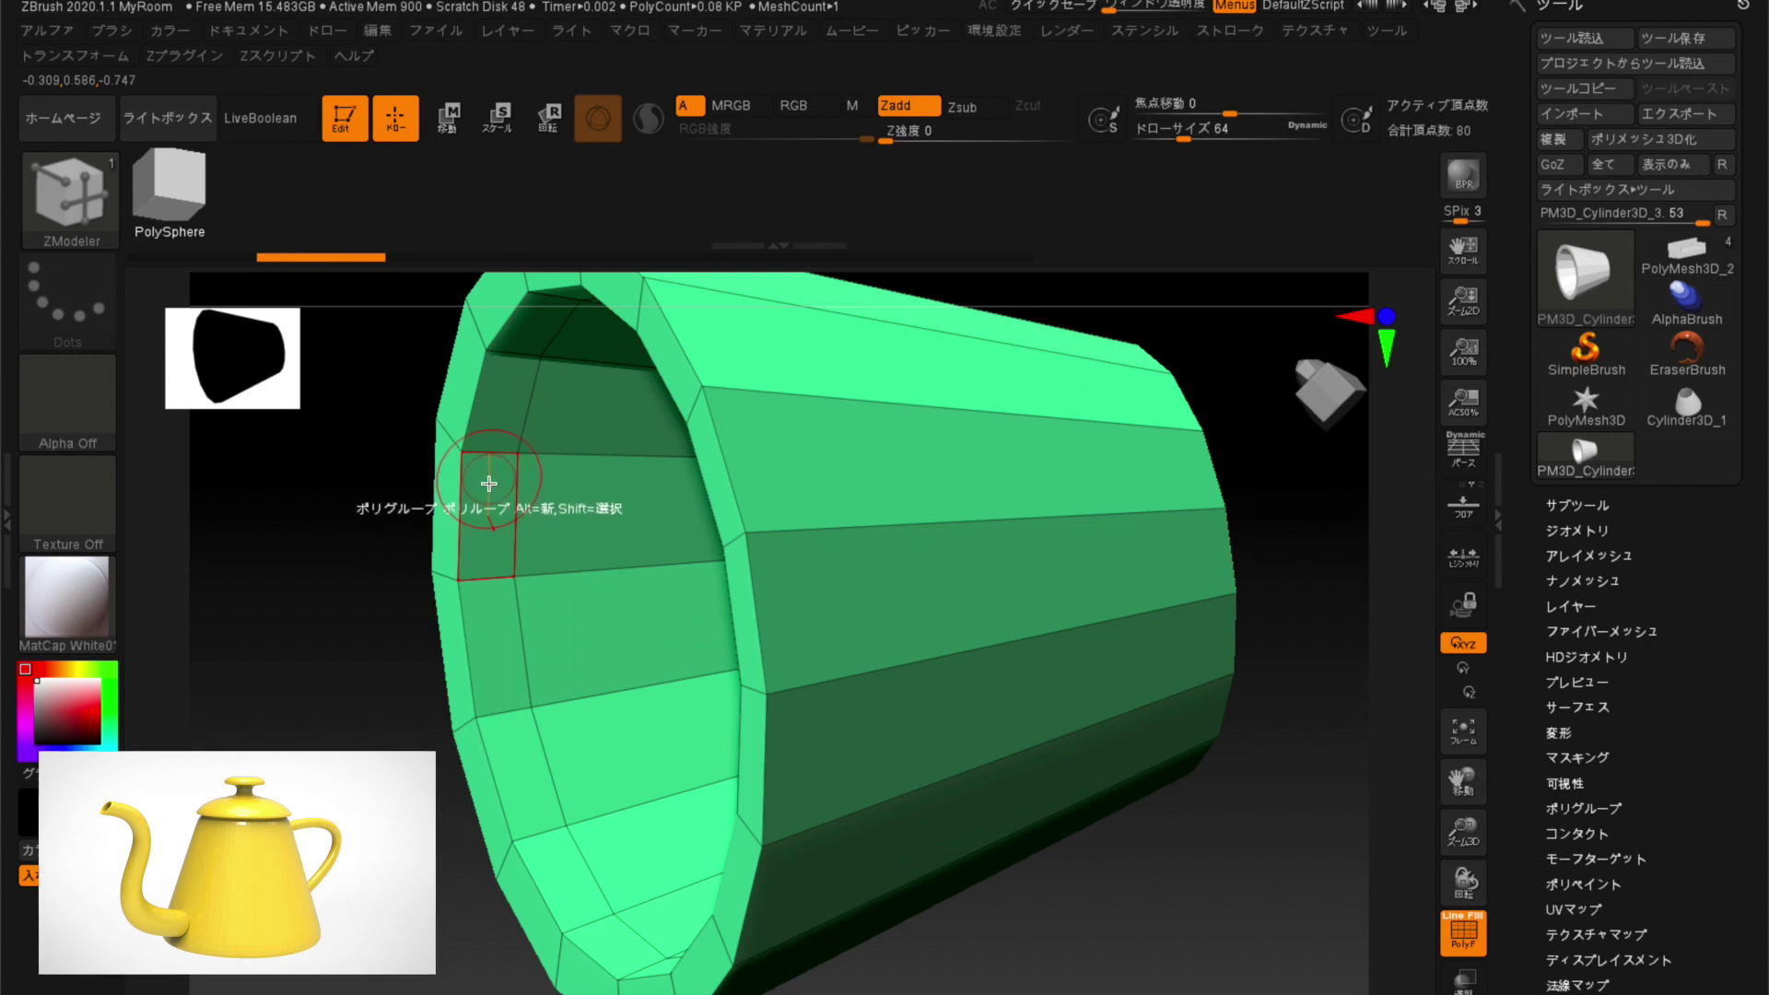
pyautogui.click(489, 483)
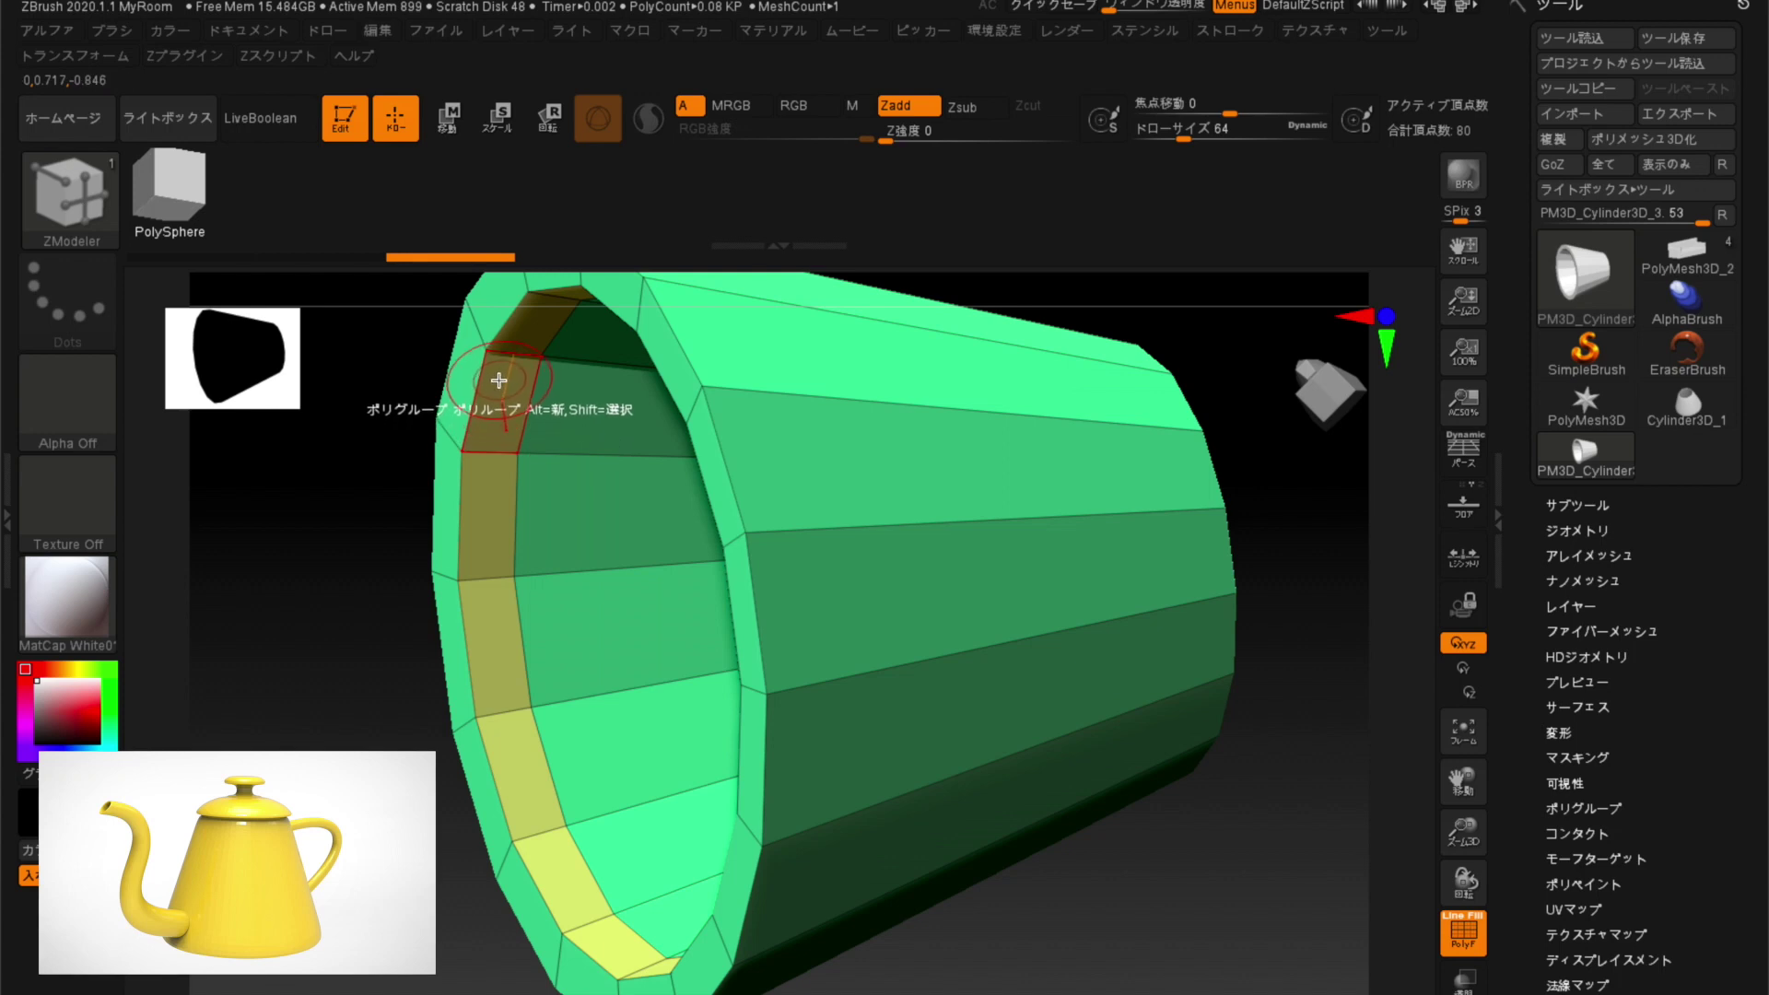
pyautogui.press('space')
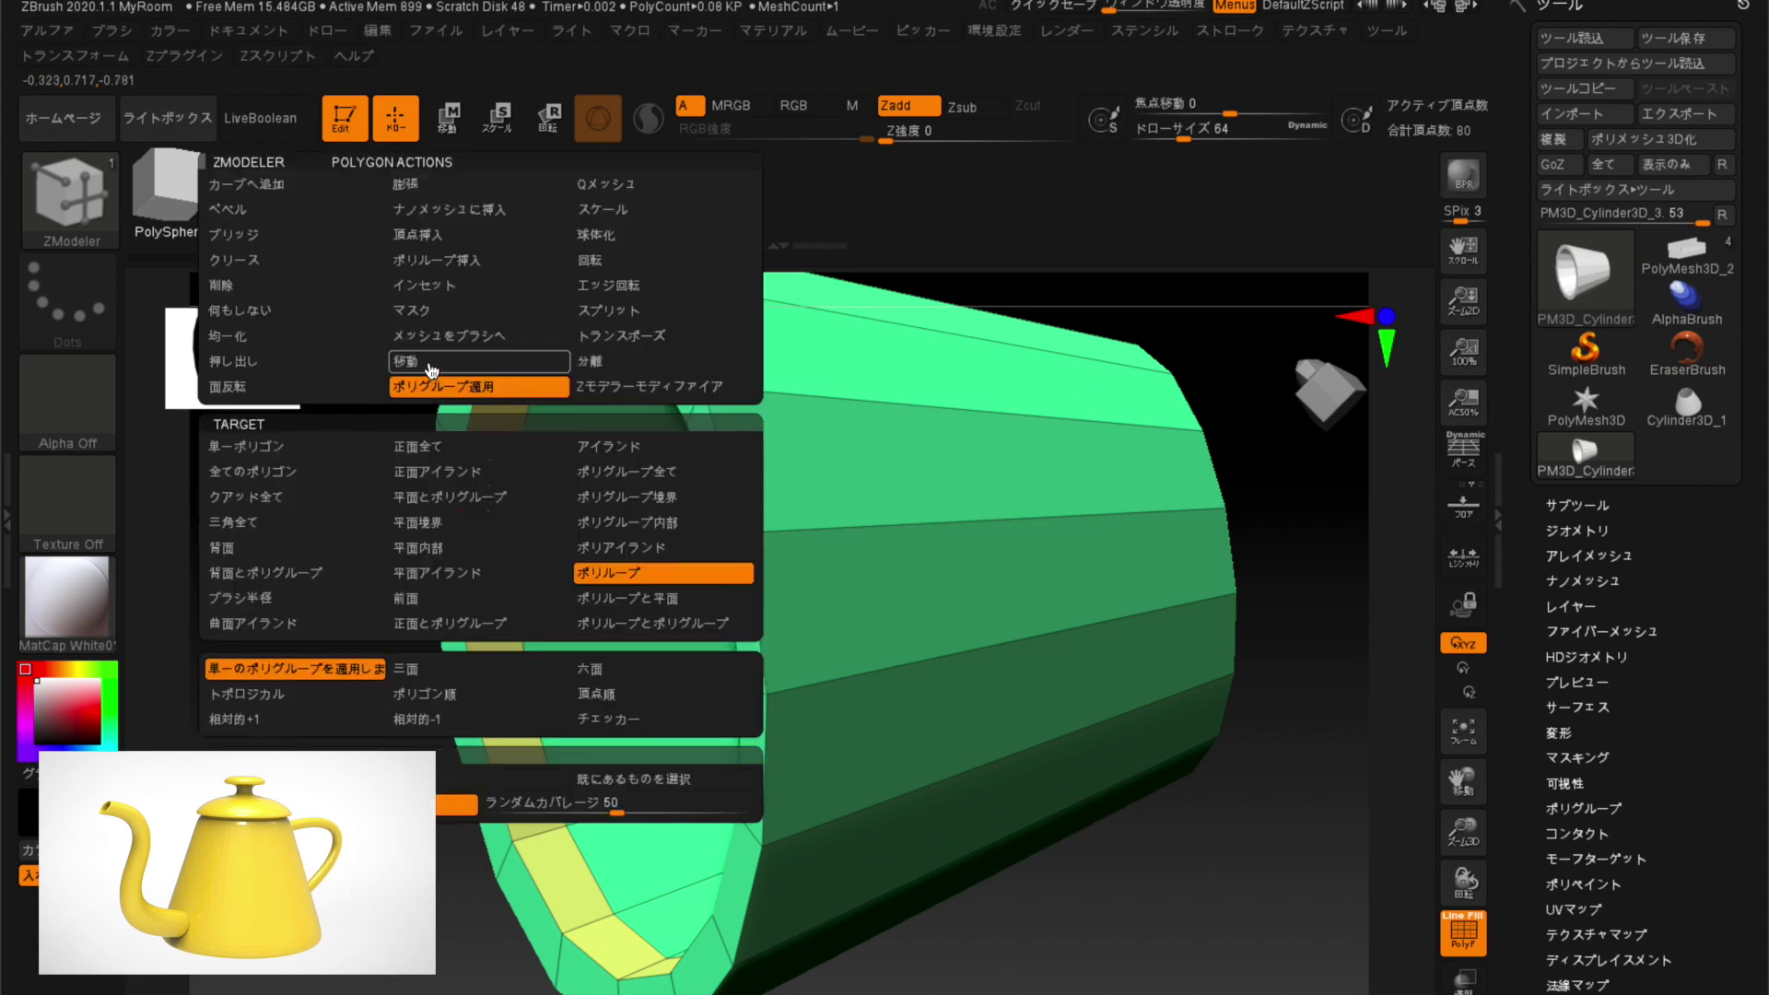
# Delete the grouped strip inside the rim with a polygroup target, then undo it.
pyautogui.click(233, 289)
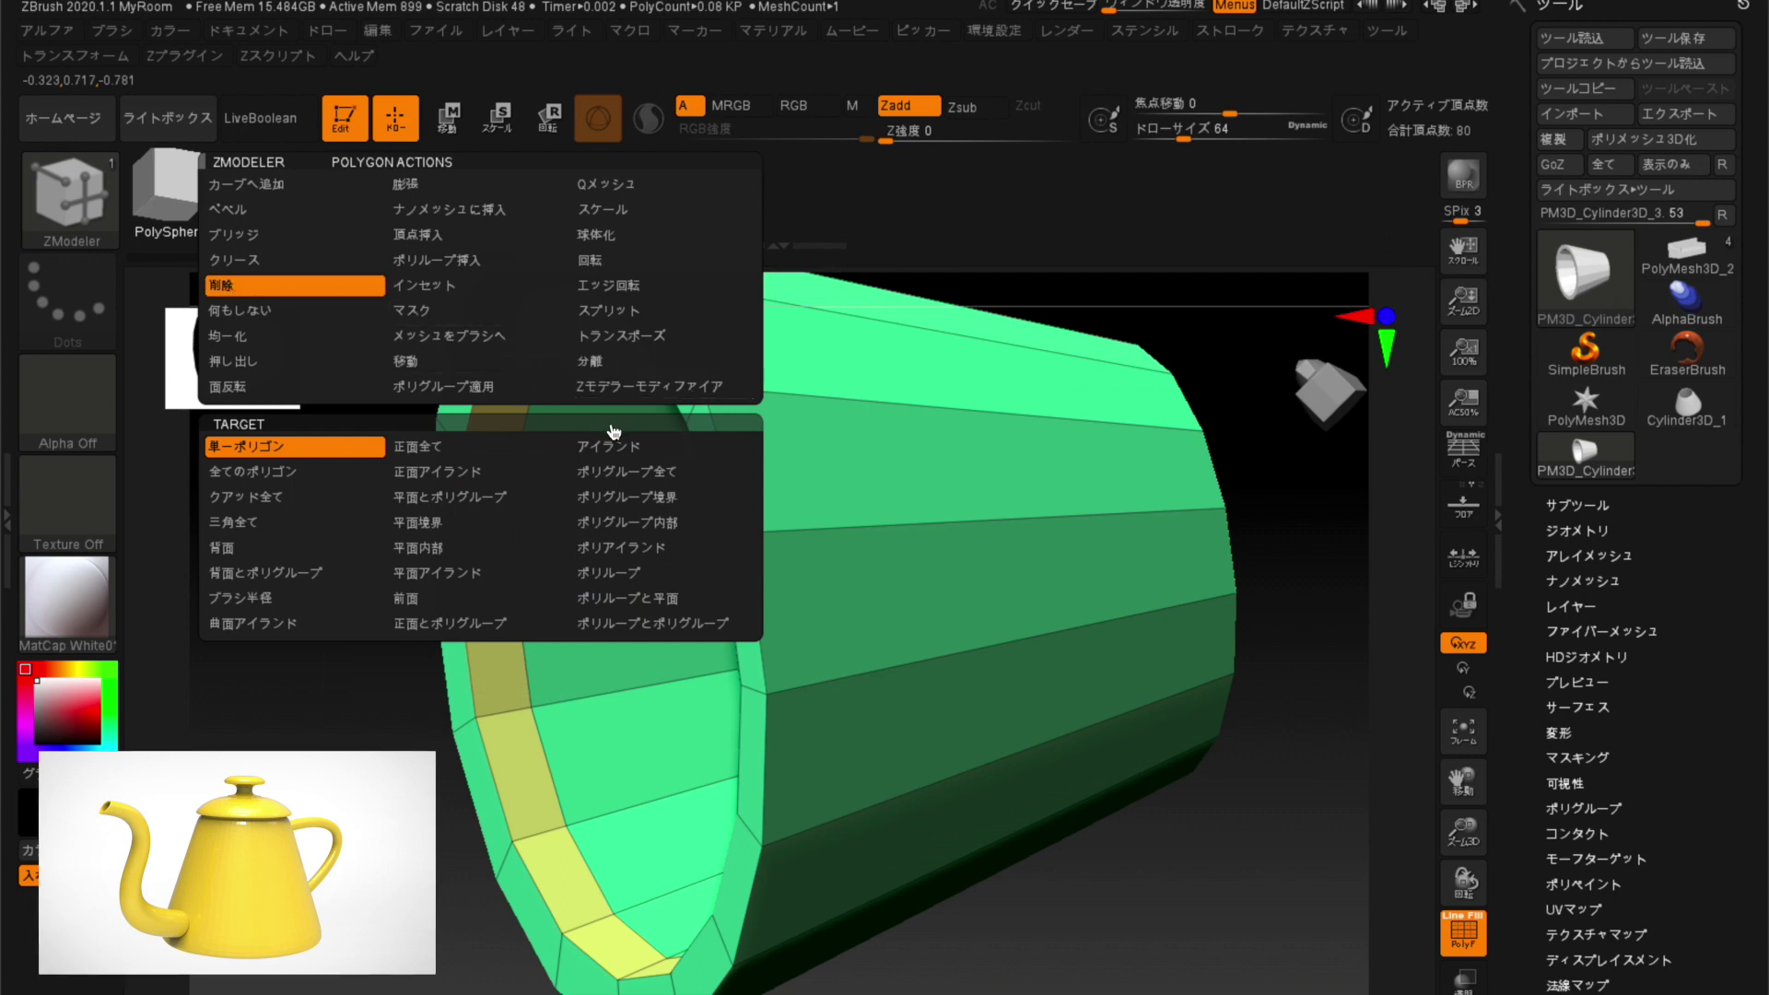
pyautogui.click(627, 471)
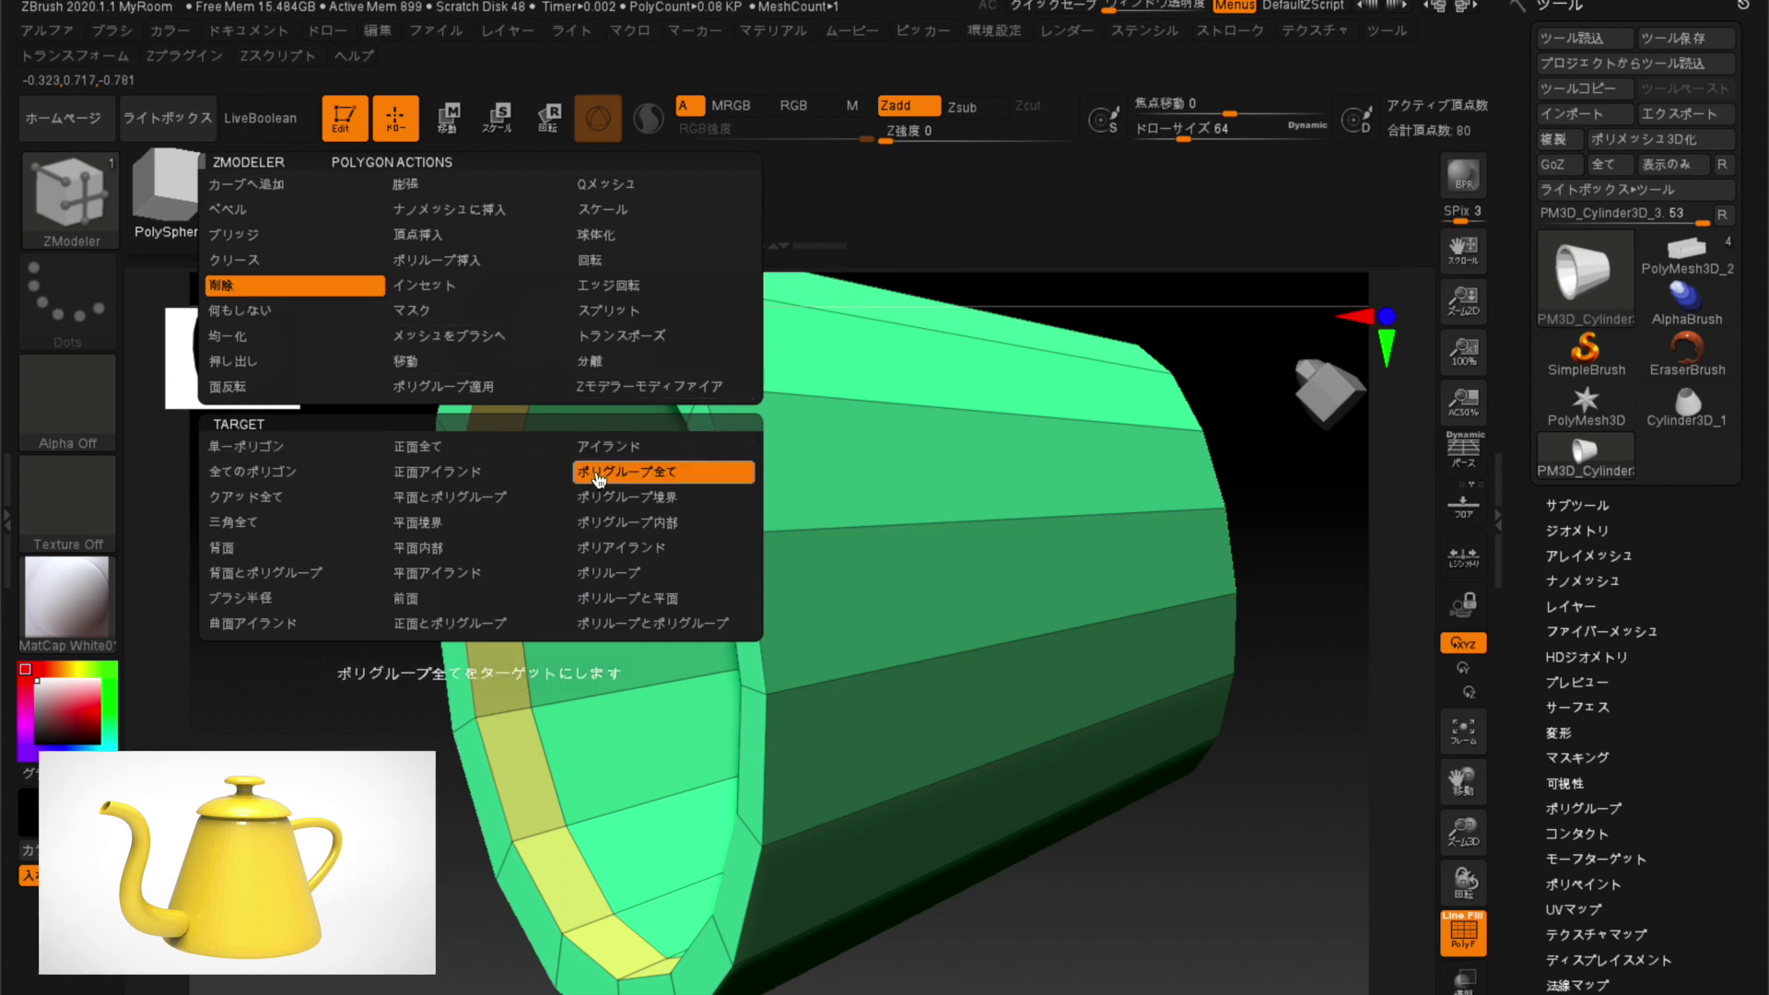
pyautogui.click(492, 477)
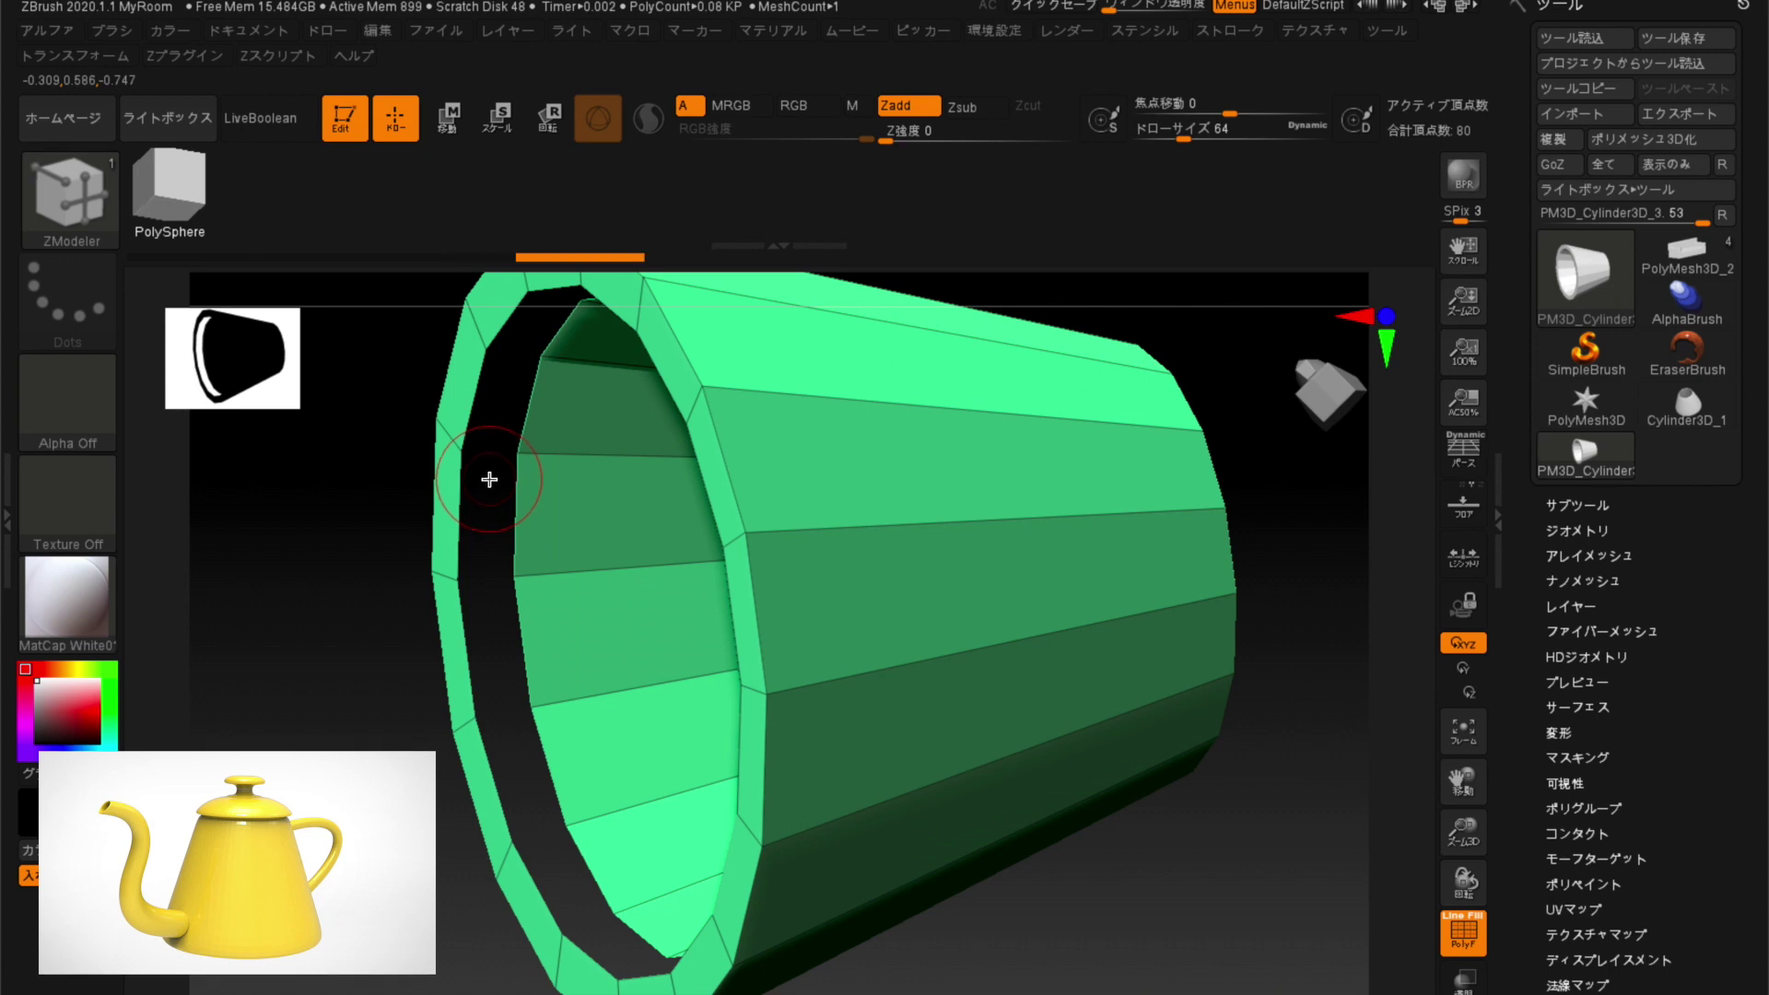
pyautogui.hotkey('ctrl', 'z')
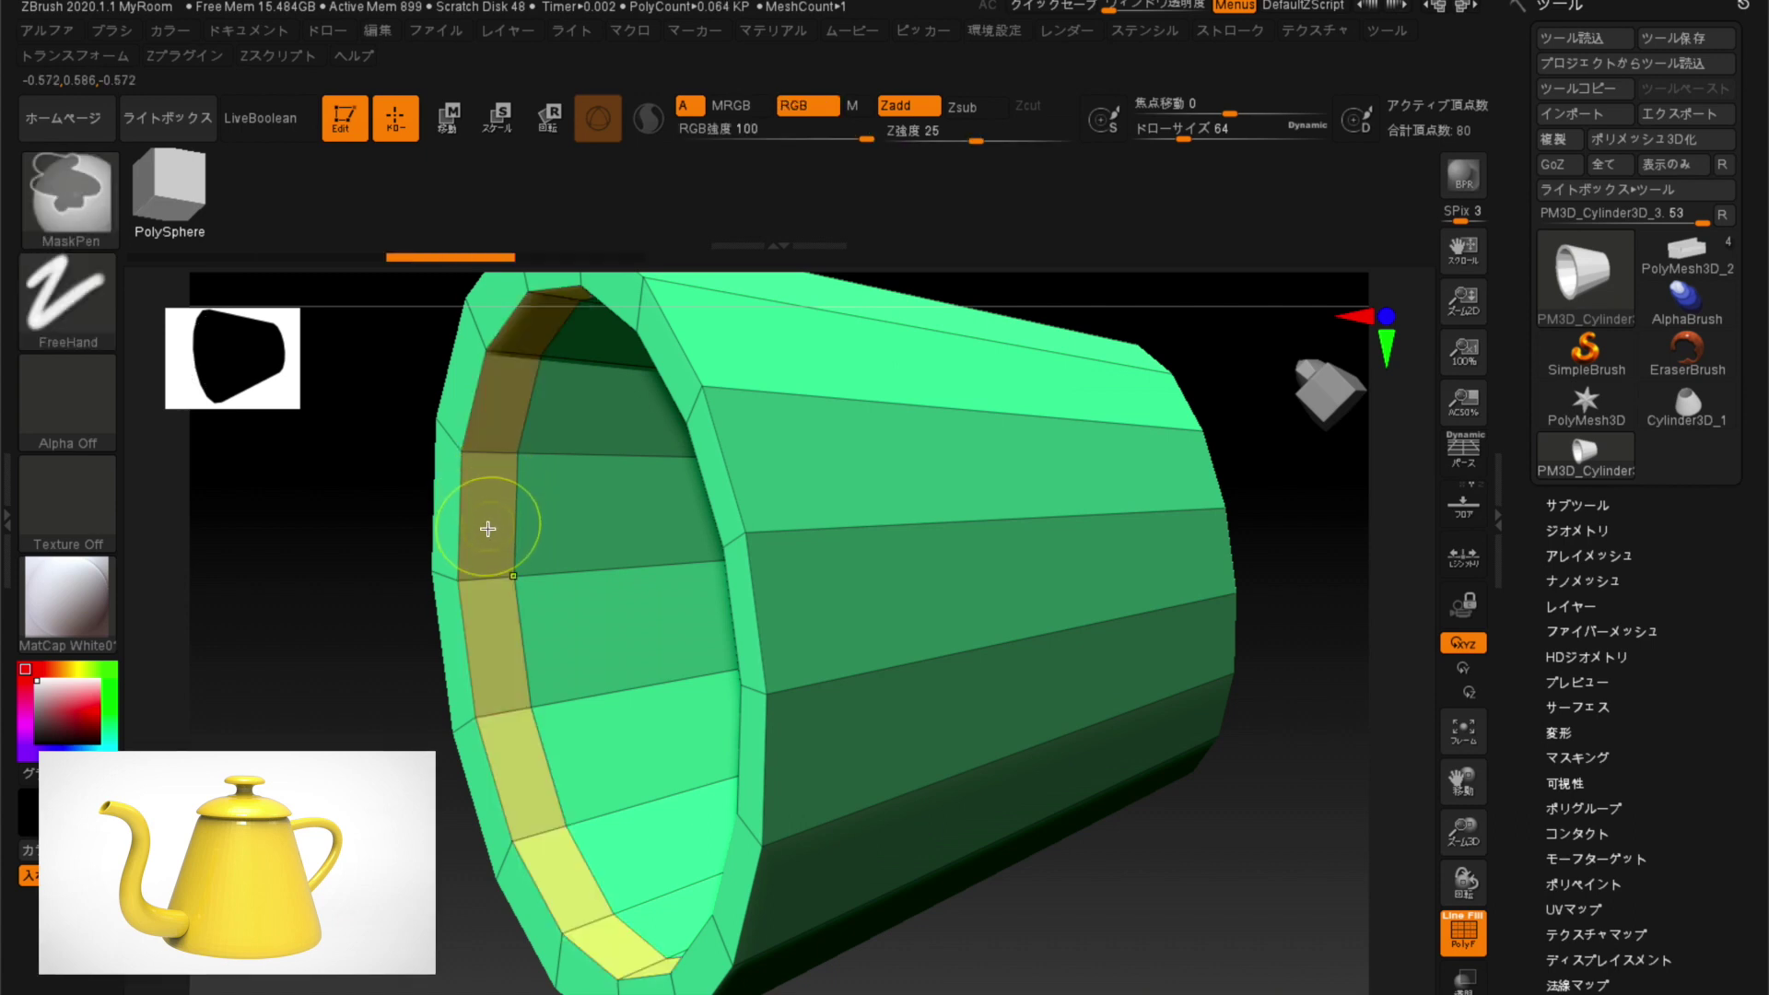
pyautogui.hotkey('ctrl', 'z')
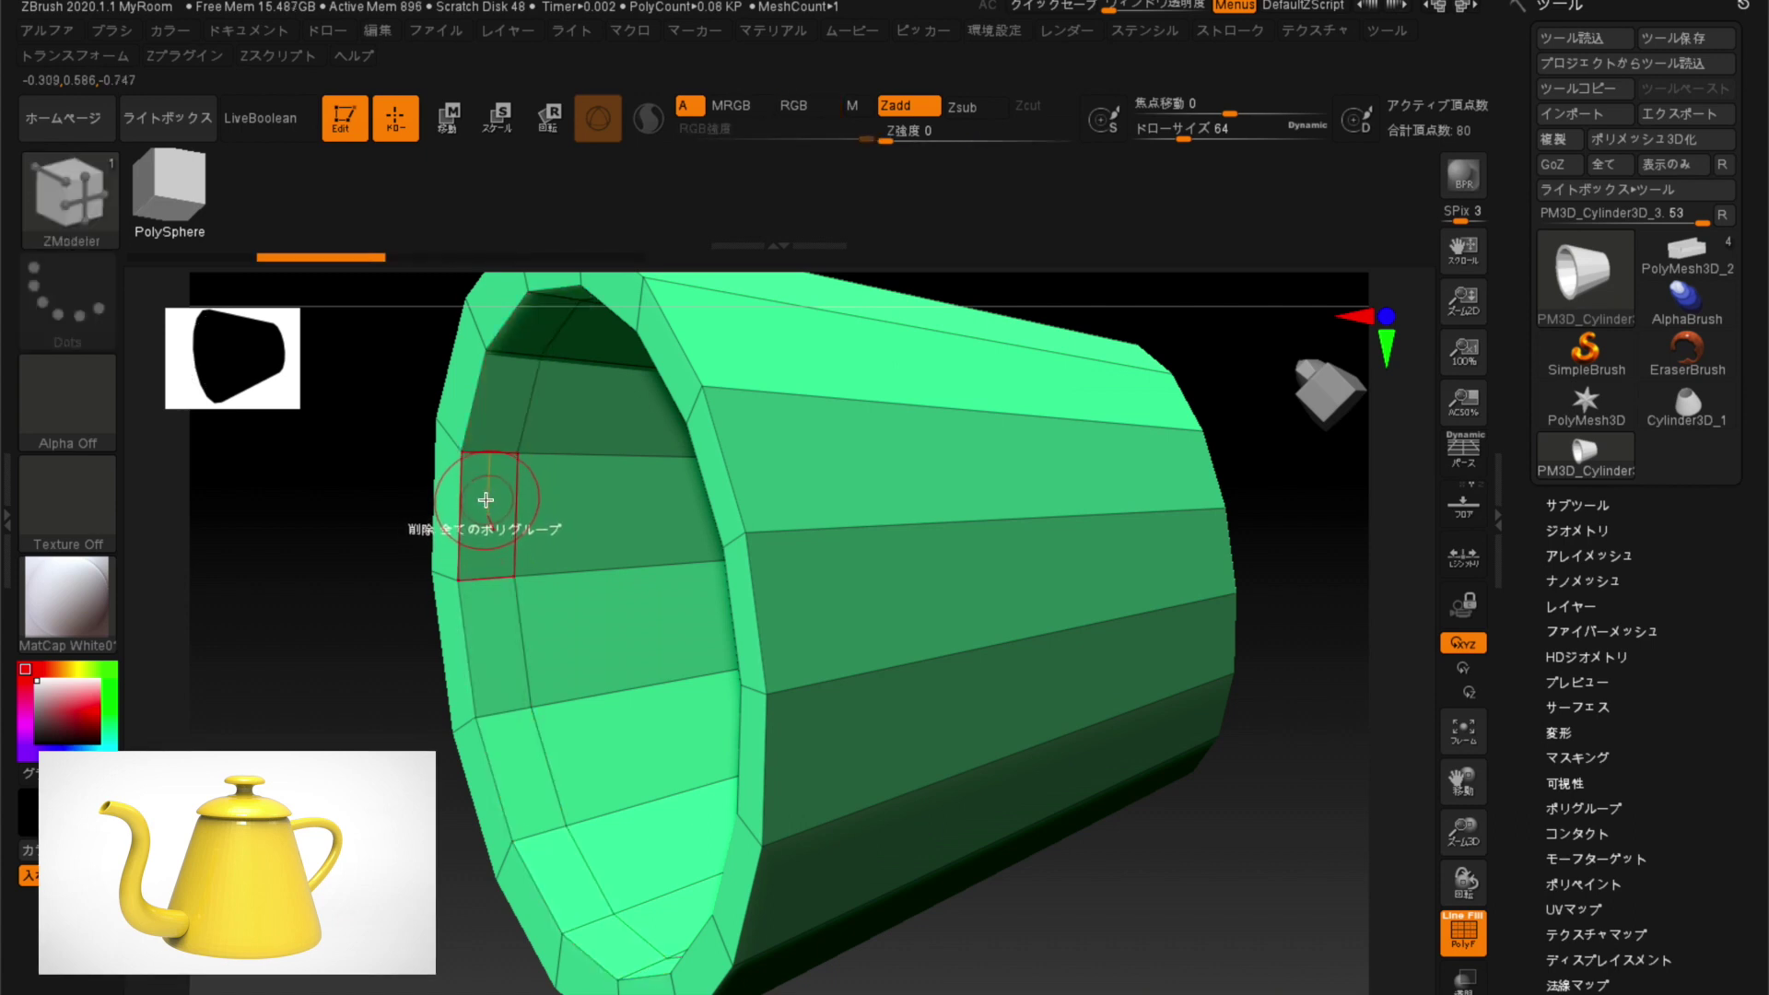
# Delete the inner rim polygon loop with a PolyLoop target and face the open end forward.
pyautogui.press('space')
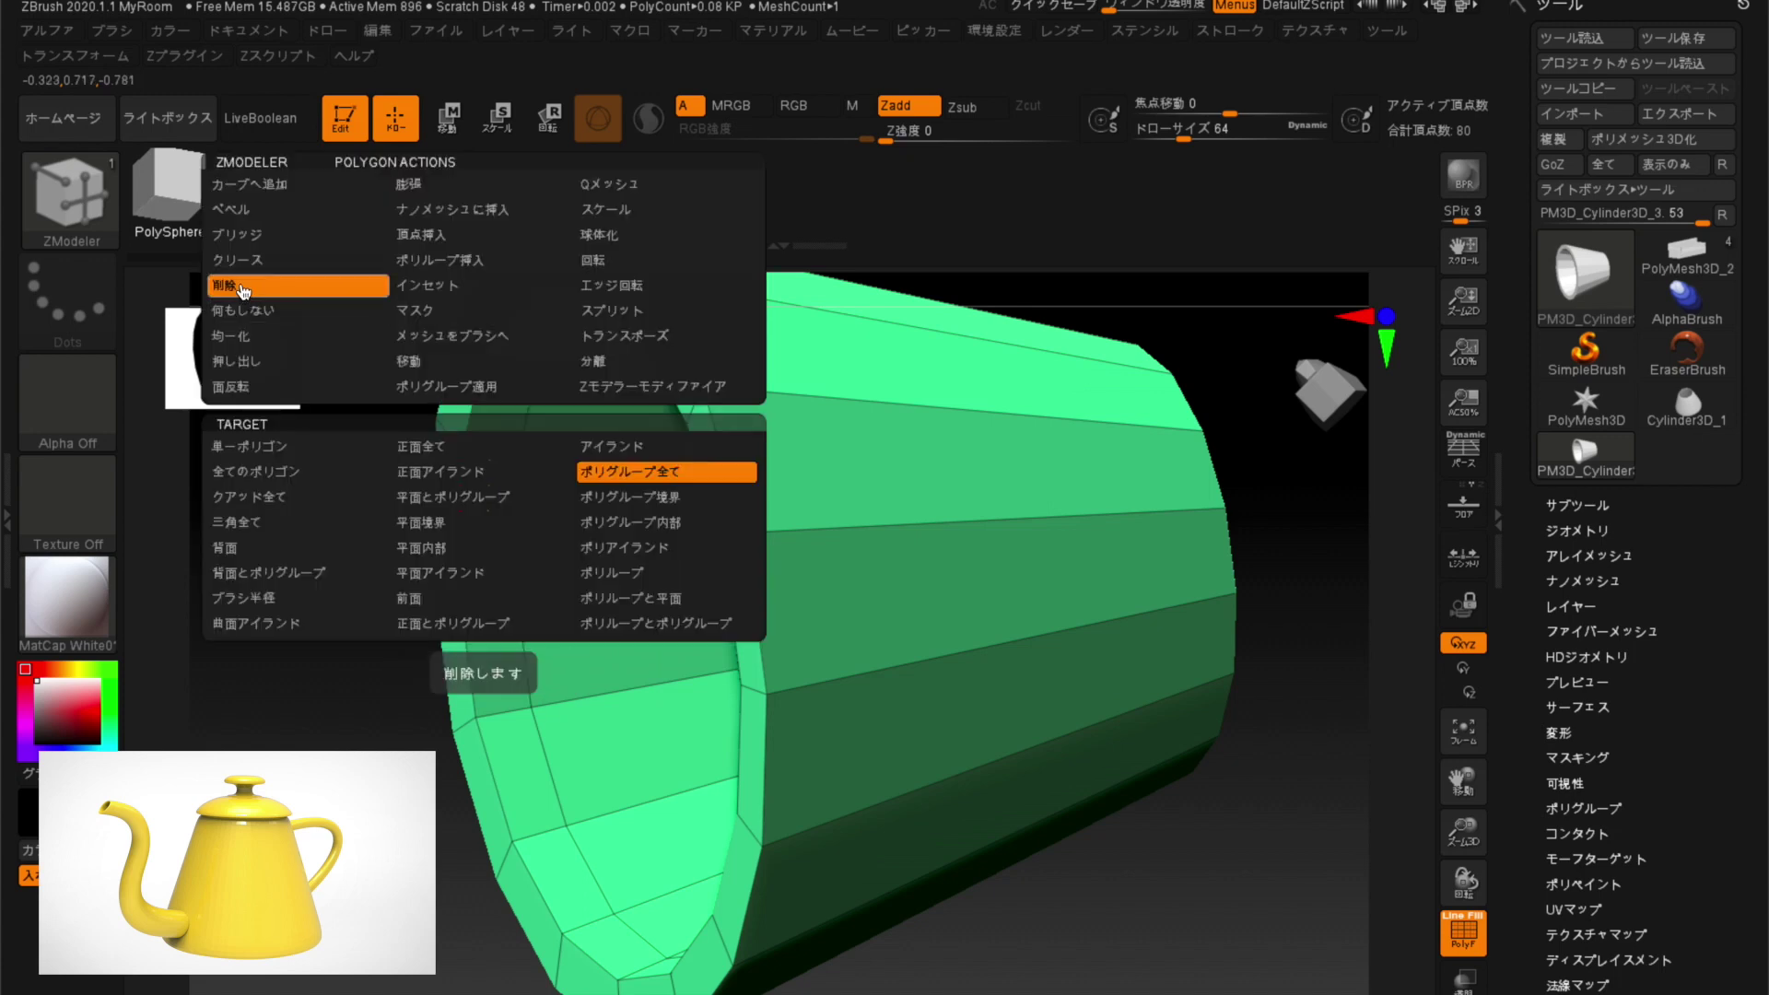
pyautogui.click(605, 577)
pyautogui.click(489, 488)
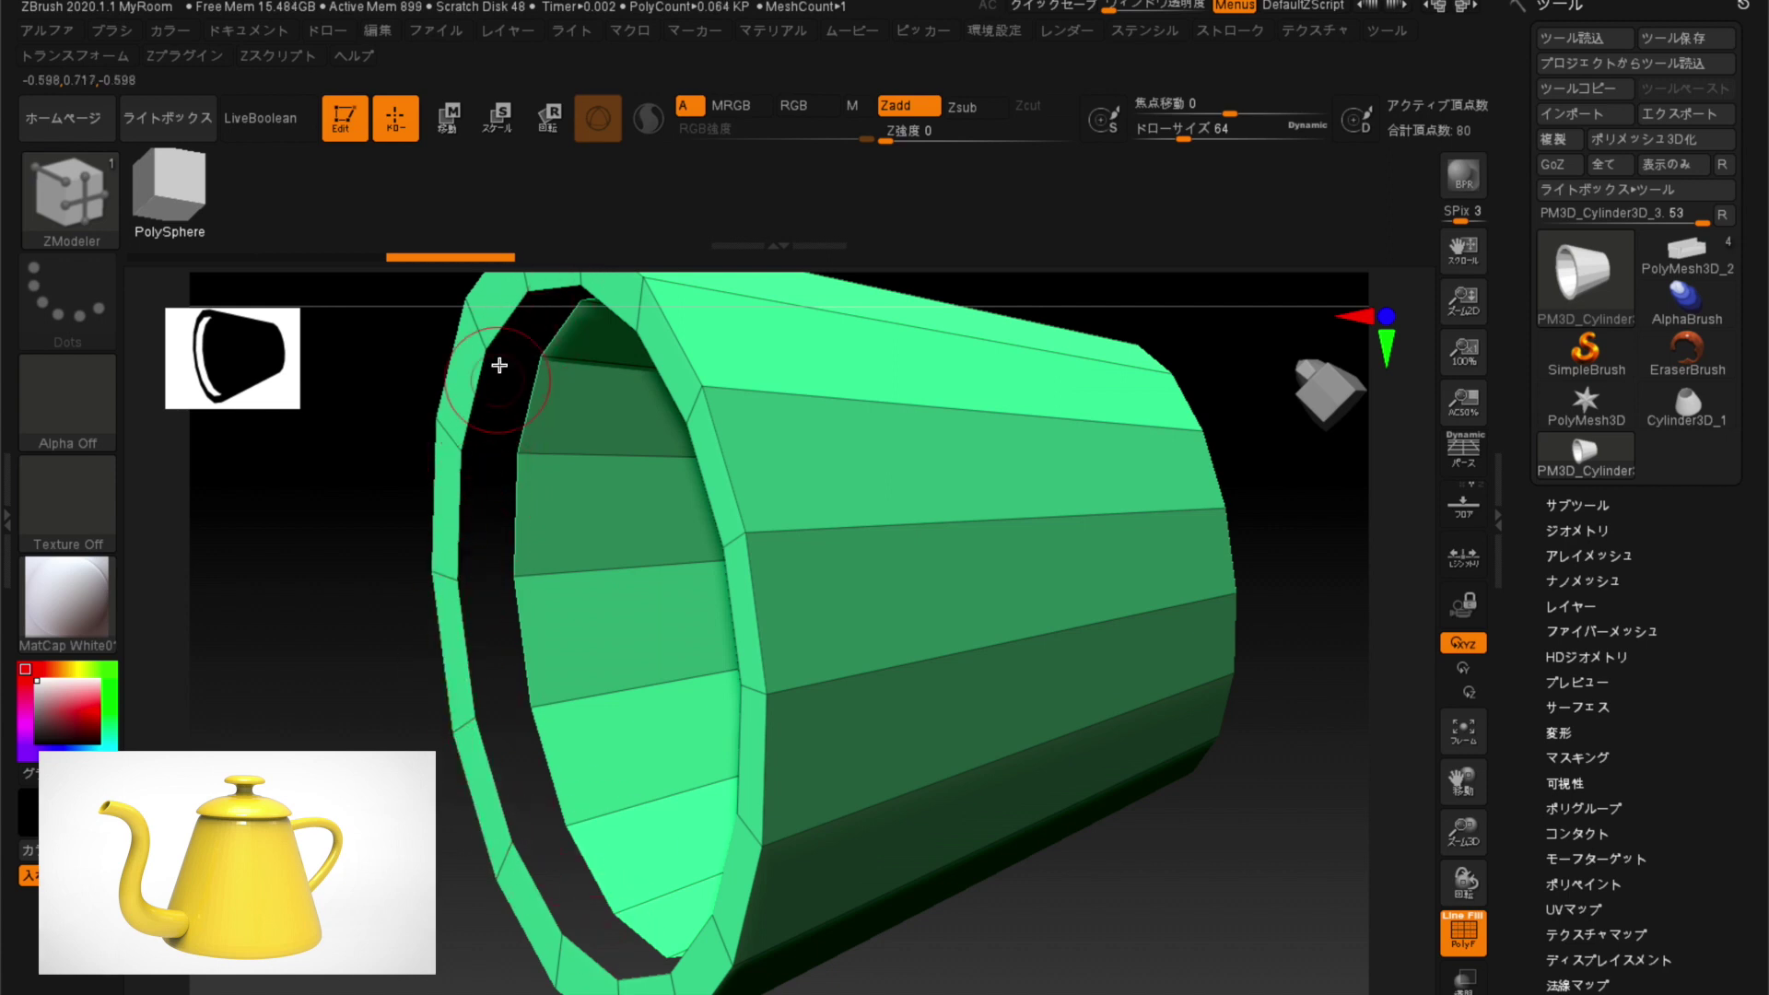
pyautogui.moveTo(276, 640)
pyautogui.mouseDown()
pyautogui.moveTo(319, 626)
pyautogui.moveTo(482, 474)
pyautogui.mouseUp()
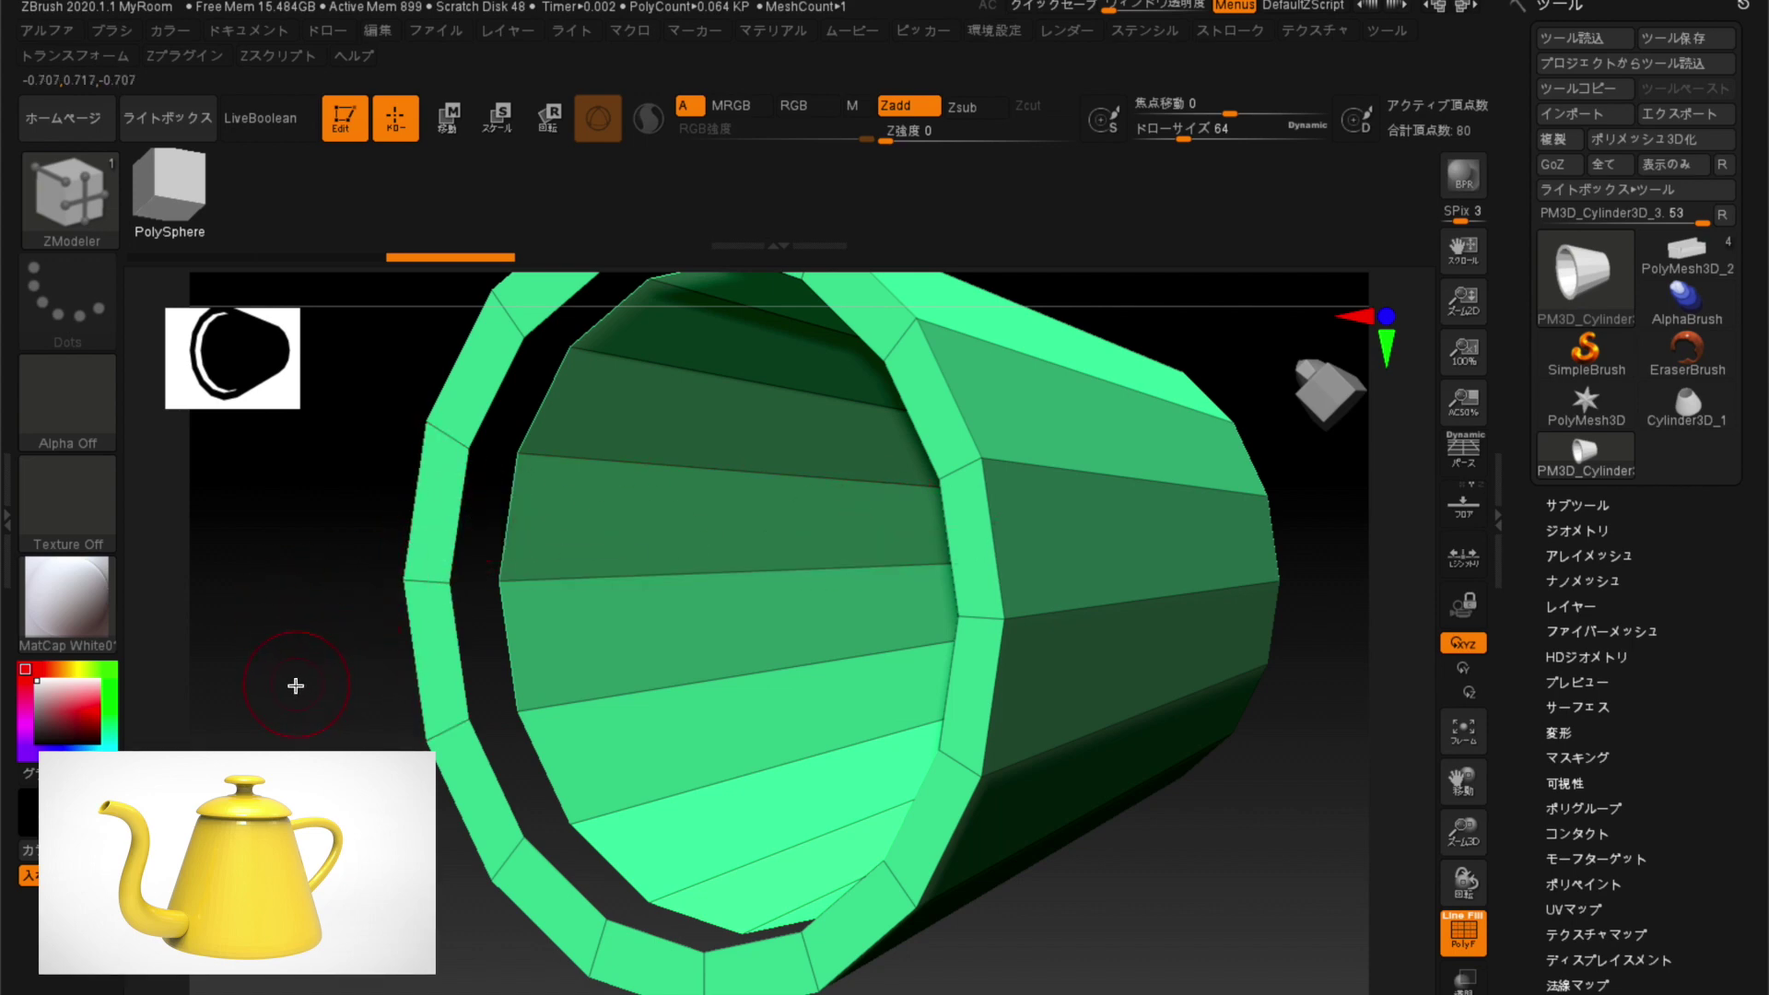
pyautogui.moveTo(291, 654)
pyautogui.mouseDown()
pyautogui.moveTo(276, 672)
pyautogui.moveTo(387, 640)
pyautogui.mouseUp()
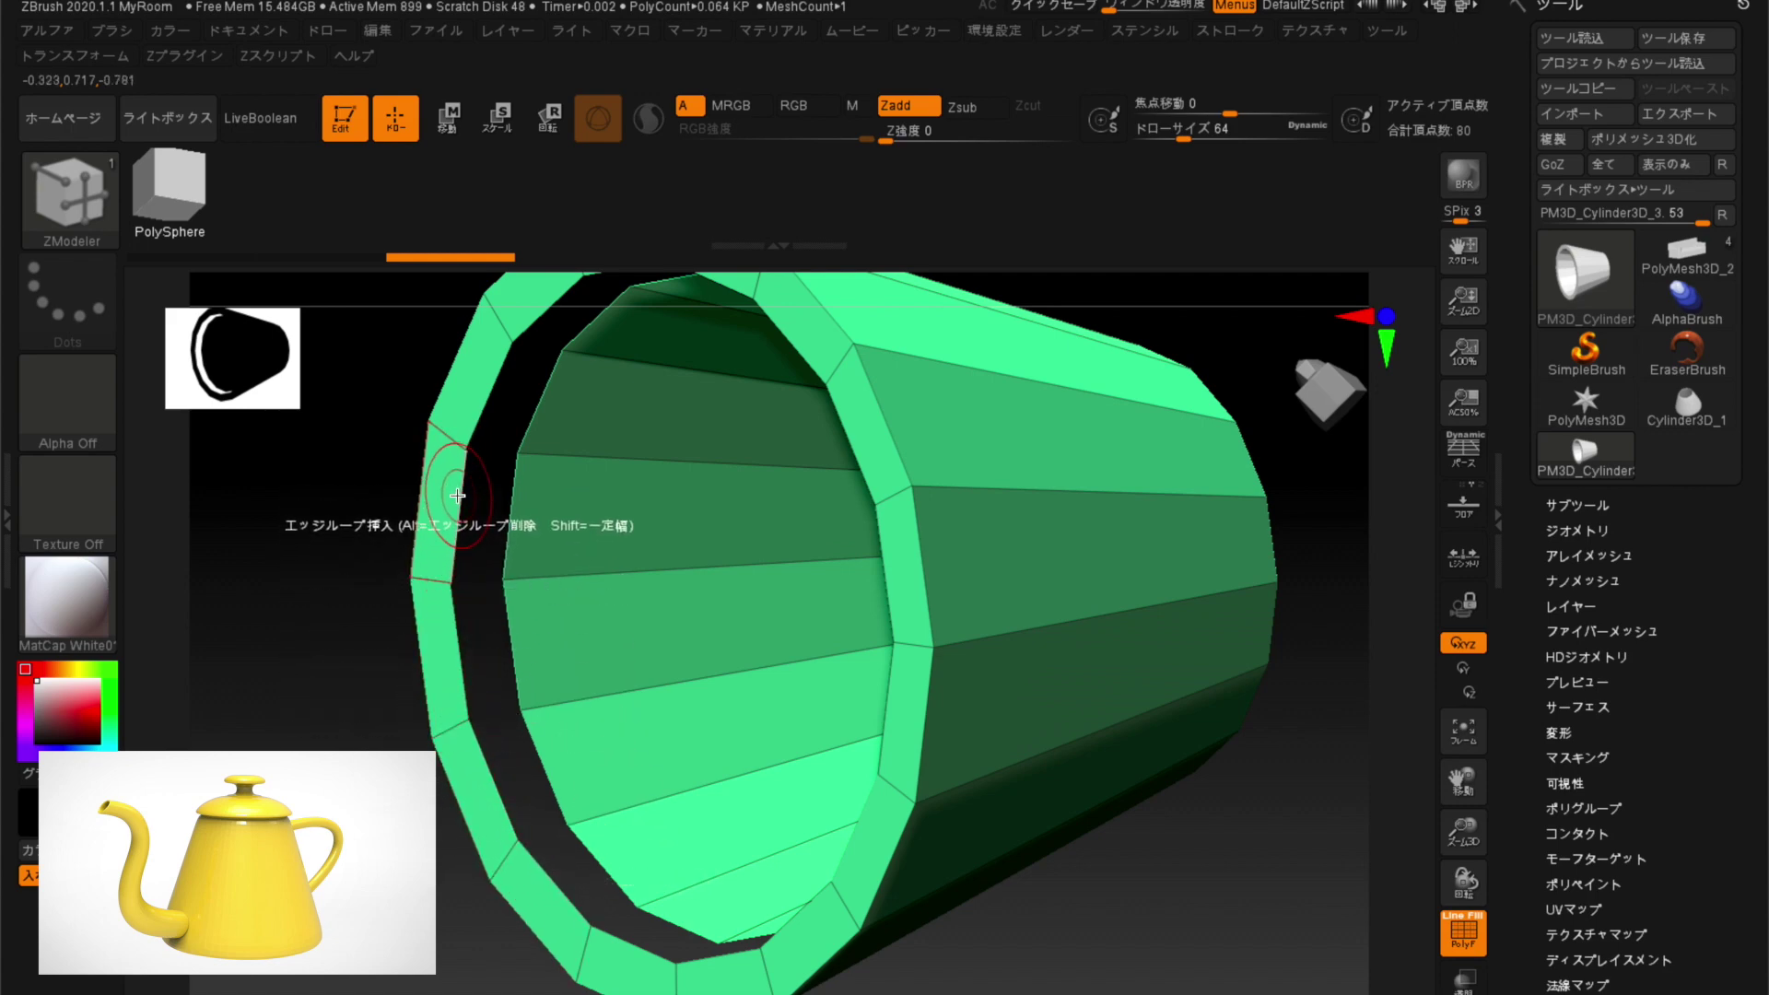
pyautogui.press('space')
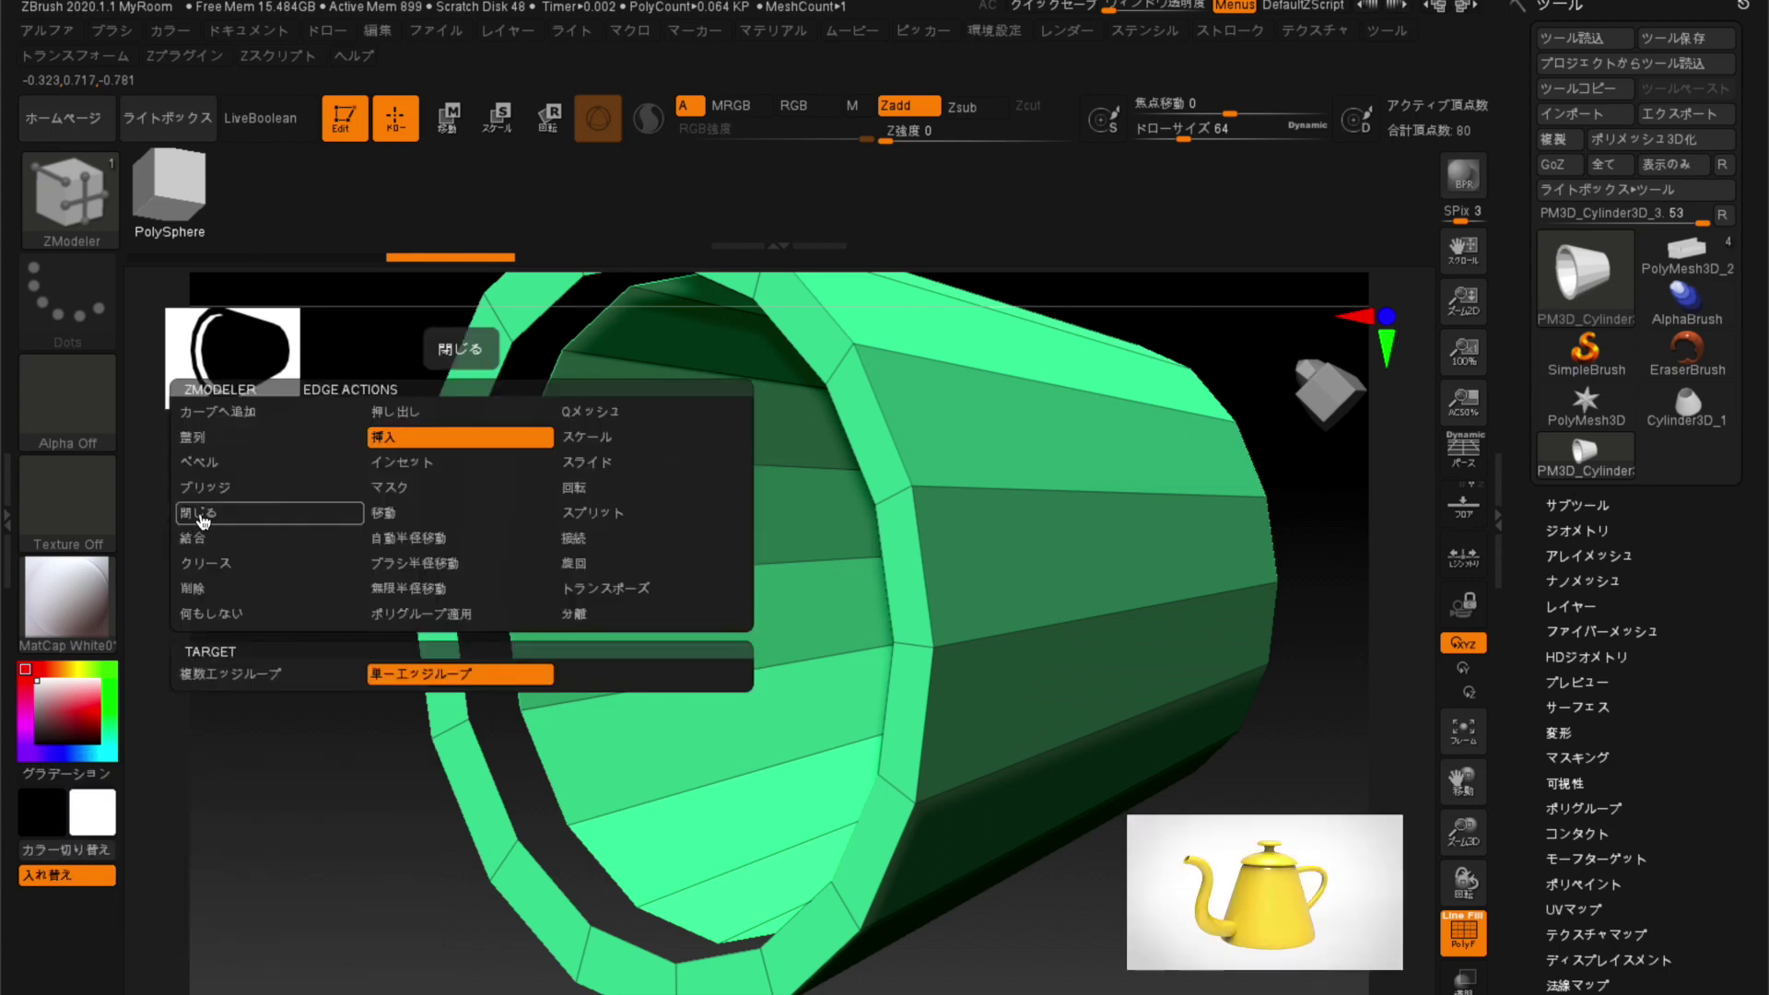
# Fill the open end using Close Convex Hole with the PolyGroup Column modifier.
pyautogui.click(202, 521)
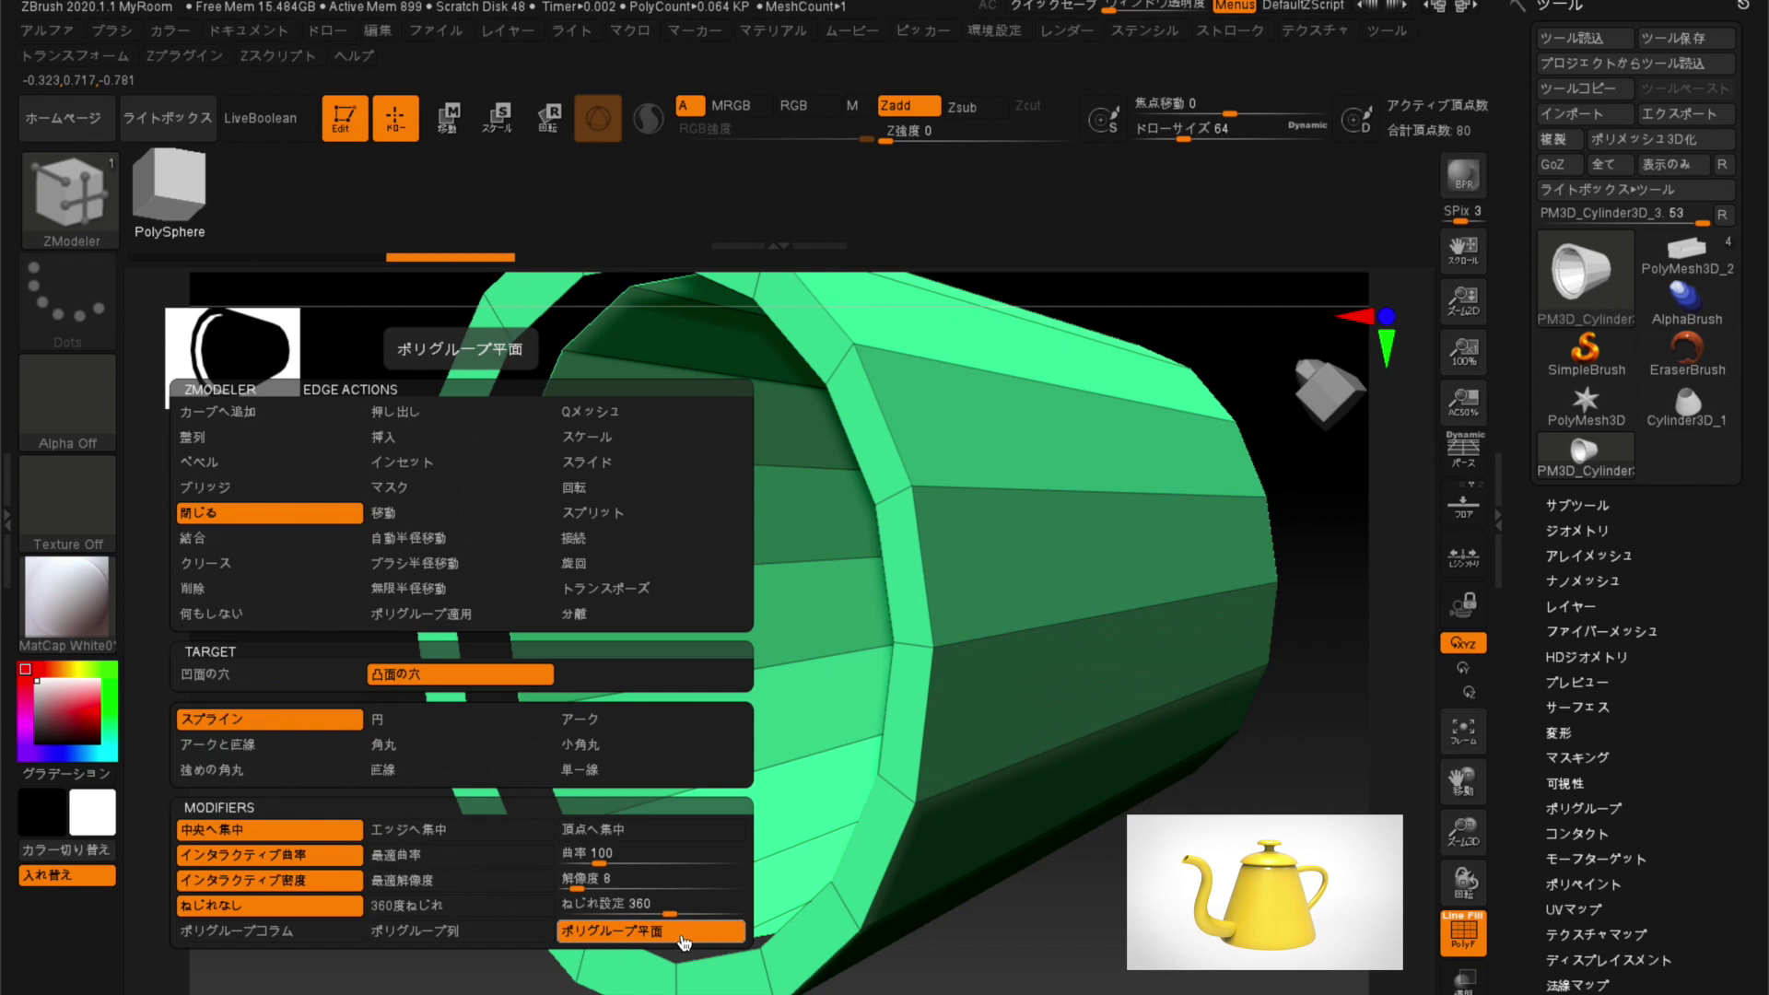
pyautogui.click(318, 940)
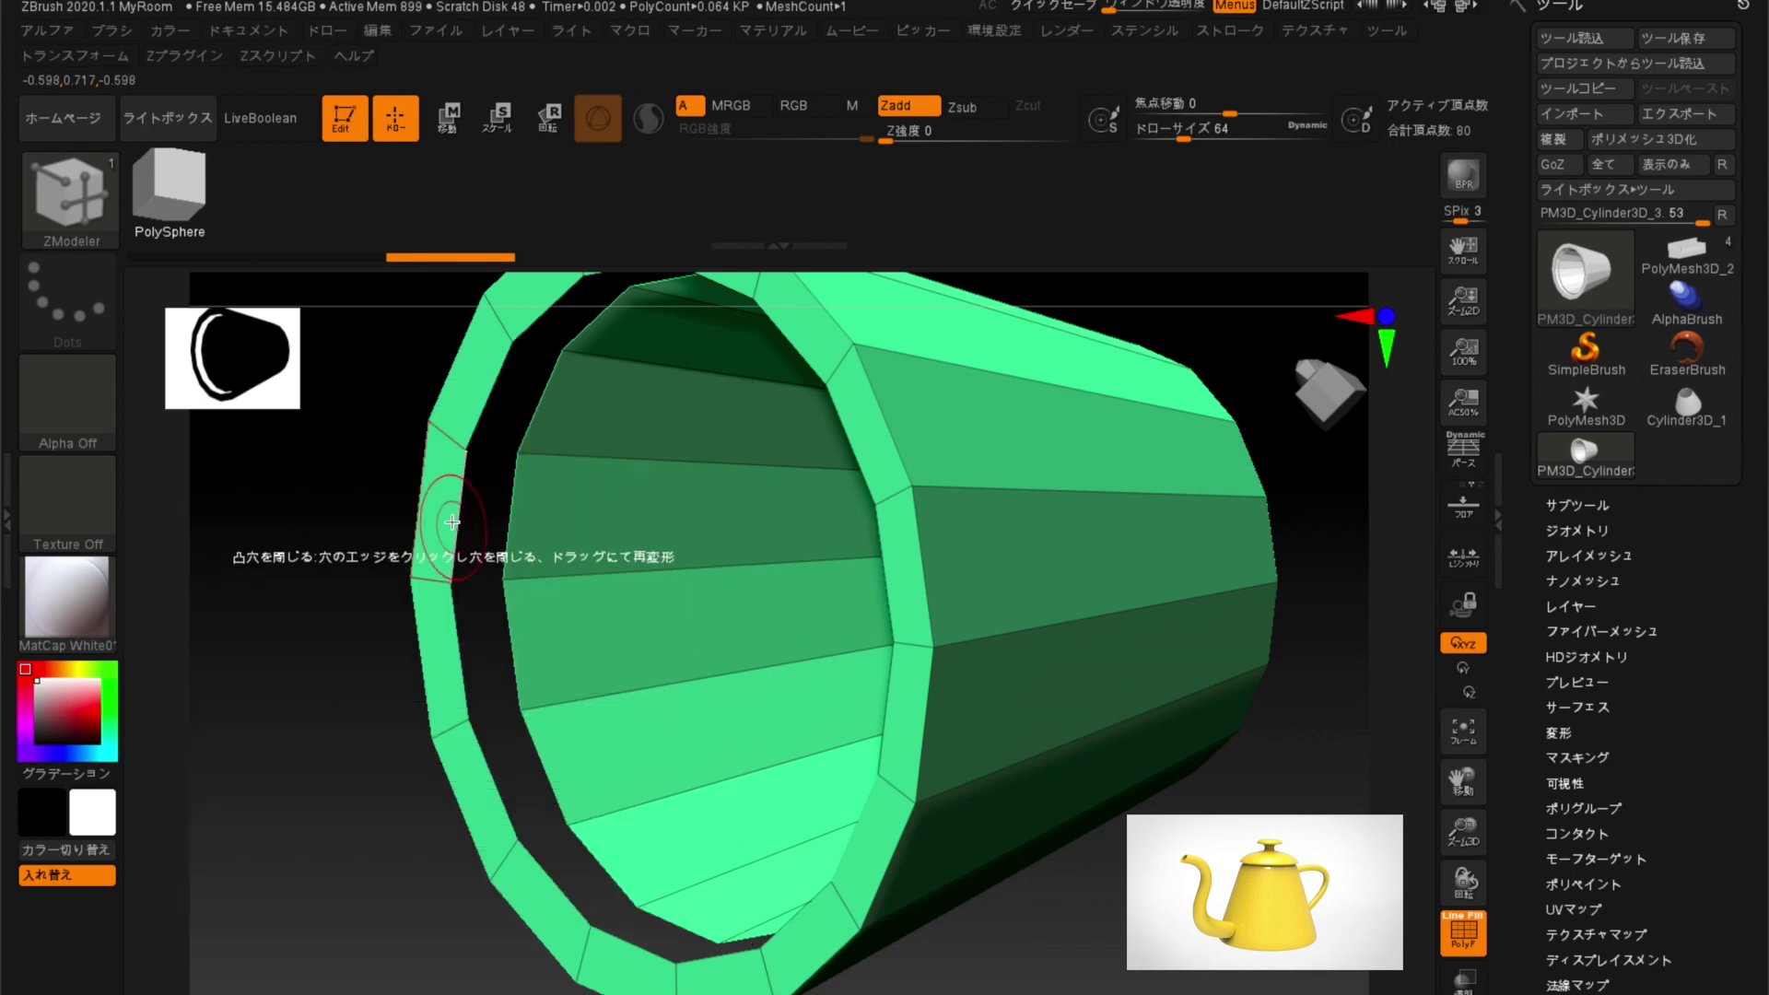
pyautogui.click(454, 506)
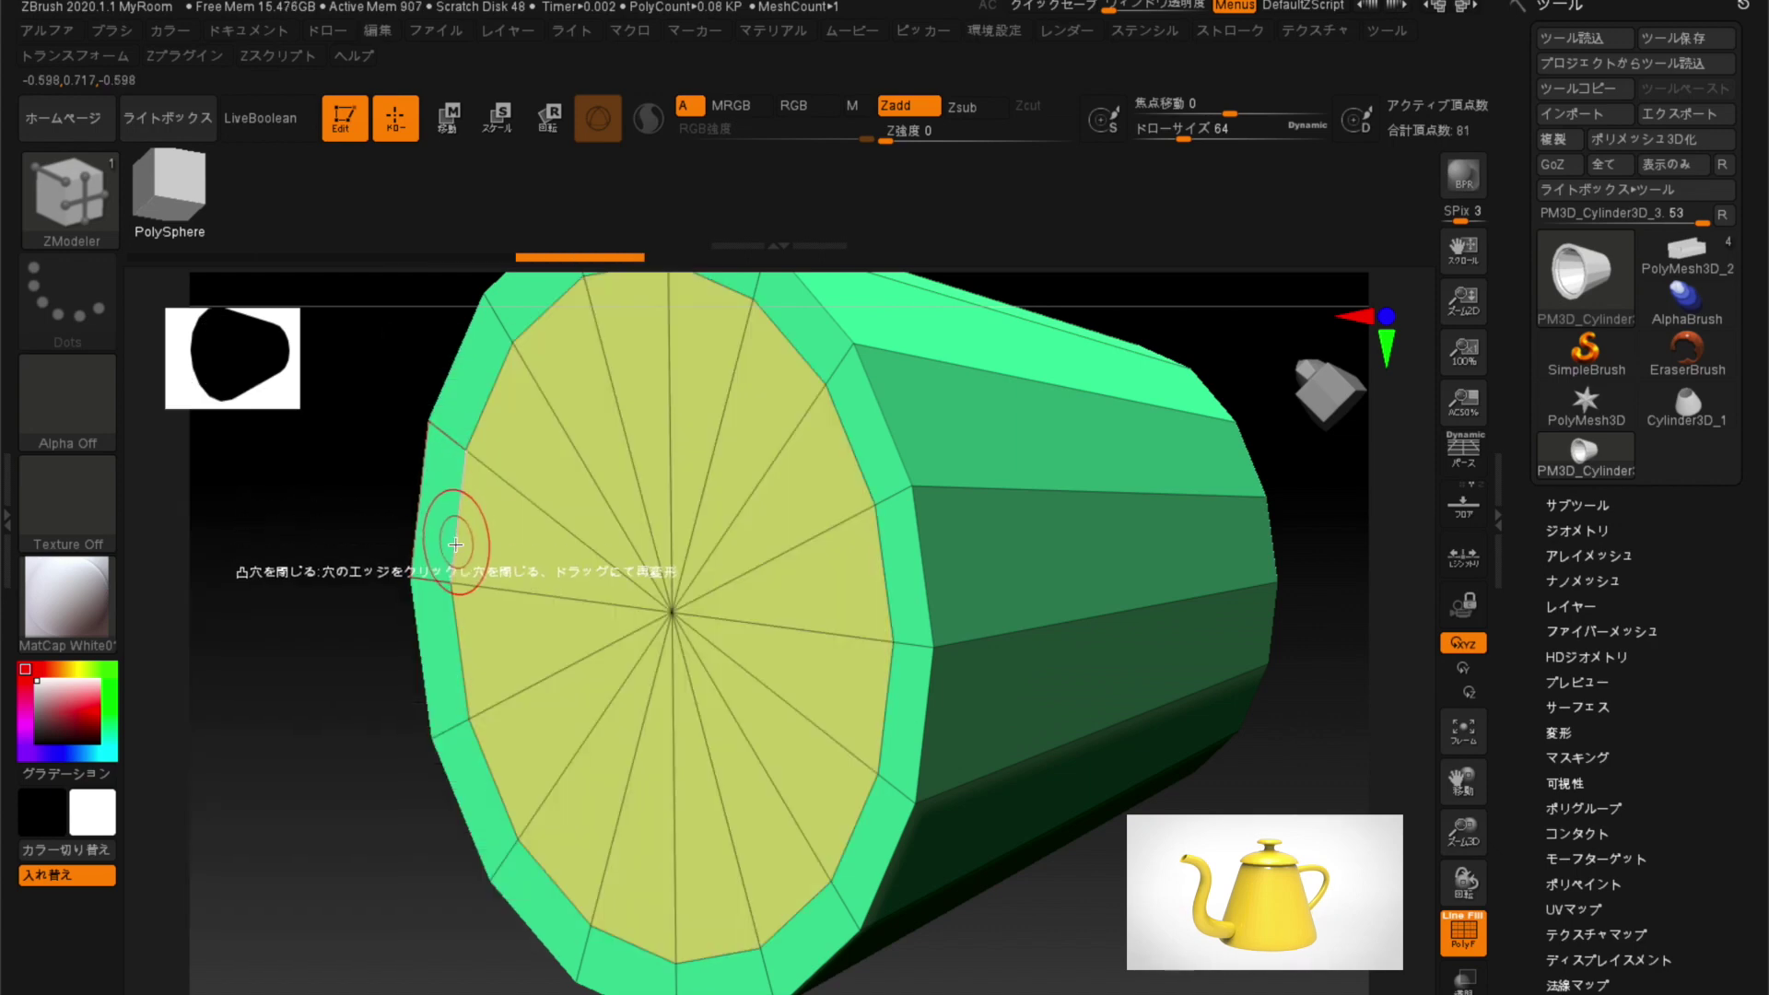
# Close the wide end's border hole and orbit to inspect the bottom cap and open top.
pyautogui.moveTo(415, 645)
pyautogui.mouseDown()
pyautogui.moveTo(276, 755)
pyautogui.moveTo(633, 839)
pyautogui.moveTo(590, 619)
pyautogui.mouseUp()
pyautogui.click(552, 618)
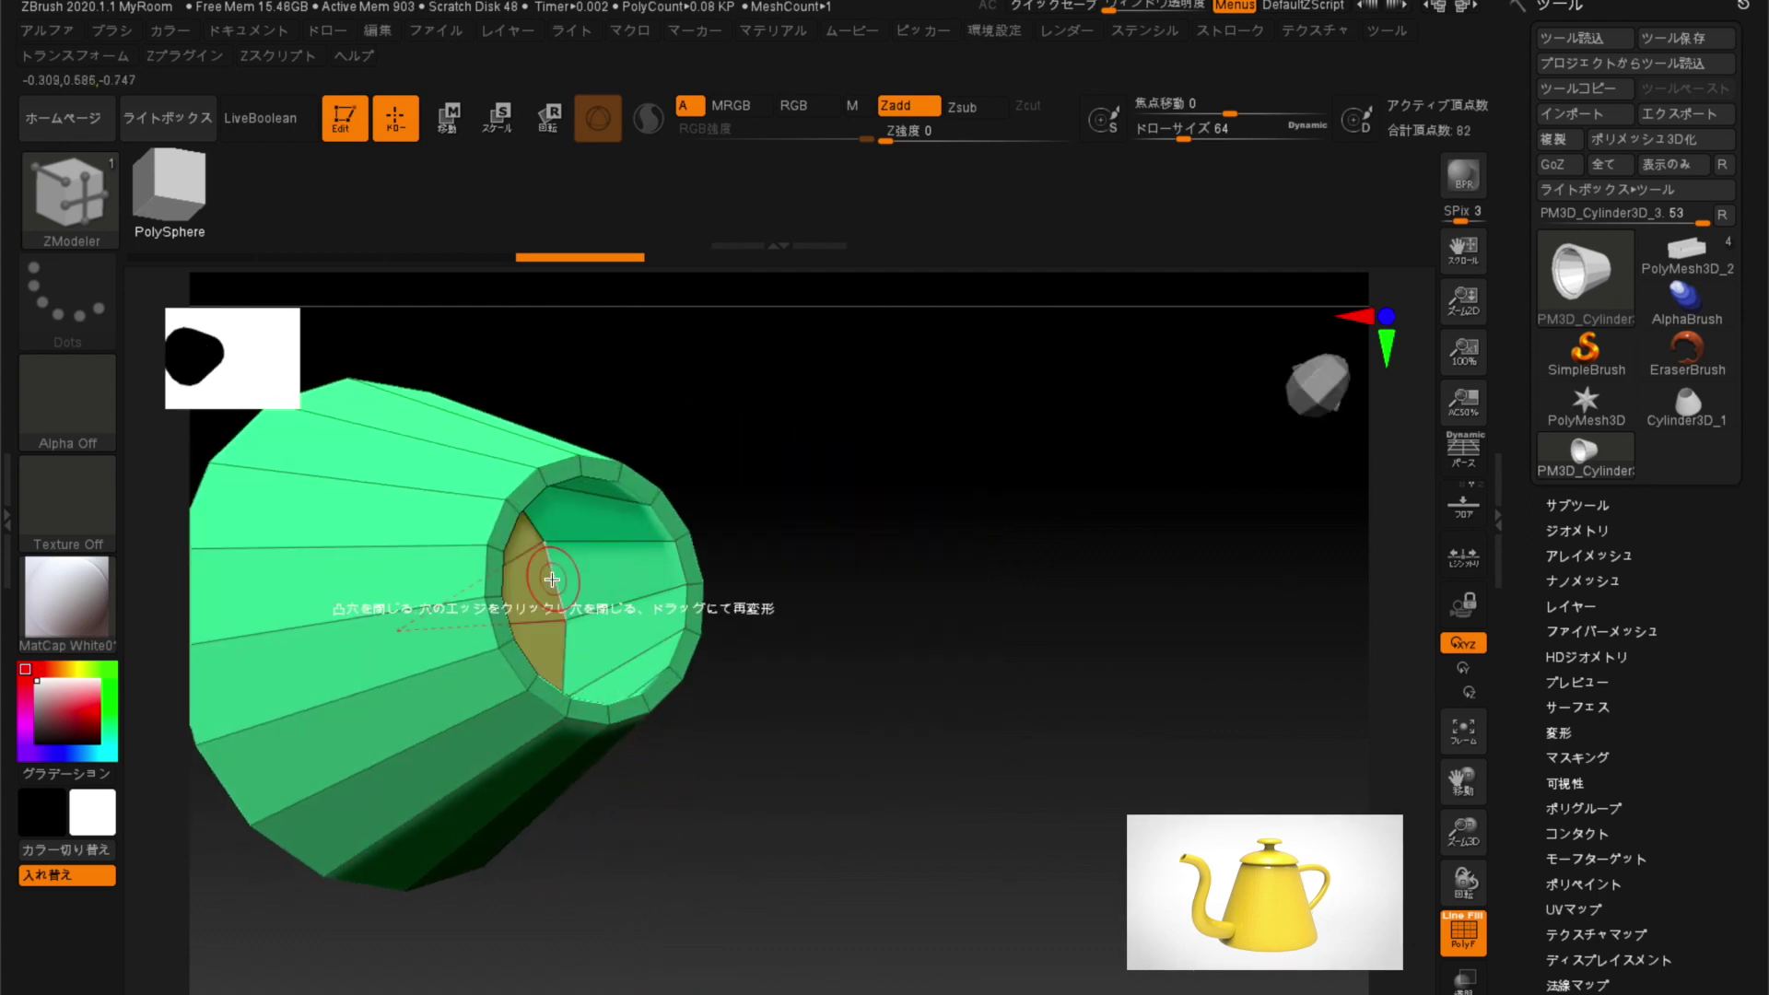
pyautogui.moveTo(761, 755)
pyautogui.mouseDown()
pyautogui.moveTo(848, 821)
pyautogui.moveTo(817, 430)
pyautogui.moveTo(830, 577)
pyautogui.moveTo(921, 557)
pyautogui.moveTo(1066, 636)
pyautogui.moveTo(1100, 715)
pyautogui.moveTo(1109, 600)
pyautogui.moveTo(1070, 557)
pyautogui.moveTo(1078, 687)
pyautogui.moveTo(1076, 646)
pyautogui.moveTo(1102, 715)
pyautogui.moveTo(1137, 691)
pyautogui.moveTo(1145, 757)
pyautogui.mouseUp()
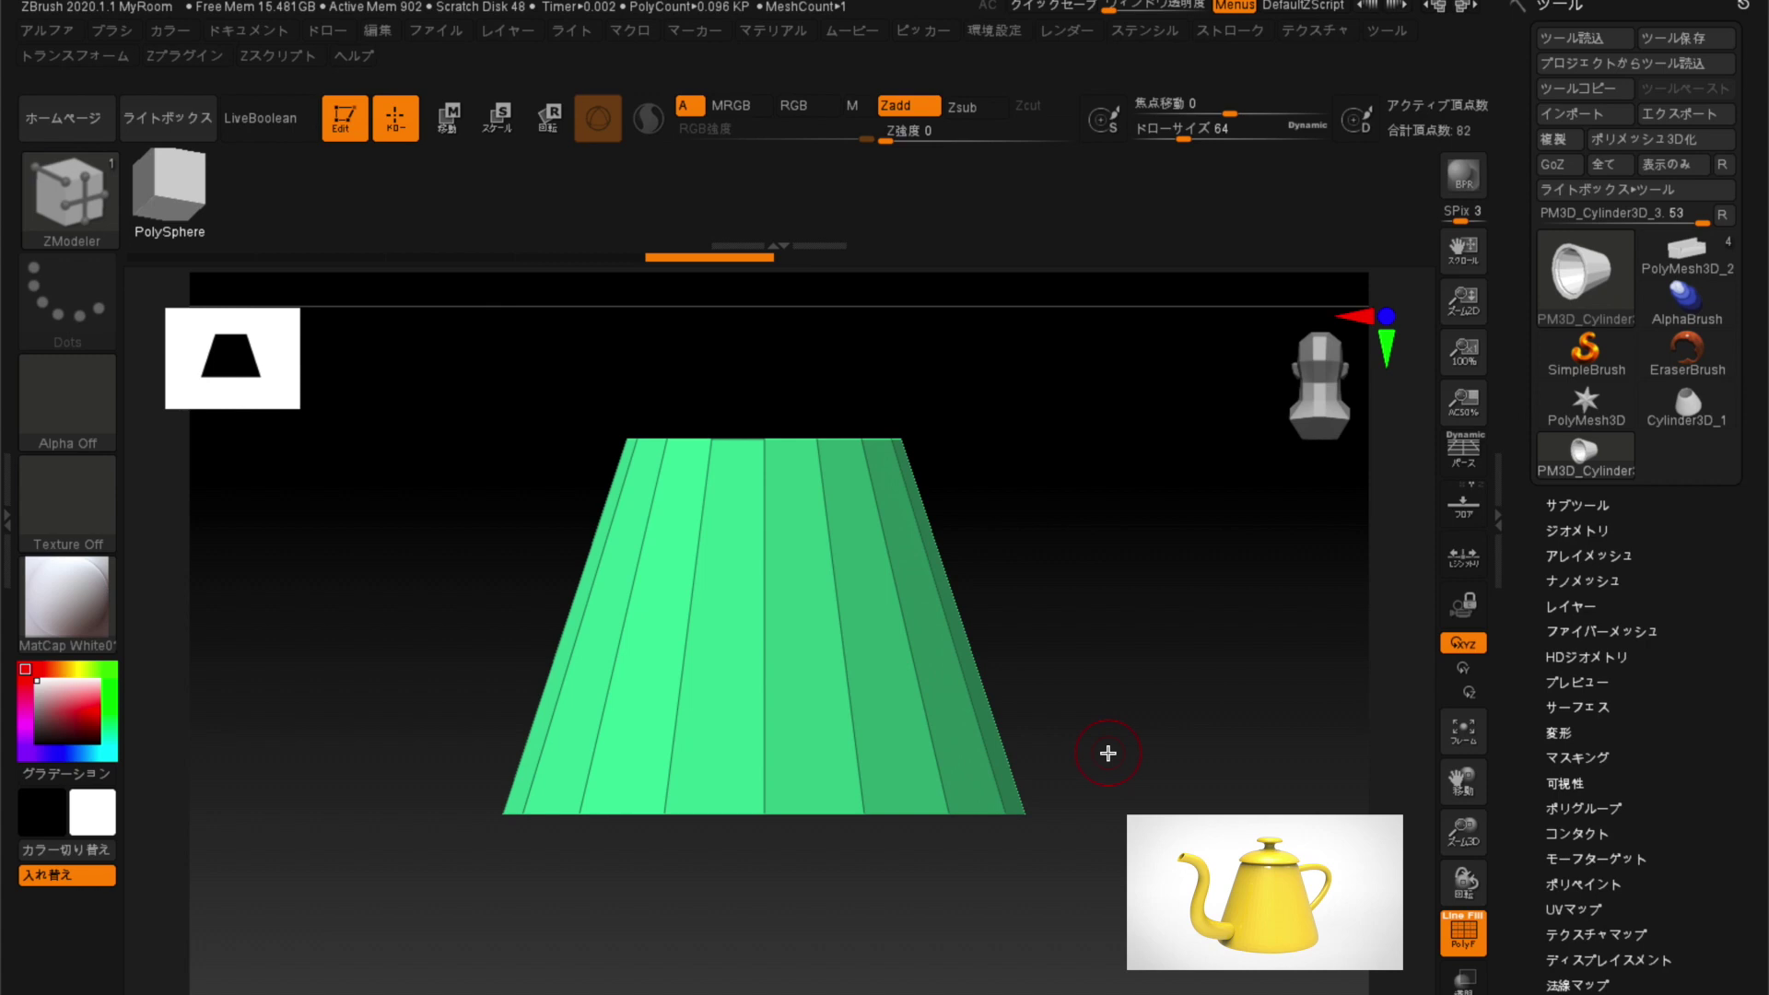
pyautogui.moveTo(1021, 470); pyautogui.dragTo(1026, 544)
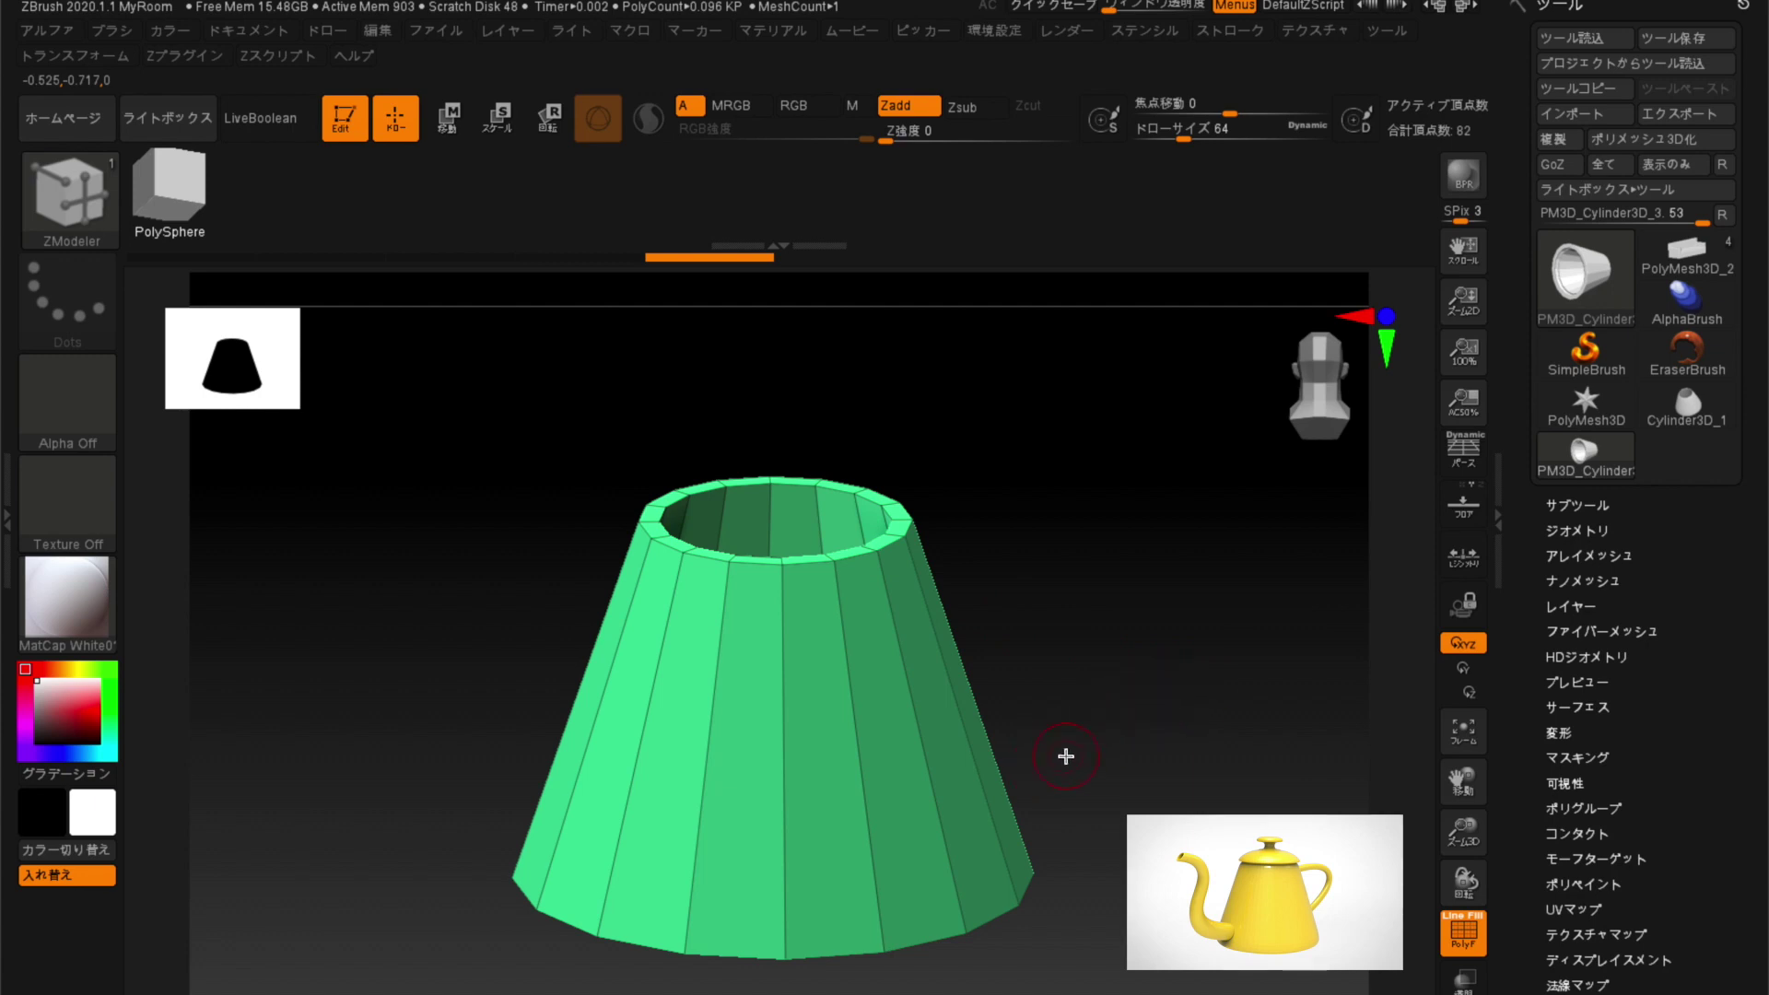
pyautogui.moveTo(1119, 759)
pyautogui.mouseDown()
pyautogui.moveTo(1113, 643)
pyautogui.moveTo(1097, 759)
pyautogui.moveTo(1115, 878)
pyautogui.moveTo(1122, 573)
pyautogui.moveTo(1114, 612)
pyautogui.mouseUp()
pyautogui.moveTo(733, 902); pyautogui.dragTo(728, 780)
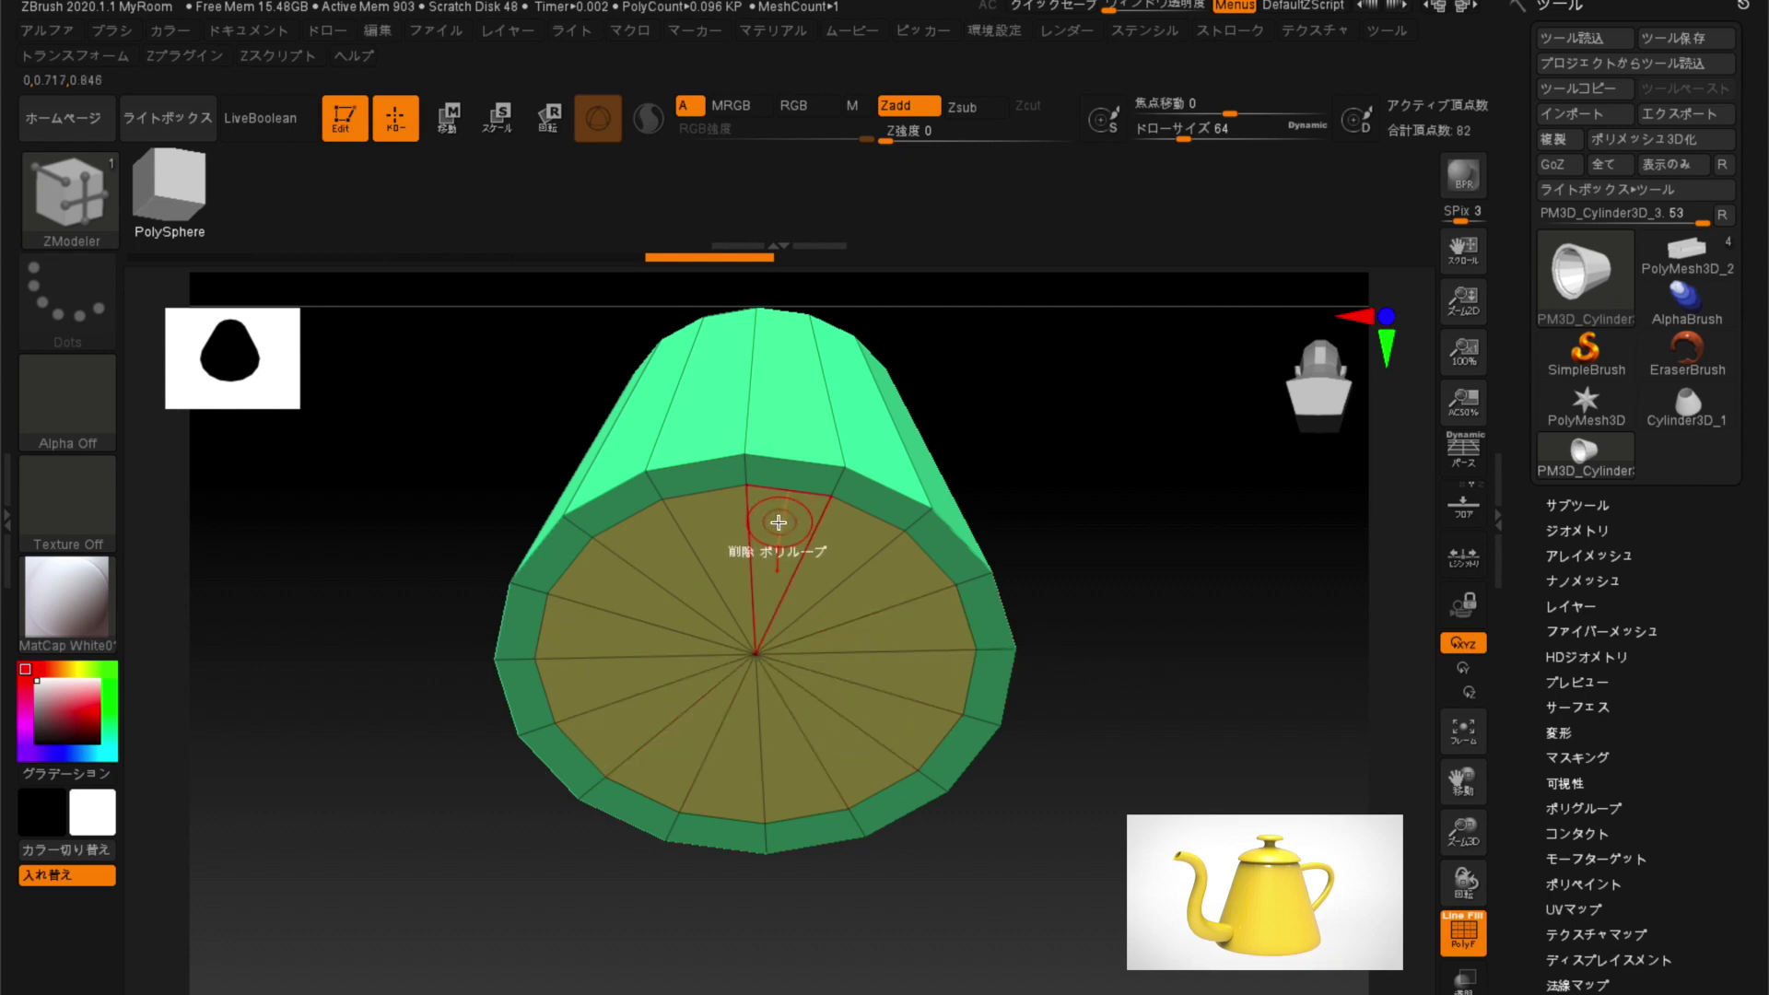
# Choose QMesh as the ZModeler polygon action.
pyautogui.press('space')
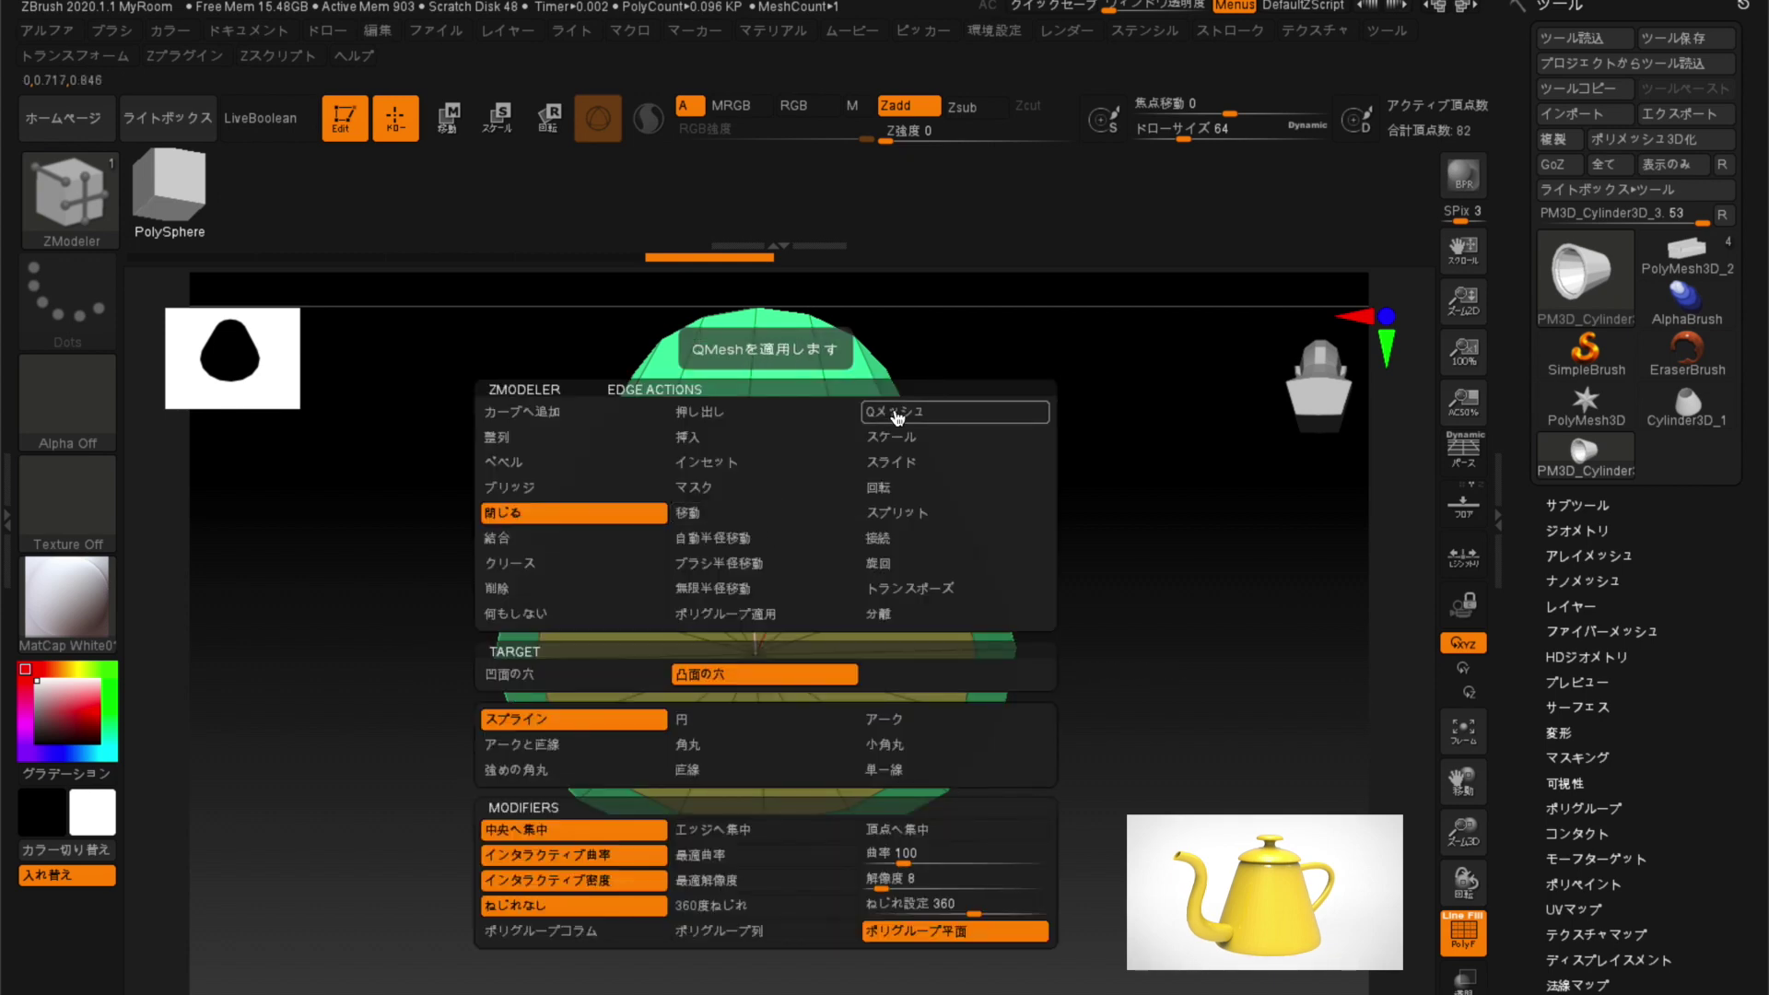
pyautogui.press('space')
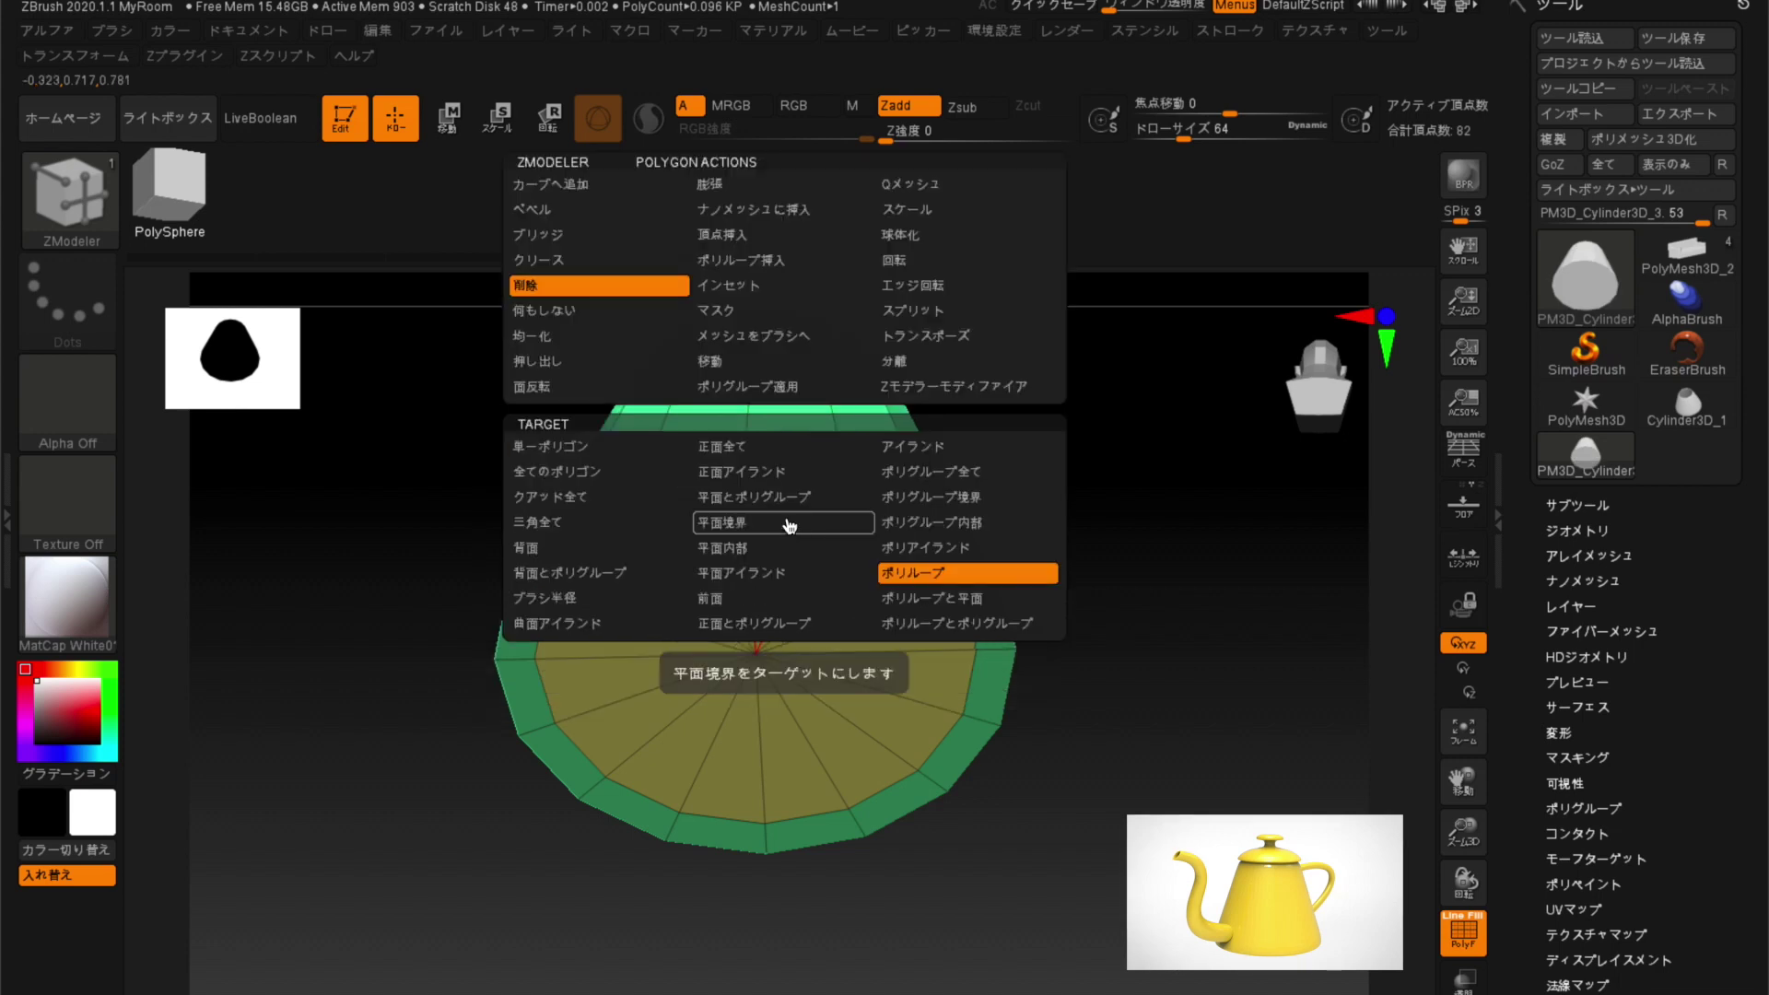
pyautogui.click(909, 189)
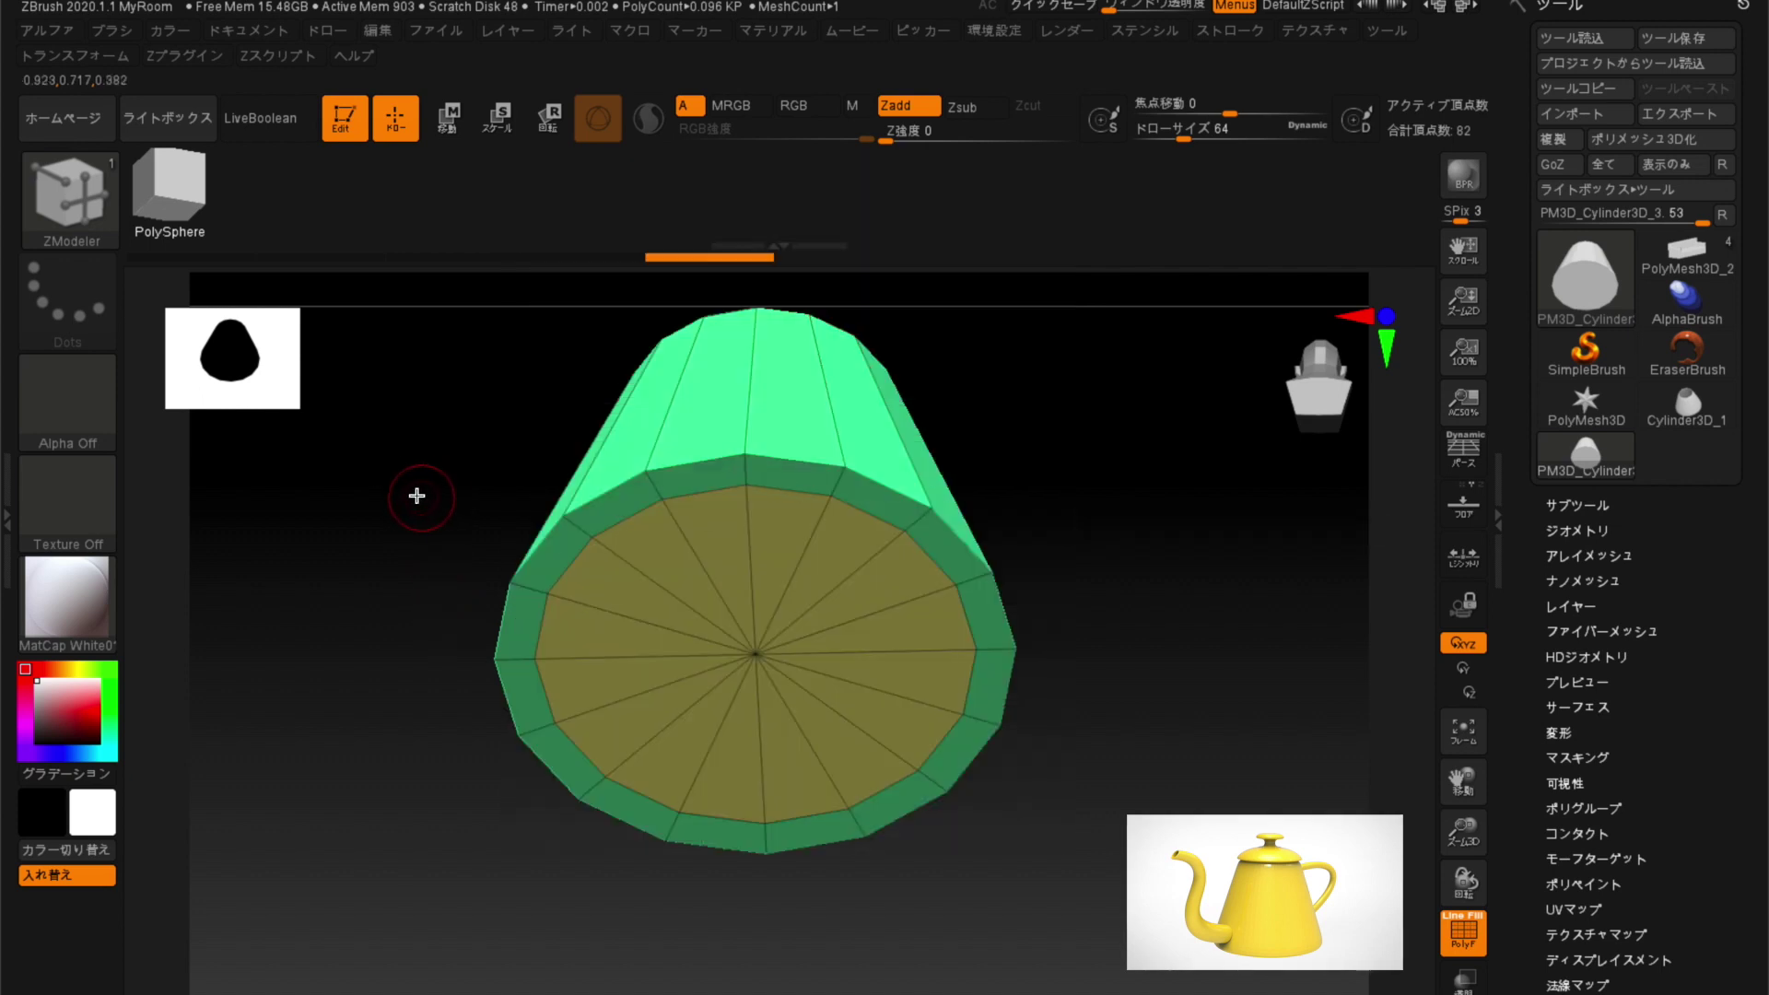
pyautogui.moveTo(434, 495)
pyautogui.mouseDown()
pyautogui.moveTo(439, 458)
pyautogui.moveTo(411, 833)
pyautogui.moveTo(434, 473)
pyautogui.mouseUp()
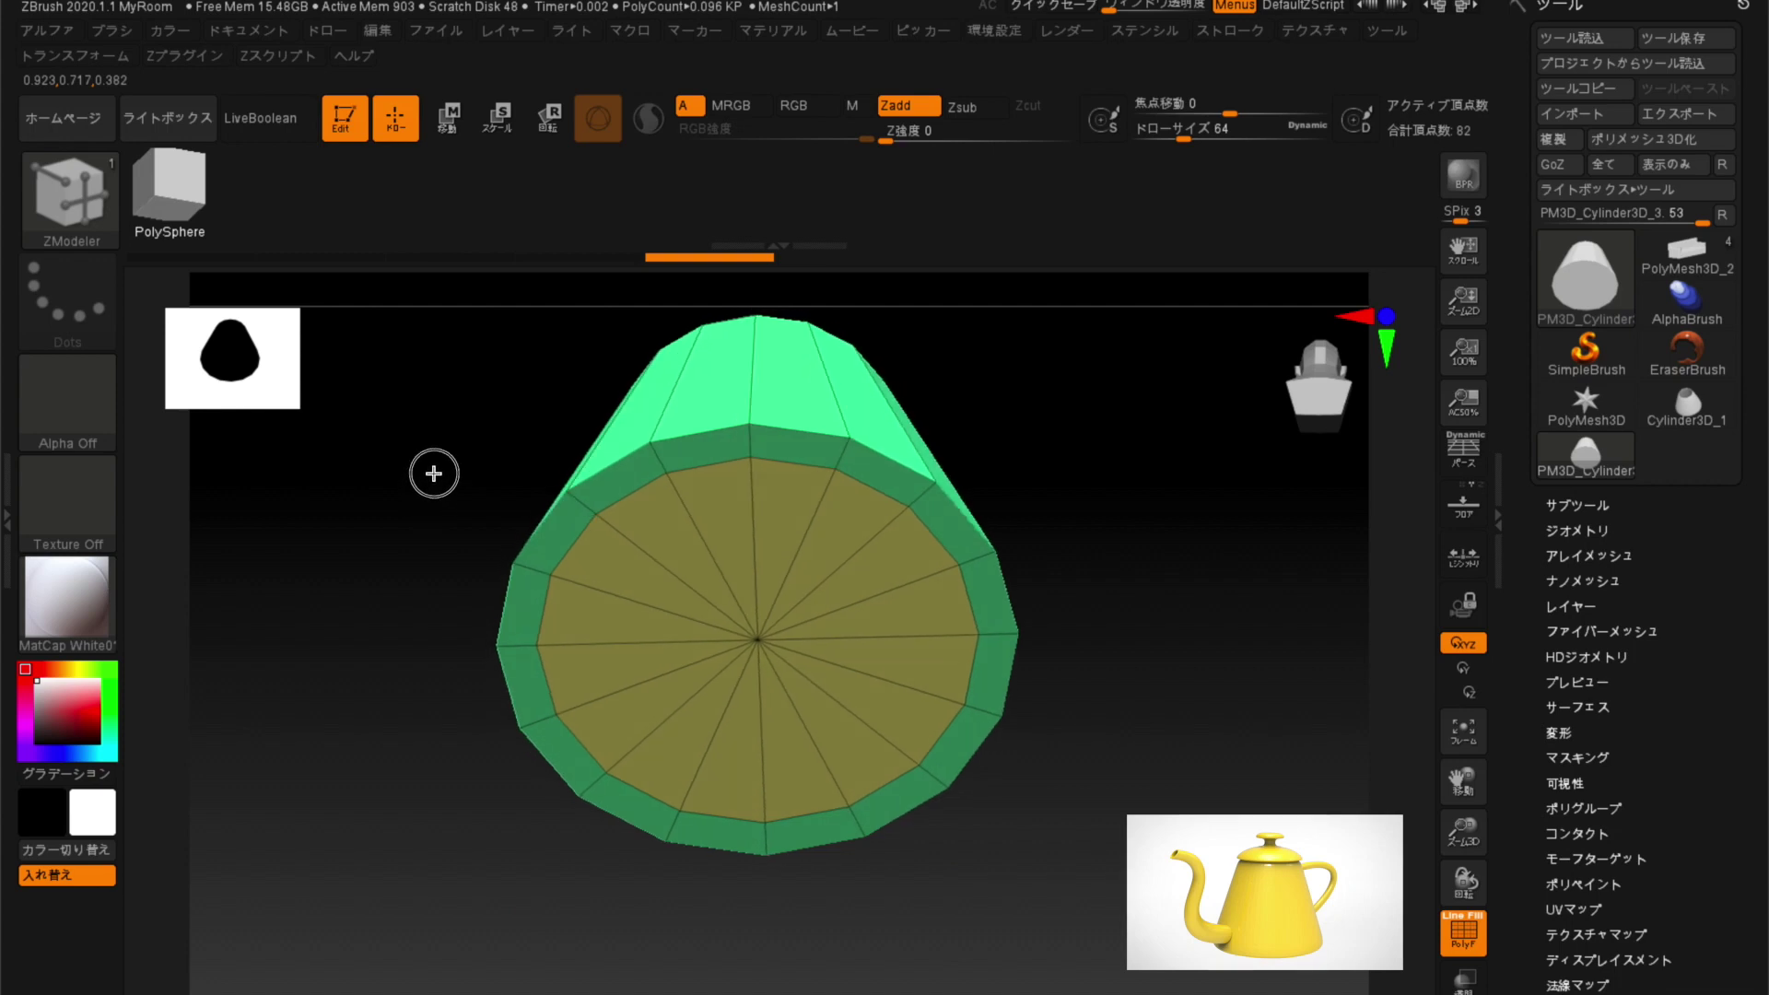
# Set the QMesh target to Polygroup Border and extrude the bottom cap outward.
pyautogui.rightClick(804, 494)
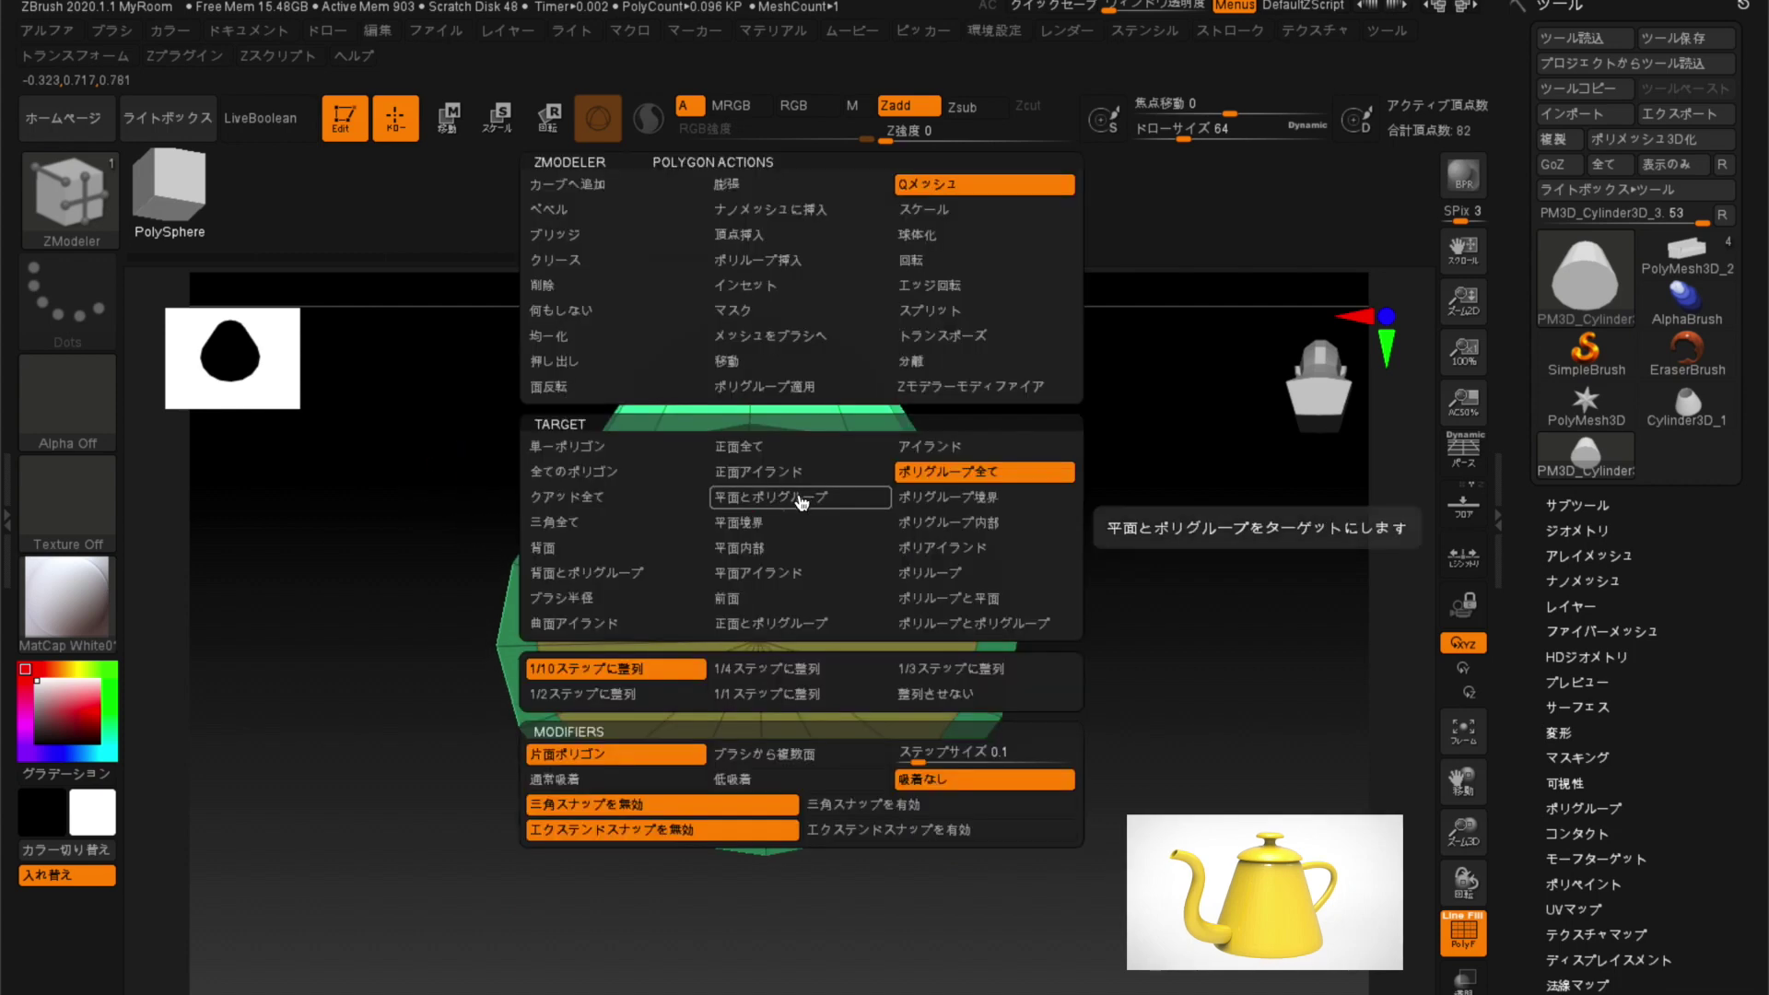
pyautogui.click(918, 502)
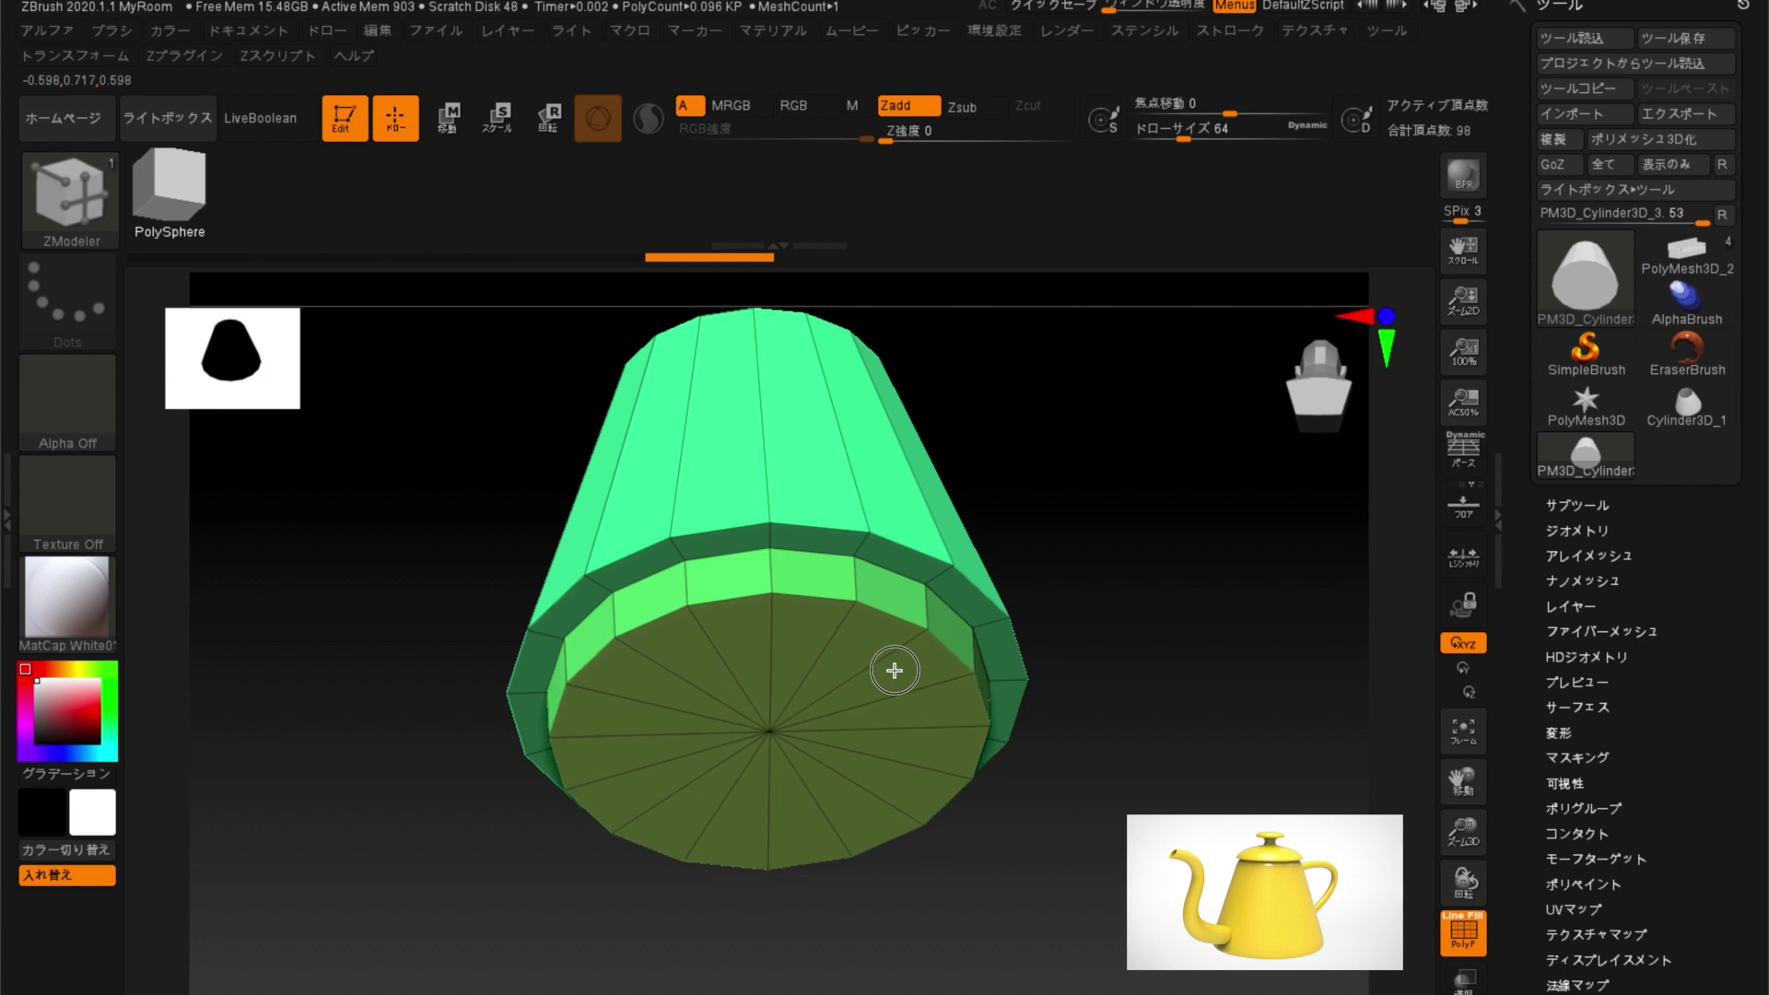
pyautogui.moveTo(908, 716); pyautogui.dragTo(881, 642)
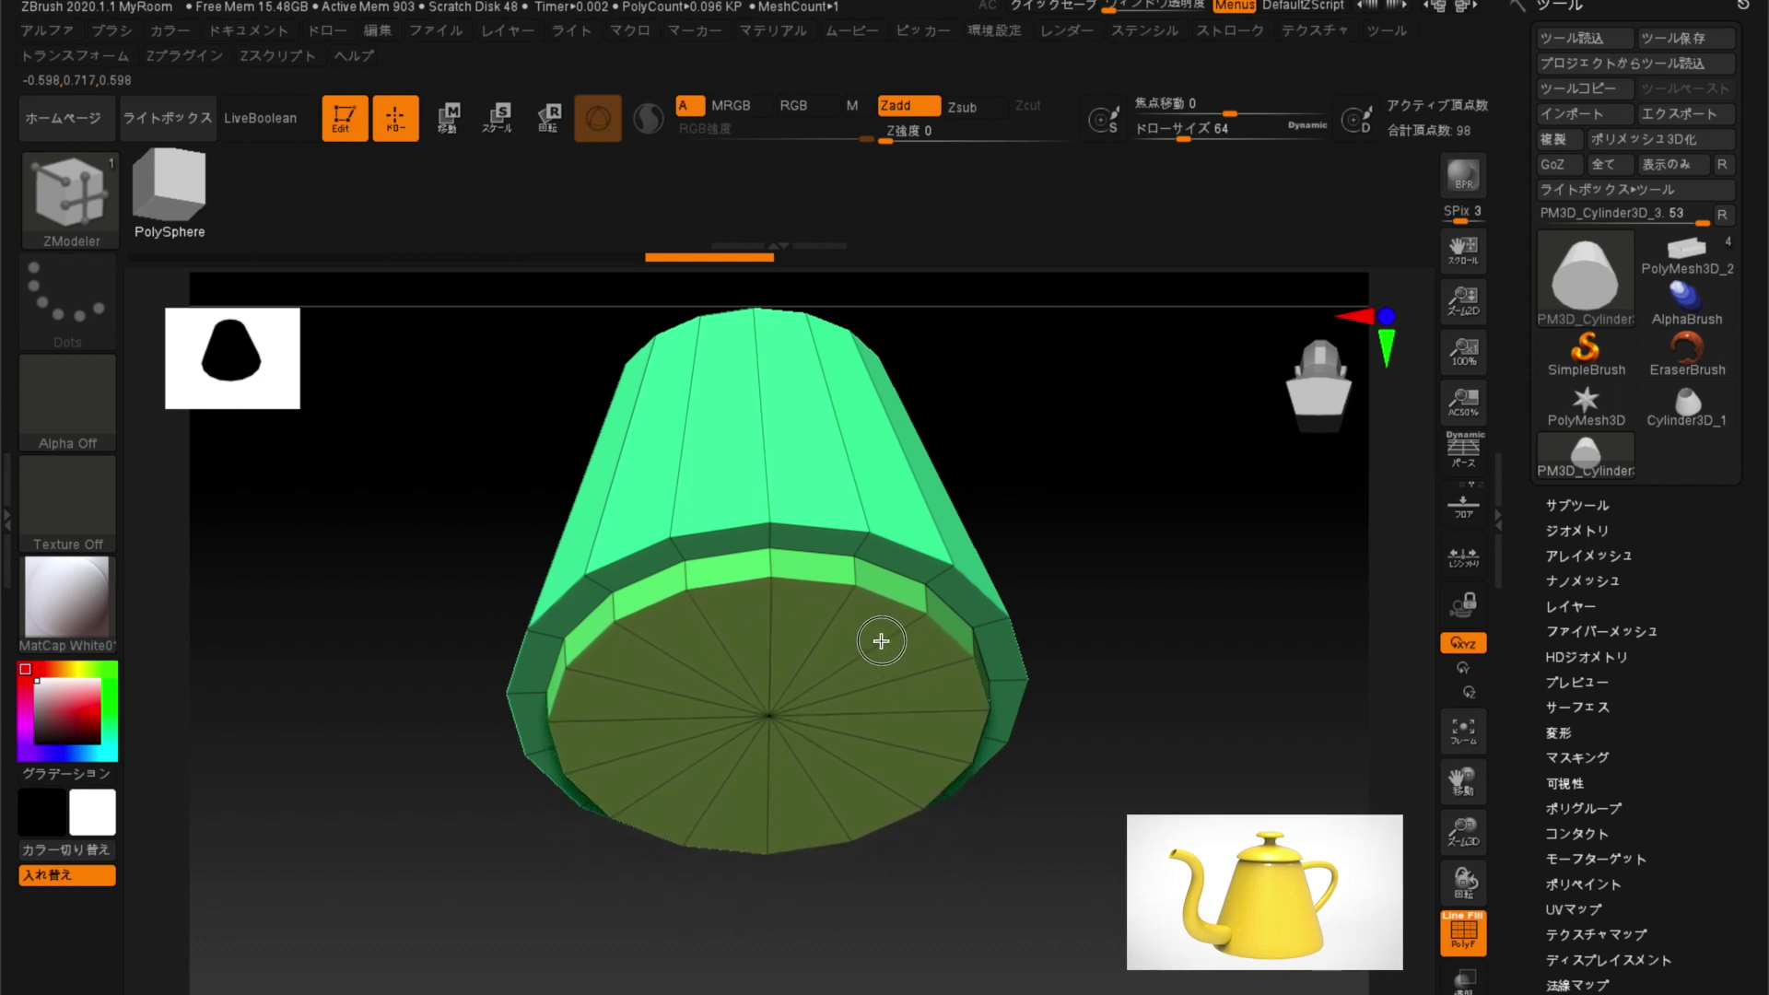
pyautogui.moveTo(886, 662)
pyautogui.mouseDown()
pyautogui.moveTo(916, 762)
pyautogui.moveTo(867, 623)
pyautogui.moveTo(872, 679)
pyautogui.mouseUp()
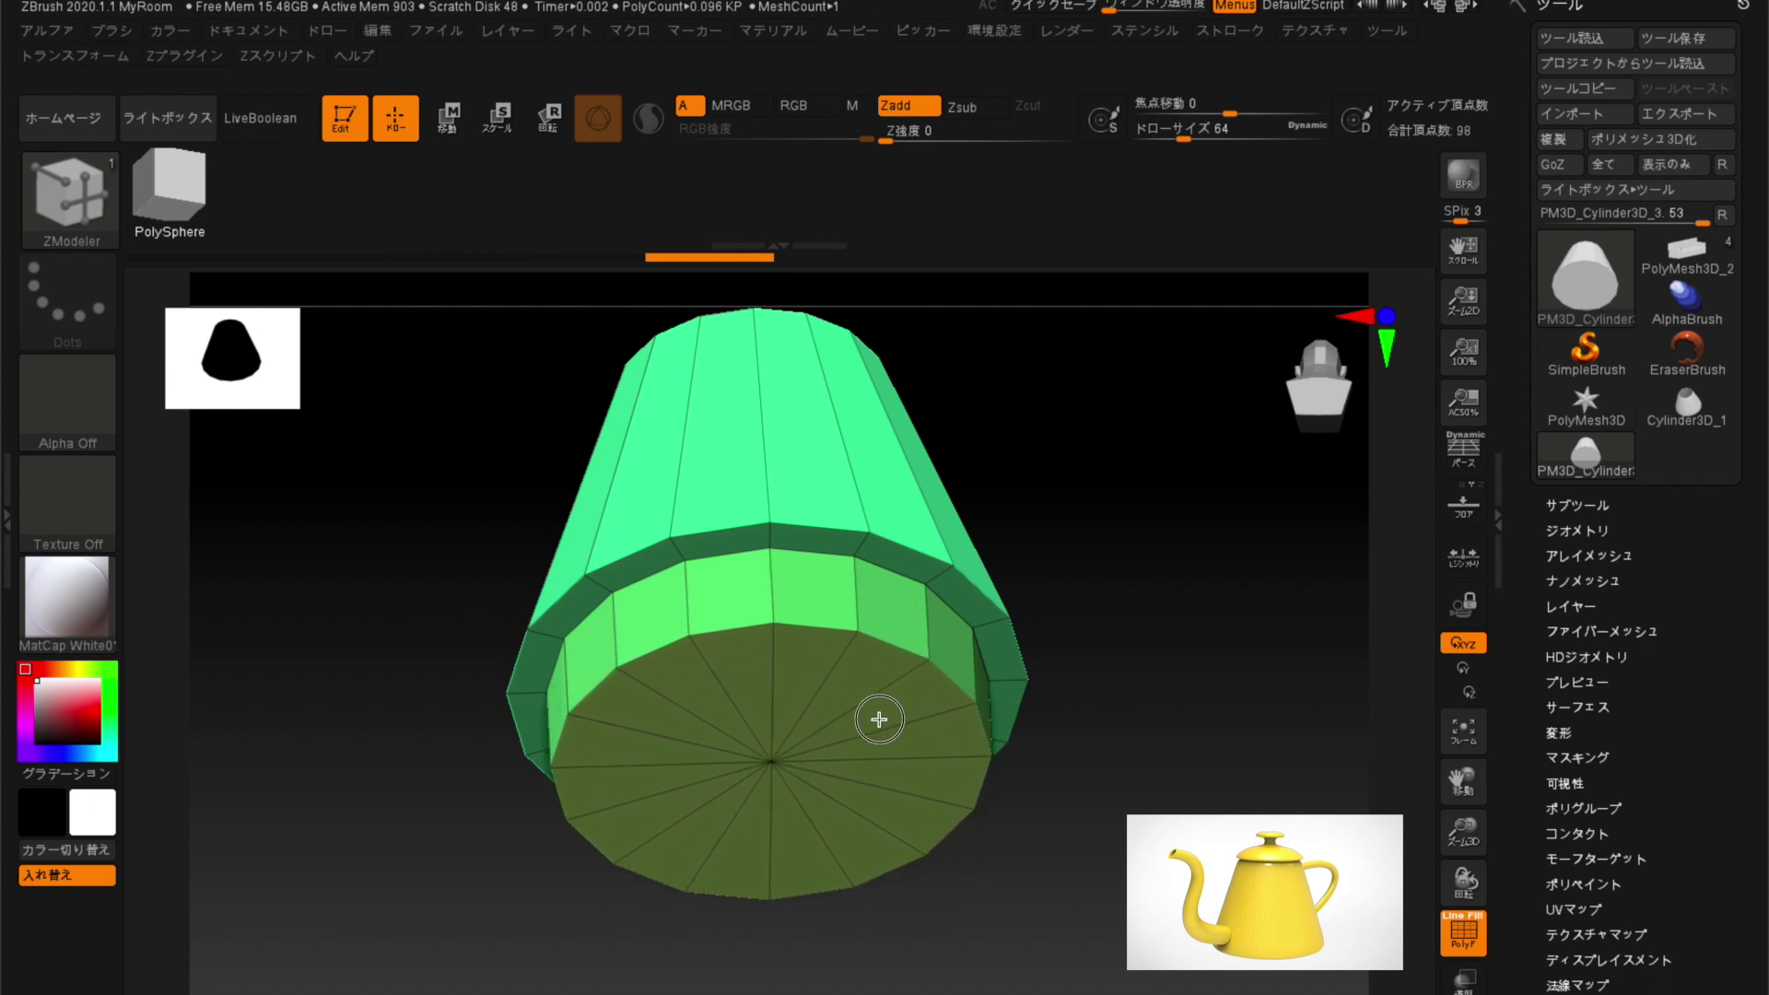
# Duplicate the bottom cap with QMesh and place the detached disc below the body.
pyautogui.moveTo(879, 719)
pyautogui.mouseDown()
pyautogui.moveTo(925, 848)
pyautogui.moveTo(862, 665)
pyautogui.mouseUp()
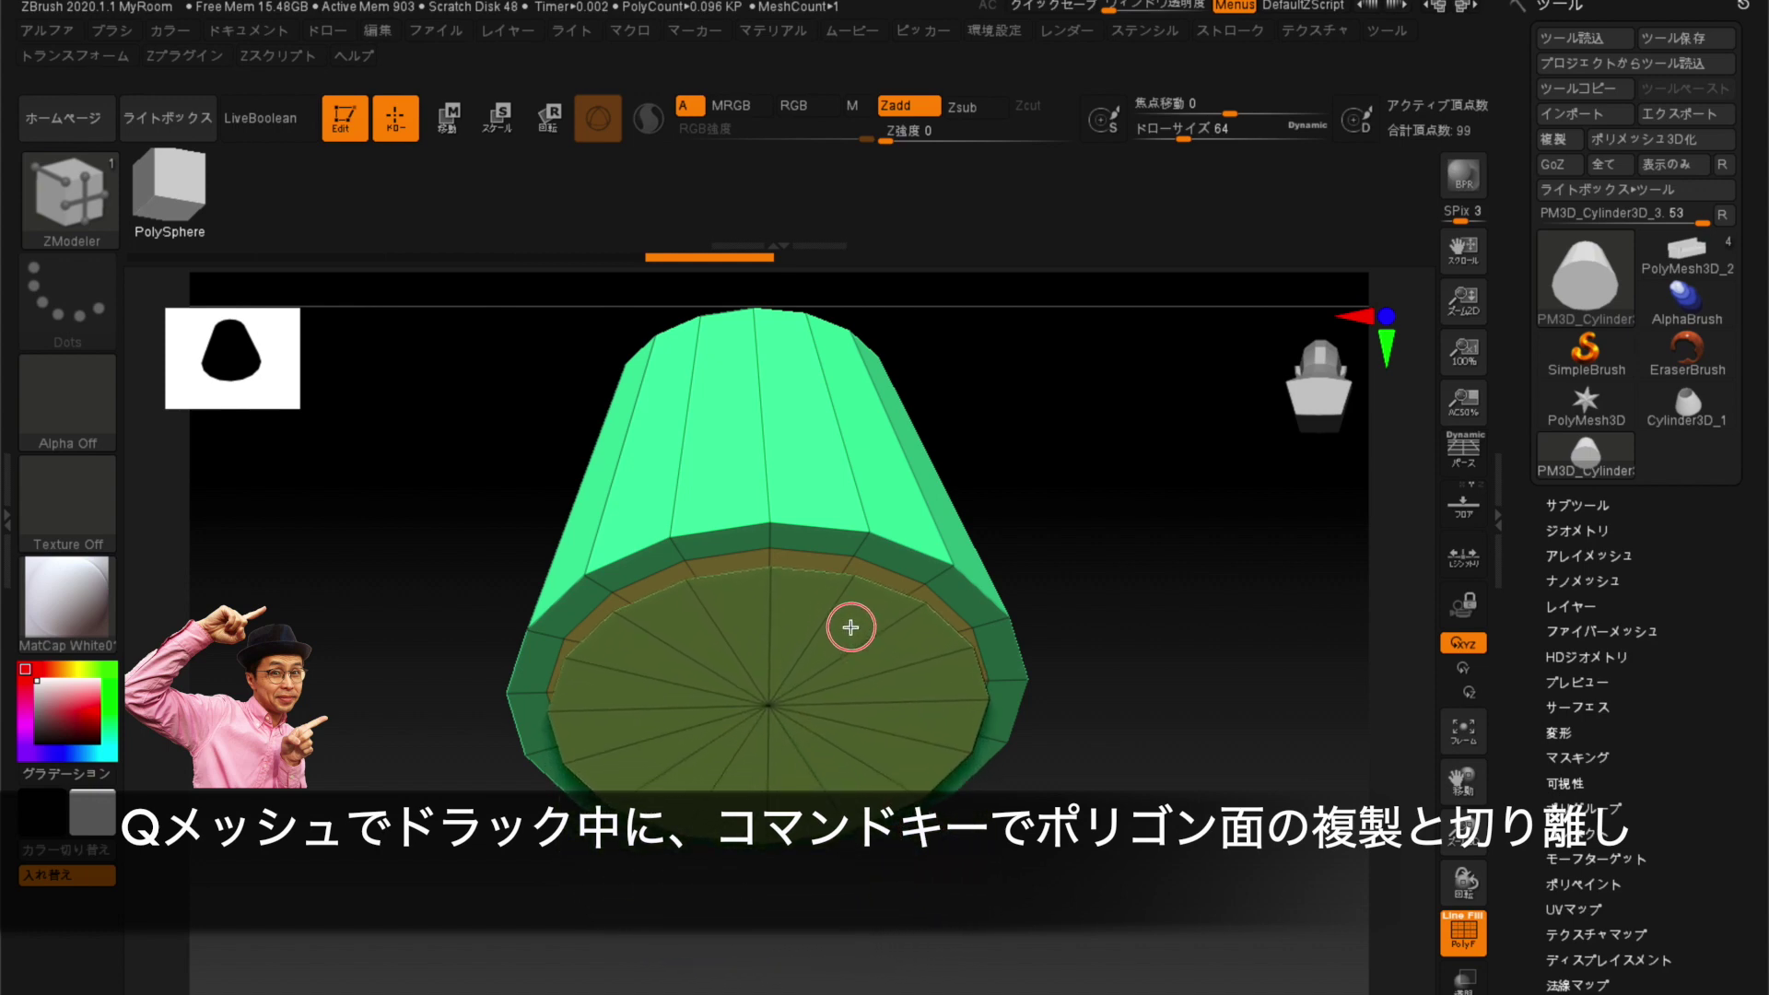
pyautogui.moveTo(870, 740)
pyautogui.mouseDown()
pyautogui.moveTo(873, 801)
pyautogui.moveTo(831, 655)
pyautogui.moveTo(863, 813)
pyautogui.mouseUp()
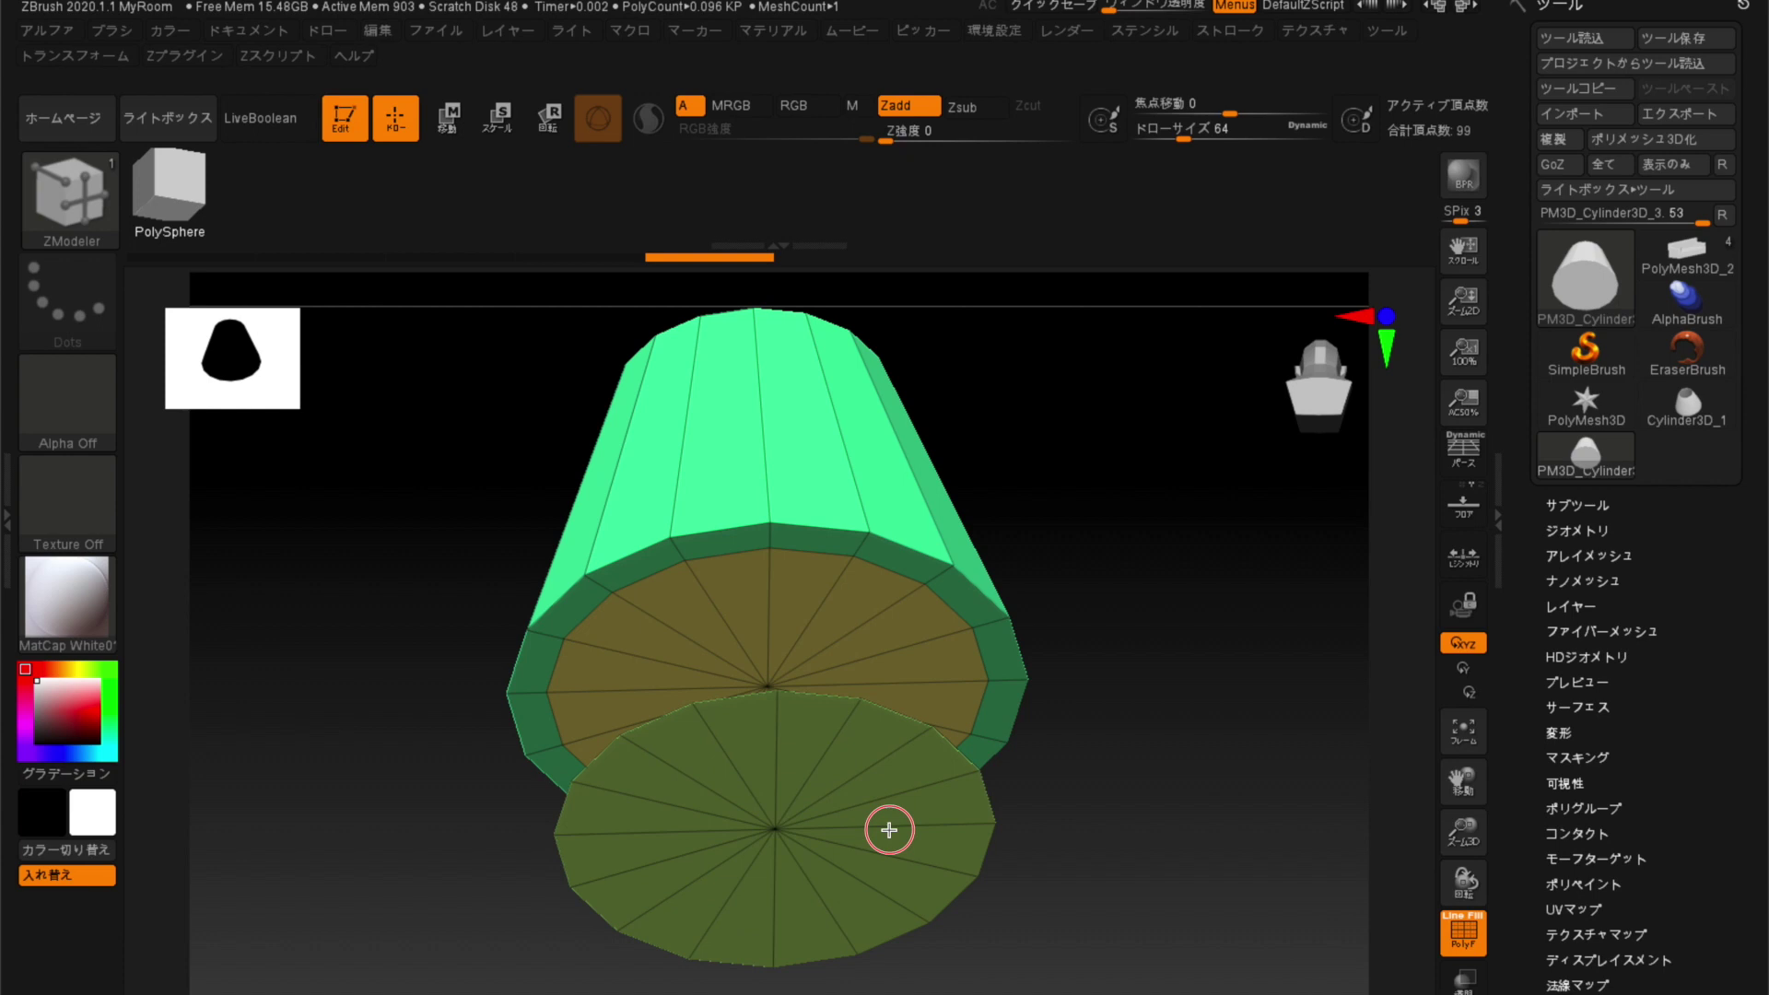
pyautogui.moveTo(358, 497)
pyautogui.mouseDown()
pyautogui.moveTo(387, 513)
pyautogui.moveTo(387, 747)
pyautogui.moveTo(354, 663)
pyautogui.moveTo(394, 541)
pyautogui.moveTo(399, 739)
pyautogui.moveTo(411, 553)
pyautogui.moveTo(443, 726)
pyautogui.moveTo(470, 651)
pyautogui.moveTo(465, 763)
pyautogui.moveTo(473, 636)
pyautogui.moveTo(470, 692)
pyautogui.mouseUp()
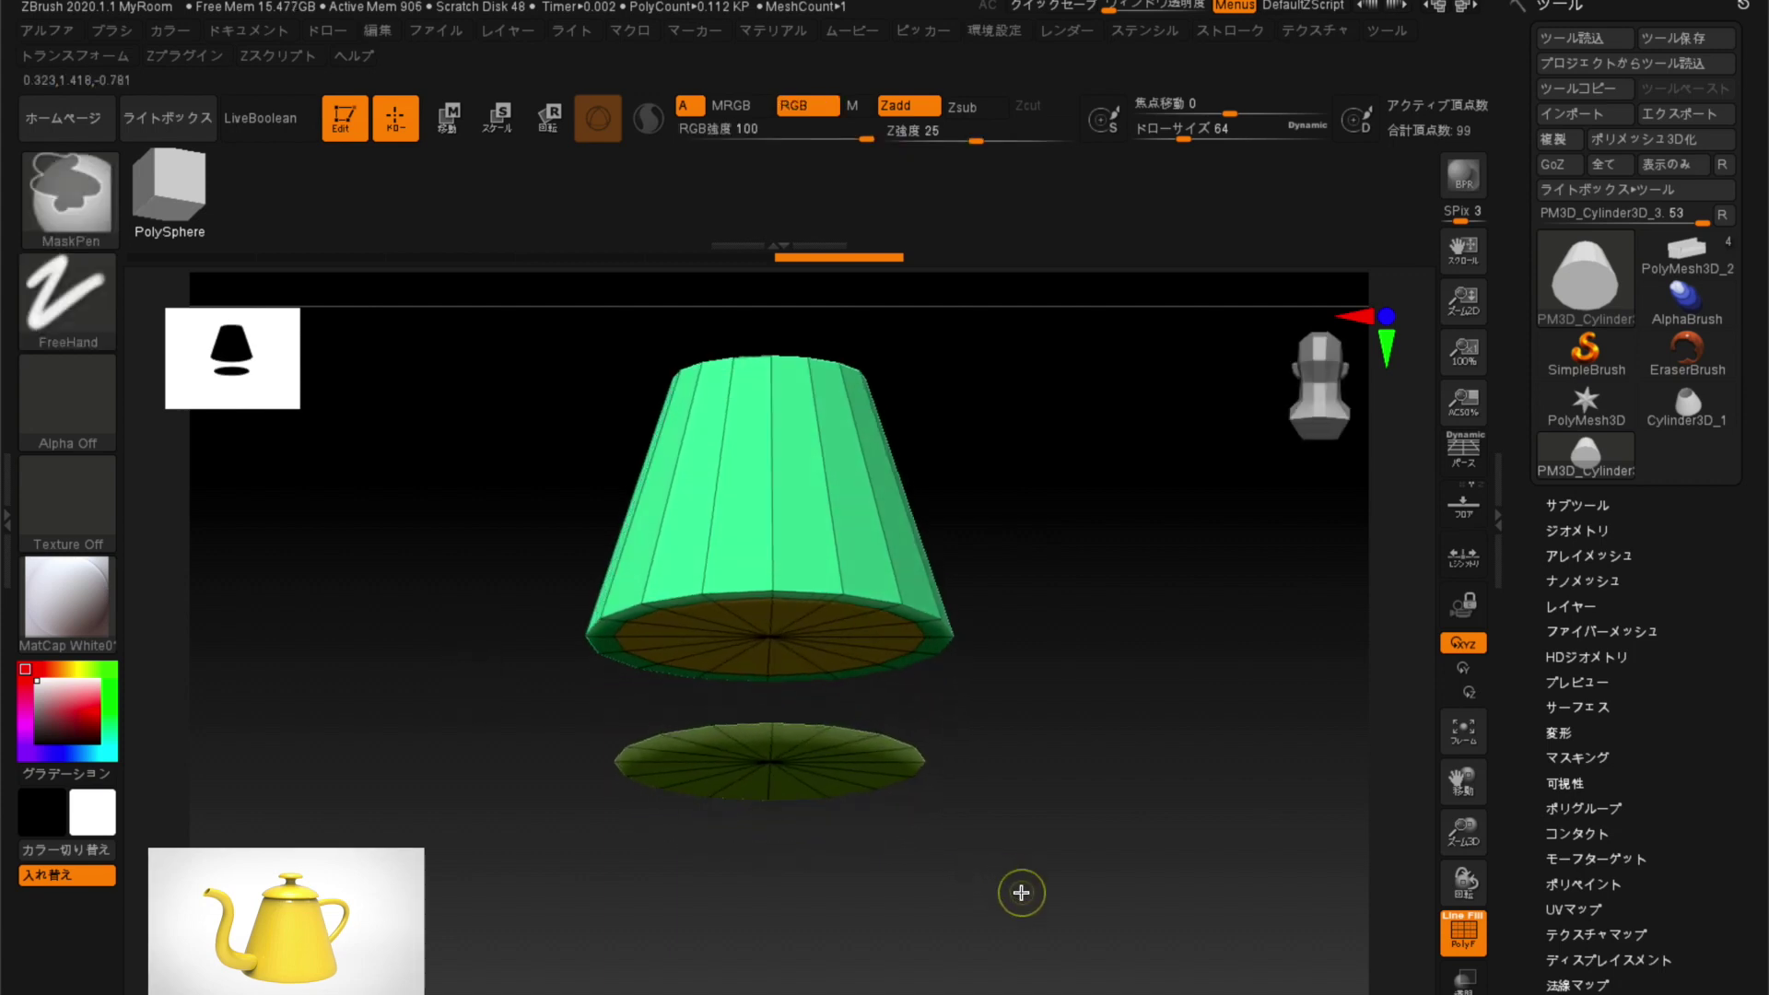
# Mask the disc, then invert the mask so only the body is masked.
pyautogui.moveTo(899, 868)
pyautogui.keyDown('ctrl'); pyautogui.mouseDown()
pyautogui.moveTo(513, 773)
pyautogui.moveTo(439, 703)
pyautogui.mouseUp(); pyautogui.keyUp('ctrl')
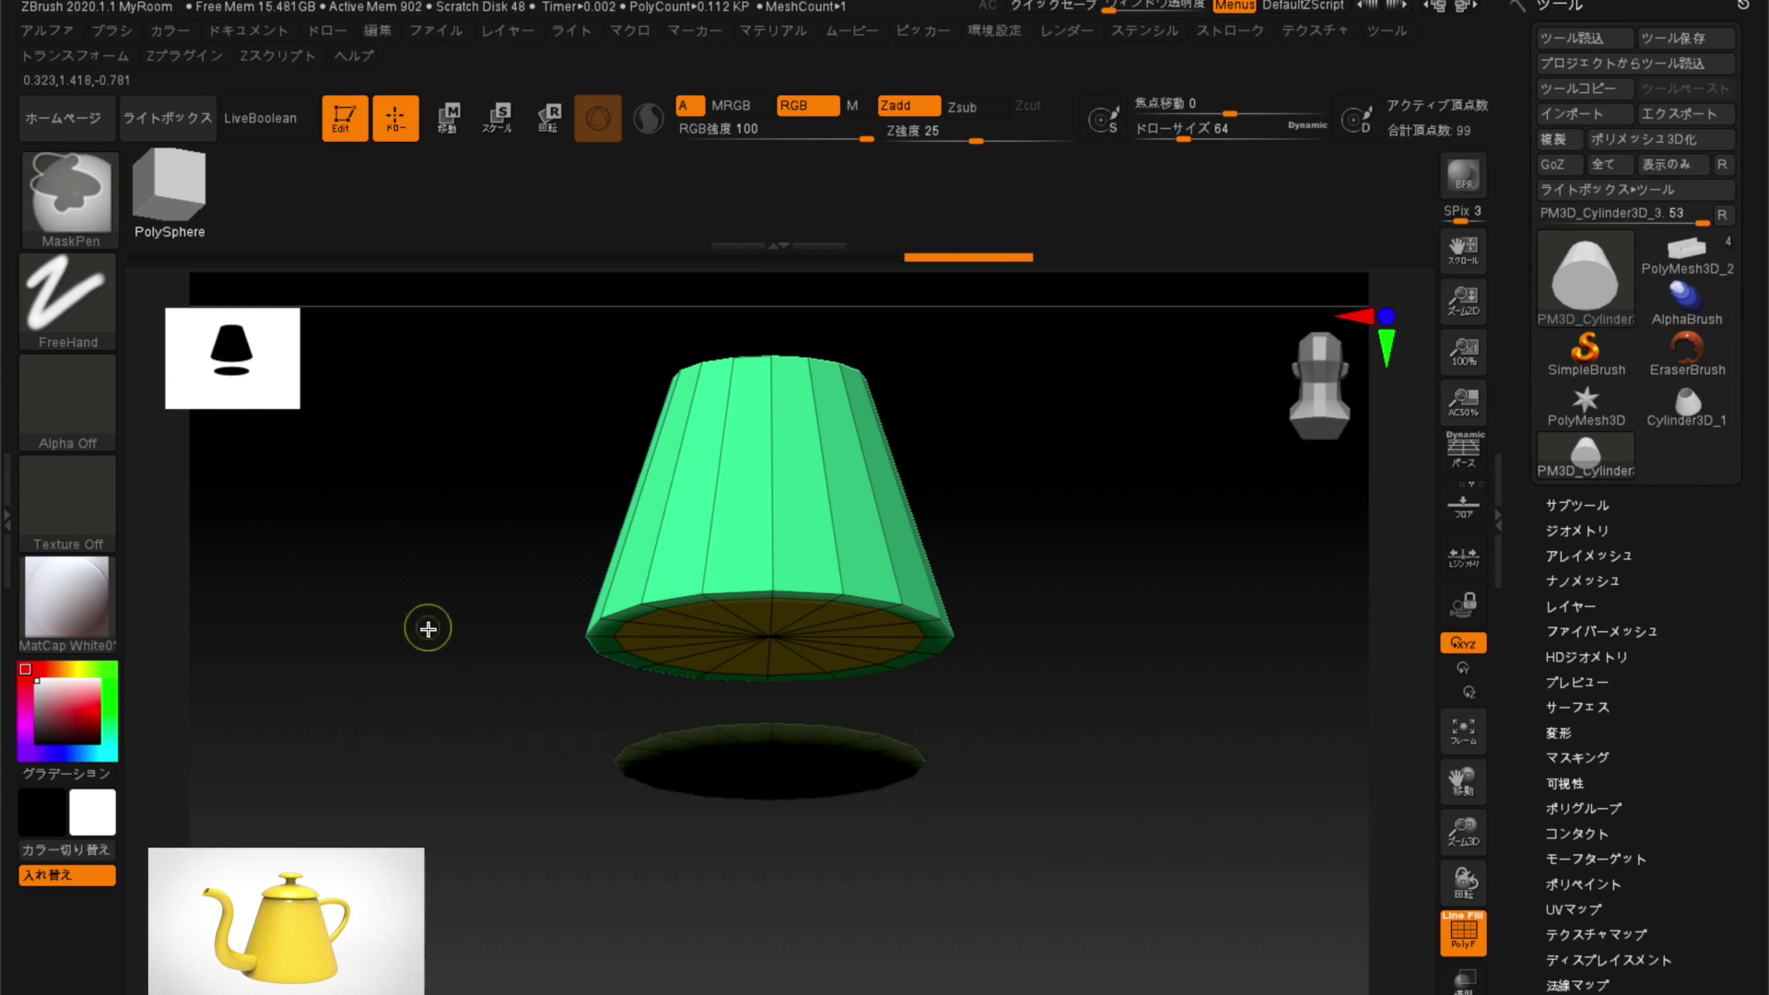
pyautogui.keyDown('ctrl'); pyautogui.click(401, 669); pyautogui.keyUp('ctrl')
pyautogui.keyDown('ctrl'); pyautogui.click(407, 659); pyautogui.keyUp('ctrl')
pyautogui.keyDown('ctrl'); pyautogui.click(400, 643); pyautogui.keyUp('ctrl')
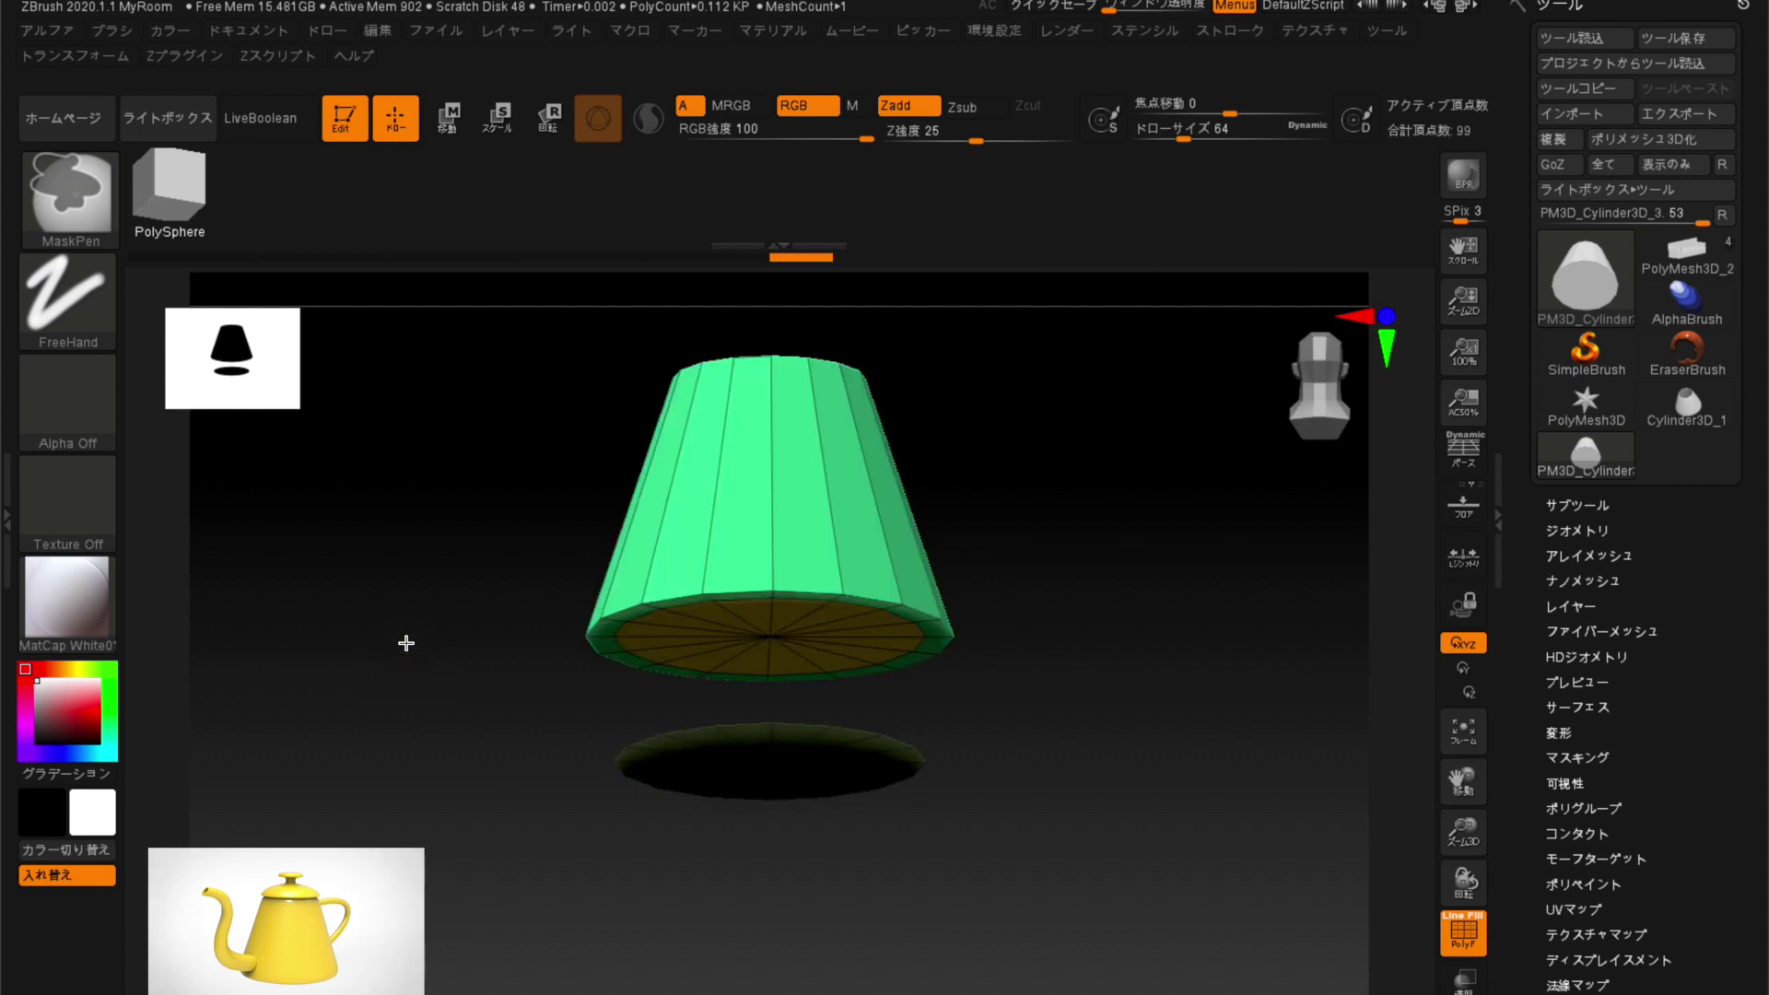
pyautogui.keyDown('ctrl'); pyautogui.click(406, 644); pyautogui.keyUp('ctrl')
pyautogui.keyDown('ctrl'); pyautogui.click(406, 634); pyautogui.keyUp('ctrl')
pyautogui.keyDown('ctrl'); pyautogui.click(406, 628); pyautogui.keyUp('ctrl')
pyautogui.keyDown('ctrl'); pyautogui.click(409, 619); pyautogui.keyUp('ctrl')
pyautogui.keyDown('ctrl'); pyautogui.click(400, 620); pyautogui.keyUp('ctrl')
pyautogui.keyDown('ctrl'); pyautogui.click(402, 620); pyautogui.keyUp('ctrl')
pyautogui.keyDown('ctrl'); pyautogui.click(407, 623); pyautogui.keyUp('ctrl')
# Return to the ZModeler brush and switch to Move mode.
pyautogui.keyDown('ctrl'); pyautogui.click(413, 659); pyautogui.keyUp('ctrl')
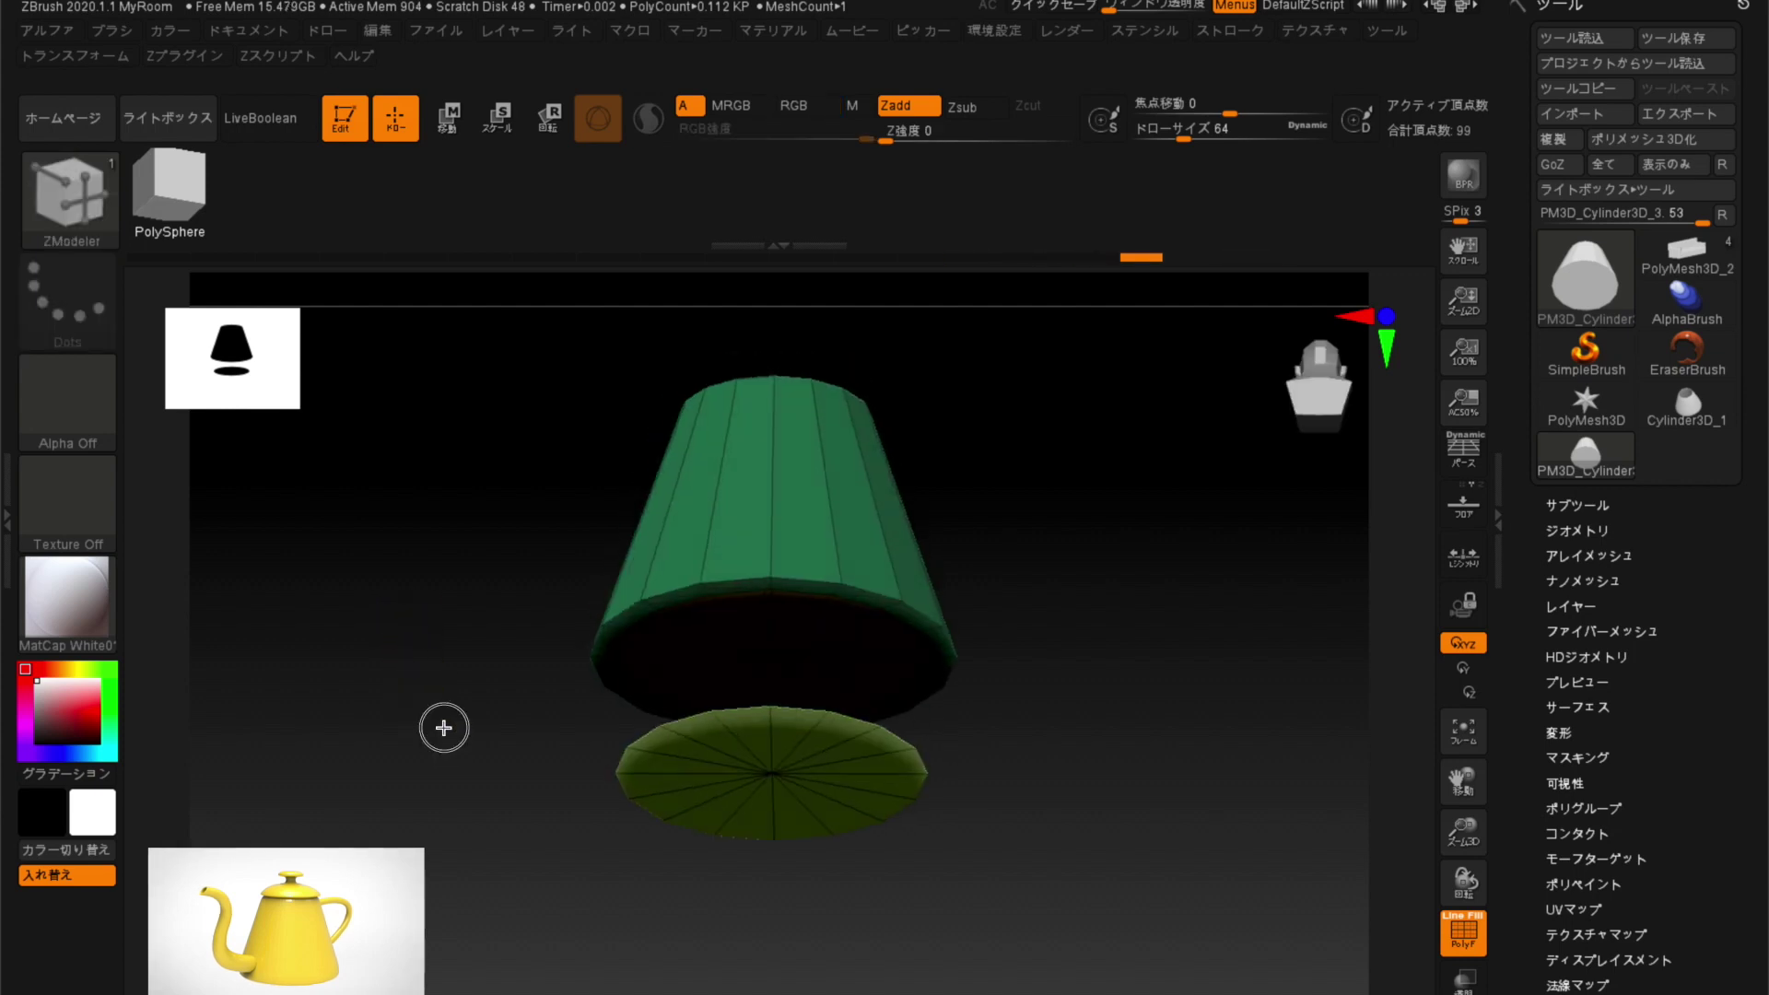
pyautogui.press('b')
pyautogui.press('z')
pyautogui.press('m')
pyautogui.moveTo(419, 664)
pyautogui.keyDown('alt'); pyautogui.mouseDown()
pyautogui.moveTo(481, 757)
pyautogui.moveTo(474, 640)
pyautogui.mouseUp(); pyautogui.keyUp('alt')
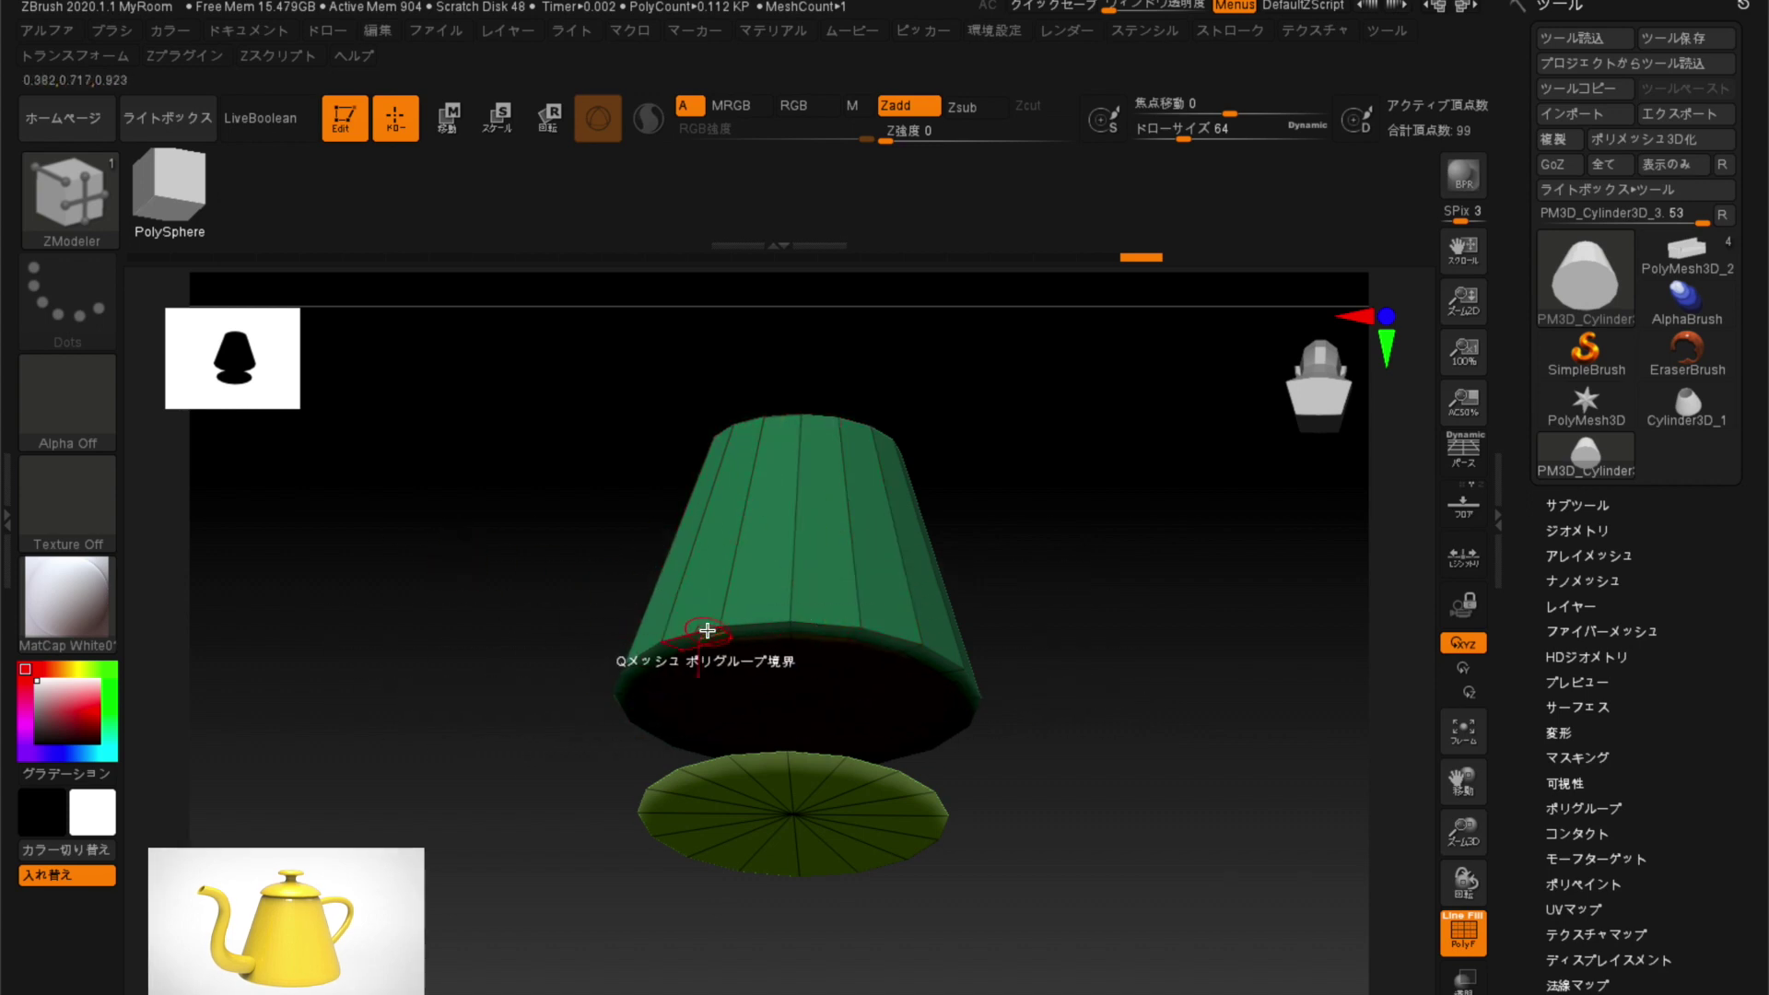
pyautogui.click(447, 120)
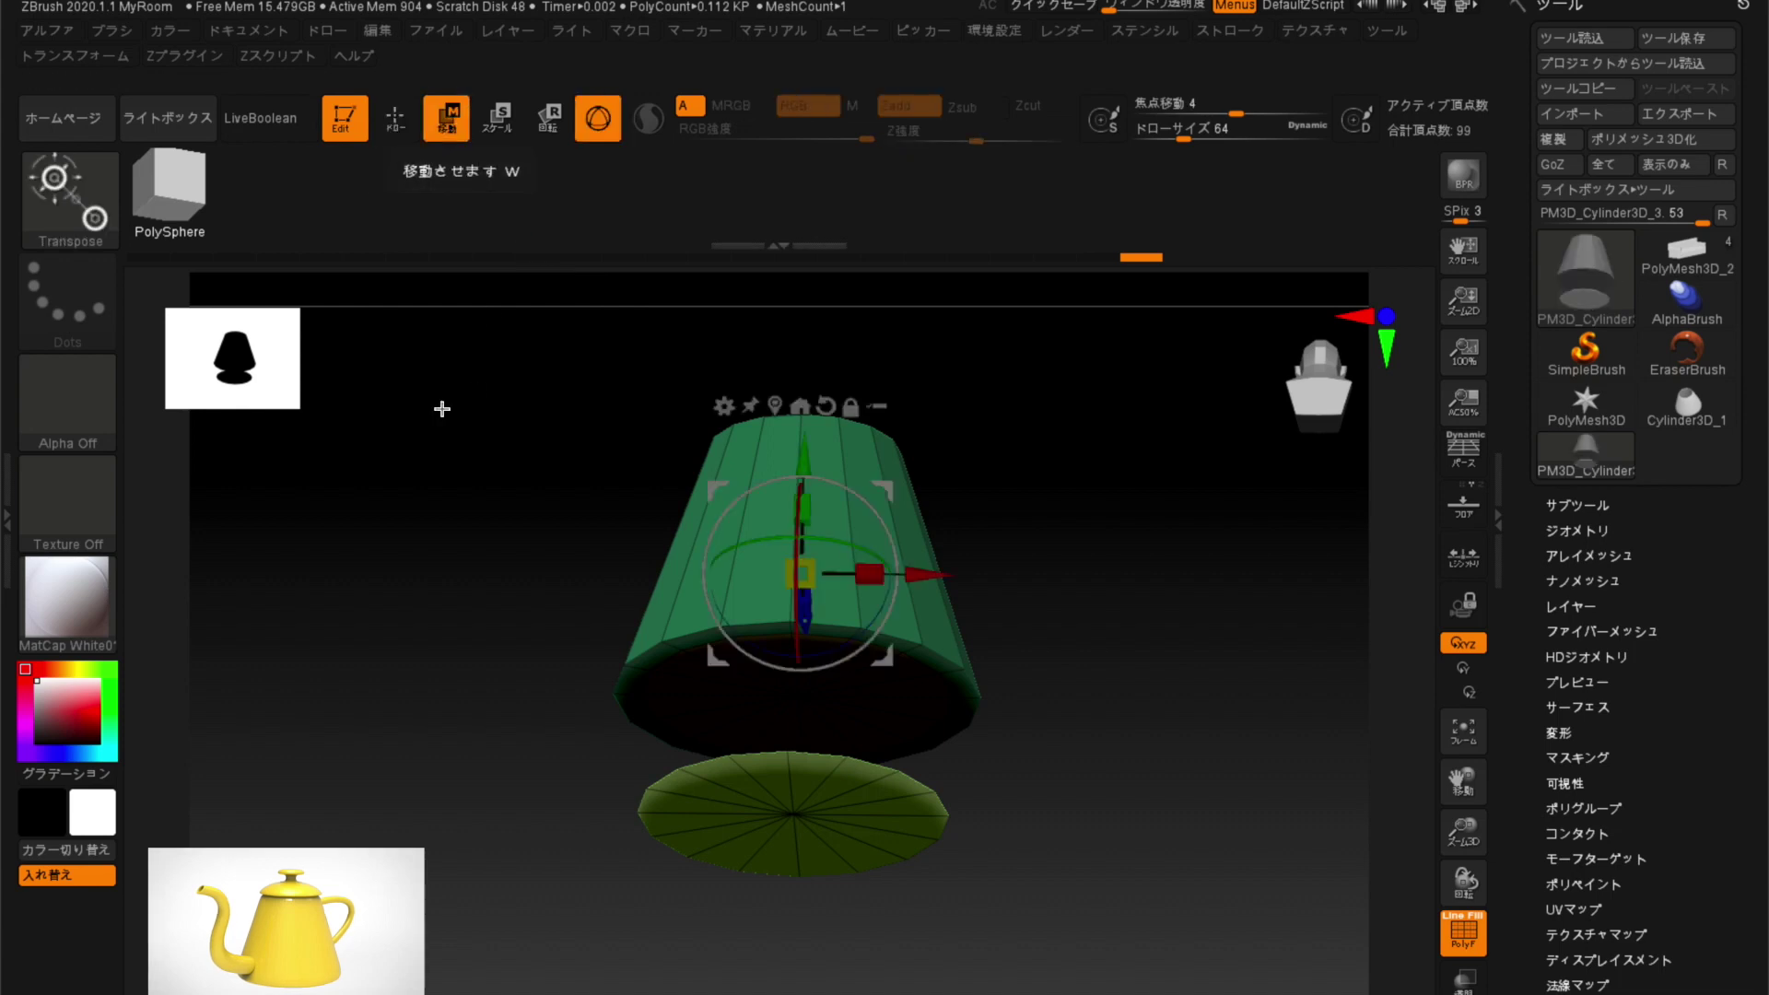
# Lift the unmasked disc with the gizmo's Y arrow so it floats above the body.
pyautogui.moveTo(440, 511)
pyautogui.mouseDown()
pyautogui.moveTo(447, 554)
pyautogui.moveTo(430, 467)
pyautogui.mouseUp()
pyautogui.moveTo(765, 460); pyautogui.dragTo(752, 199)
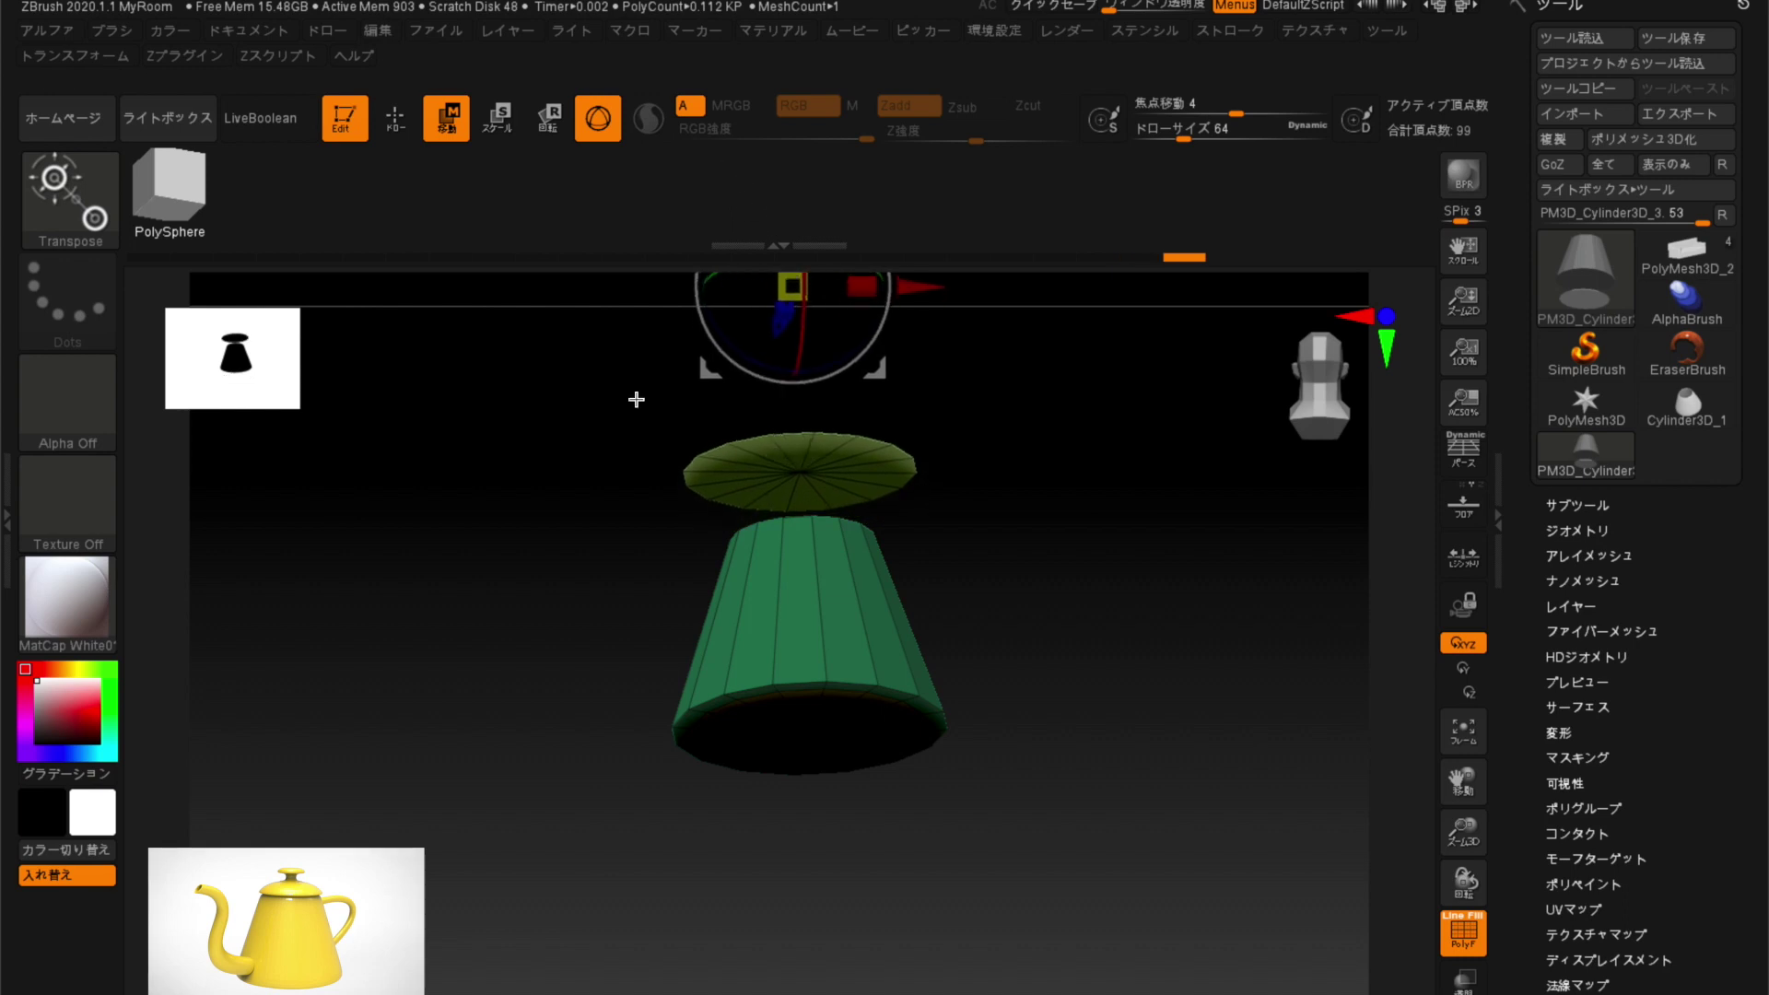
pyautogui.moveTo(562, 562)
pyautogui.keyDown('alt'); pyautogui.mouseDown()
pyautogui.moveTo(549, 668)
pyautogui.moveTo(612, 711)
pyautogui.moveTo(553, 553)
pyautogui.moveTo(541, 734)
pyautogui.moveTo(546, 587)
pyautogui.moveTo(542, 620)
pyautogui.moveTo(544, 599)
pyautogui.moveTo(454, 509)
pyautogui.moveTo(473, 512)
pyautogui.moveTo(461, 589)
pyautogui.moveTo(466, 490)
pyautogui.moveTo(418, 553)
pyautogui.moveTo(443, 581)
pyautogui.moveTo(463, 542)
pyautogui.mouseUp(); pyautogui.keyUp('alt')
pyautogui.moveTo(1521, 546); pyautogui.dragTo(1503, 373)
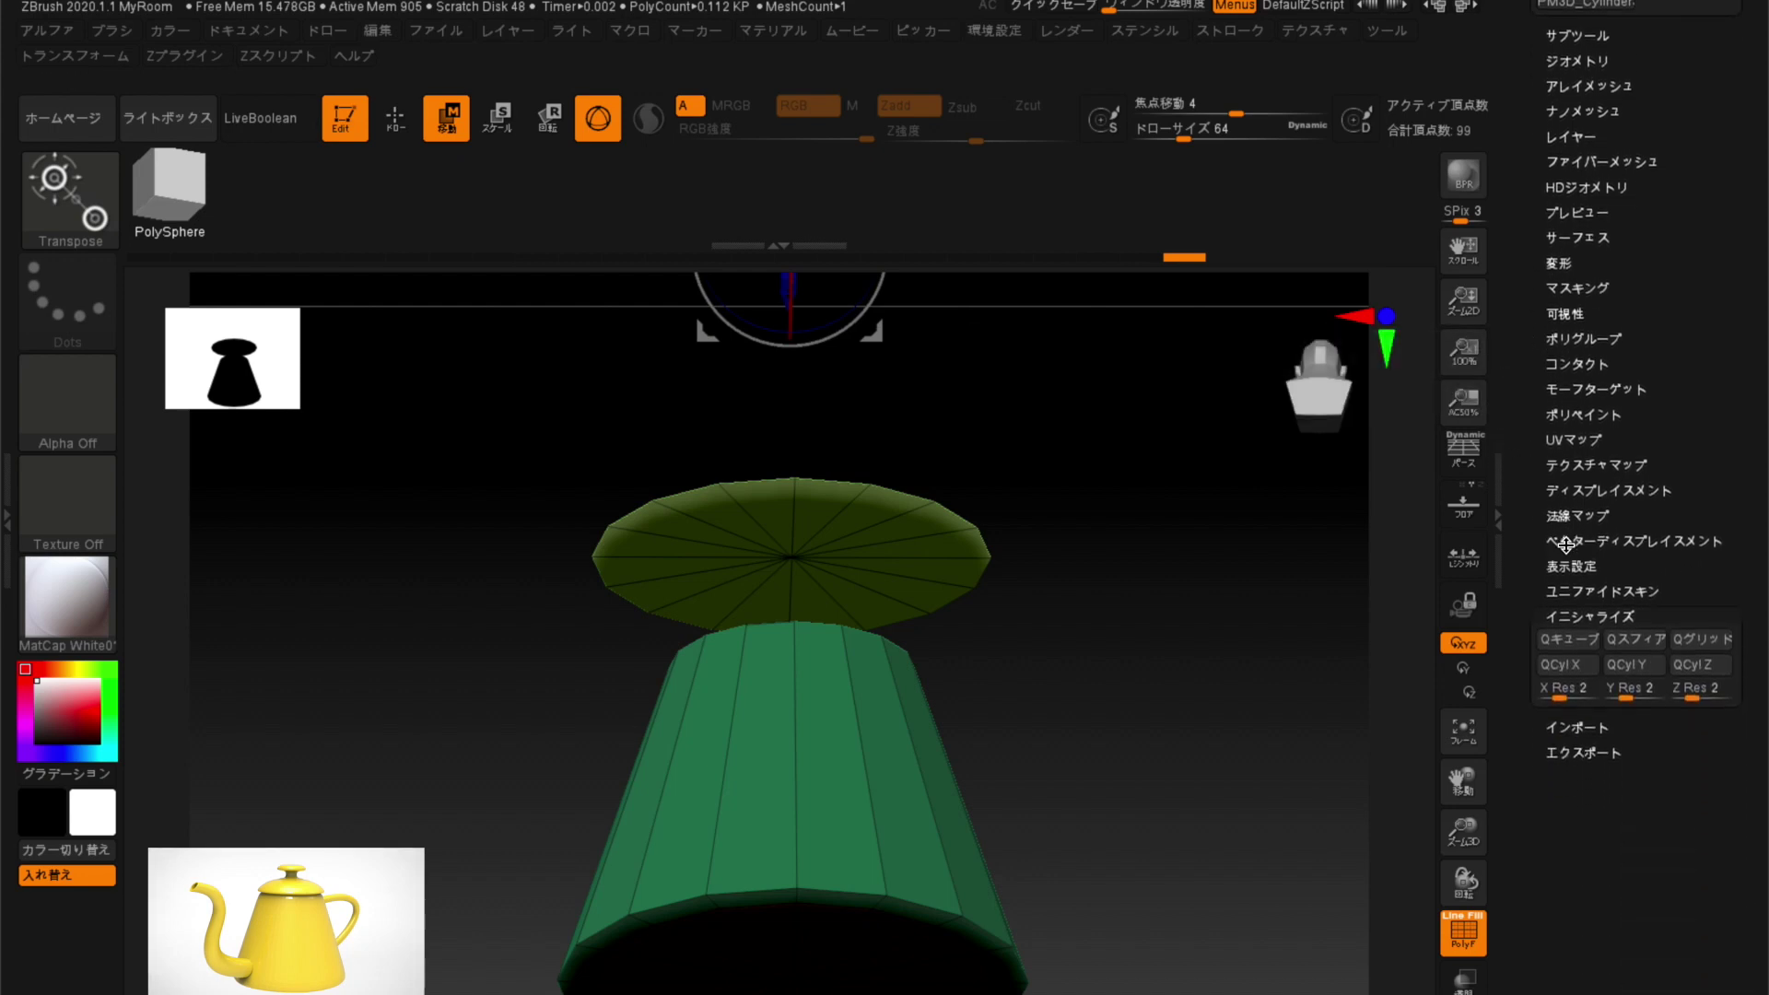
# Enable Double in Tool > Display Properties and view the disc and cone from above.
pyautogui.click(1557, 614)
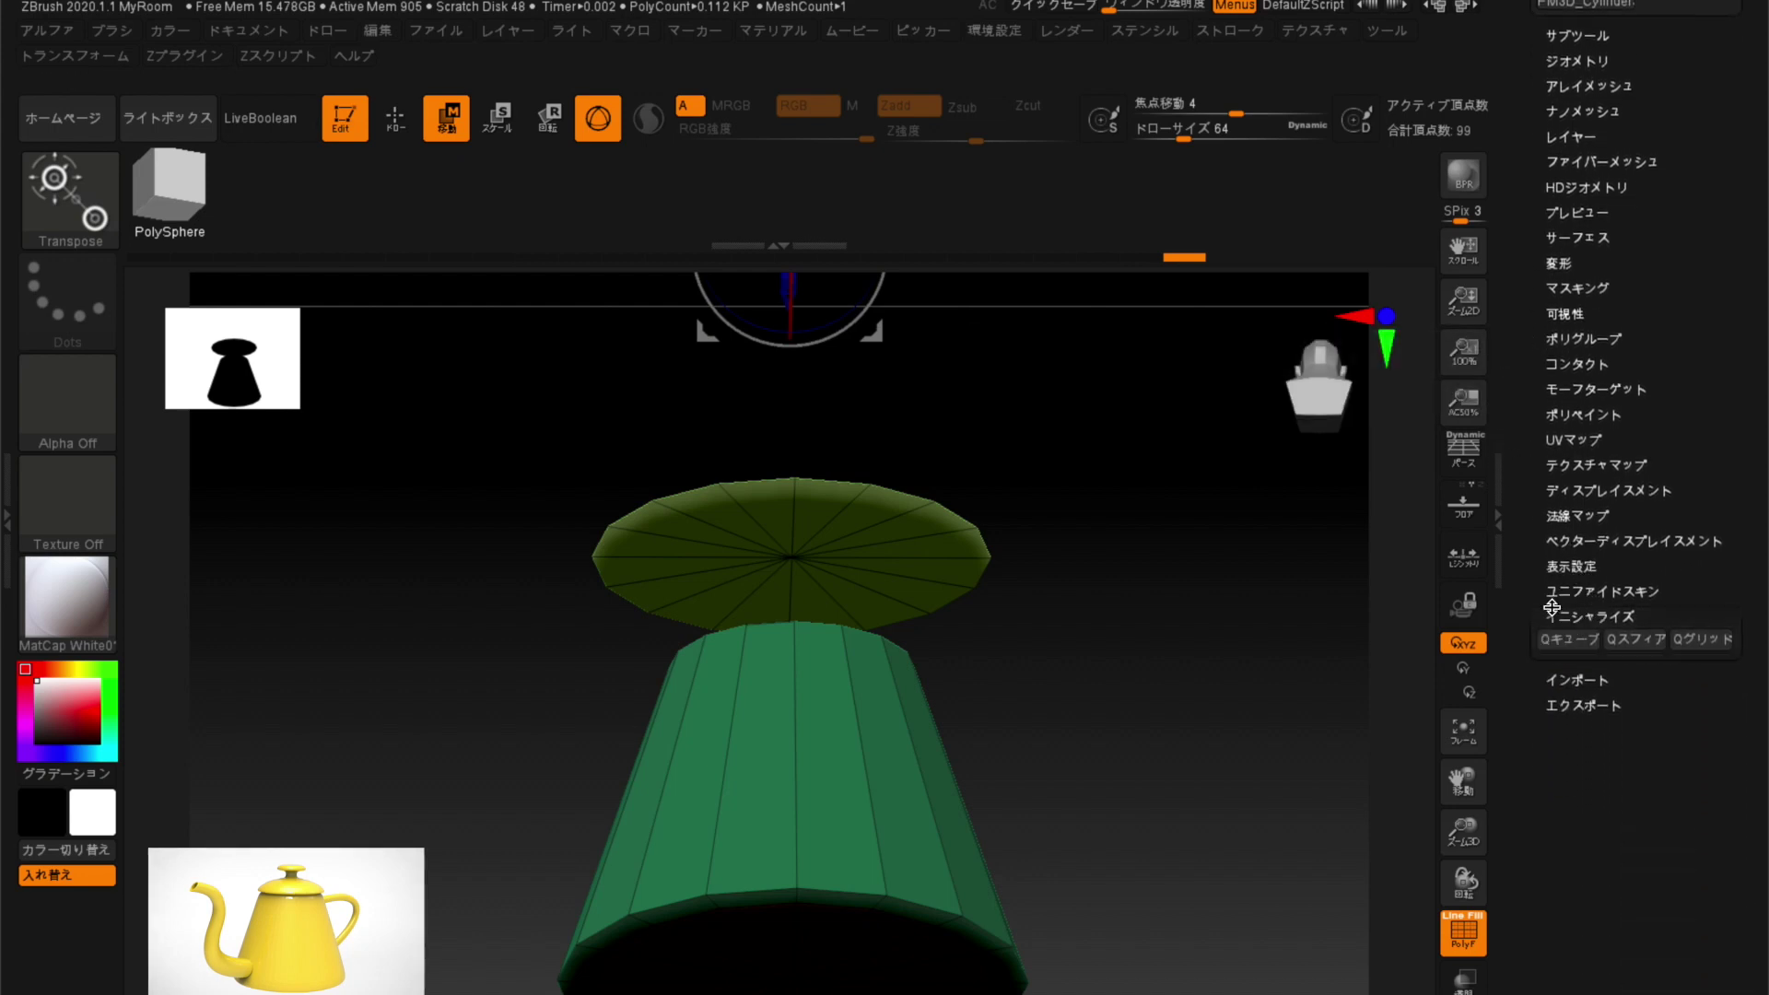
pyautogui.click(1590, 568)
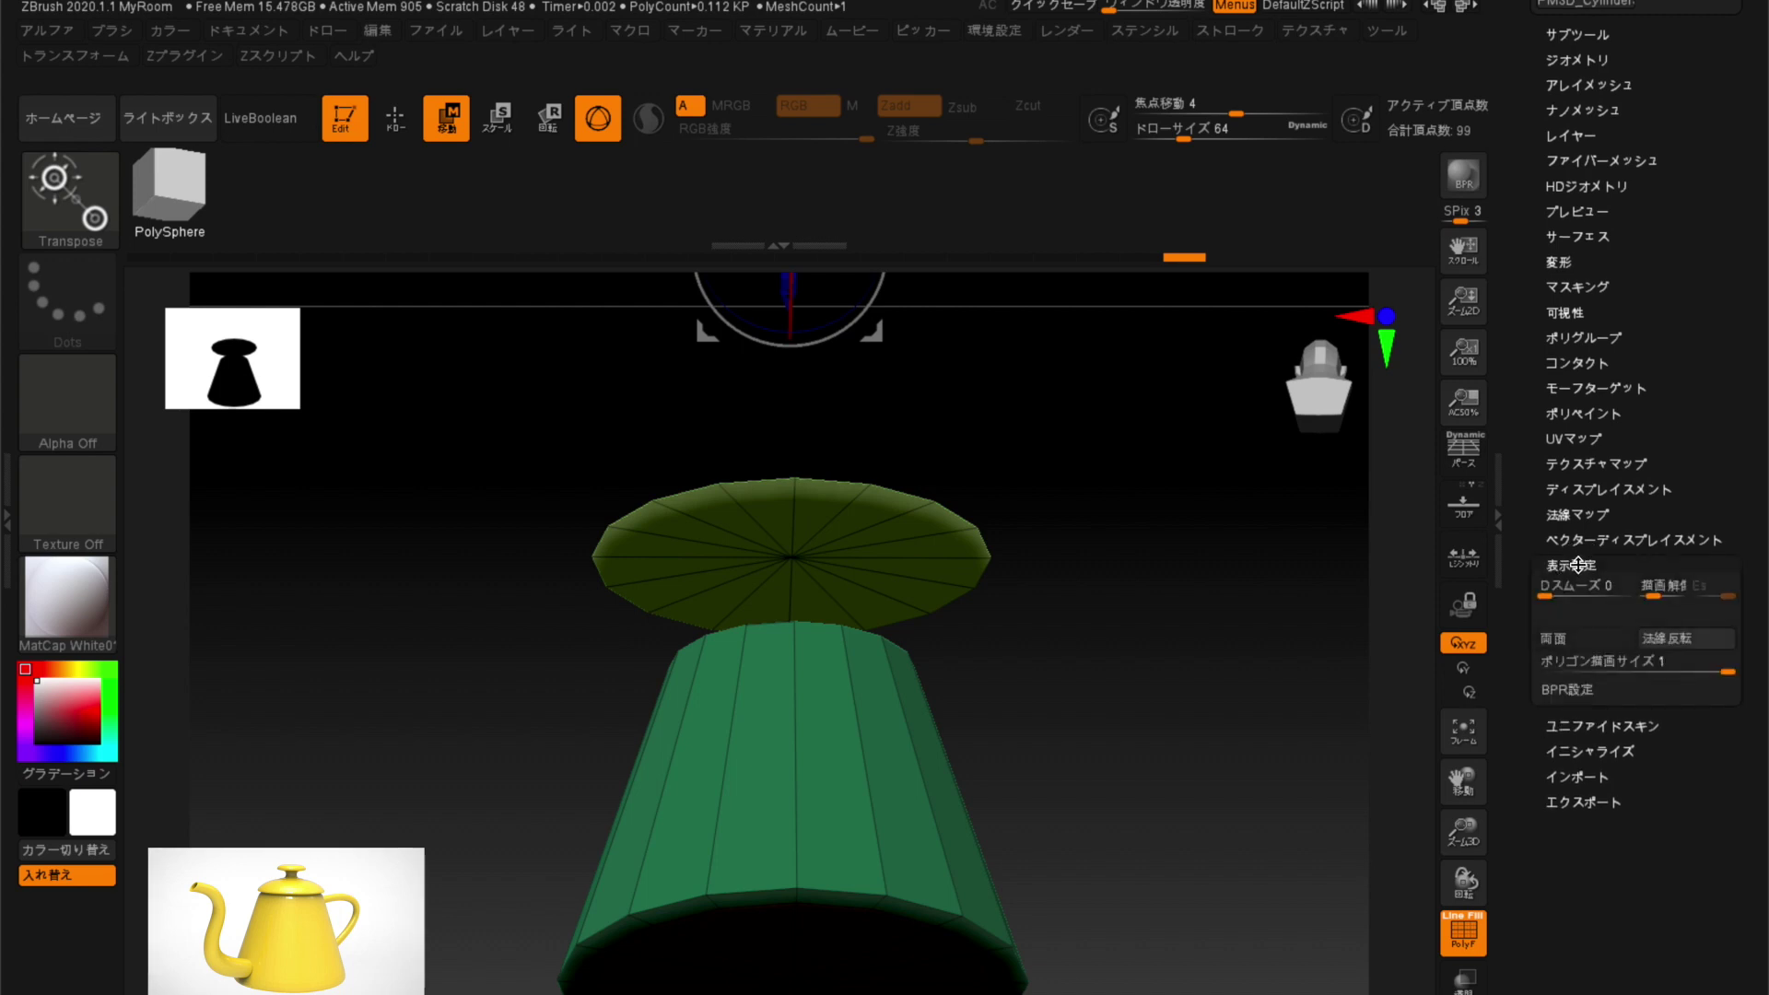
pyautogui.click(1574, 643)
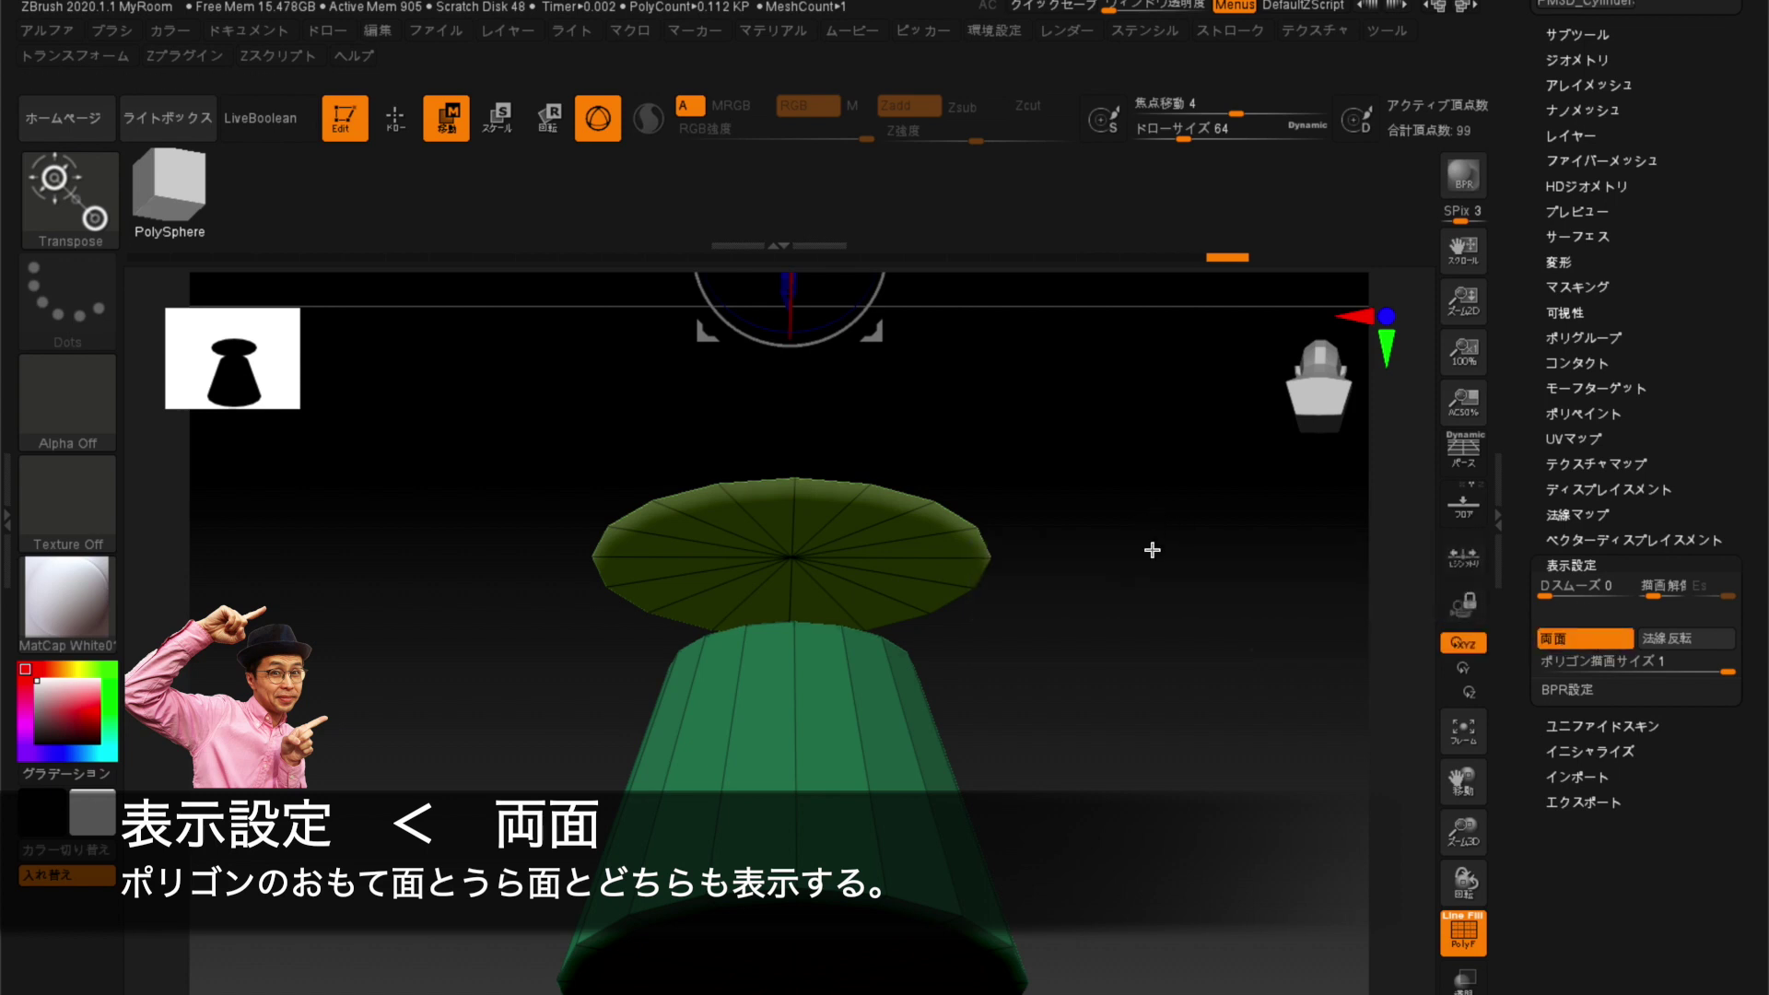
pyautogui.moveTo(1154, 542)
pyautogui.mouseDown()
pyautogui.moveTo(1166, 682)
pyautogui.moveTo(1176, 624)
pyautogui.mouseUp()
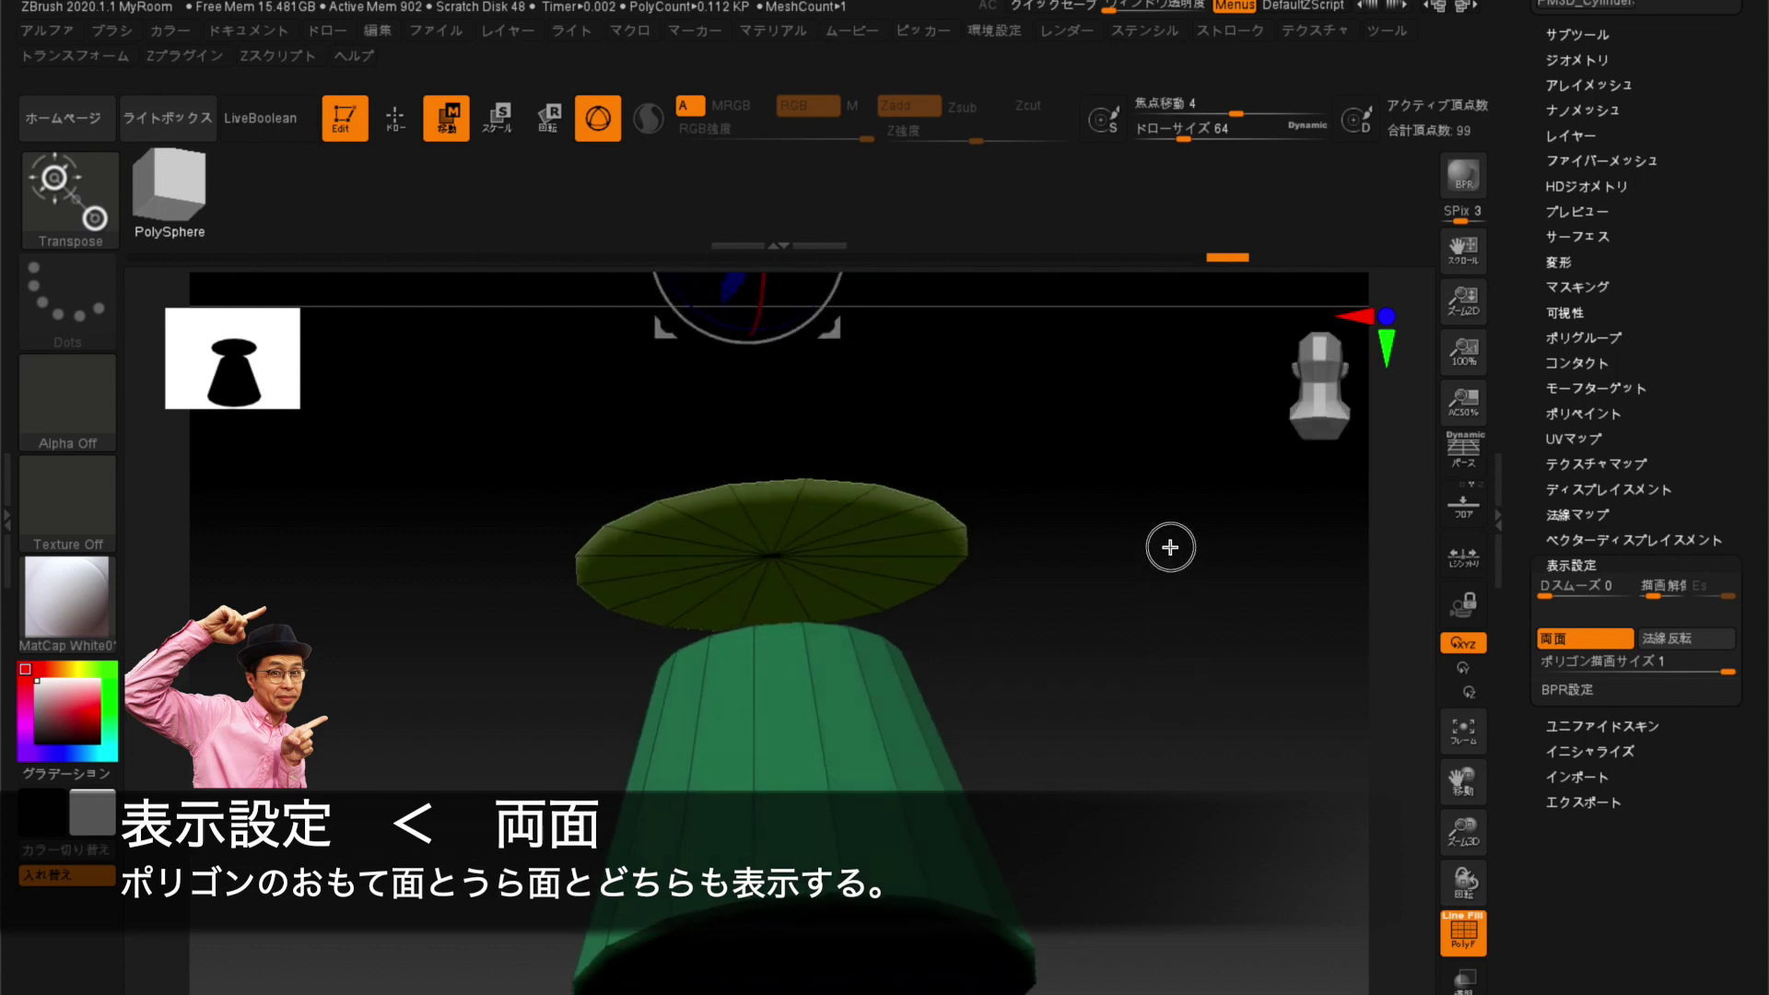
pyautogui.moveTo(606, 599)
pyautogui.mouseDown()
pyautogui.moveTo(573, 738)
pyautogui.moveTo(623, 687)
pyautogui.mouseUp()
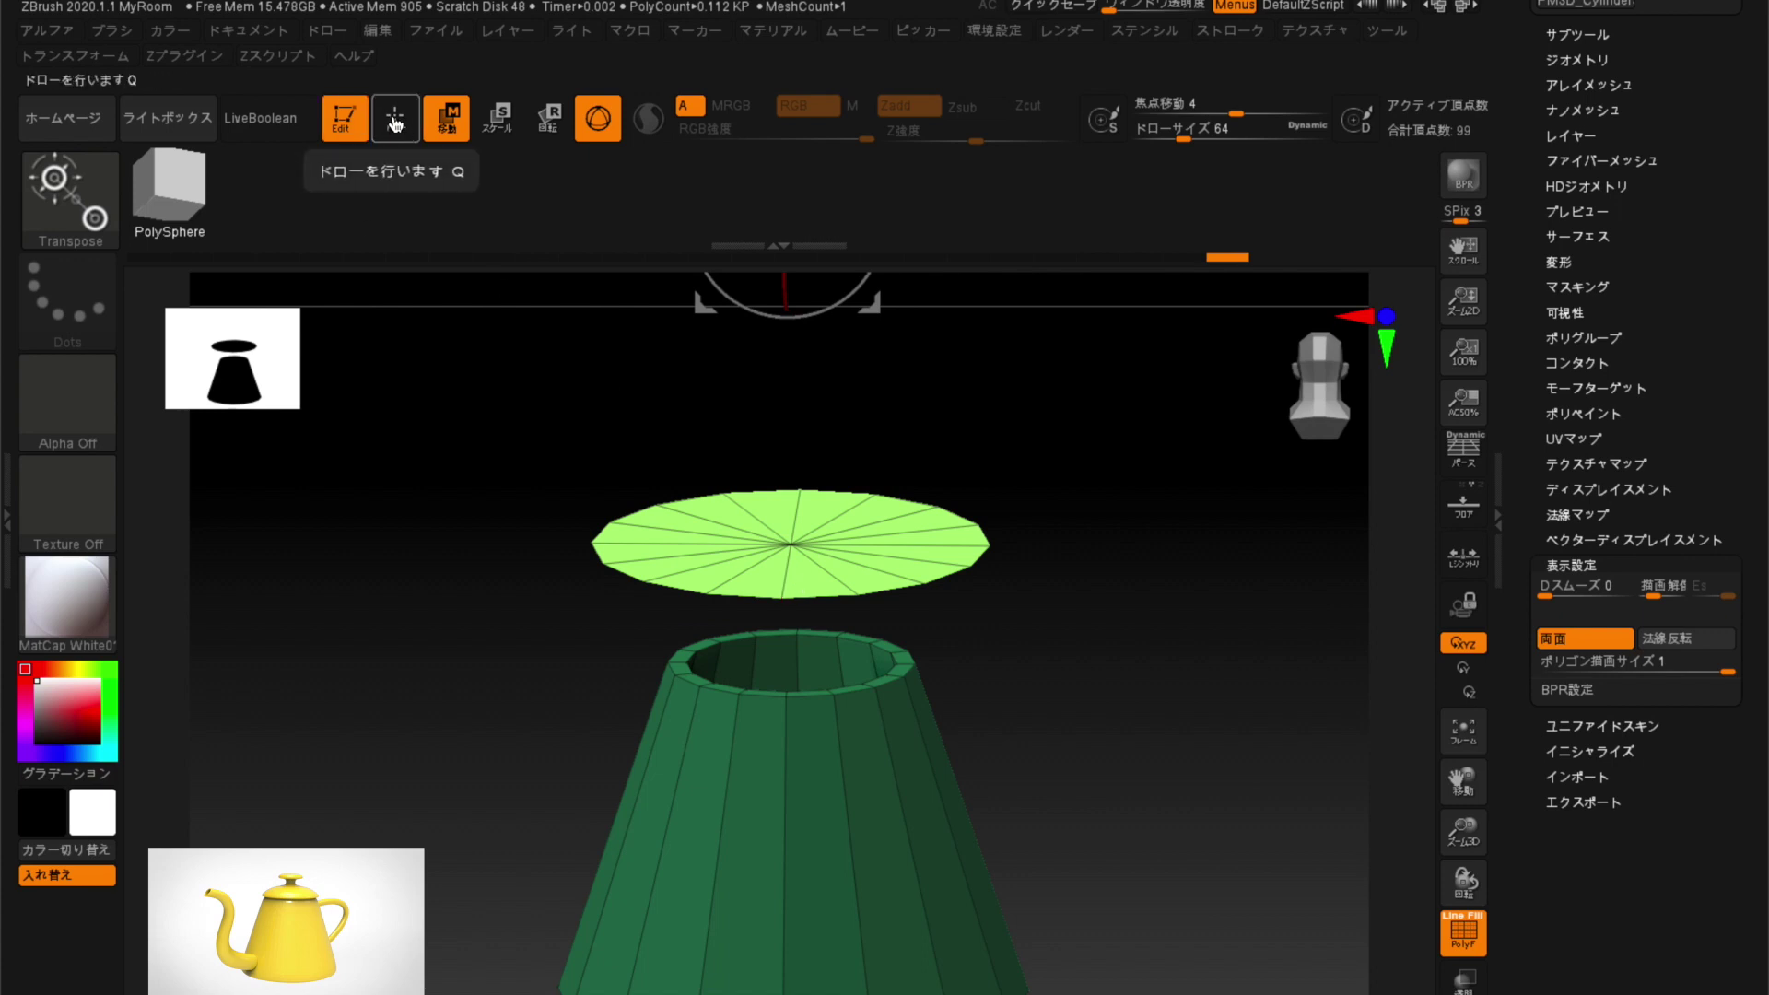
pyautogui.click(394, 127)
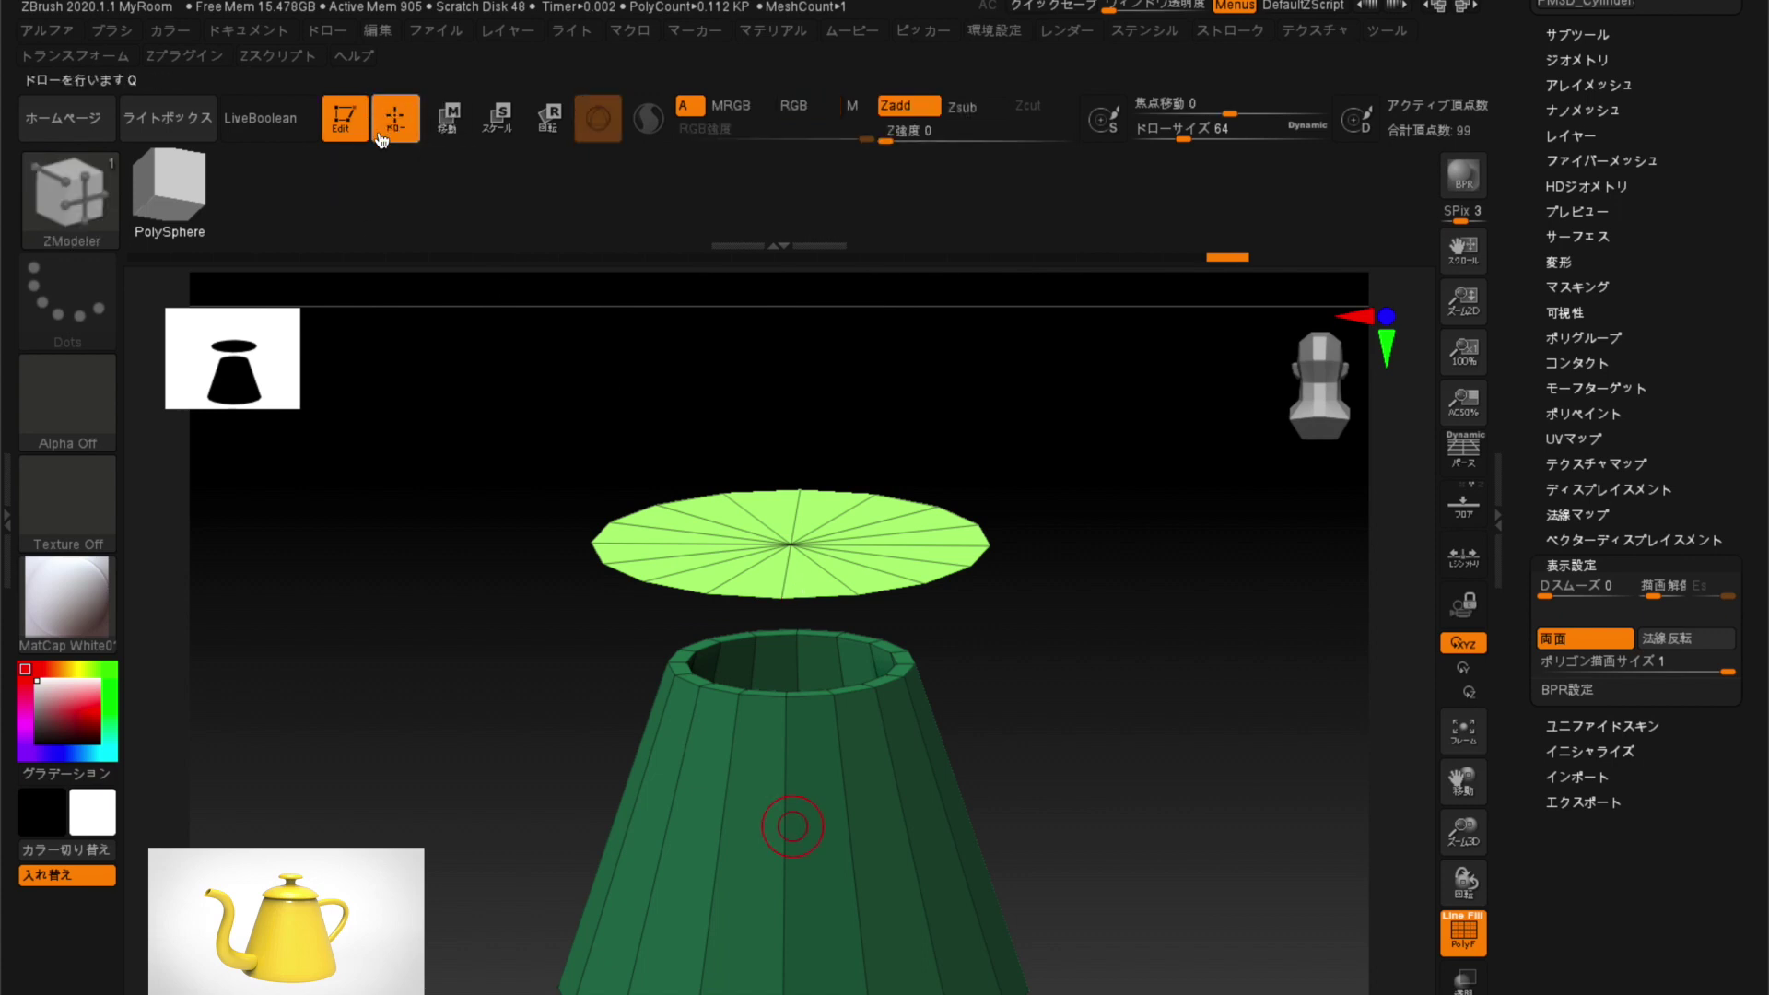
# Extrude the flat green disc into a thick slab with QMesh.
pyautogui.moveTo(515, 493); pyautogui.dragTo(521, 491)
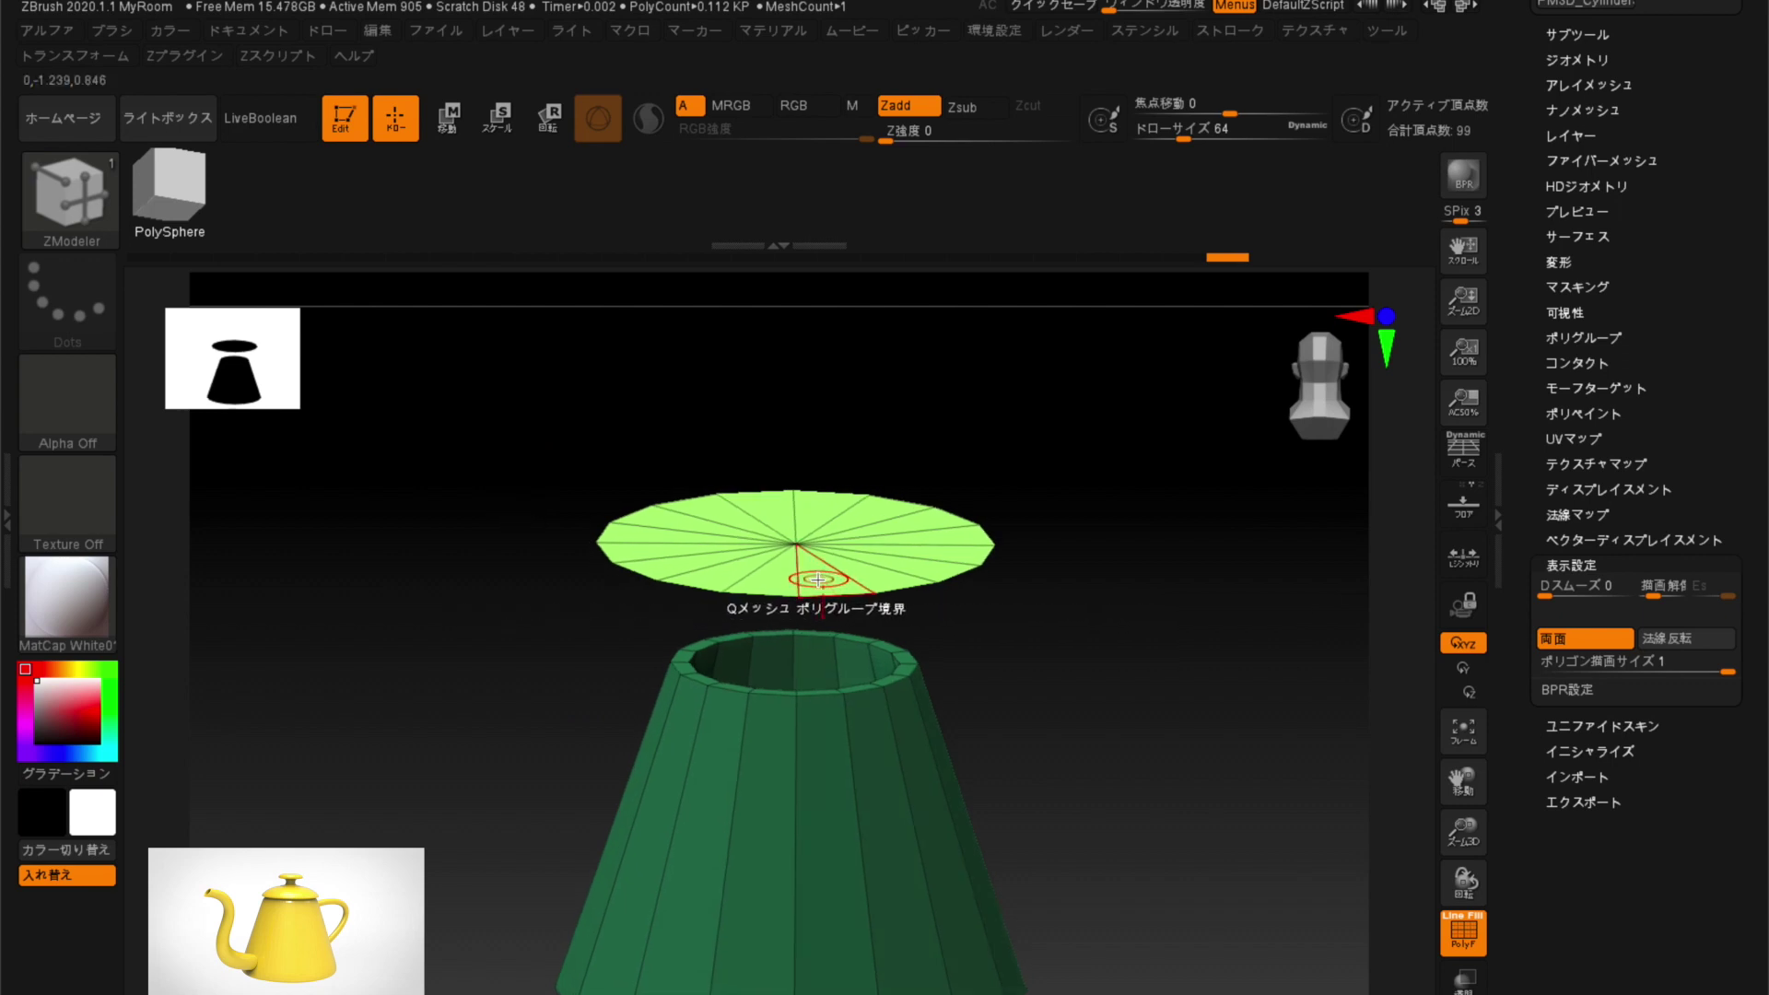
pyautogui.press('space')
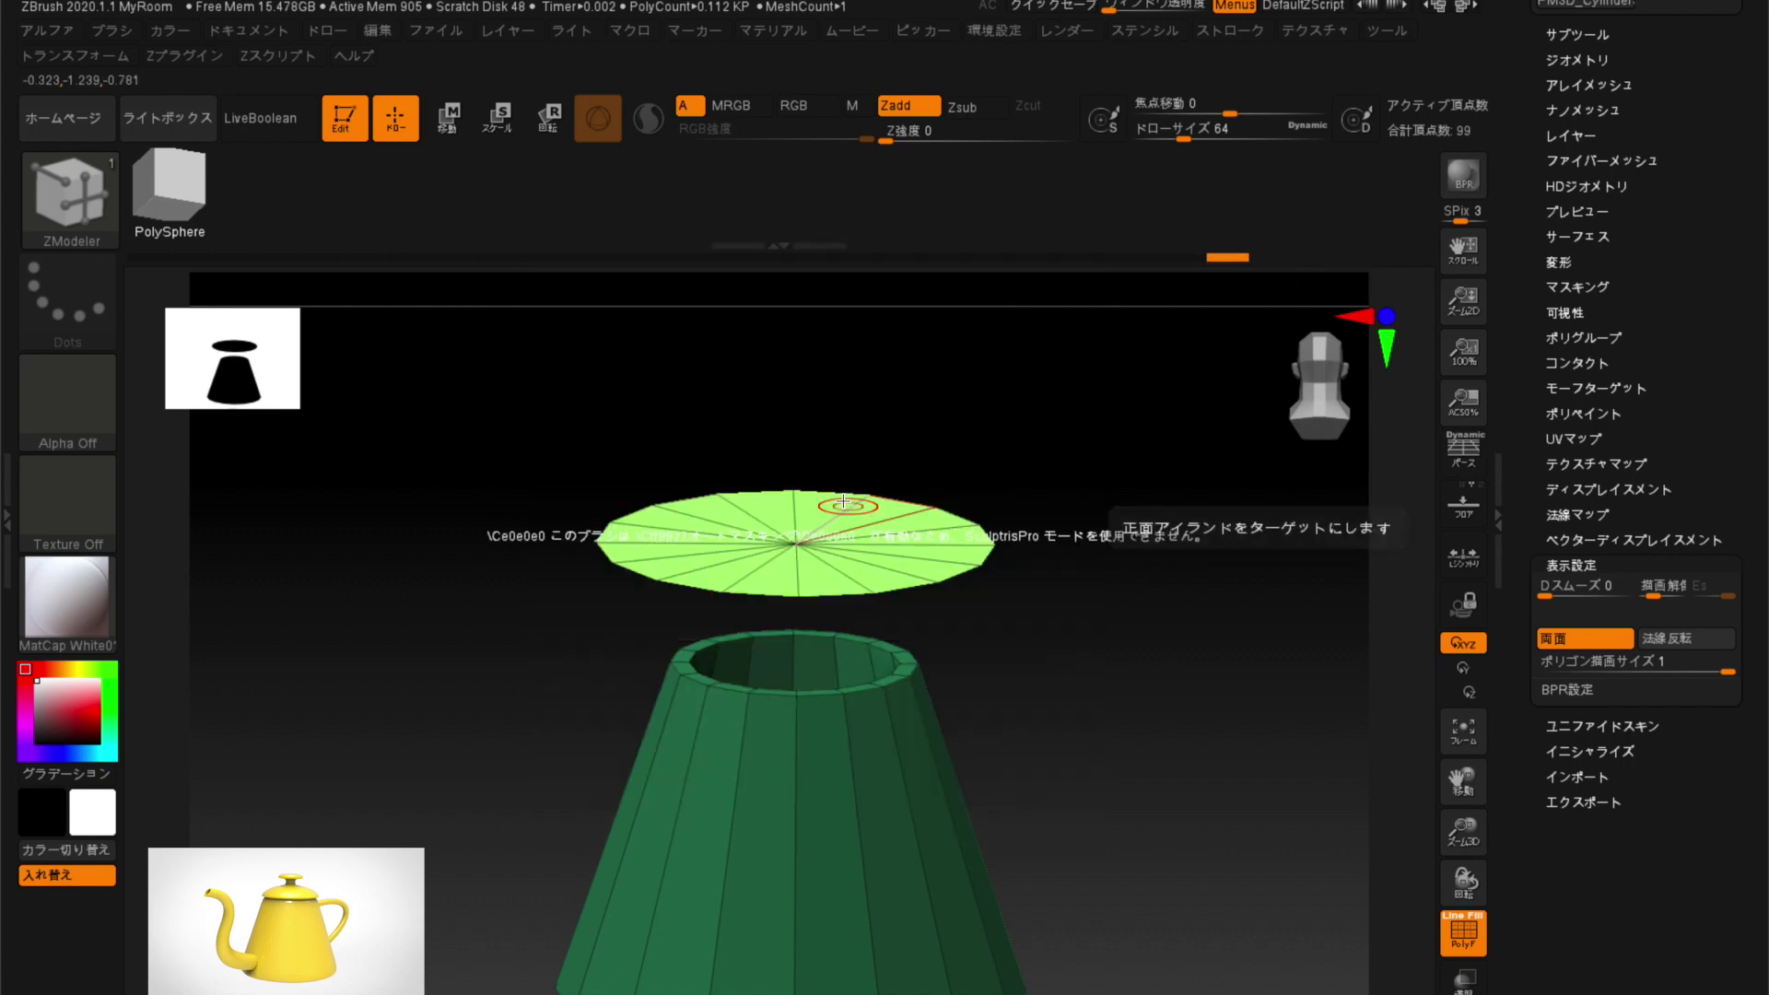
pyautogui.press('space')
pyautogui.click(935, 442)
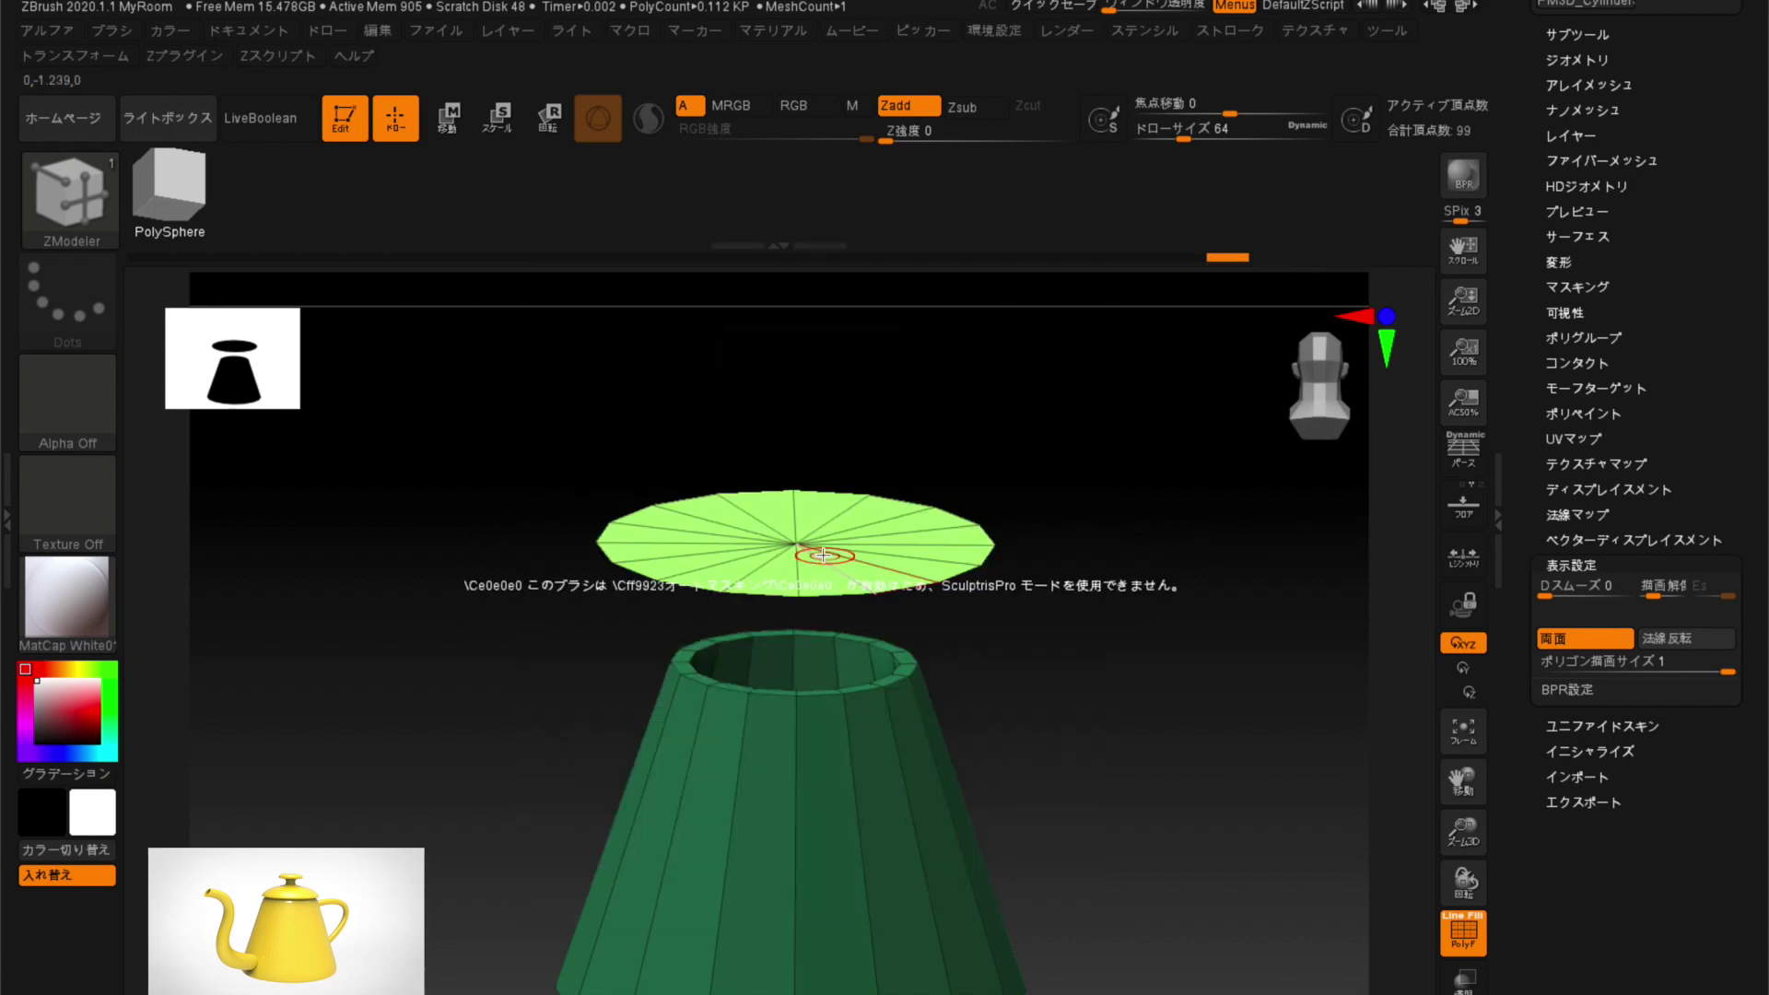
pyautogui.press('space')
pyautogui.click(1014, 466)
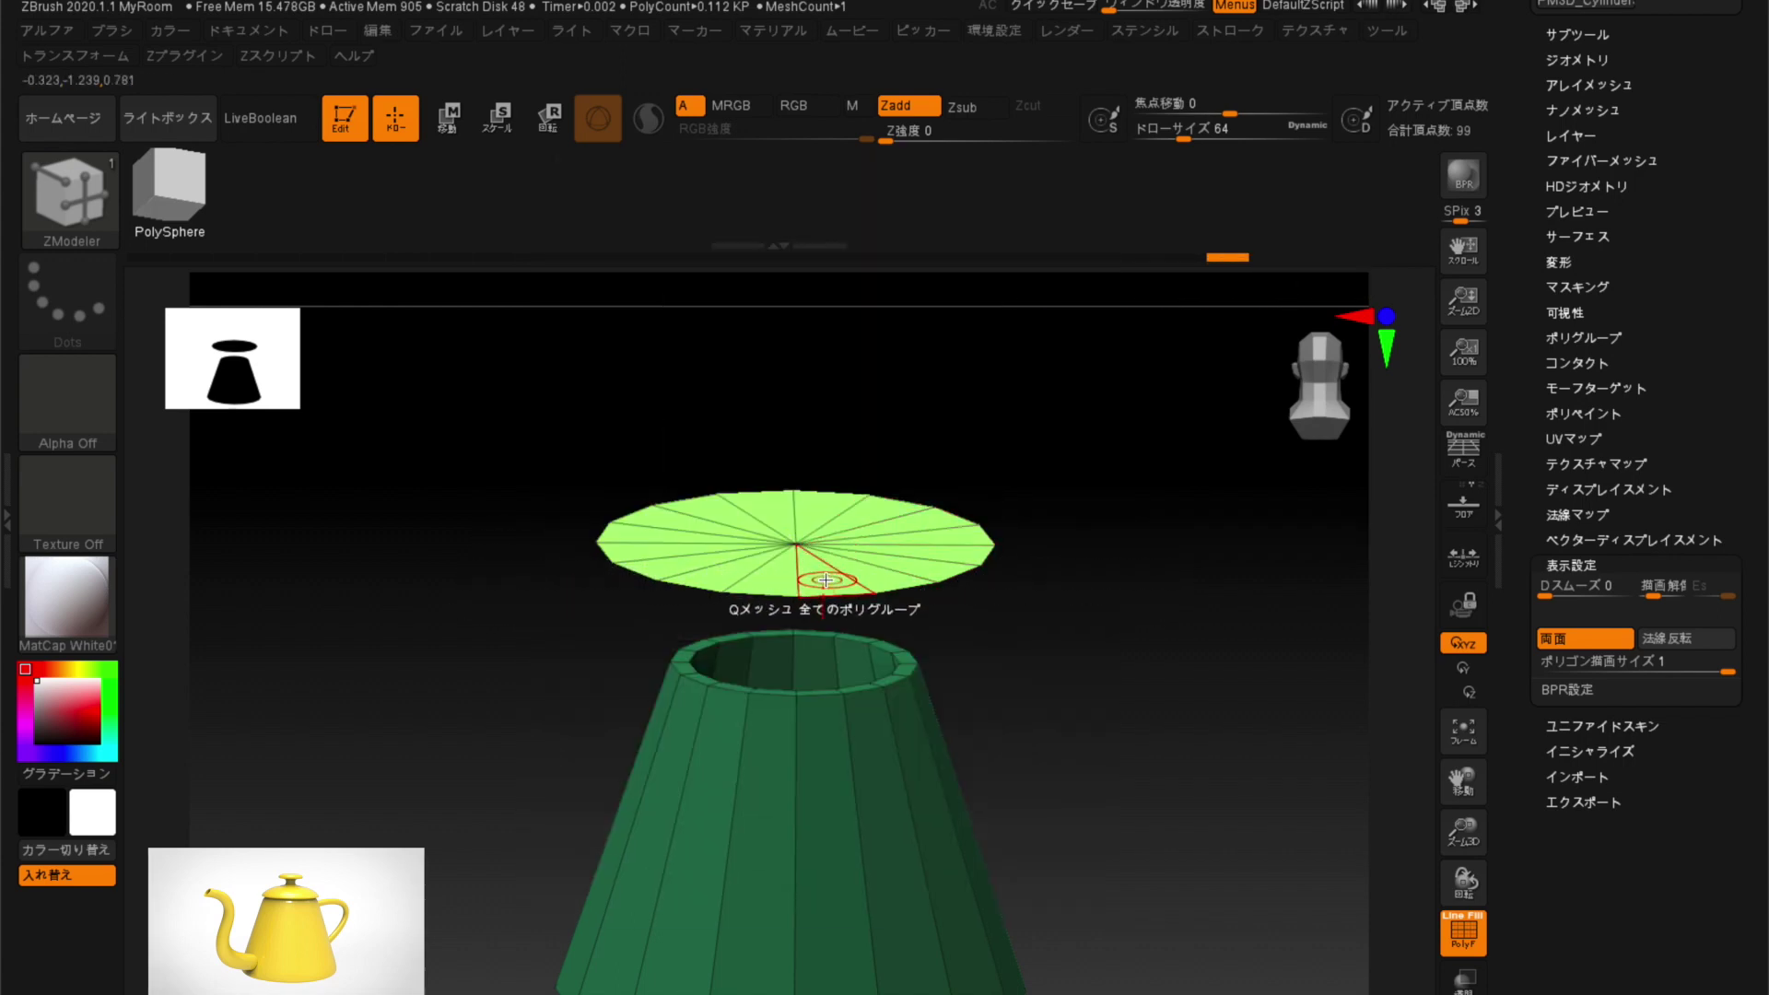
pyautogui.moveTo(828, 580); pyautogui.dragTo(819, 461)
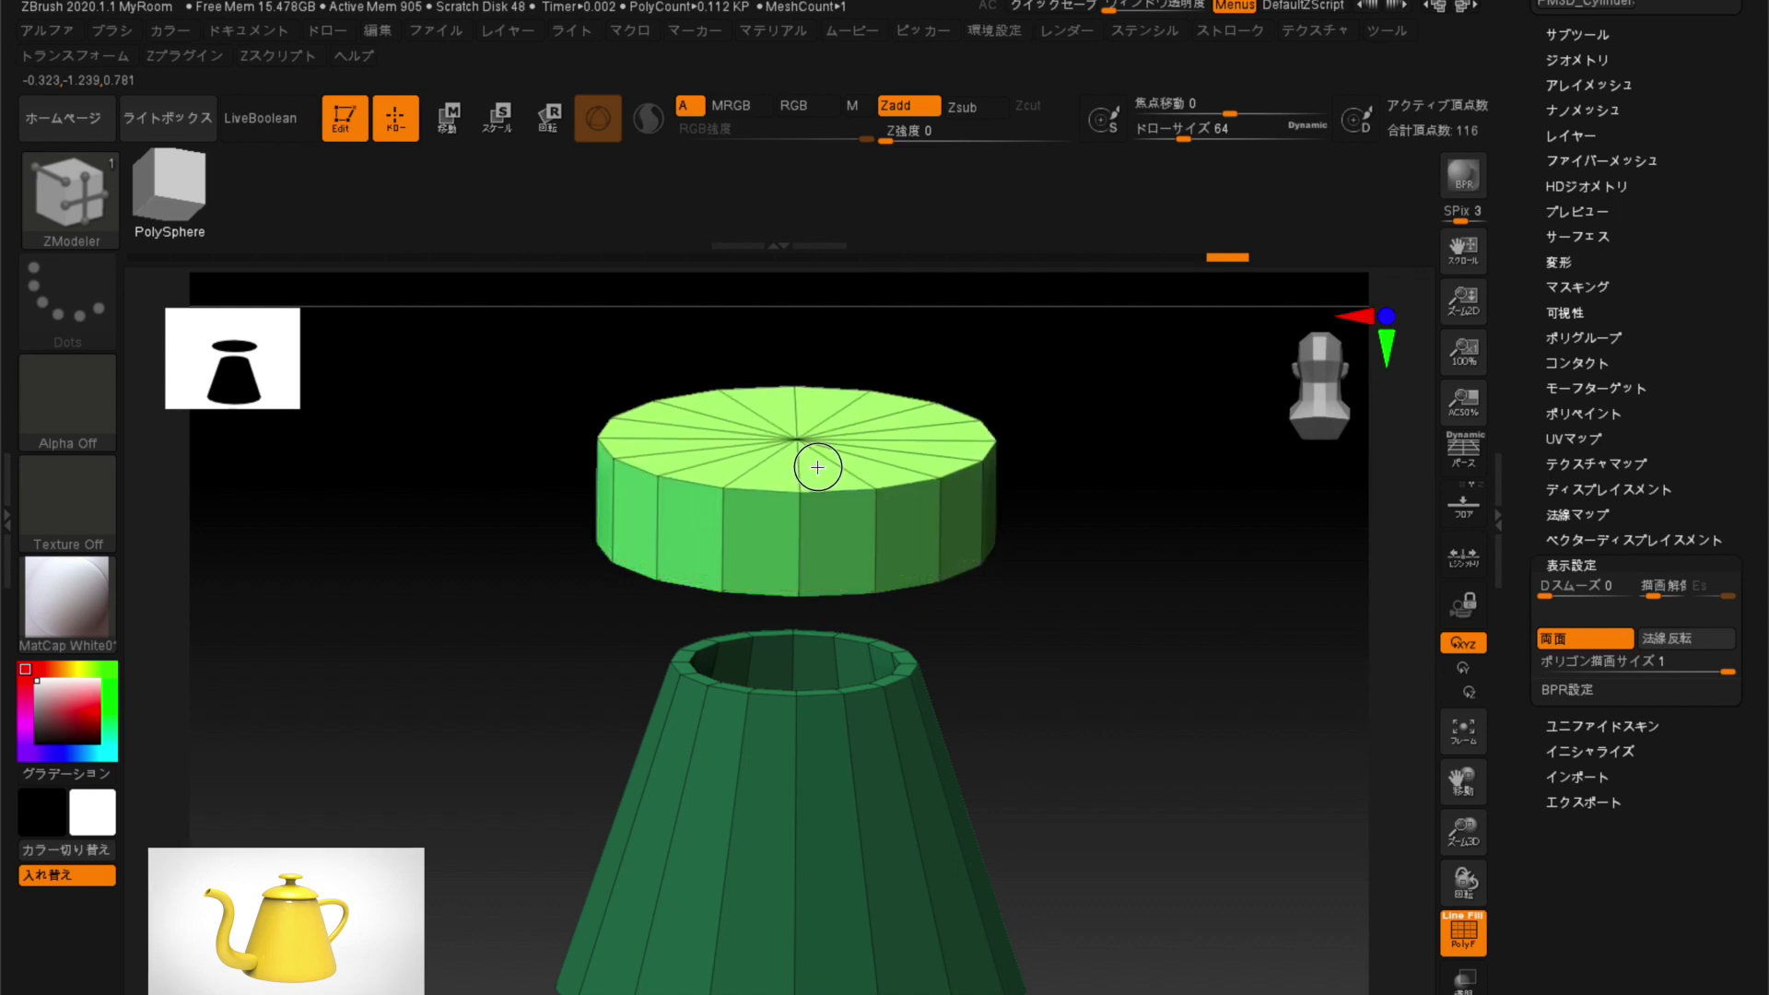
pyautogui.moveTo(818, 461); pyautogui.dragTo(816, 454)
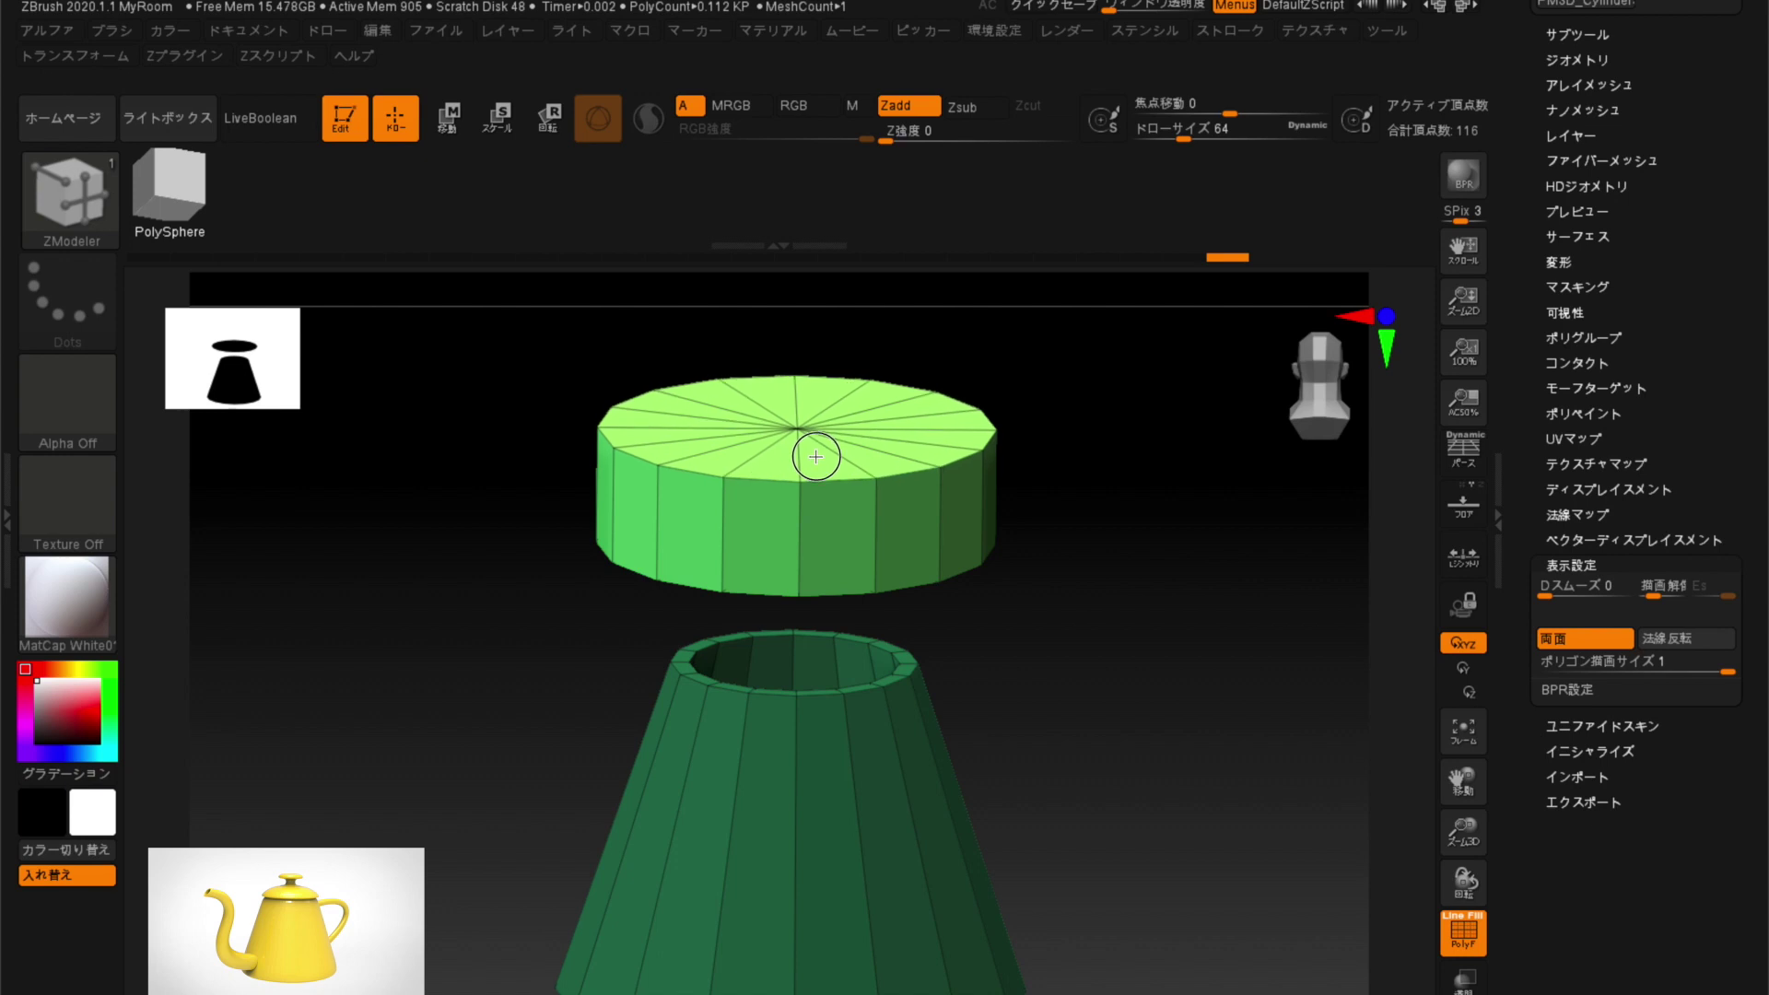
# Orbit around the slab to check its underside.
pyautogui.moveTo(589, 516)
pyautogui.mouseDown()
pyautogui.moveTo(486, 548)
pyautogui.moveTo(516, 472)
pyautogui.moveTo(541, 525)
pyautogui.moveTo(497, 577)
pyautogui.moveTo(690, 357)
pyautogui.mouseUp()
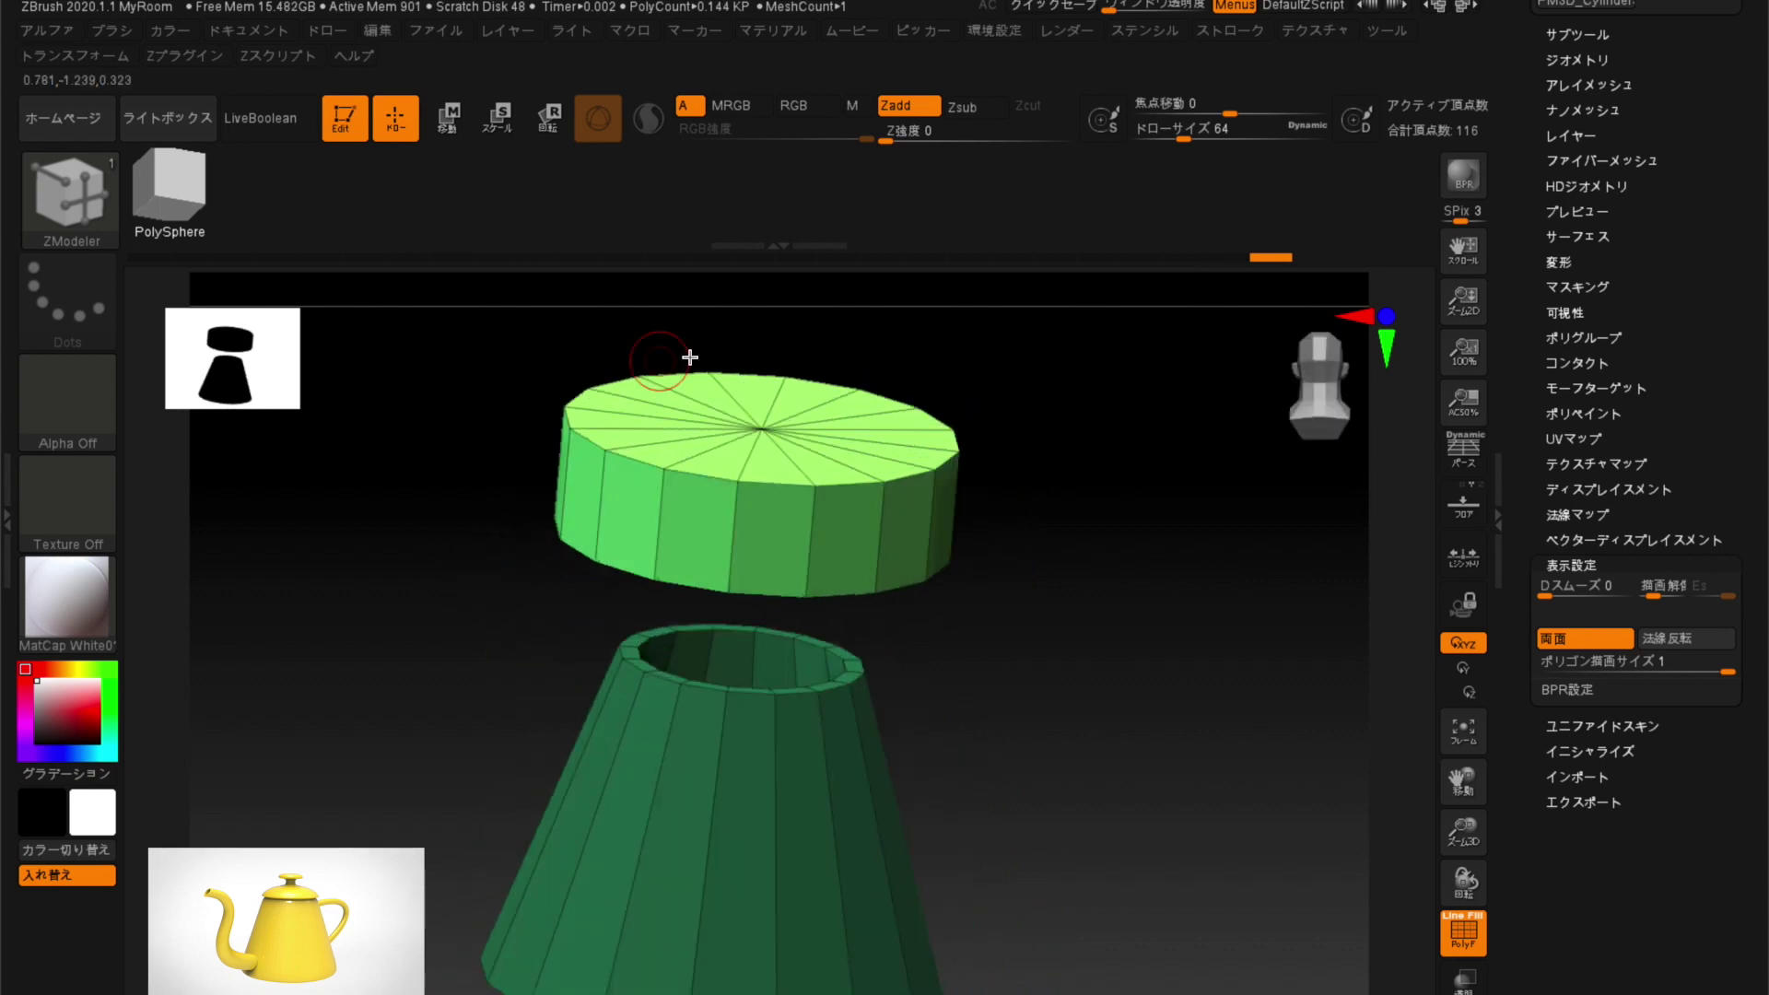
pyautogui.moveTo(439, 641); pyautogui.dragTo(461, 626)
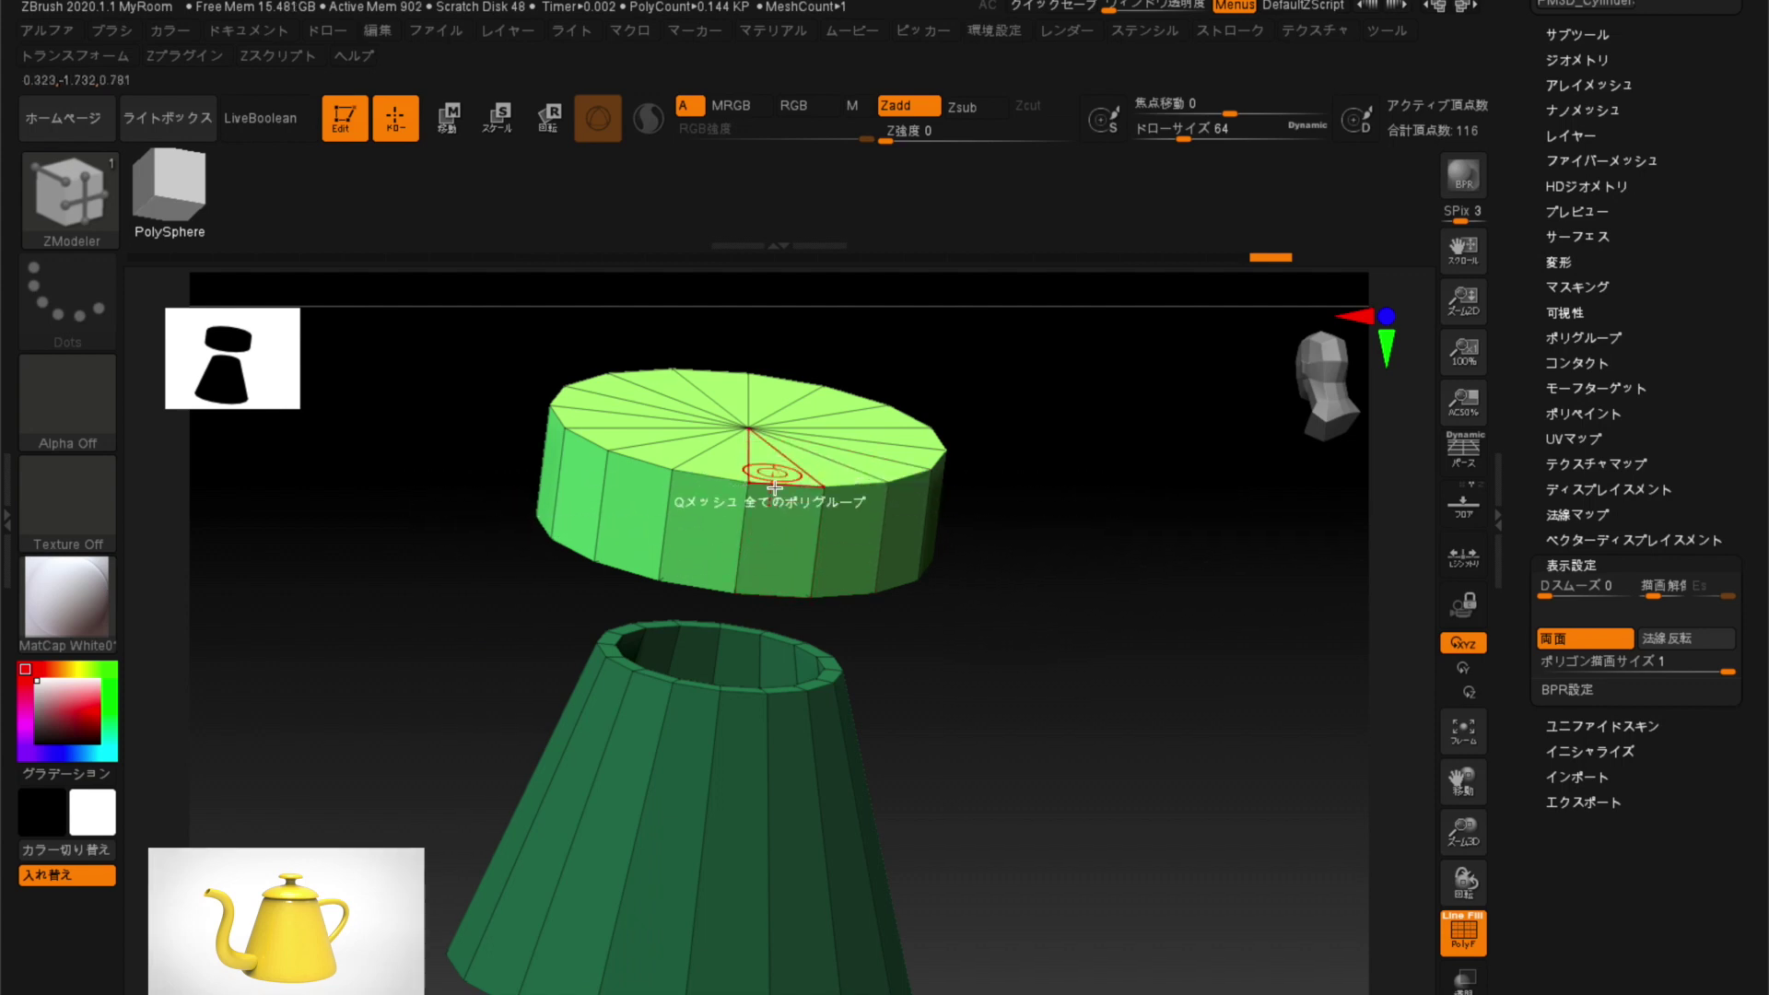
pyautogui.press('space')
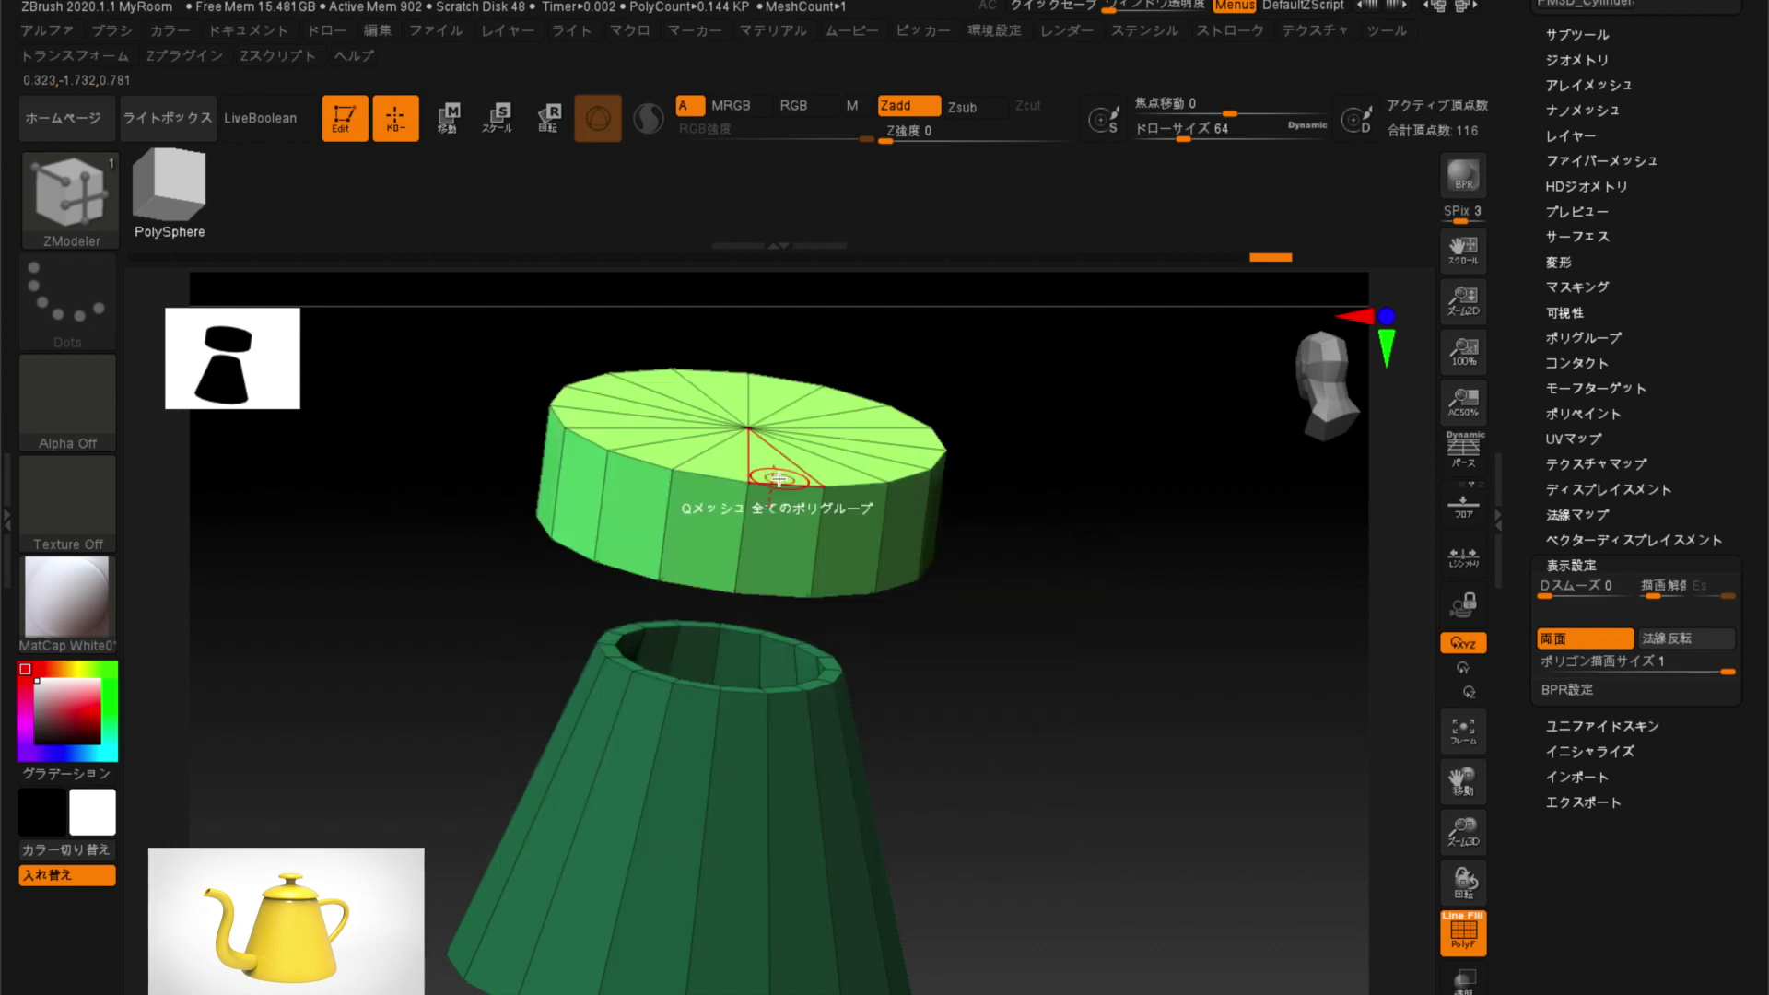
pyautogui.press('space')
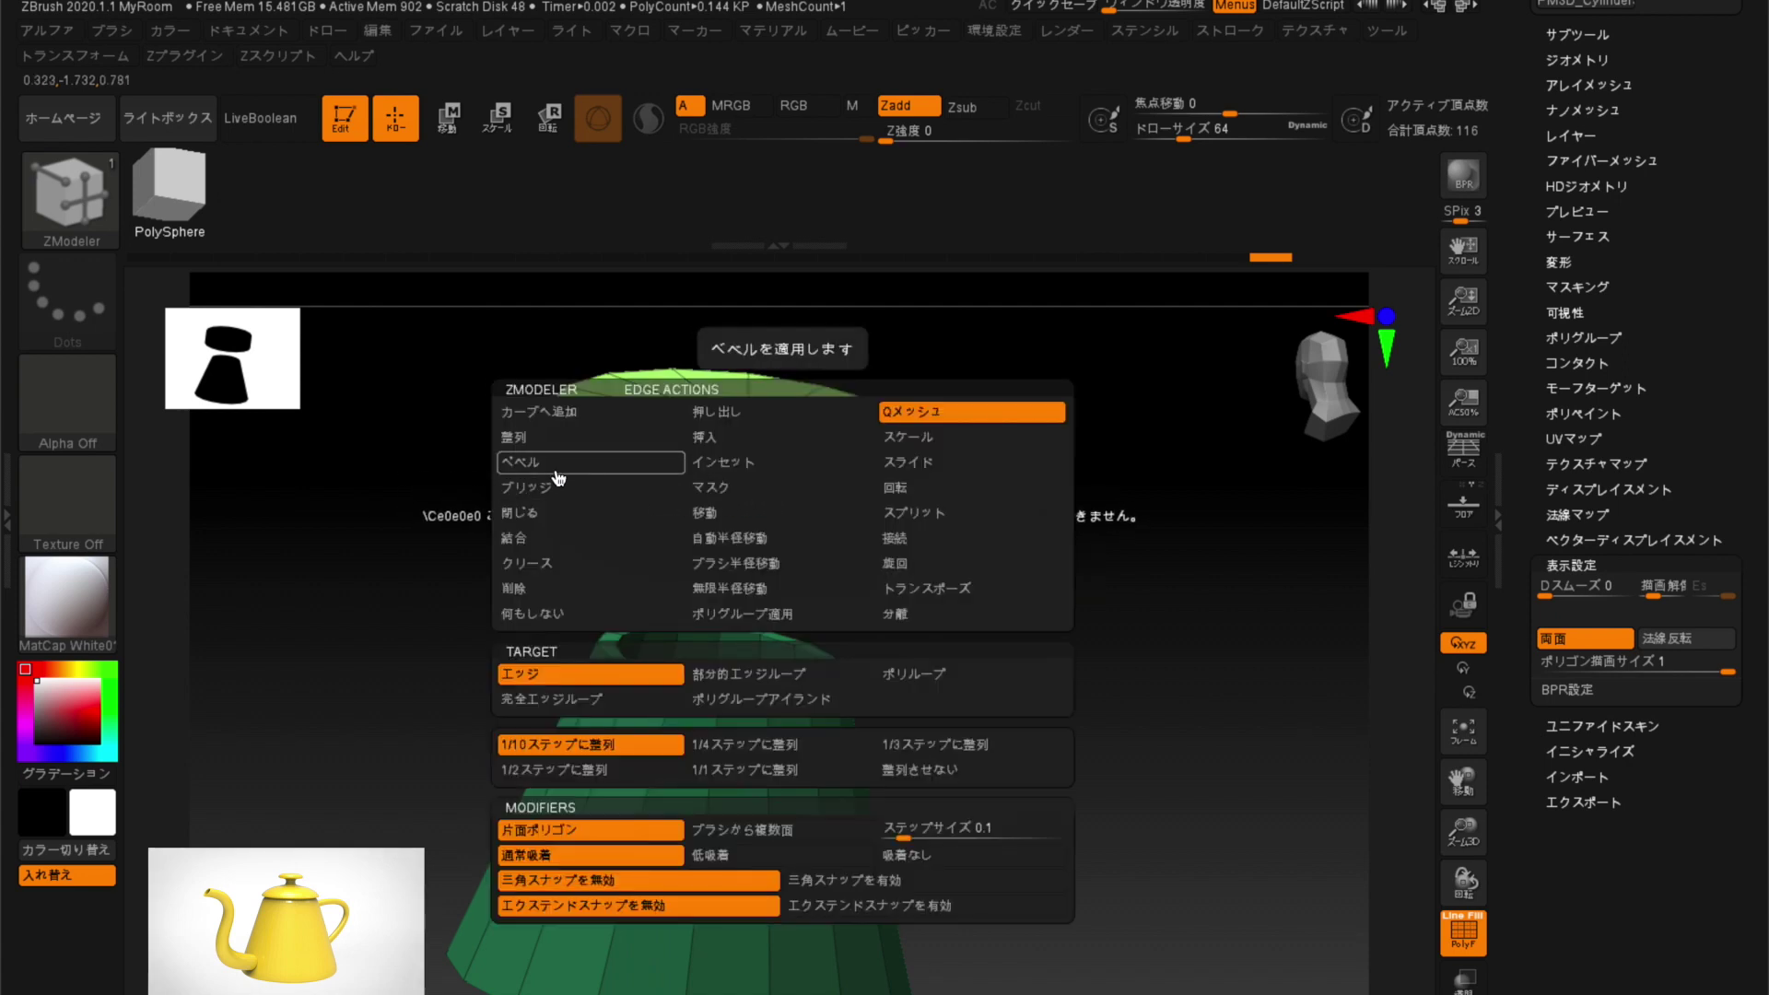
# Bevel the slab's top rim into a wide sloped band.
pyautogui.click(532, 463)
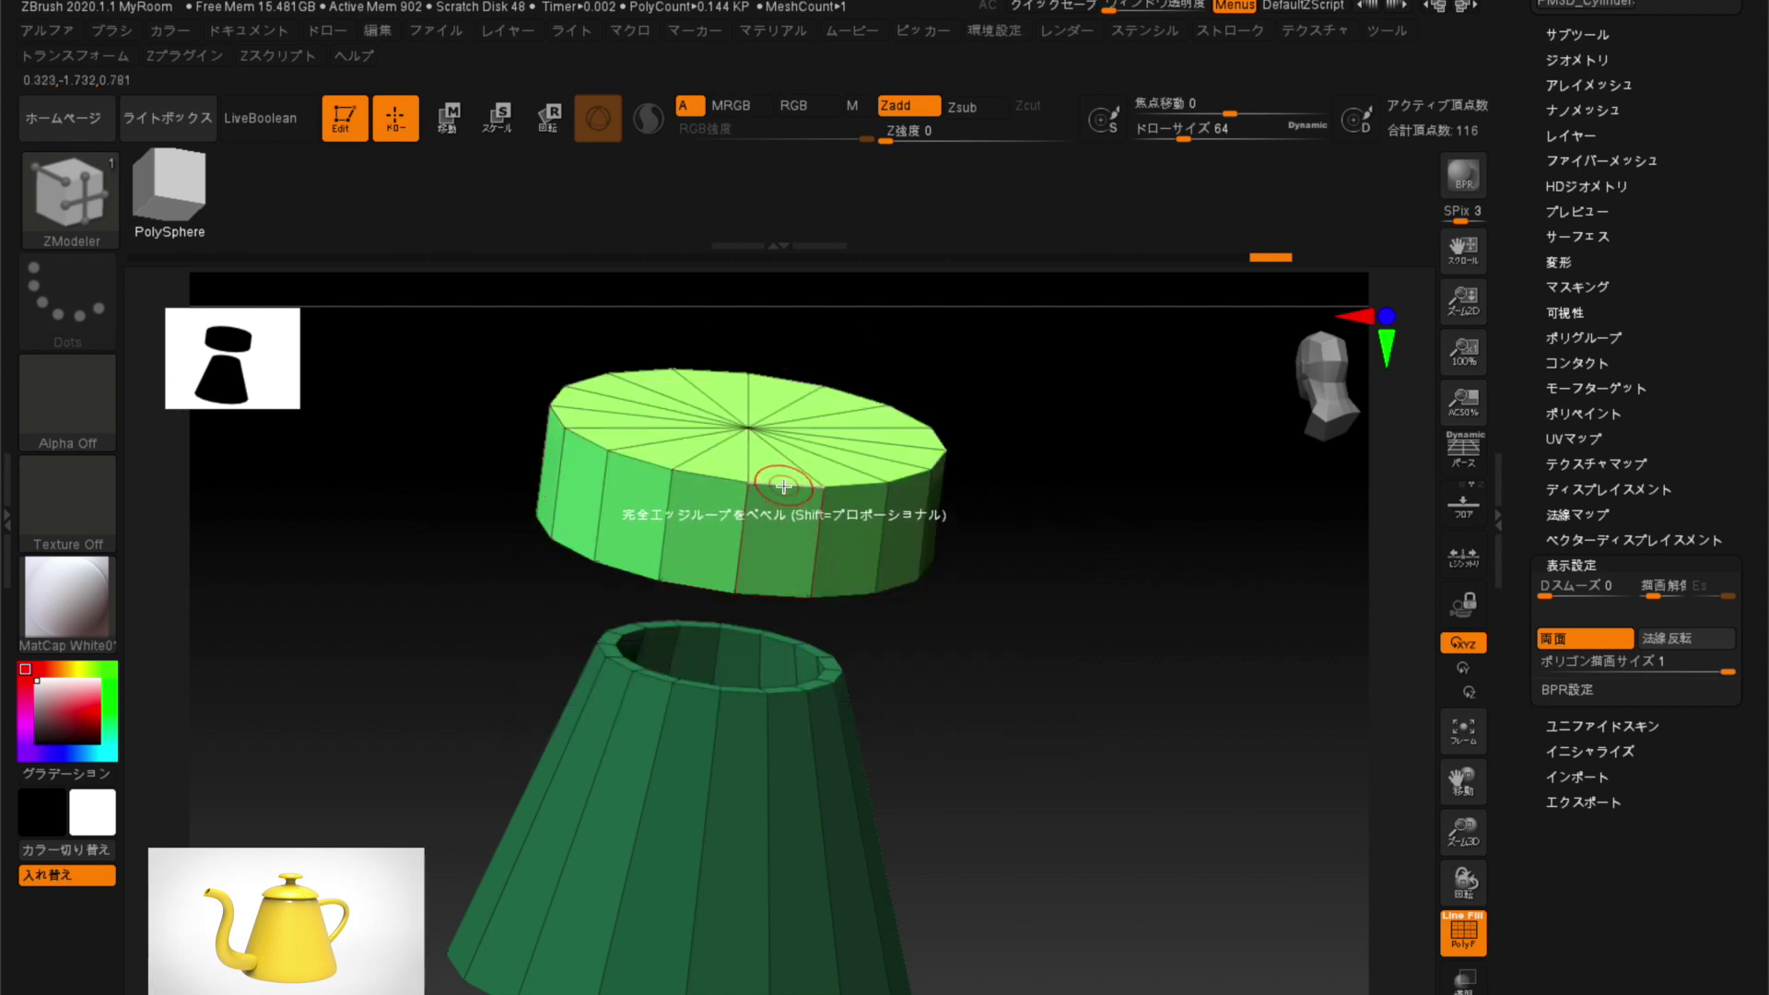
pyautogui.moveTo(783, 494); pyautogui.dragTo(778, 547)
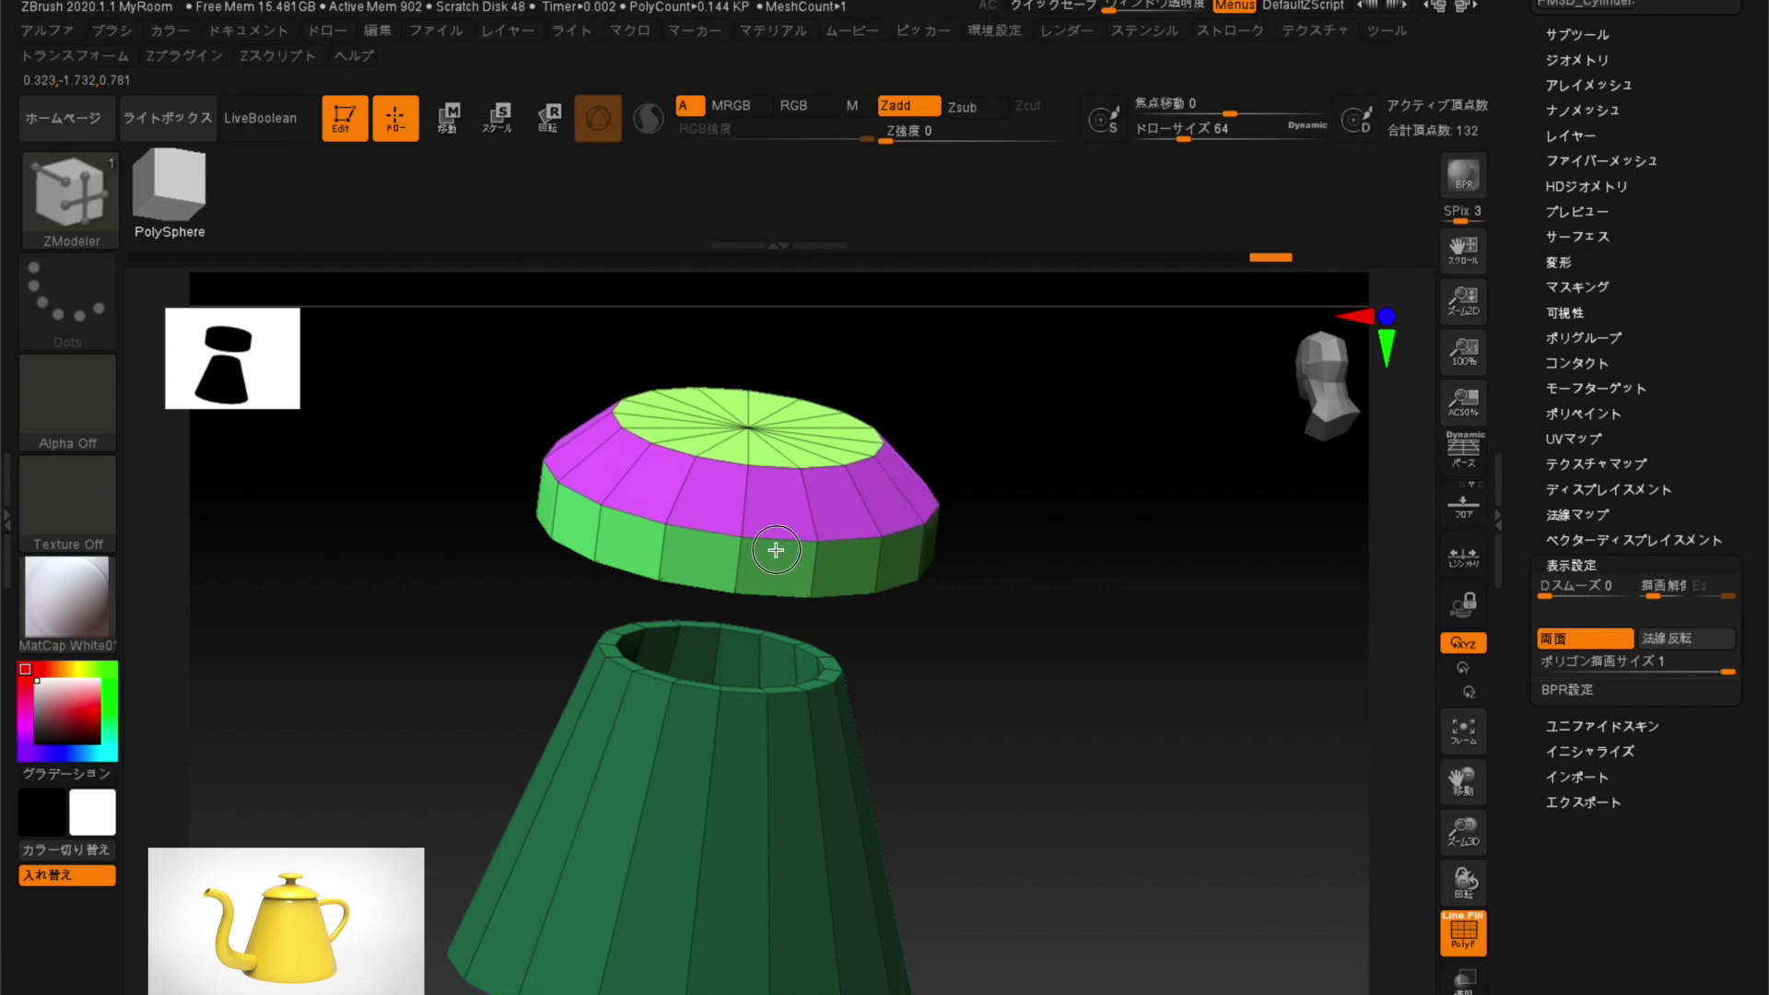
pyautogui.moveTo(775, 548); pyautogui.dragTo(775, 550)
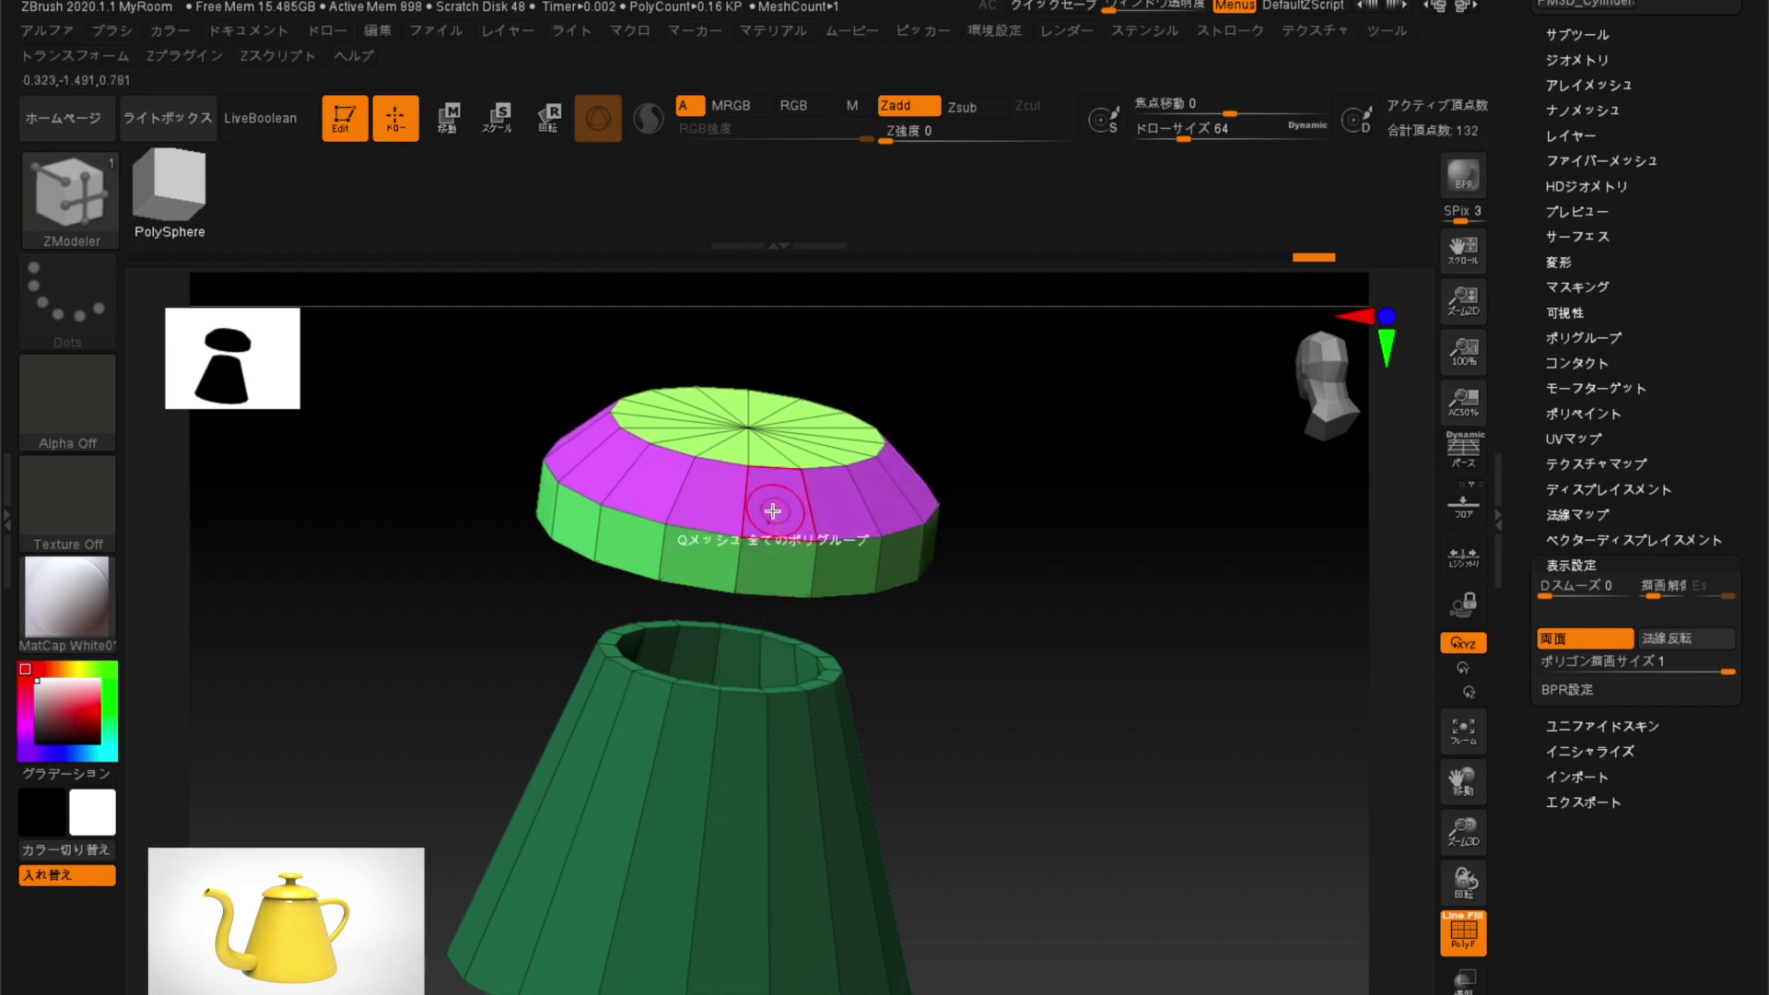
pyautogui.moveTo(514, 400)
pyautogui.mouseDown()
pyautogui.moveTo(467, 395)
pyautogui.moveTo(479, 410)
pyautogui.mouseUp()
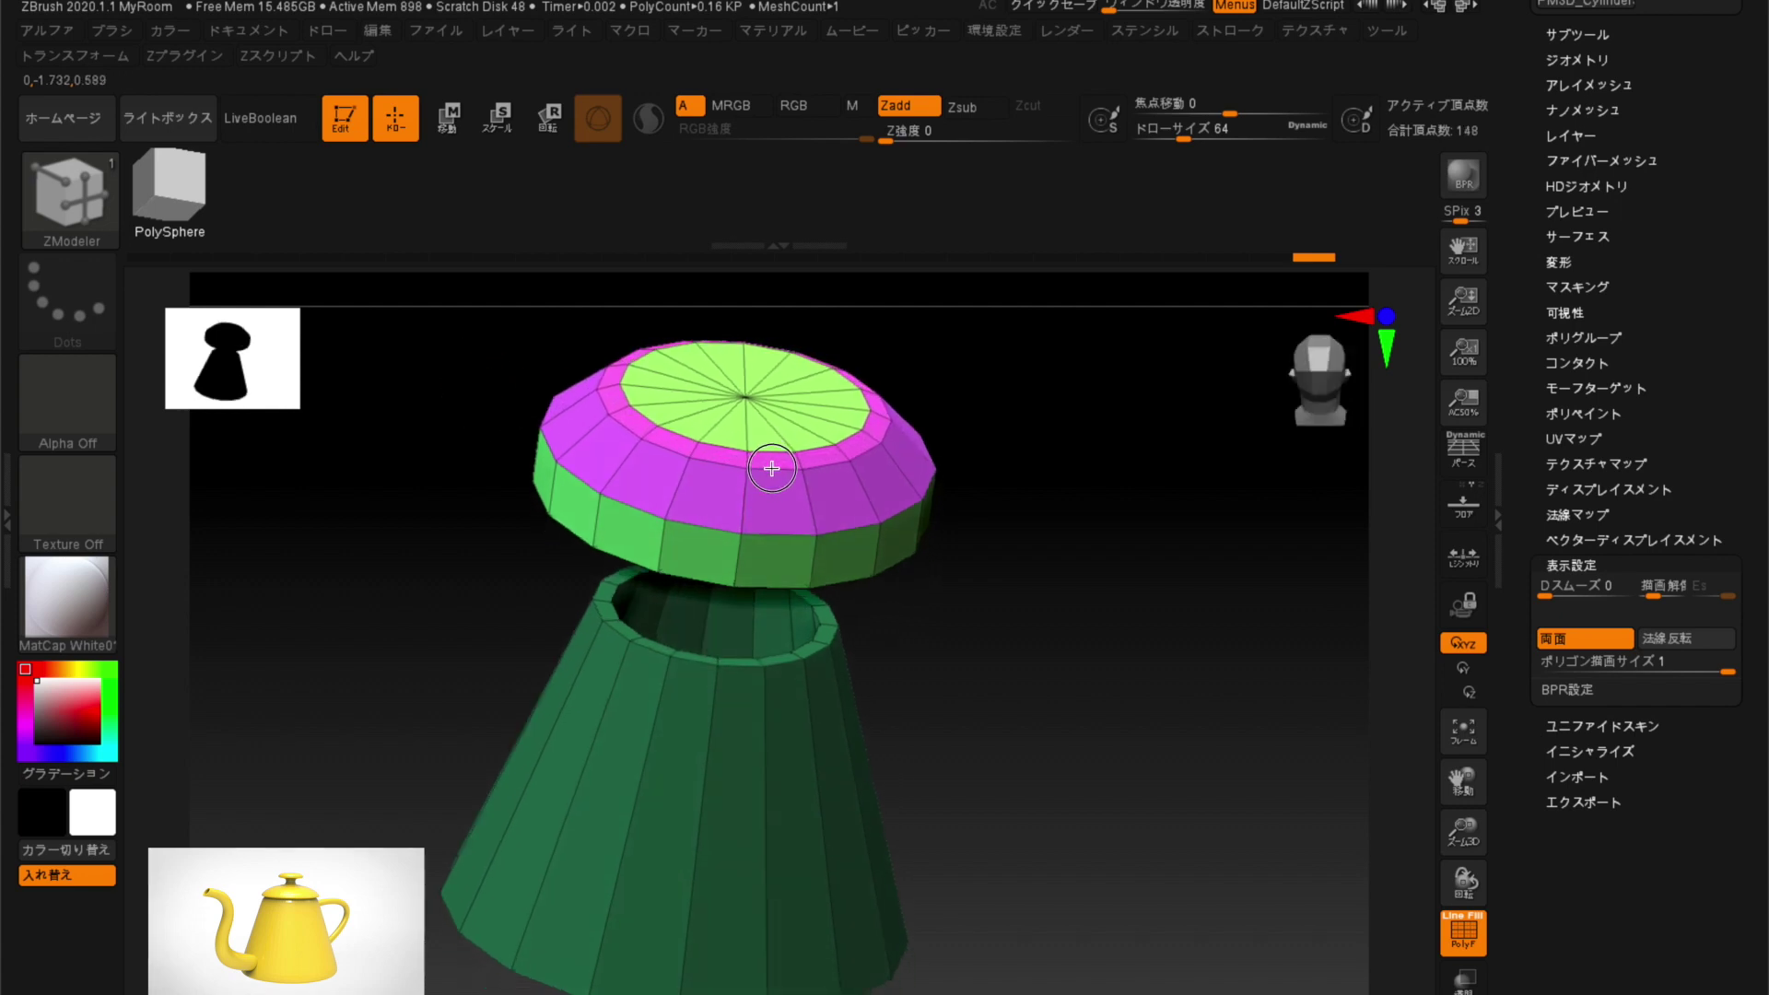
pyautogui.moveTo(772, 481); pyautogui.dragTo(536, 598)
pyautogui.moveTo(433, 544)
pyautogui.mouseDown()
pyautogui.moveTo(427, 620)
pyautogui.moveTo(469, 671)
pyautogui.moveTo(479, 759)
pyautogui.moveTo(483, 681)
pyautogui.mouseUp()
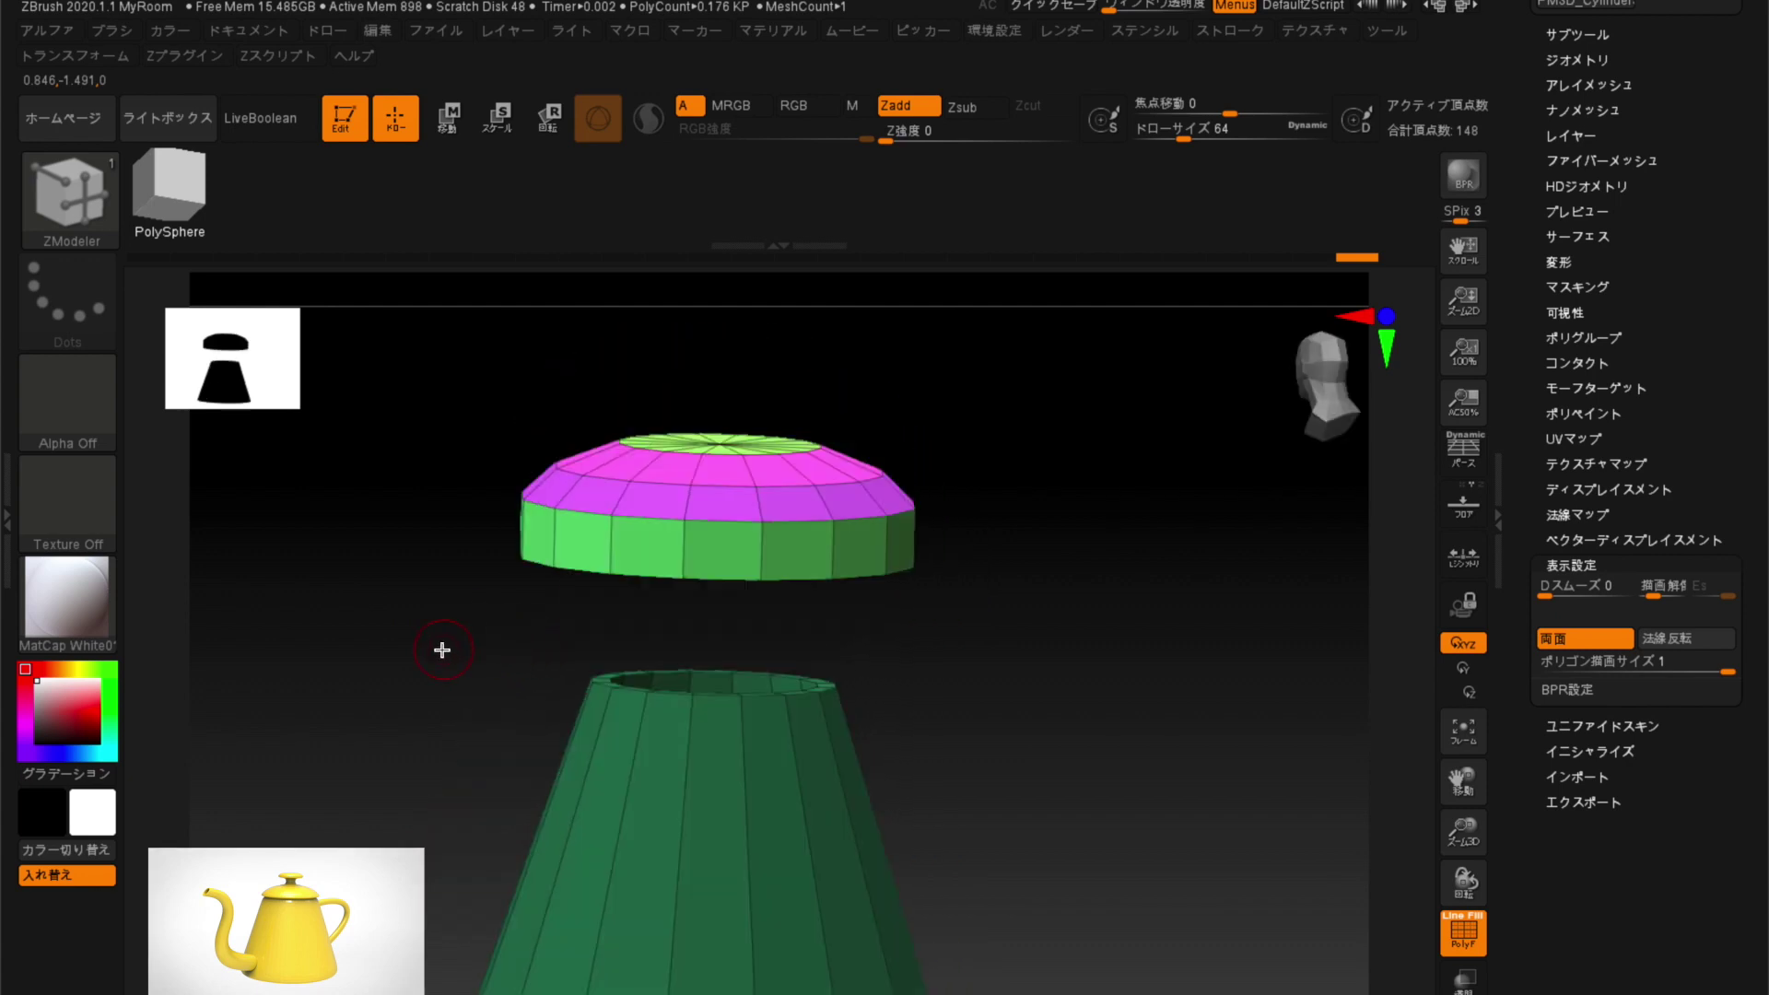
# Insert a horizontal edge loop around the lid's side band.
pyautogui.press('space')
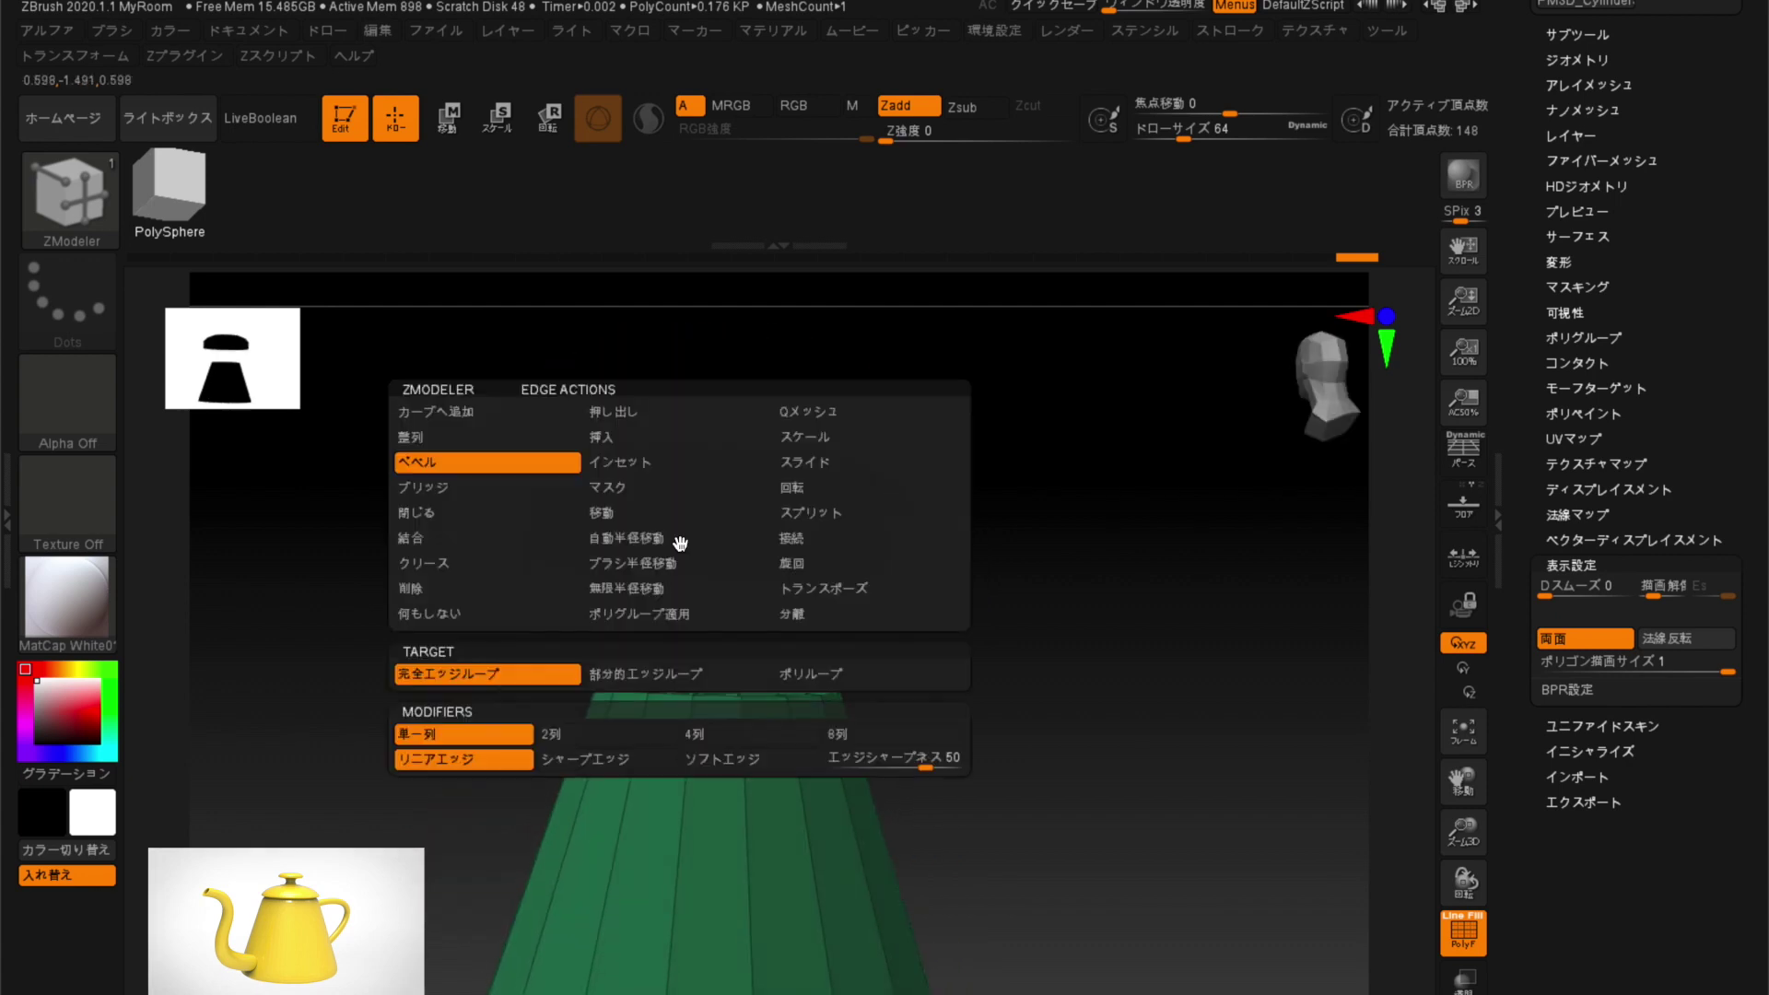
pyautogui.click(601, 436)
pyautogui.click(682, 540)
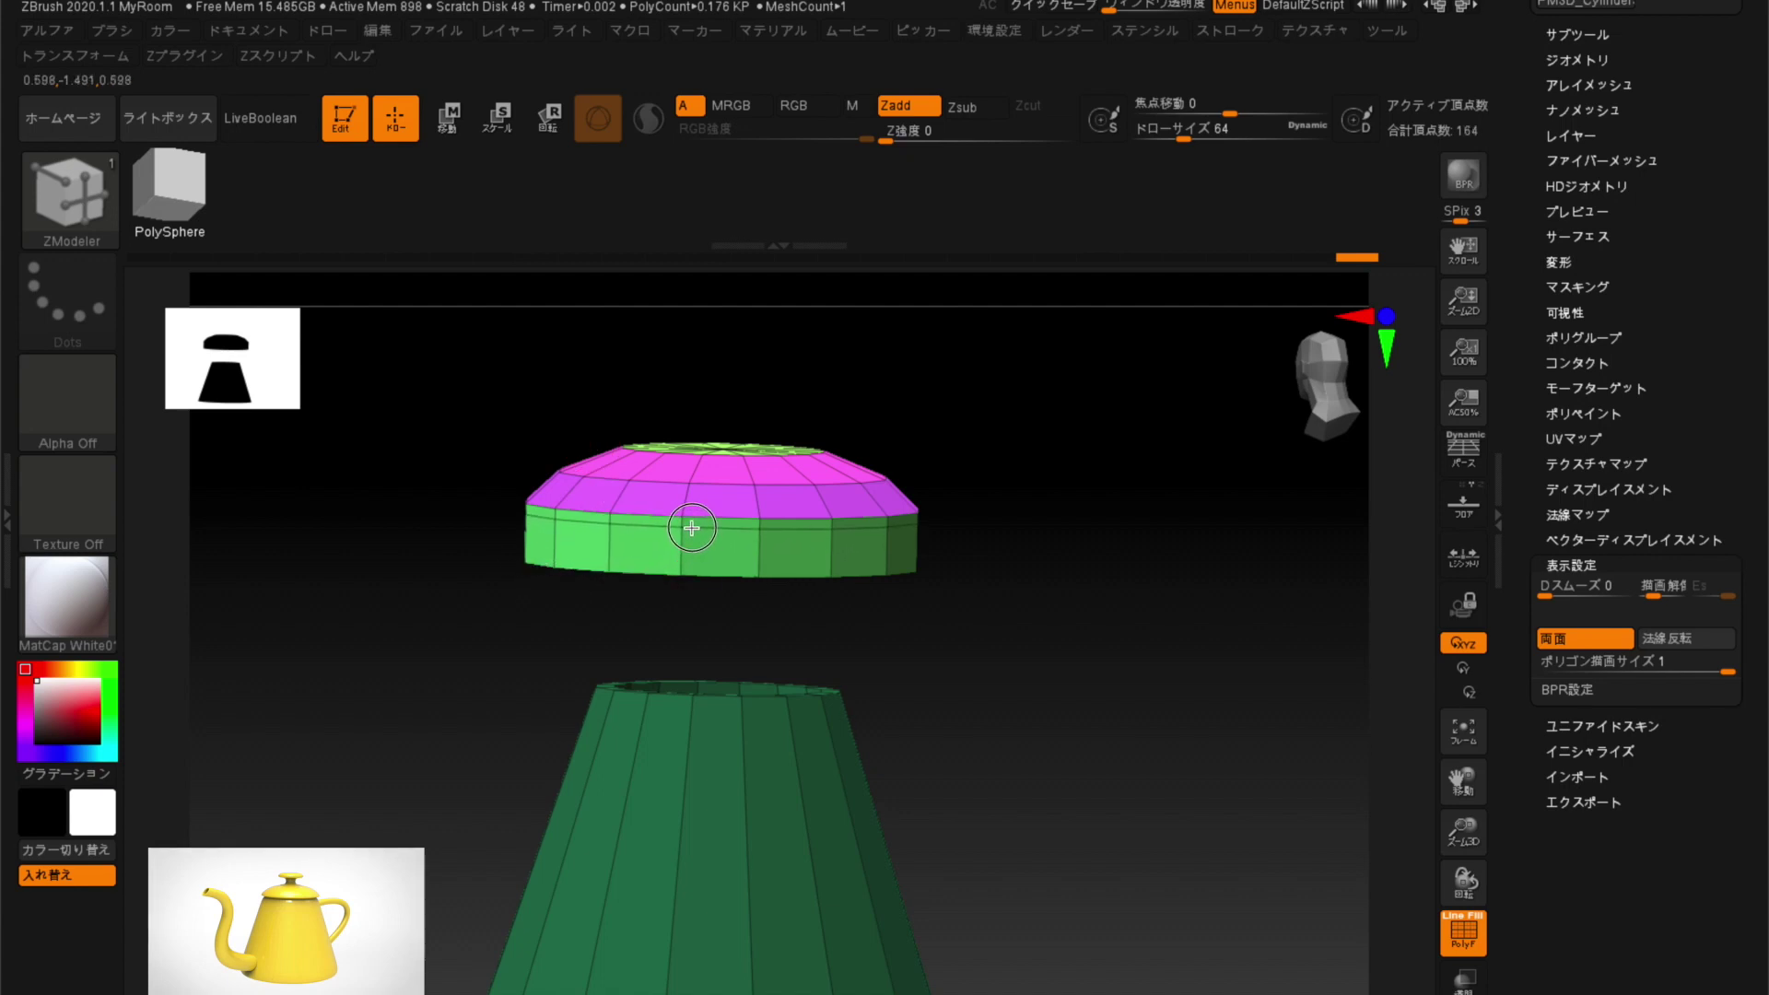
pyautogui.moveTo(516, 608); pyautogui.dragTo(474, 770)
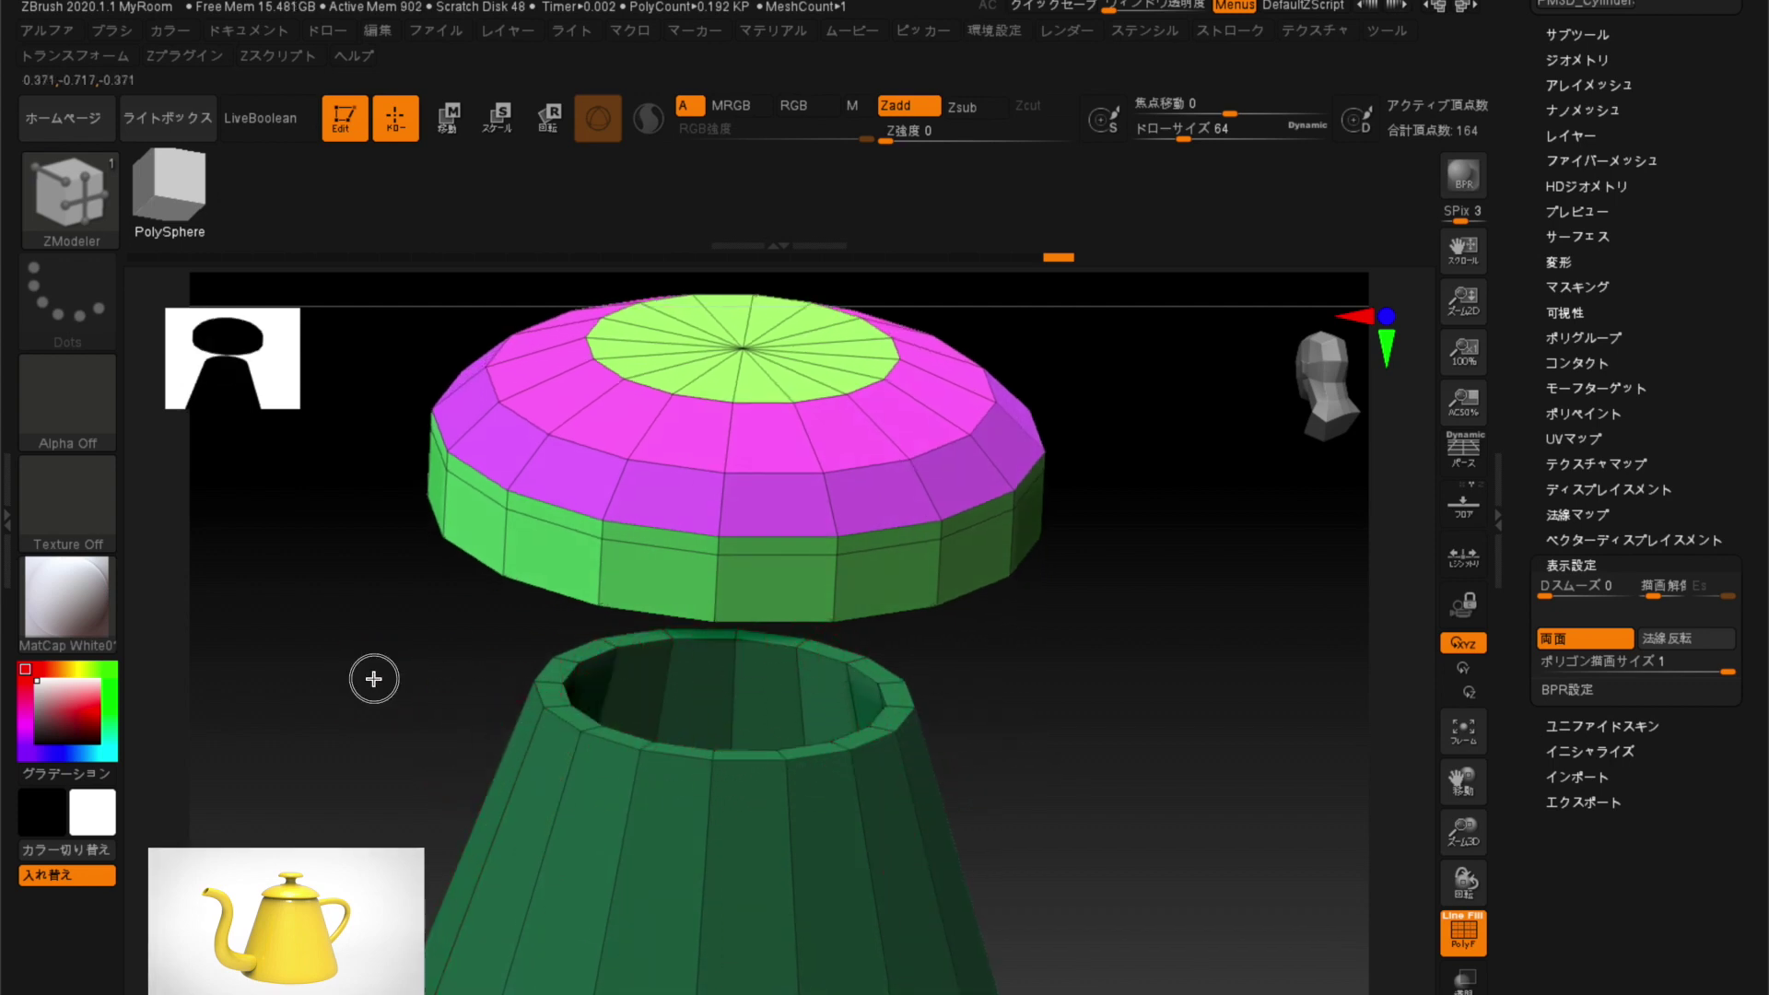
pyautogui.moveTo(374, 685); pyautogui.dragTo(479, 613)
pyautogui.press('space')
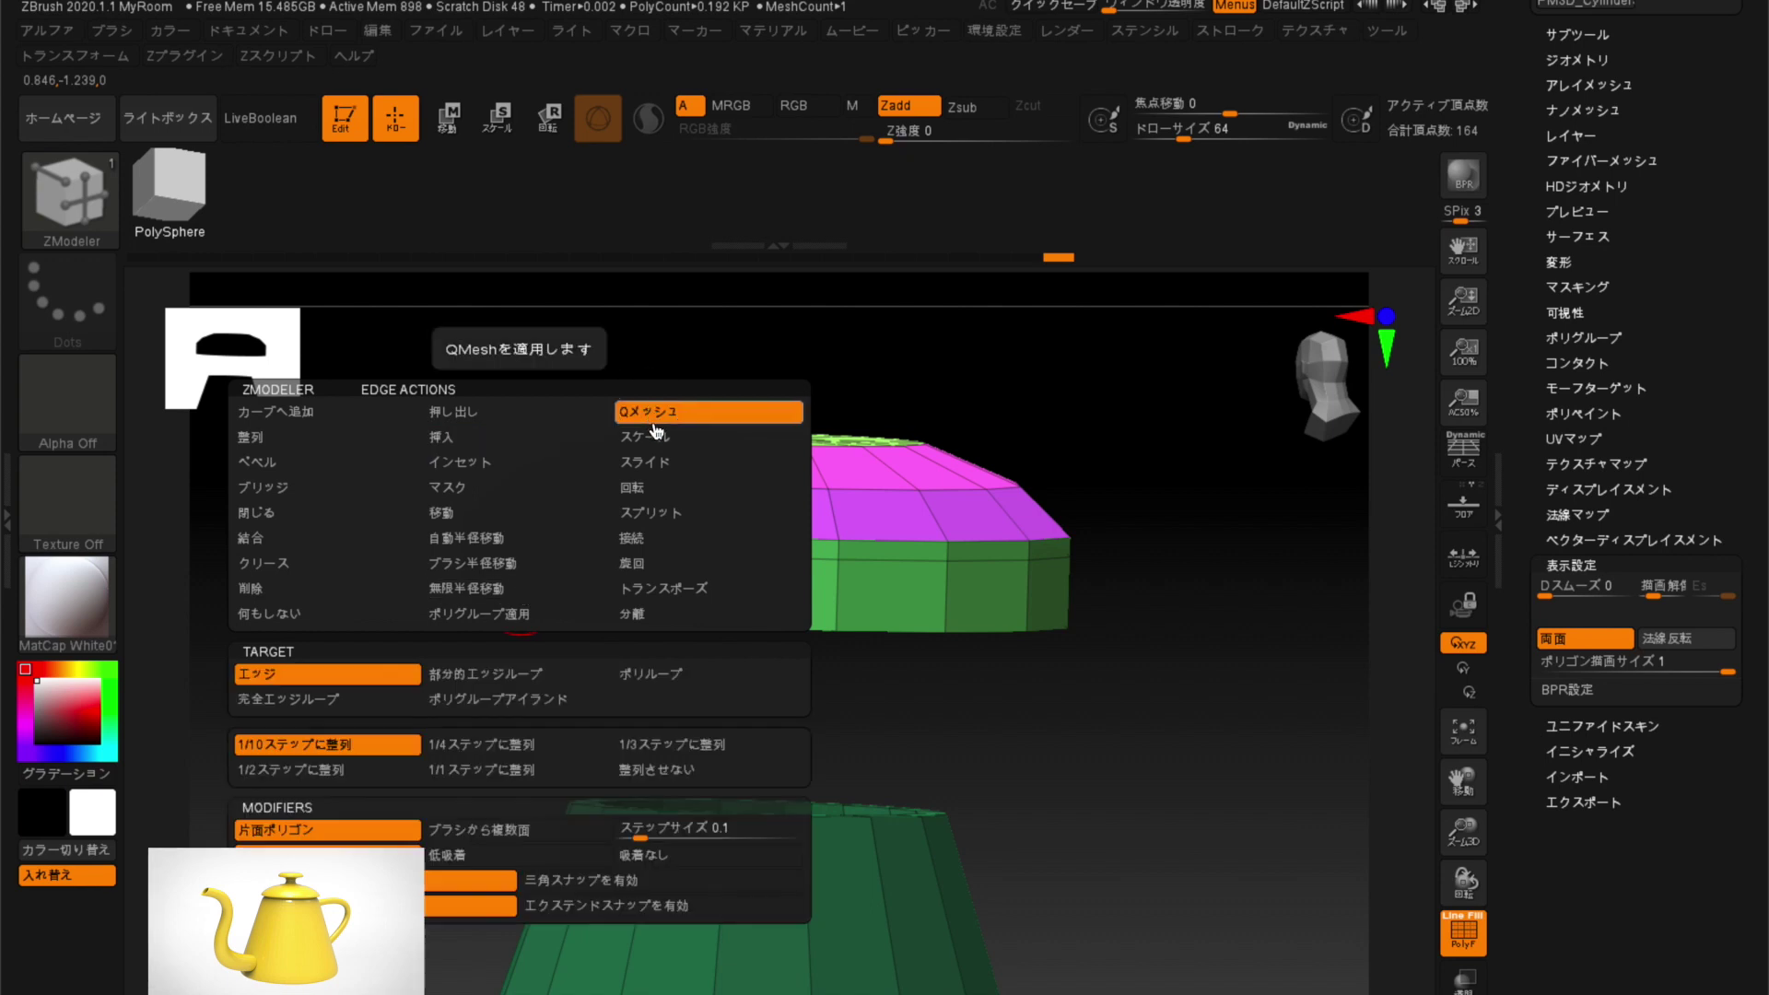
# Set the QMesh target to PolyLoop and extrude a loop of side faces outward.
pyautogui.click(651, 428)
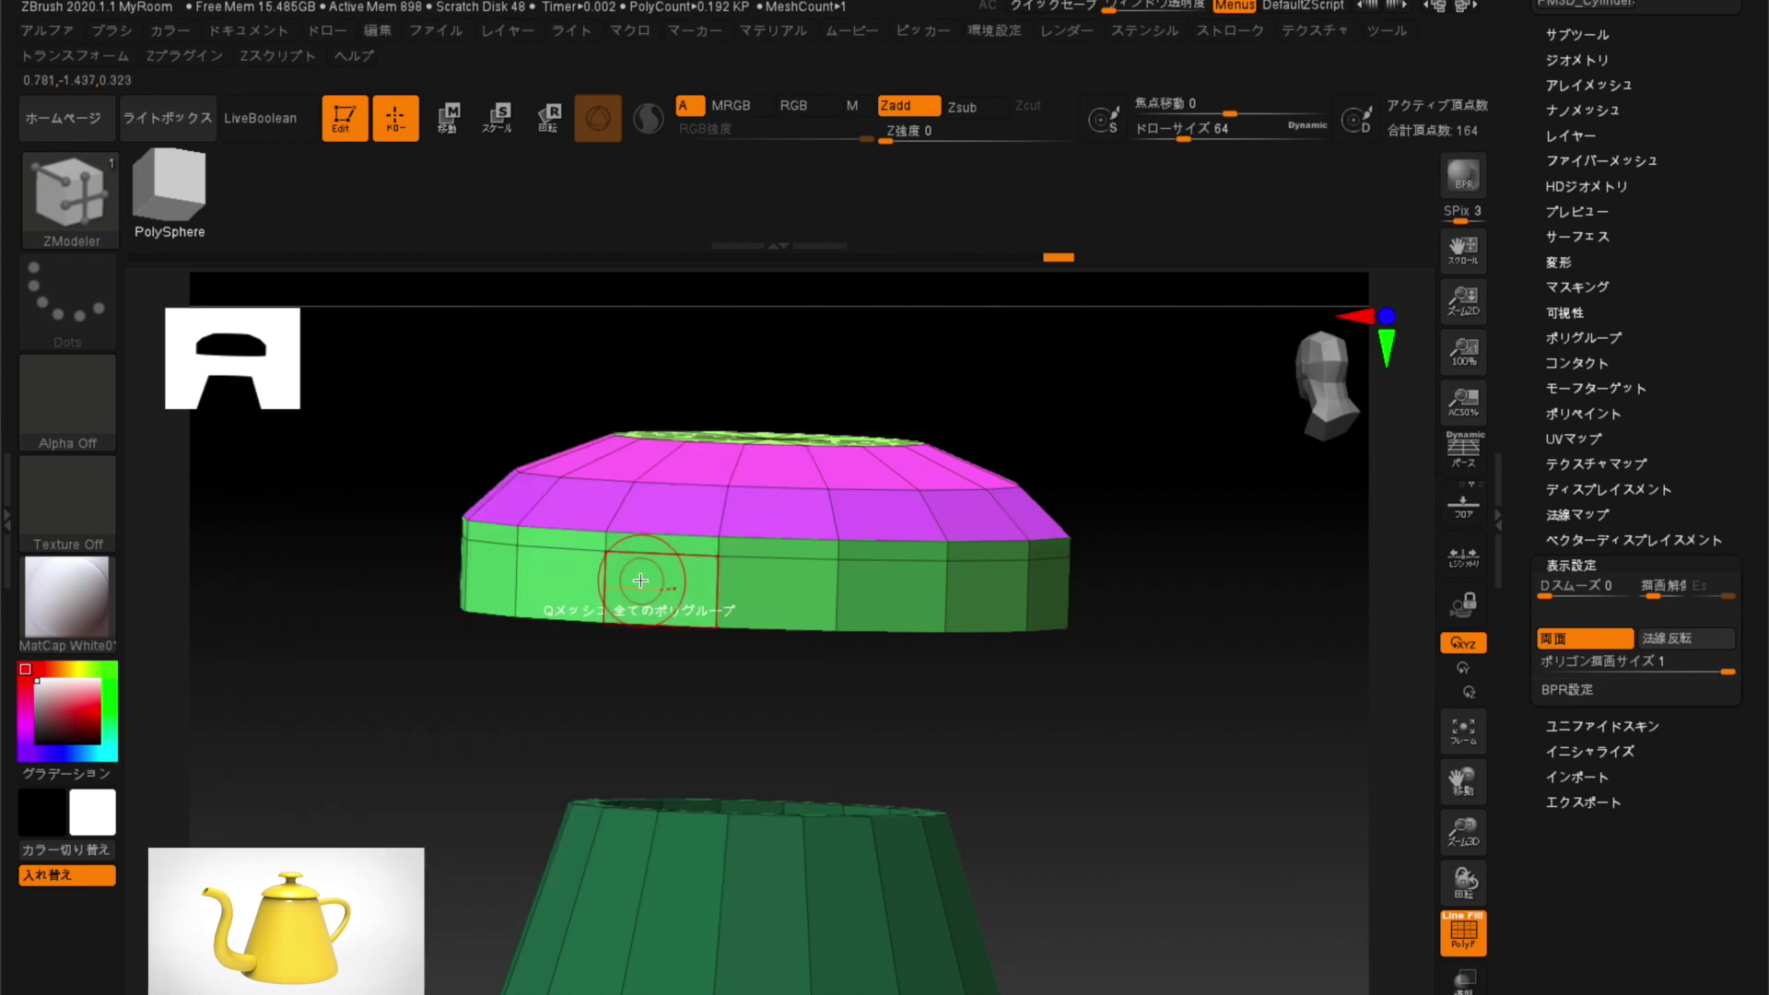
pyautogui.press('space')
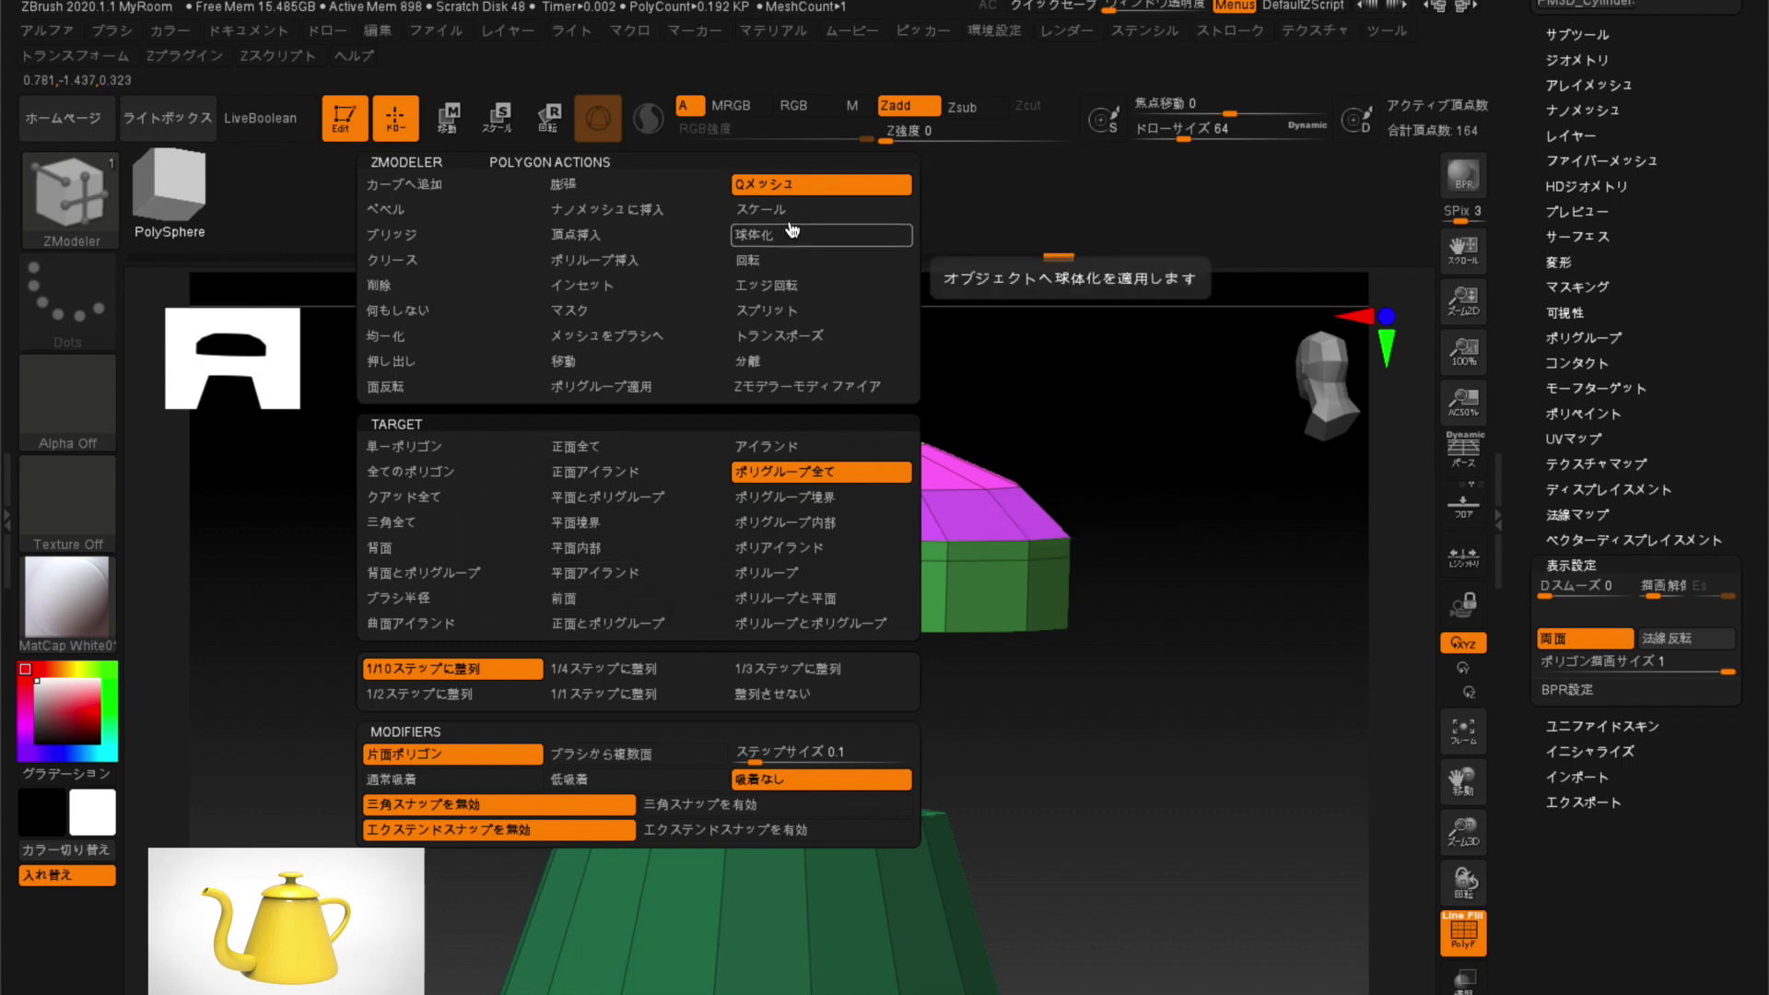
pyautogui.click(768, 575)
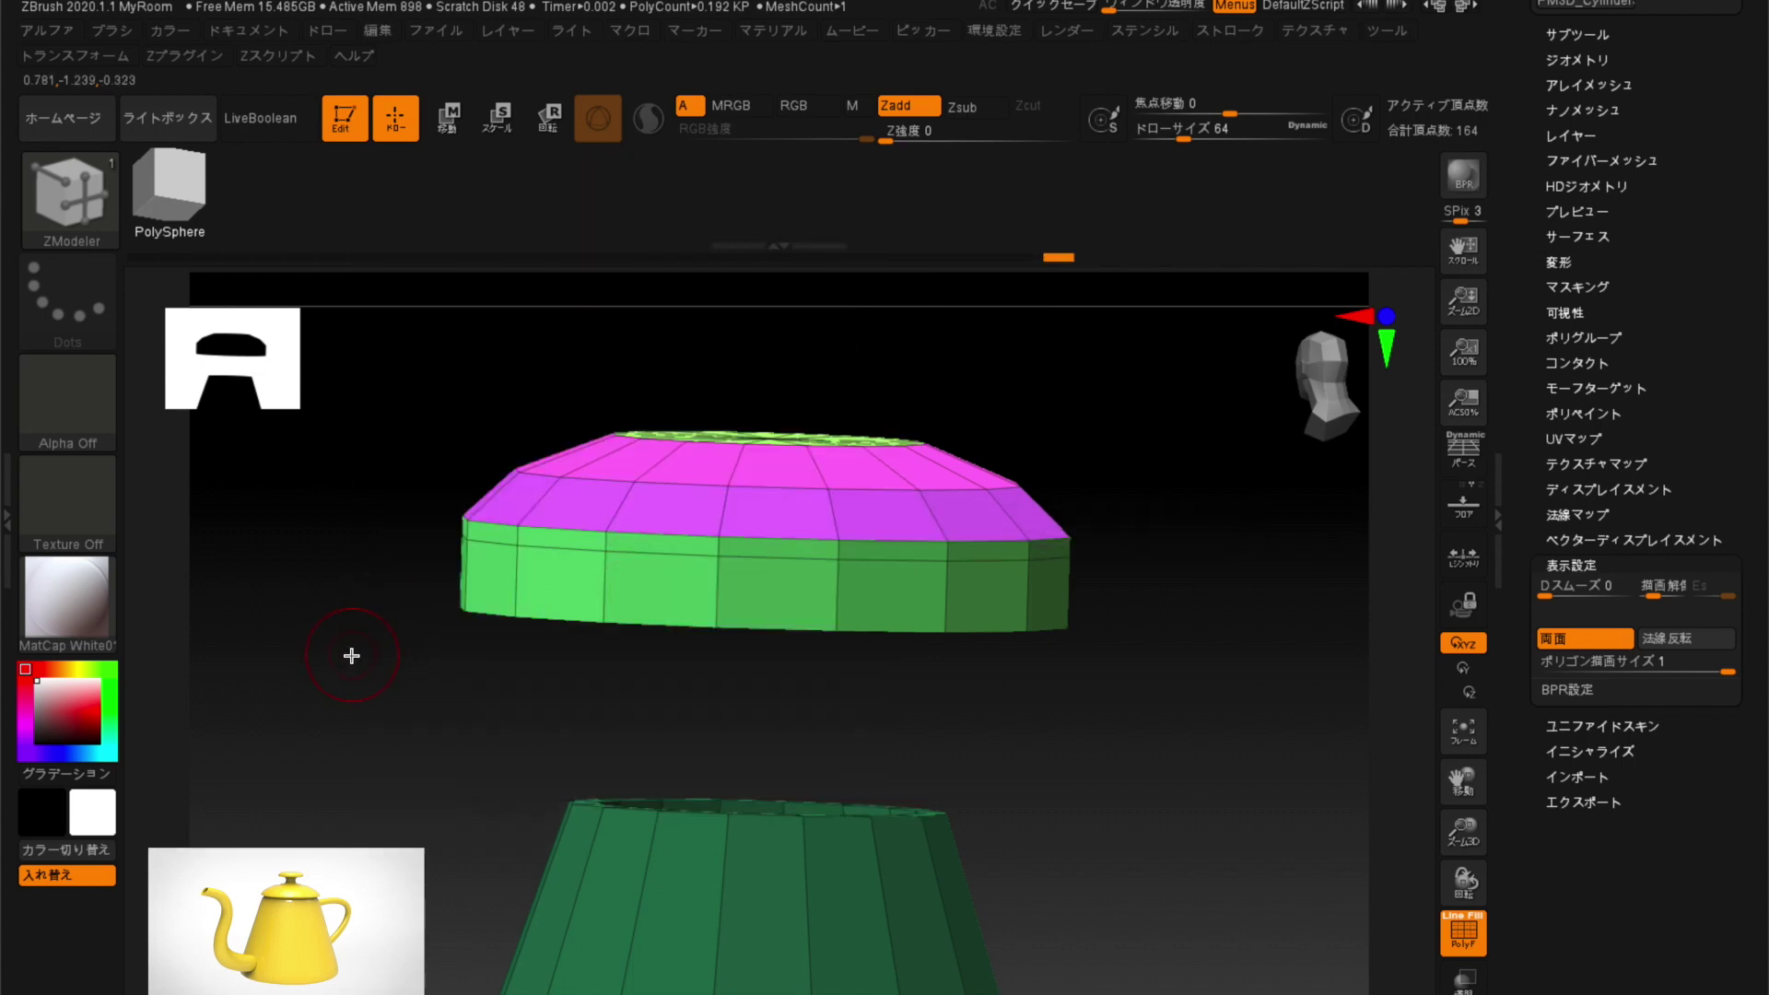
pyautogui.moveTo(352, 652); pyautogui.dragTo(530, 636)
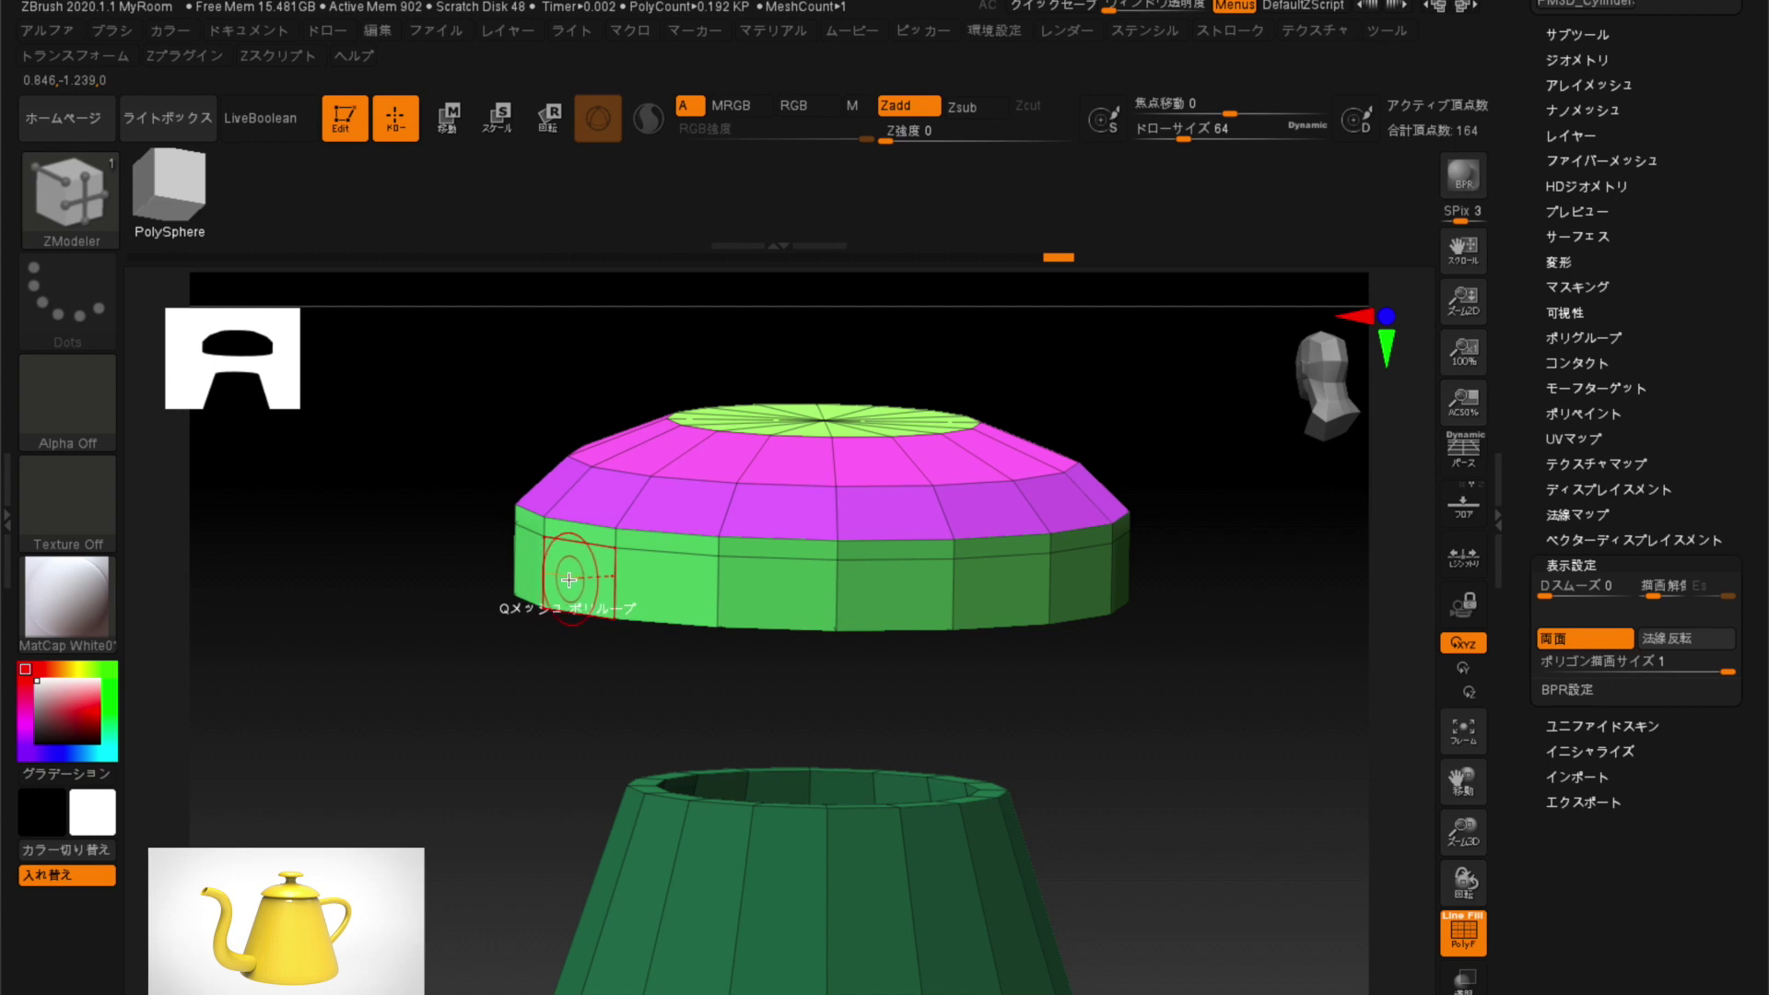
pyautogui.press('space')
pyautogui.moveTo(560, 578)
pyautogui.mouseDown()
pyautogui.moveTo(632, 633)
pyautogui.moveTo(663, 621)
pyautogui.moveTo(653, 604)
pyautogui.mouseUp()
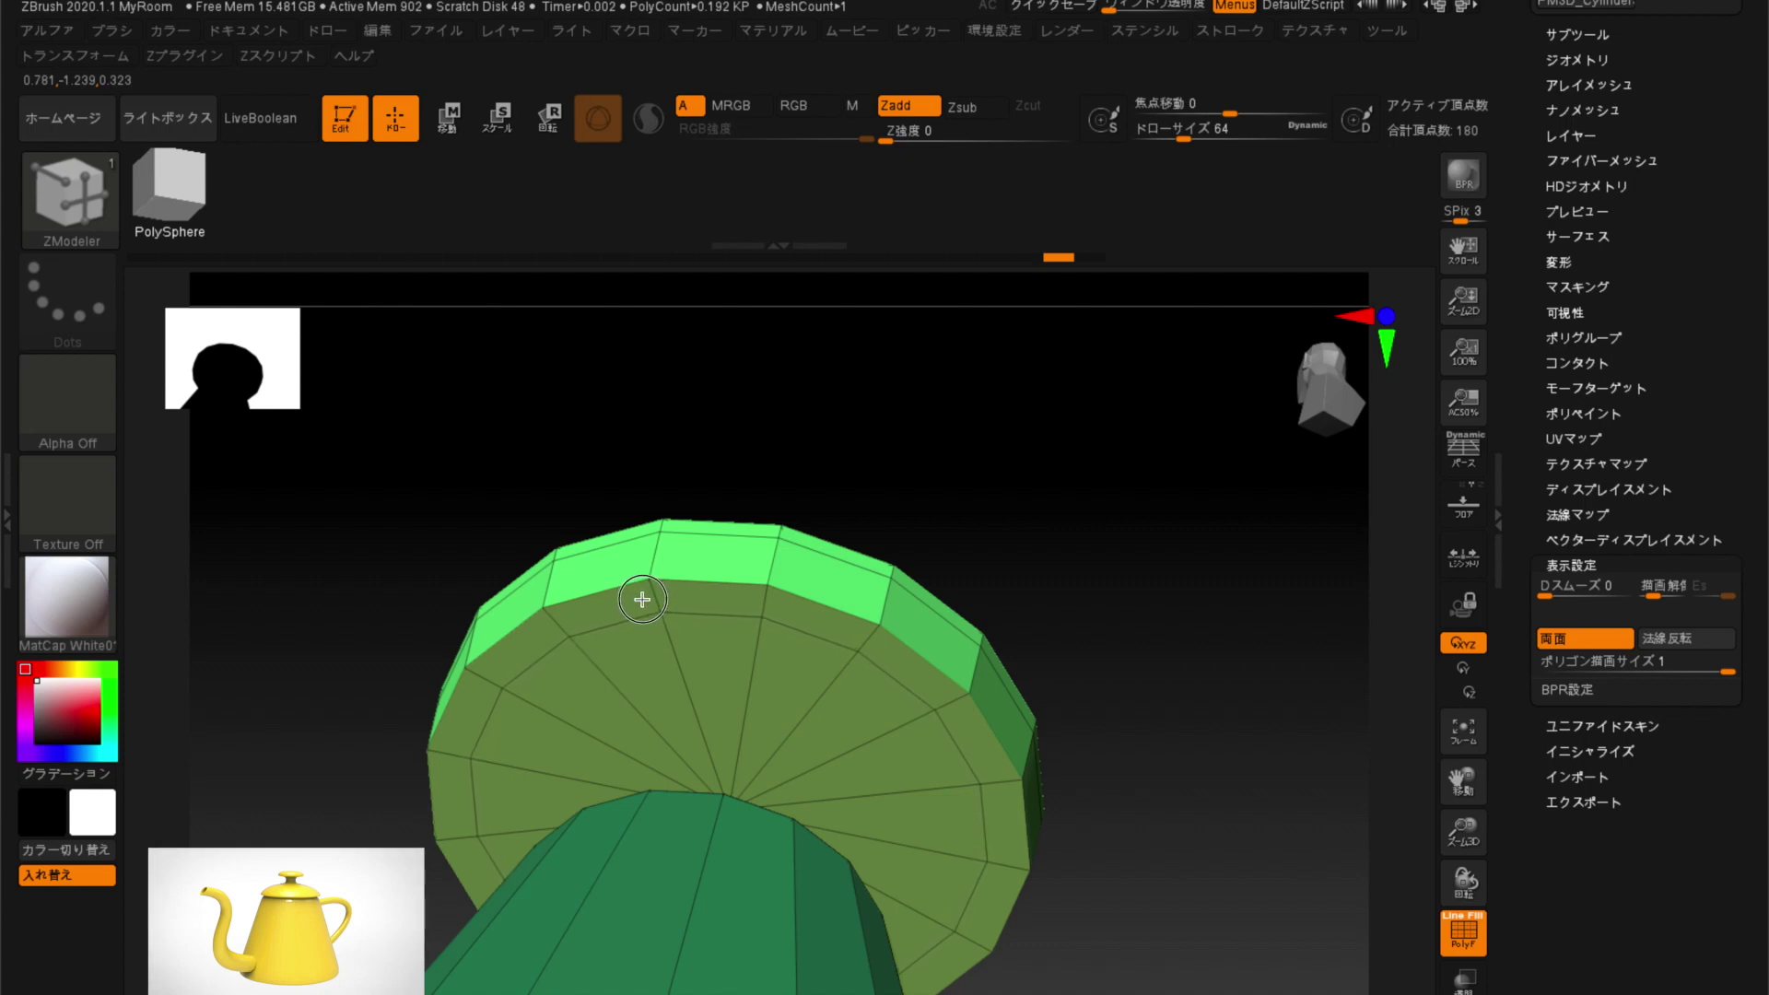
# Extrude the underside rim band into a thin extra loop, then orbit to inspect the lid.
pyautogui.moveTo(378, 540); pyautogui.dragTo(386, 526)
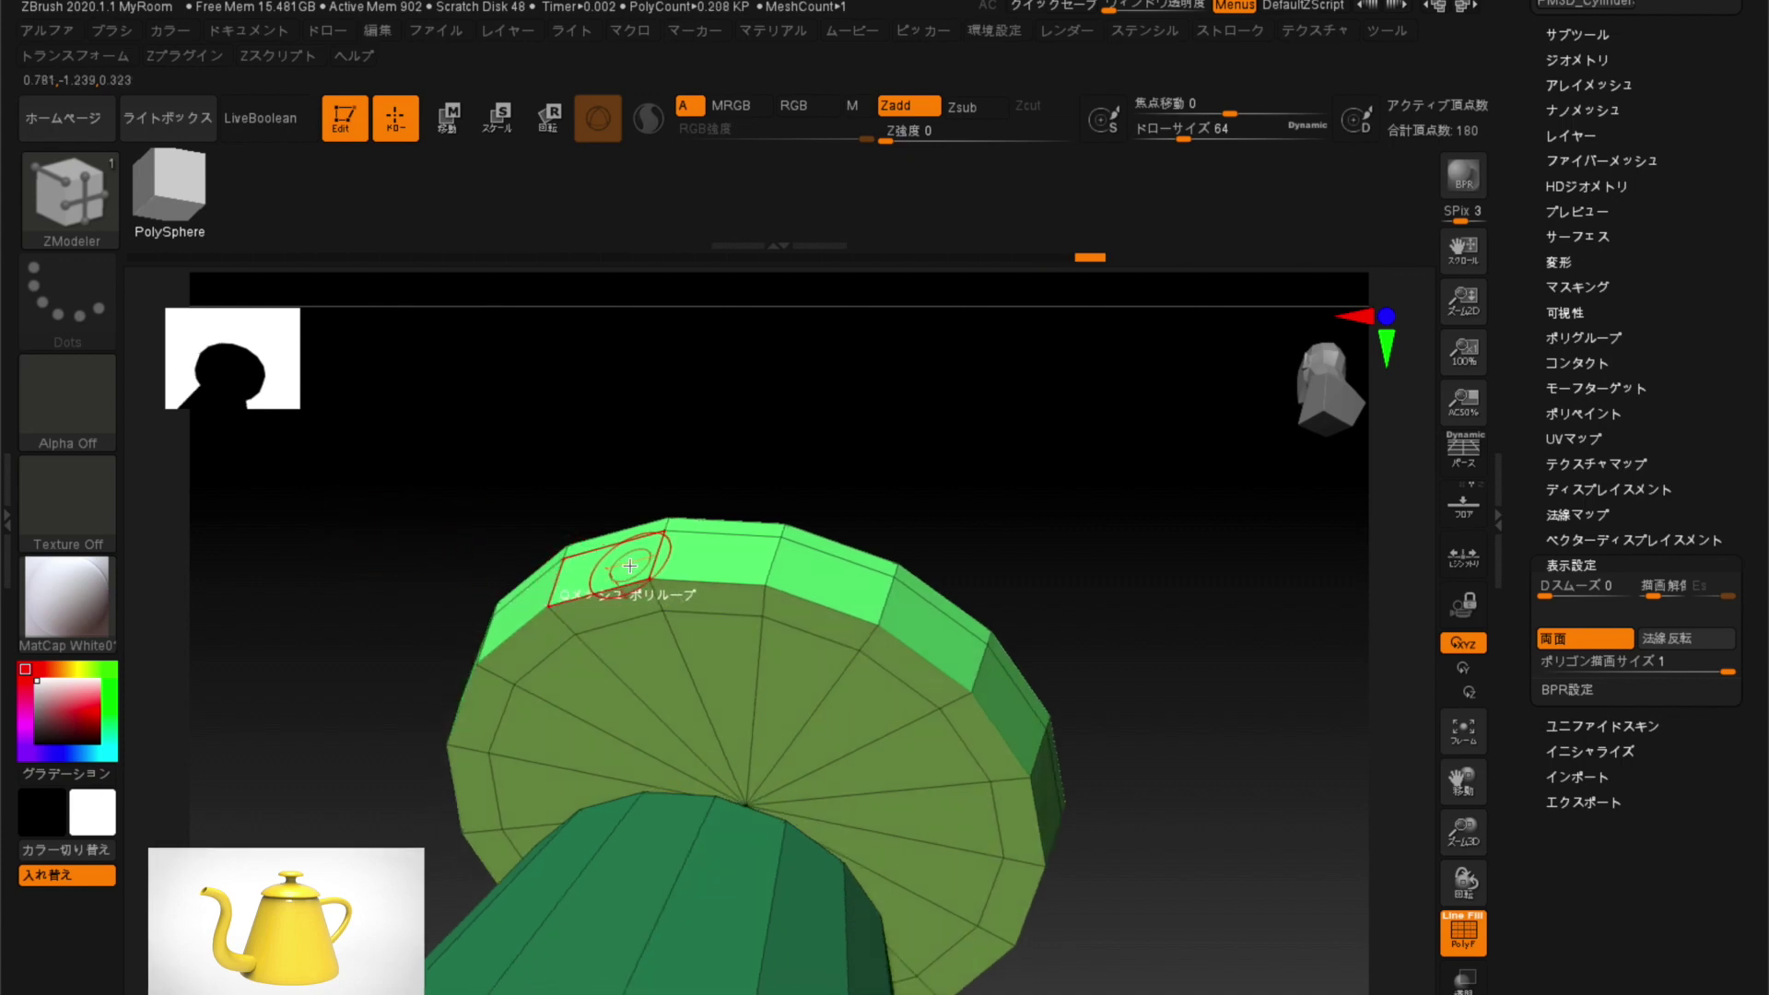
pyautogui.moveTo(628, 567); pyautogui.dragTo(640, 668)
pyautogui.moveTo(380, 601)
pyautogui.mouseDown()
pyautogui.moveTo(394, 715)
pyautogui.moveTo(387, 635)
pyautogui.moveTo(397, 650)
pyautogui.mouseUp()
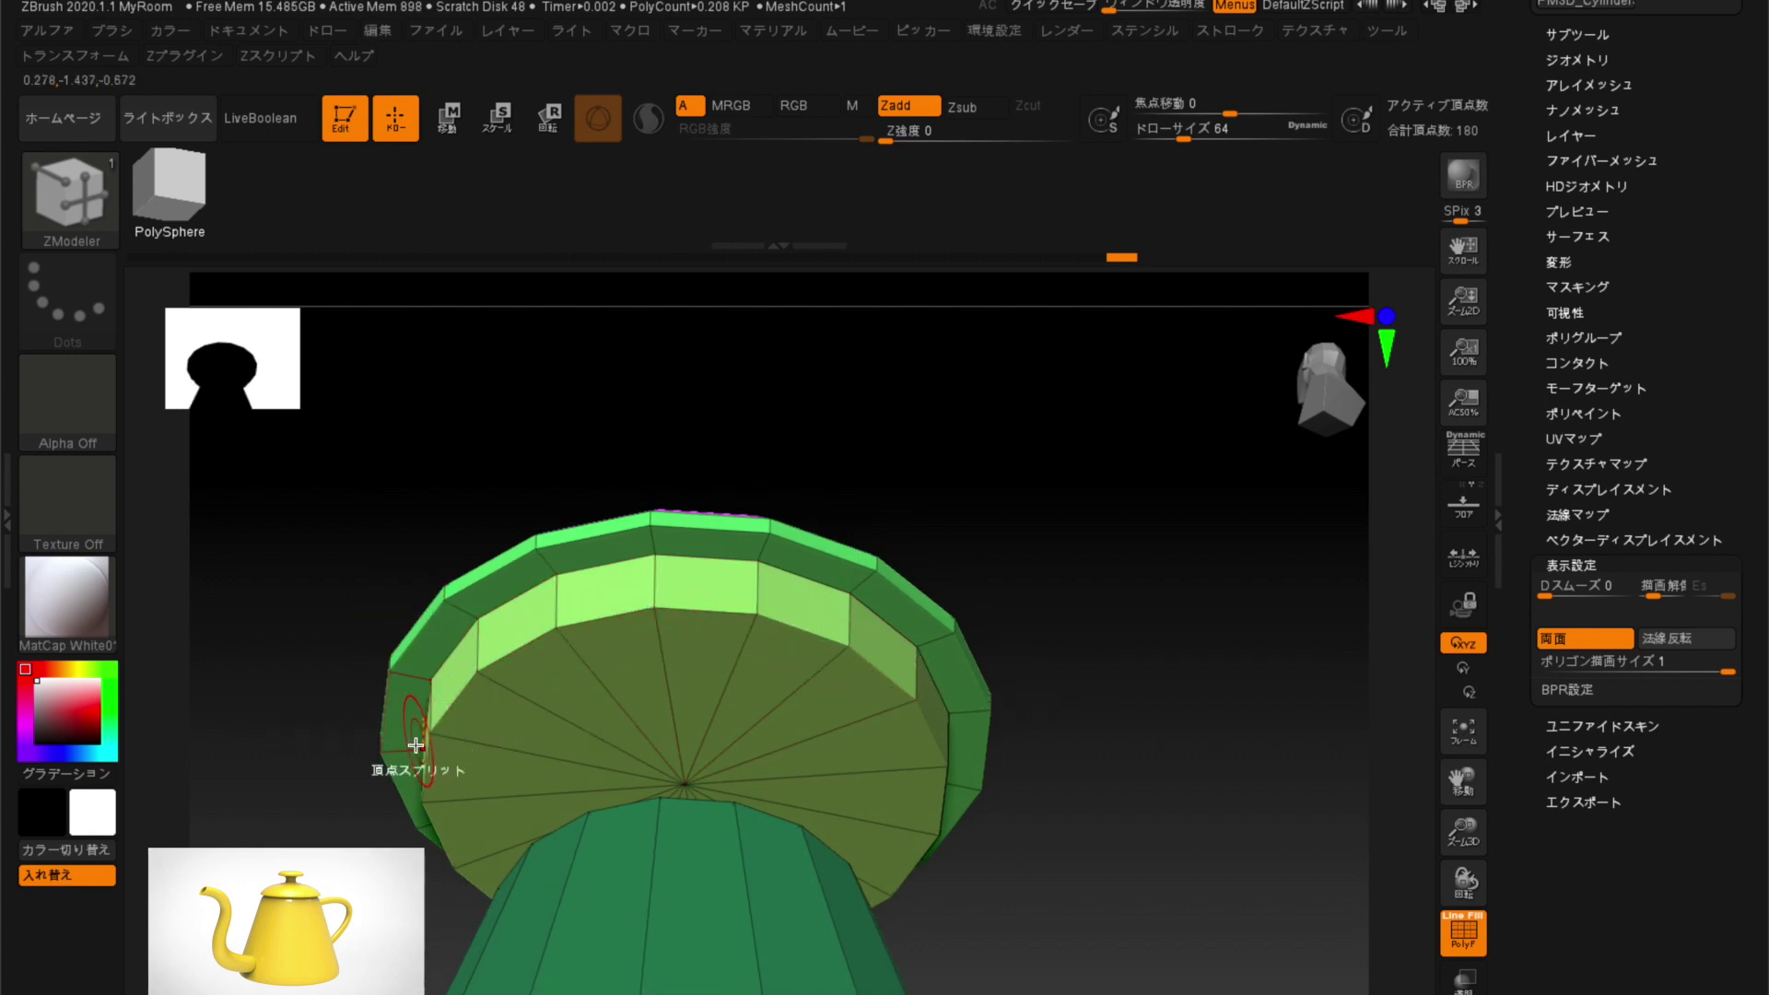
pyautogui.moveTo(509, 465); pyautogui.dragTo(591, 570)
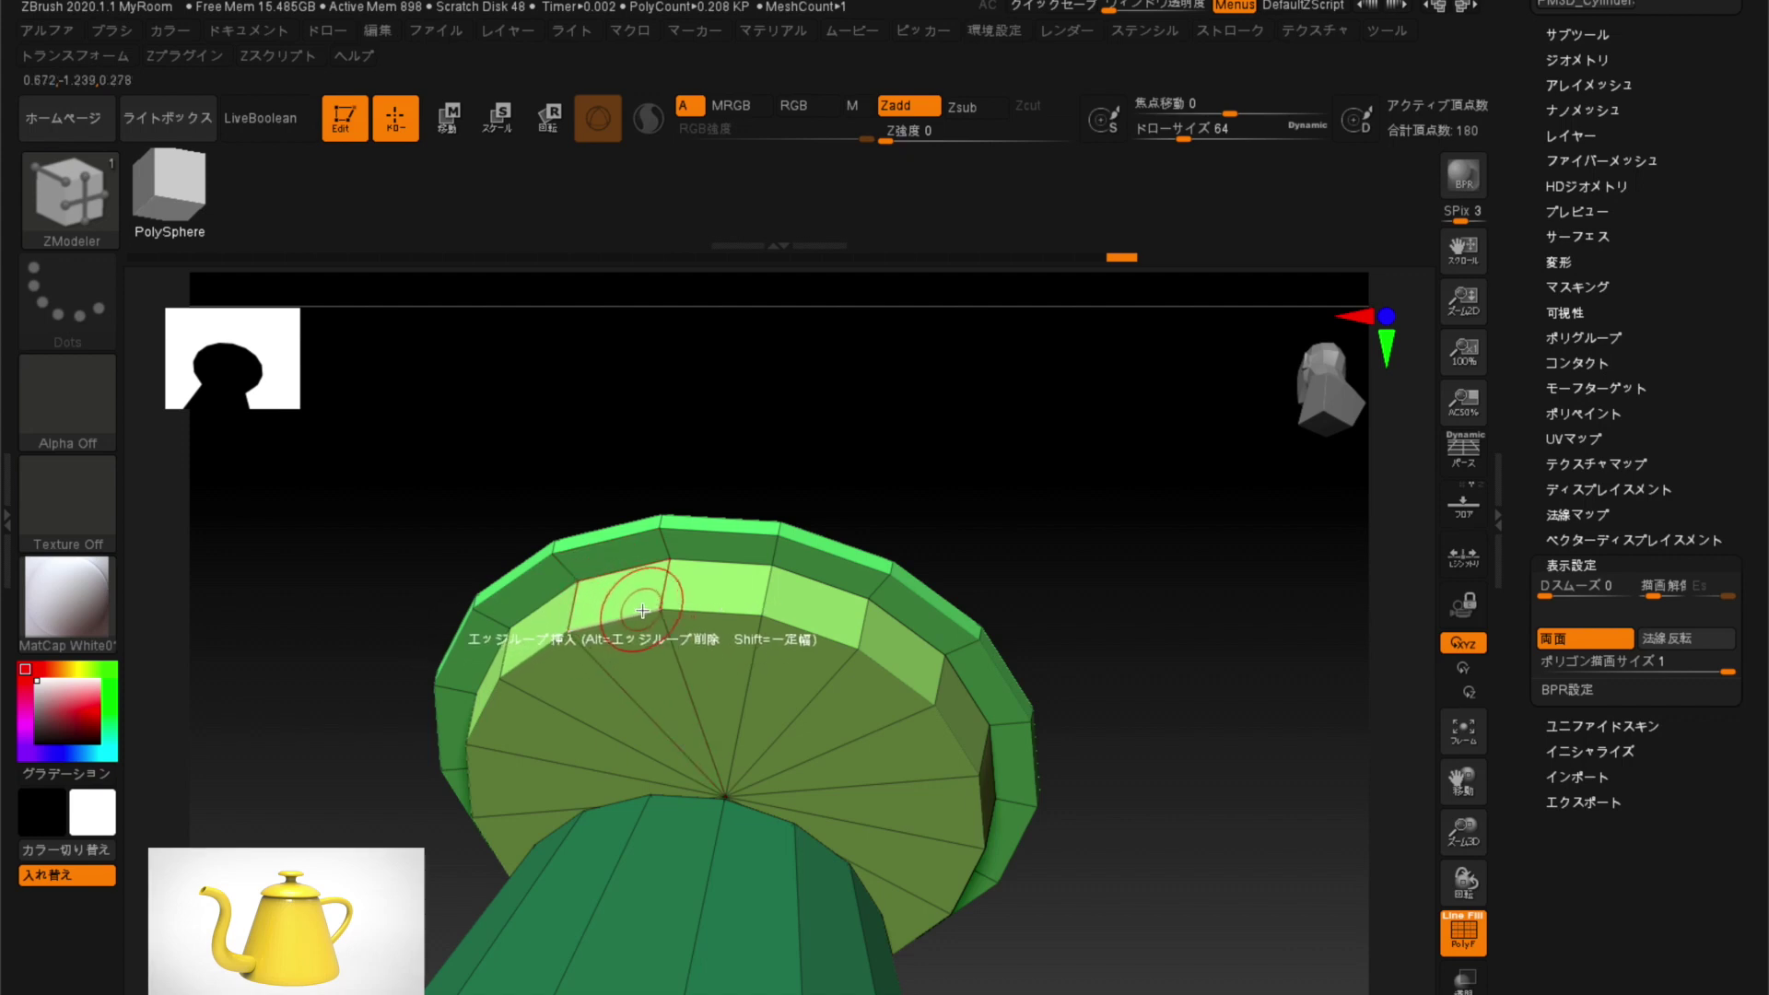
pyautogui.moveTo(387, 565)
pyautogui.mouseDown()
pyautogui.moveTo(353, 678)
pyautogui.moveTo(516, 617)
pyautogui.mouseUp()
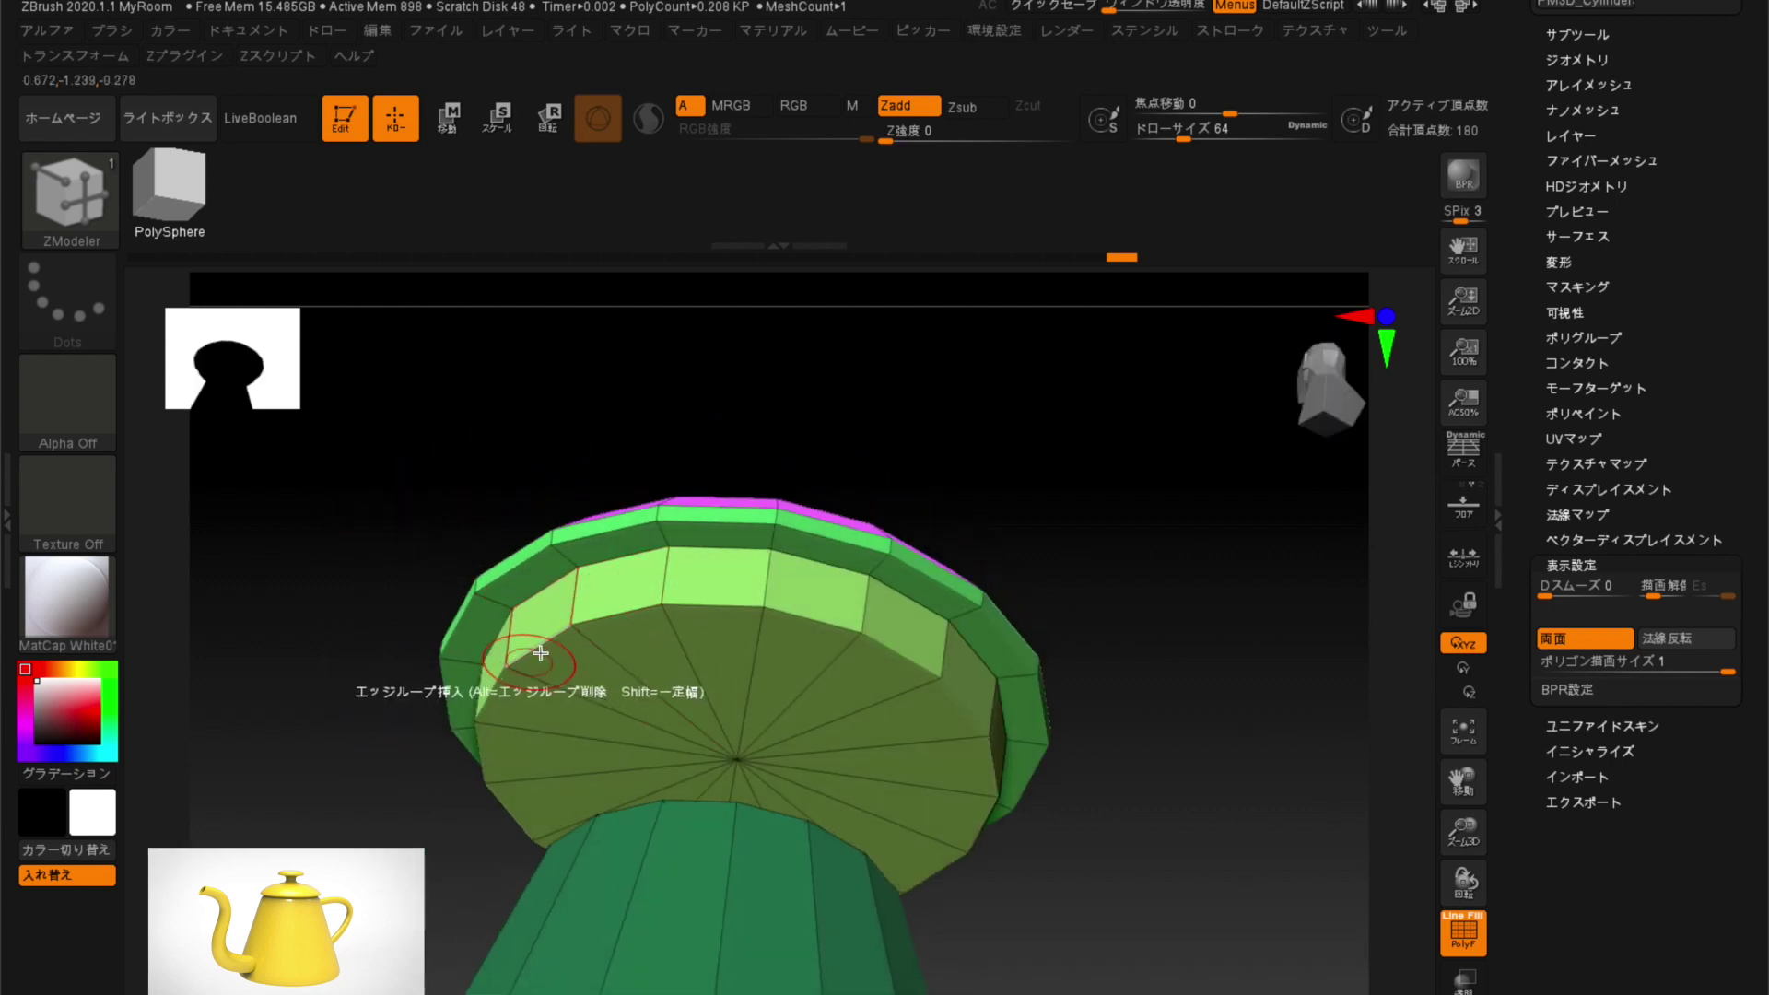
pyautogui.moveTo(540, 466)
pyautogui.mouseDown()
pyautogui.moveTo(506, 544)
pyautogui.moveTo(514, 608)
pyautogui.moveTo(534, 466)
pyautogui.moveTo(686, 671)
pyautogui.mouseUp()
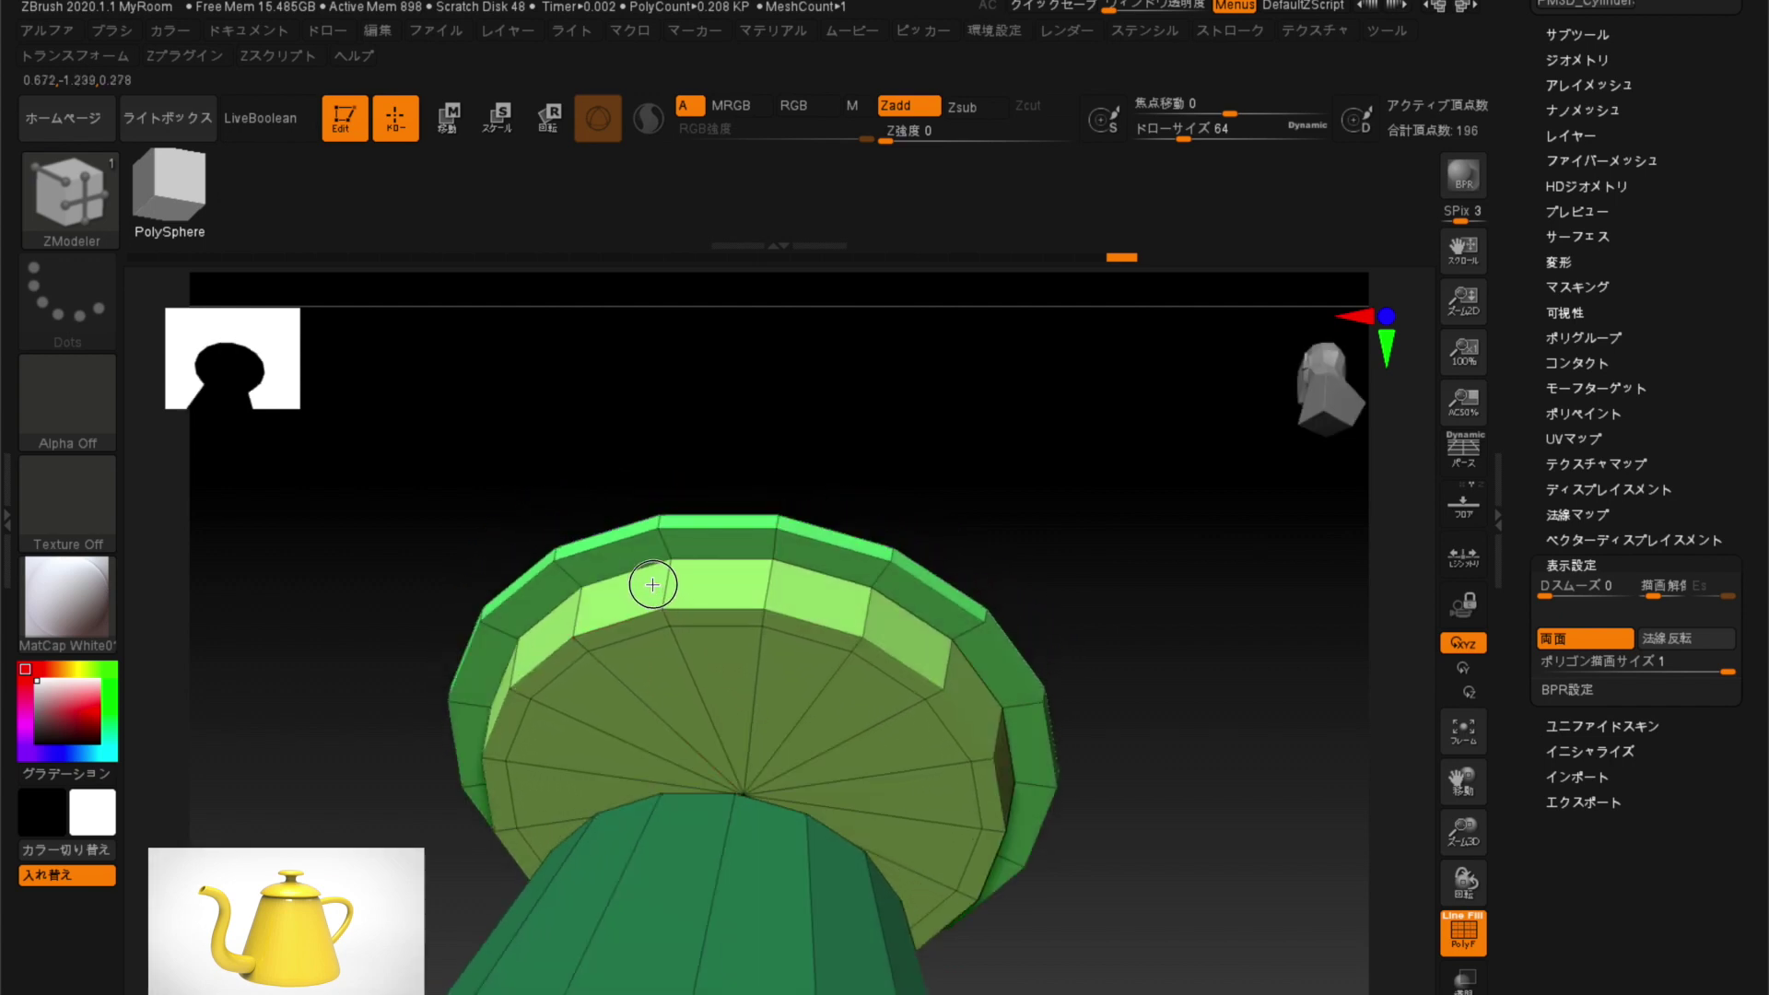
pyautogui.moveTo(313, 739)
pyautogui.mouseDown()
pyautogui.moveTo(316, 644)
pyautogui.moveTo(690, 587)
pyautogui.mouseUp()
# Sink the lid's inner underside faces inward with a PolyLoop QMesh extrude.
pyautogui.press('space')
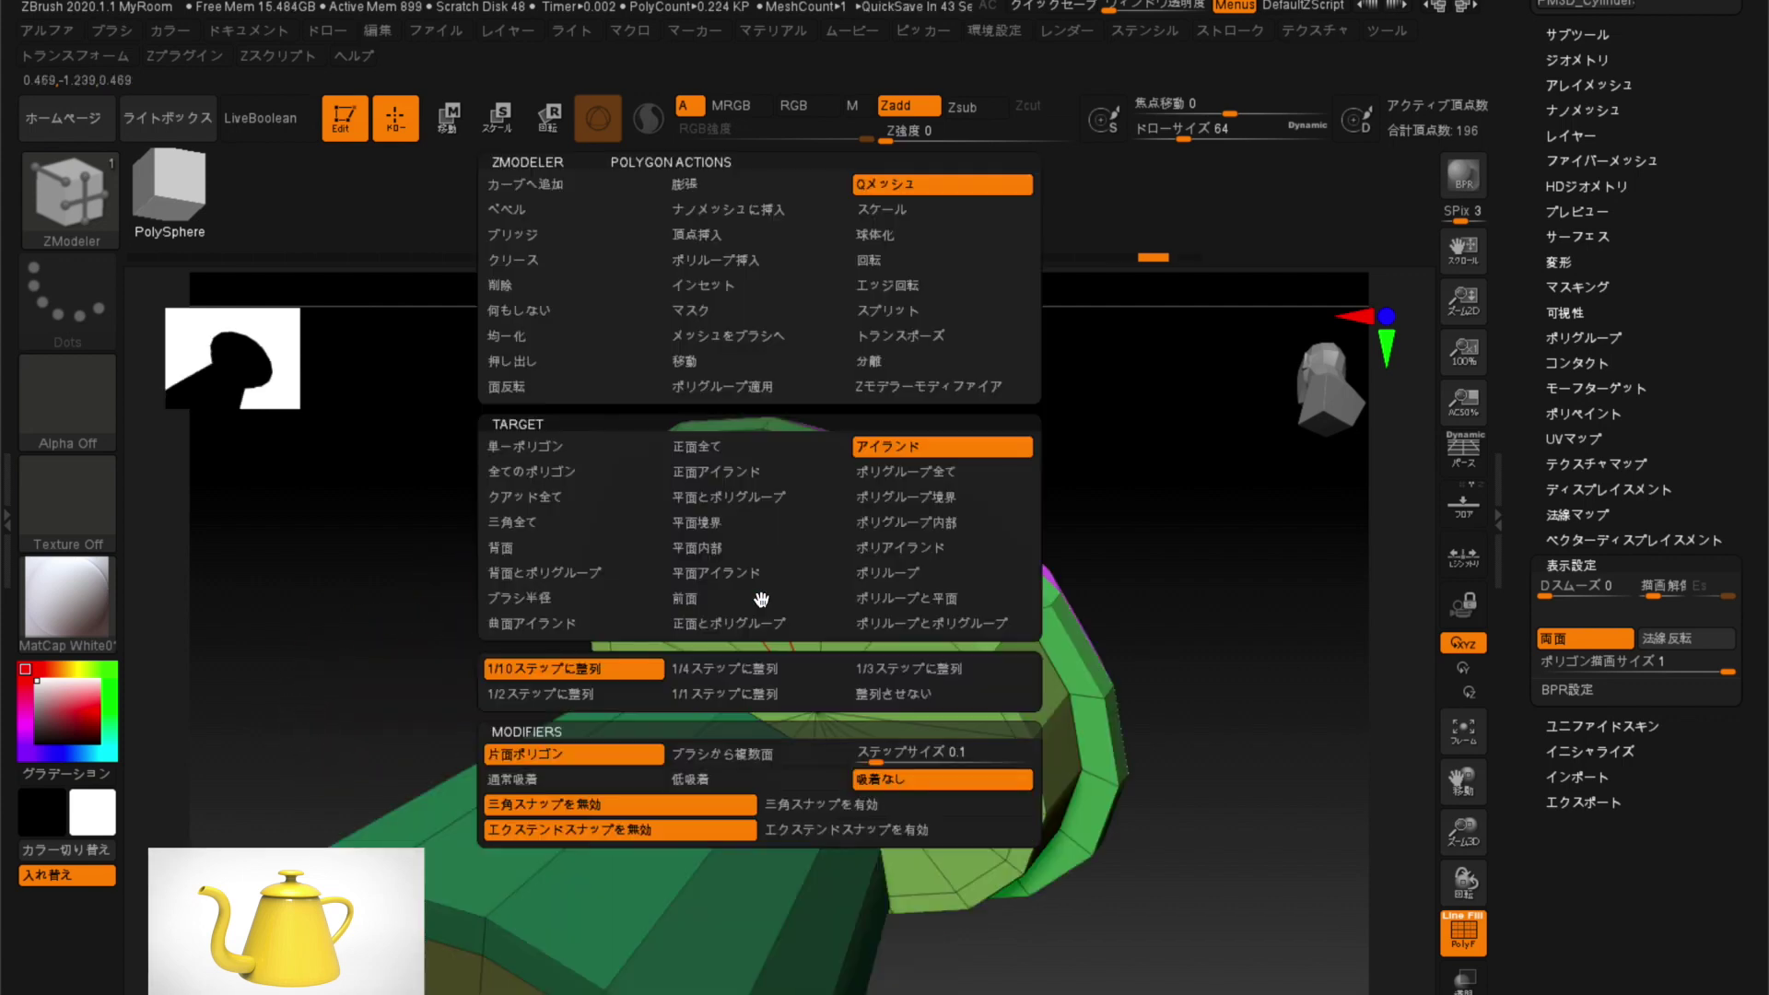
pyautogui.click(884, 573)
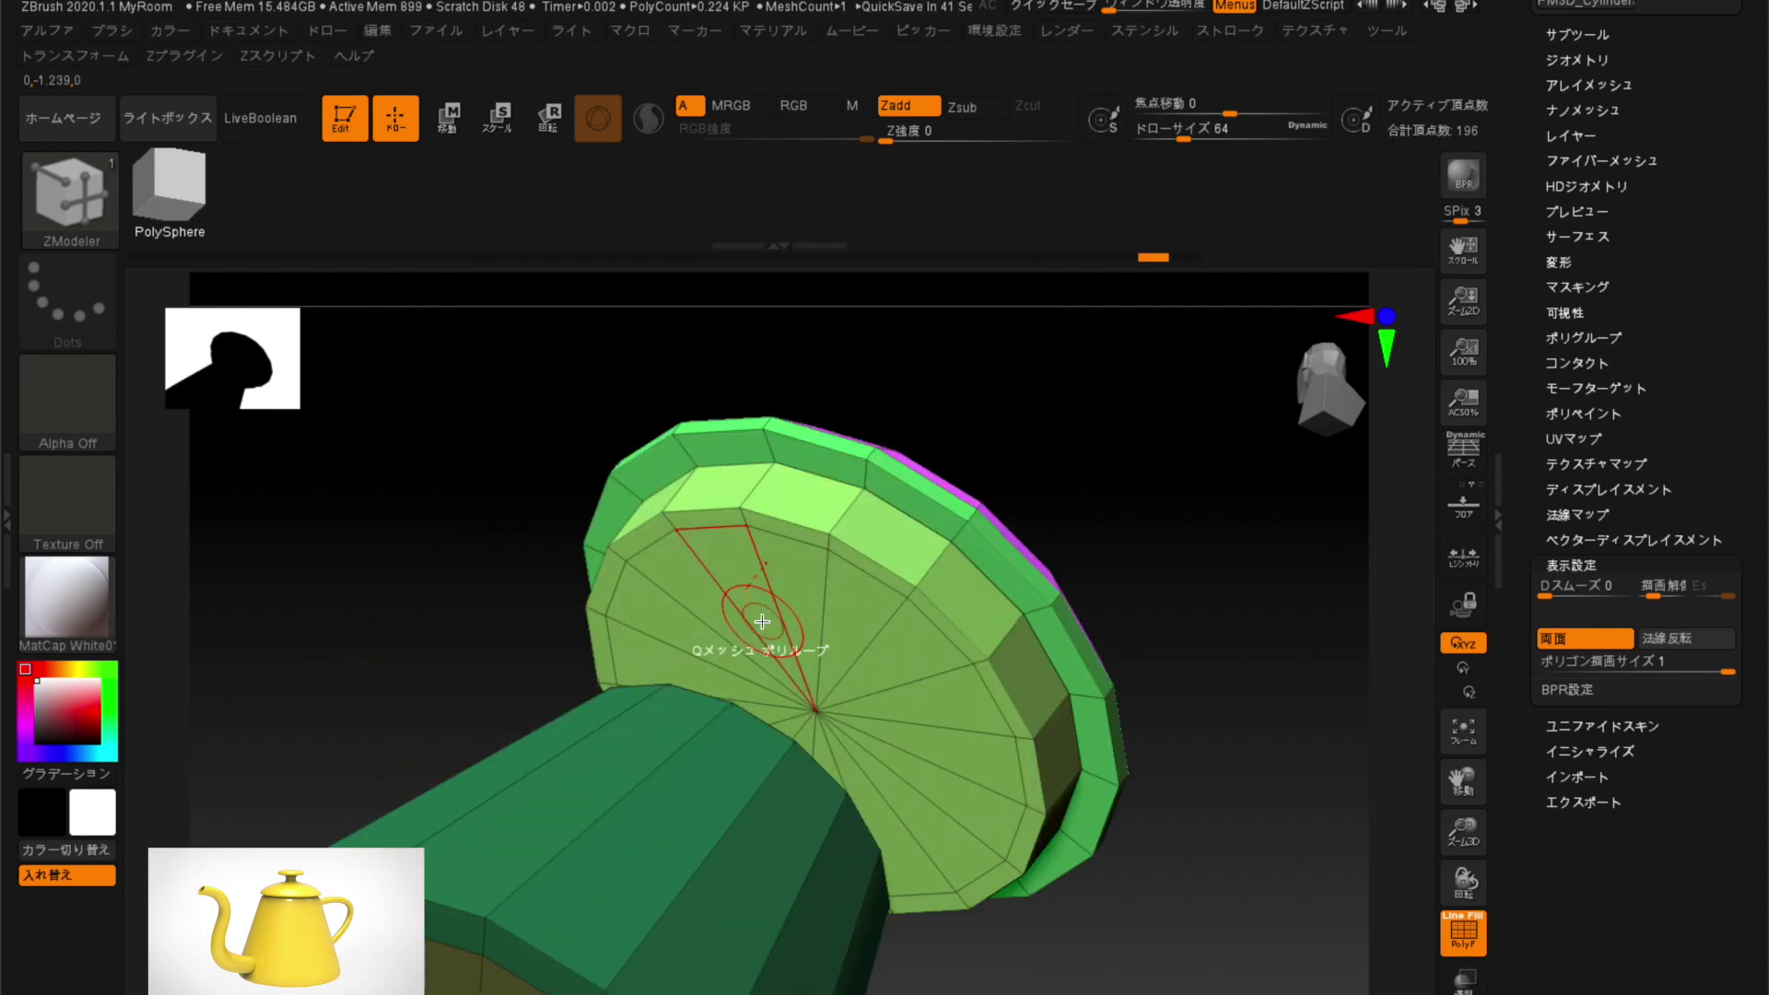
pyautogui.moveTo(764, 599); pyautogui.dragTo(814, 557)
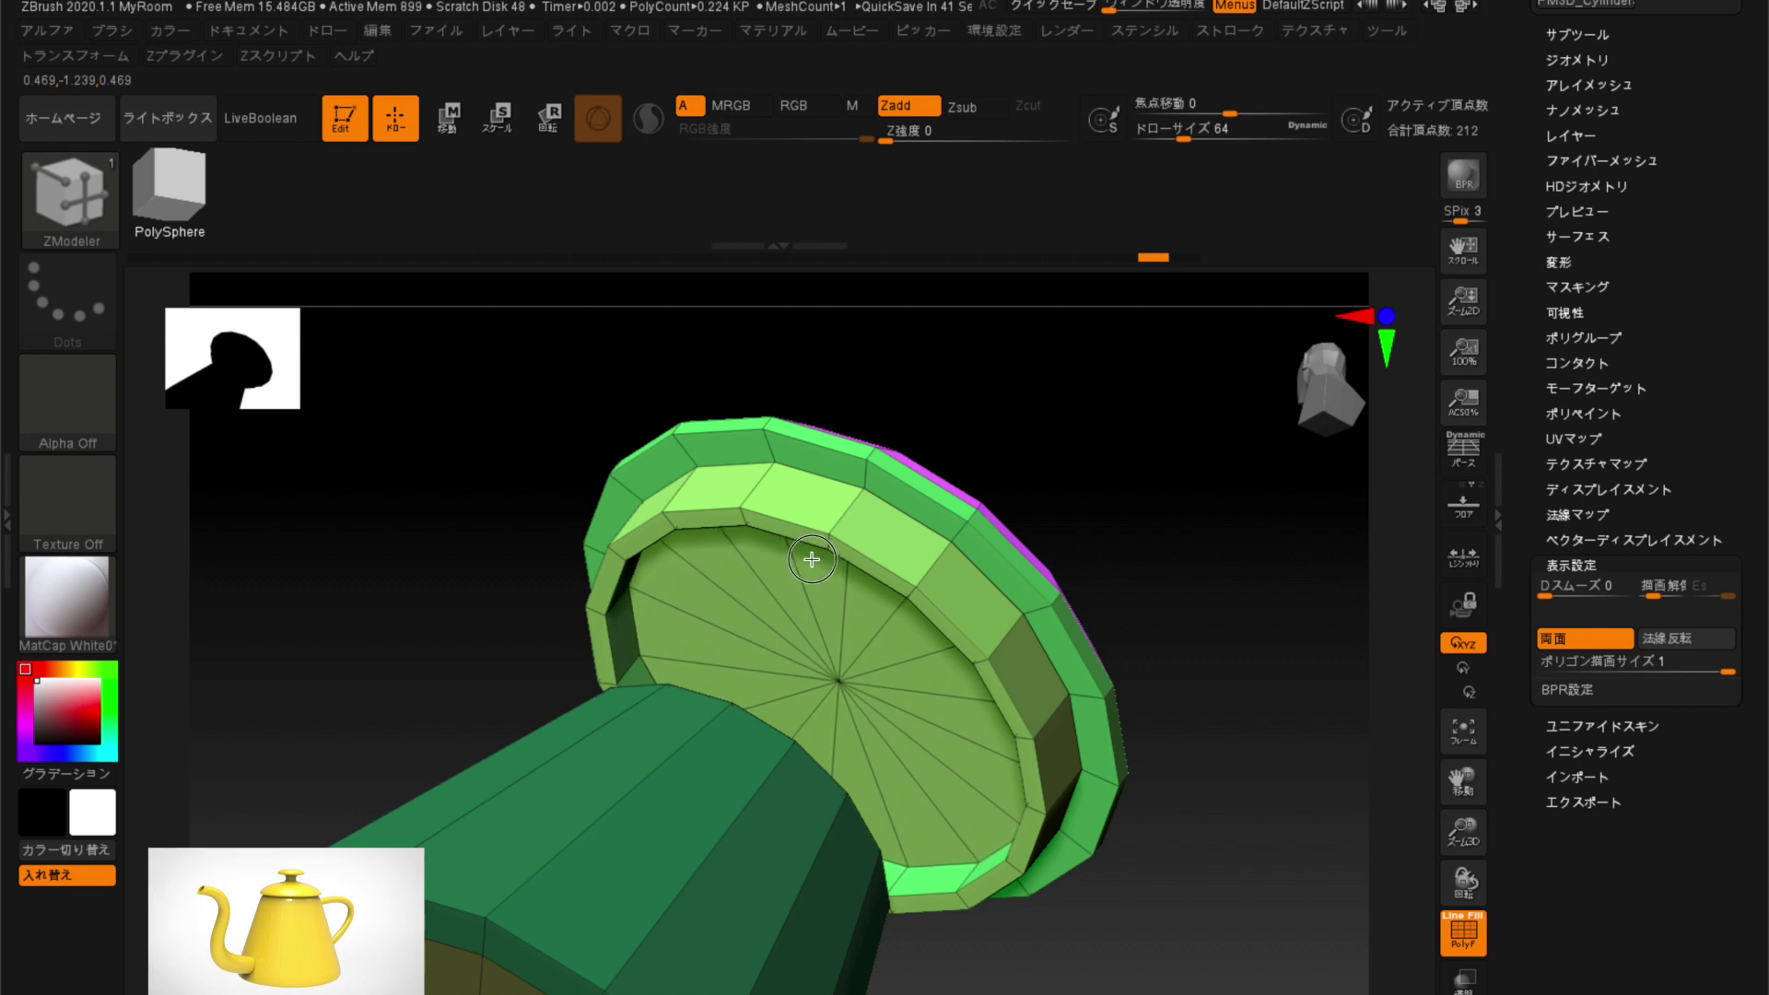
pyautogui.moveTo(814, 557); pyautogui.dragTo(811, 553)
pyautogui.moveTo(483, 544)
pyautogui.mouseDown()
pyautogui.moveTo(561, 704)
pyautogui.moveTo(434, 656)
pyautogui.mouseUp()
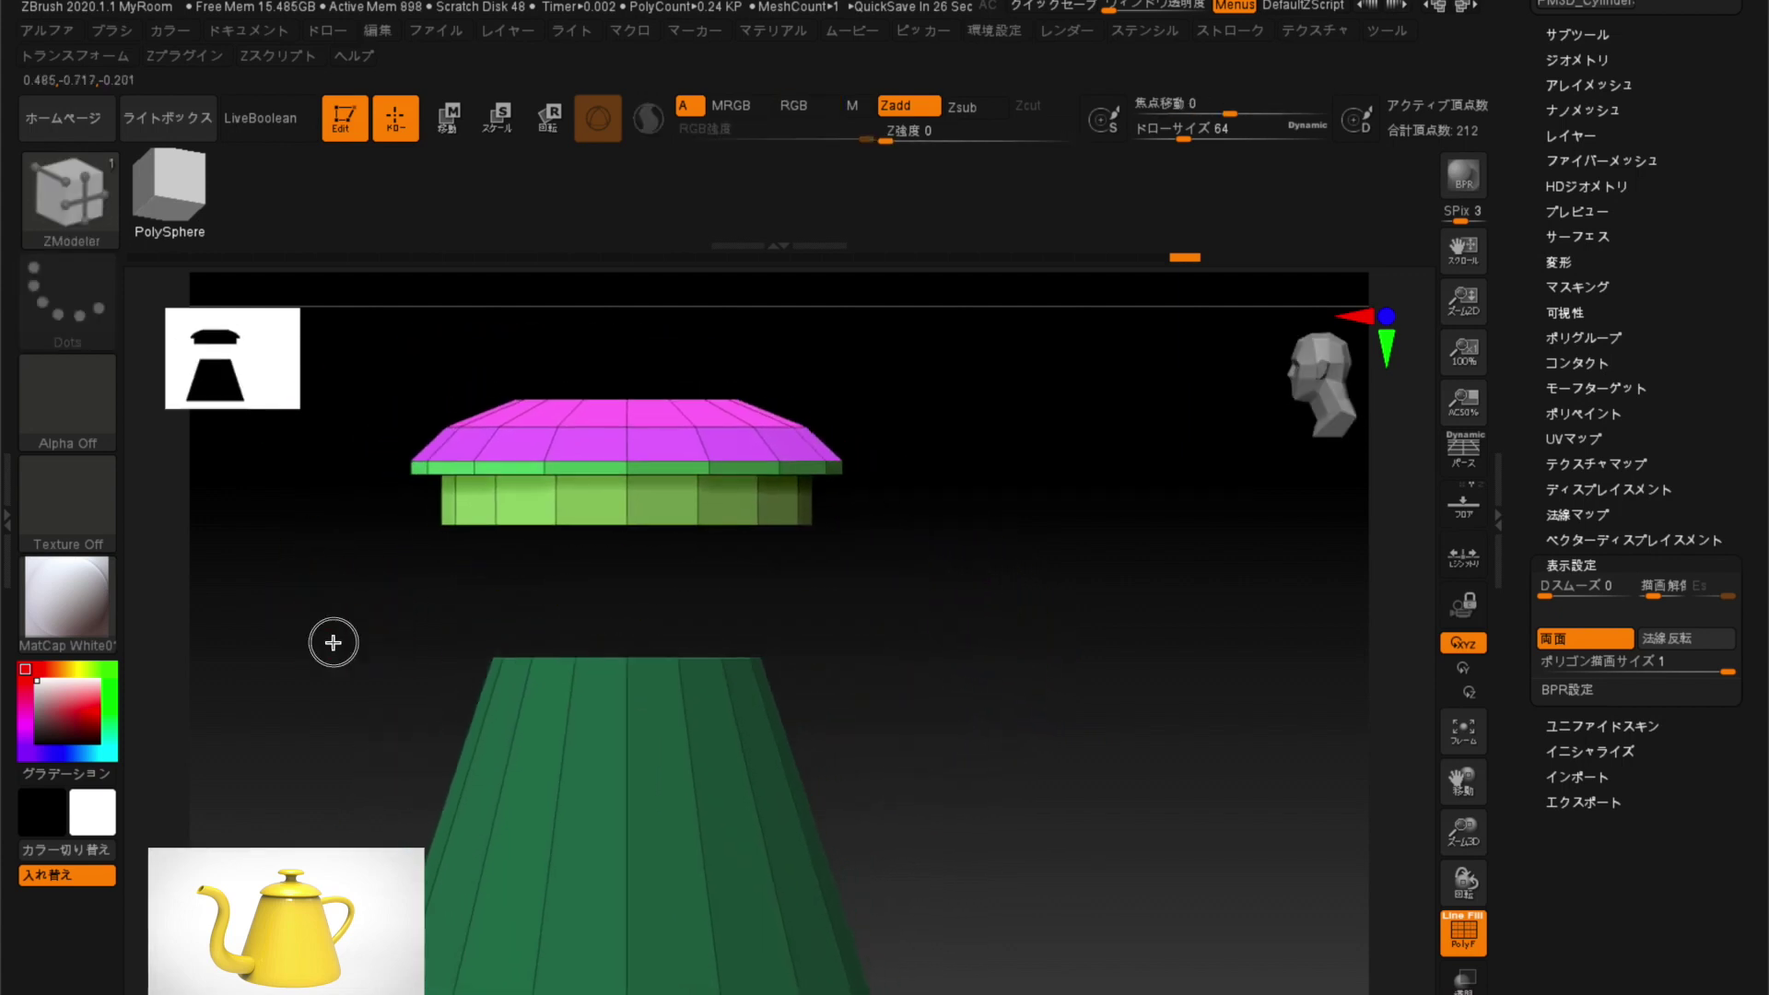
pyautogui.keyDown('alt'); pyautogui.moveTo(320, 644); pyautogui.dragTo(411, 489); pyautogui.keyUp('alt')
# Lower and scale down the lid with the Move gizmo until it rests on the body's top.
pyautogui.click(468, 134)
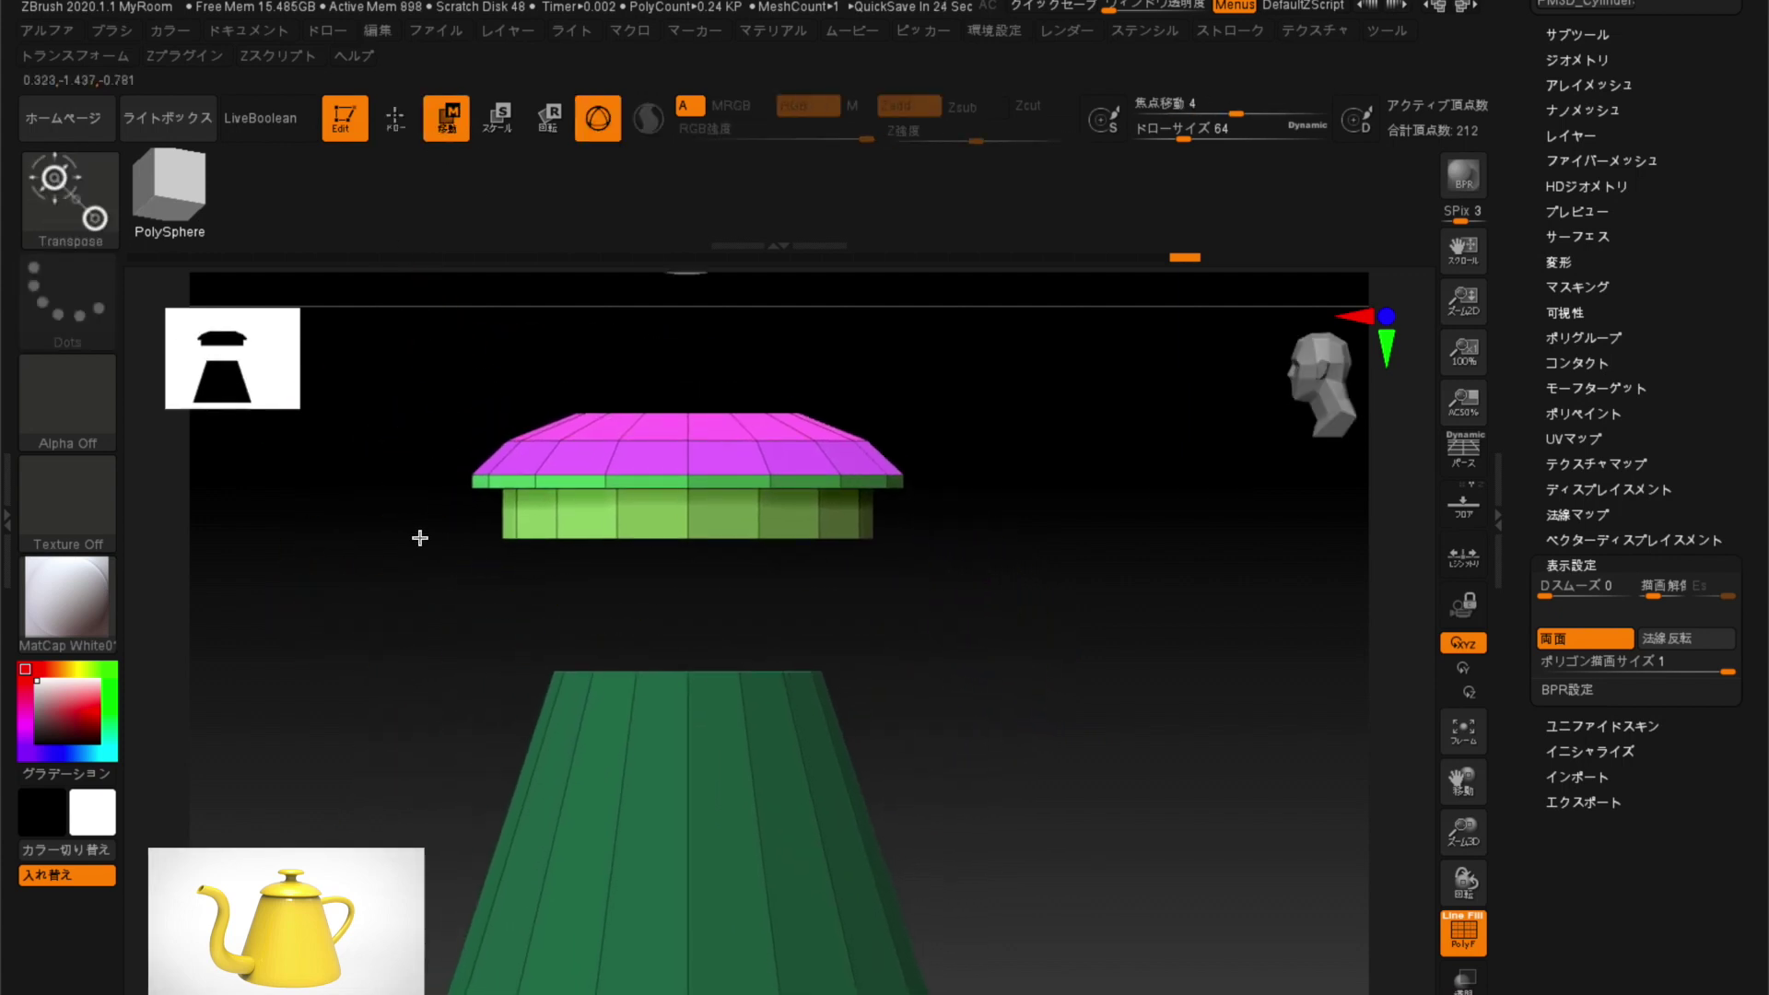
pyautogui.moveTo(420, 538)
pyautogui.keyDown('alt'); pyautogui.mouseDown()
pyautogui.moveTo(423, 612)
pyautogui.moveTo(379, 651)
pyautogui.moveTo(487, 655)
pyautogui.mouseUp(); pyautogui.keyUp('alt')
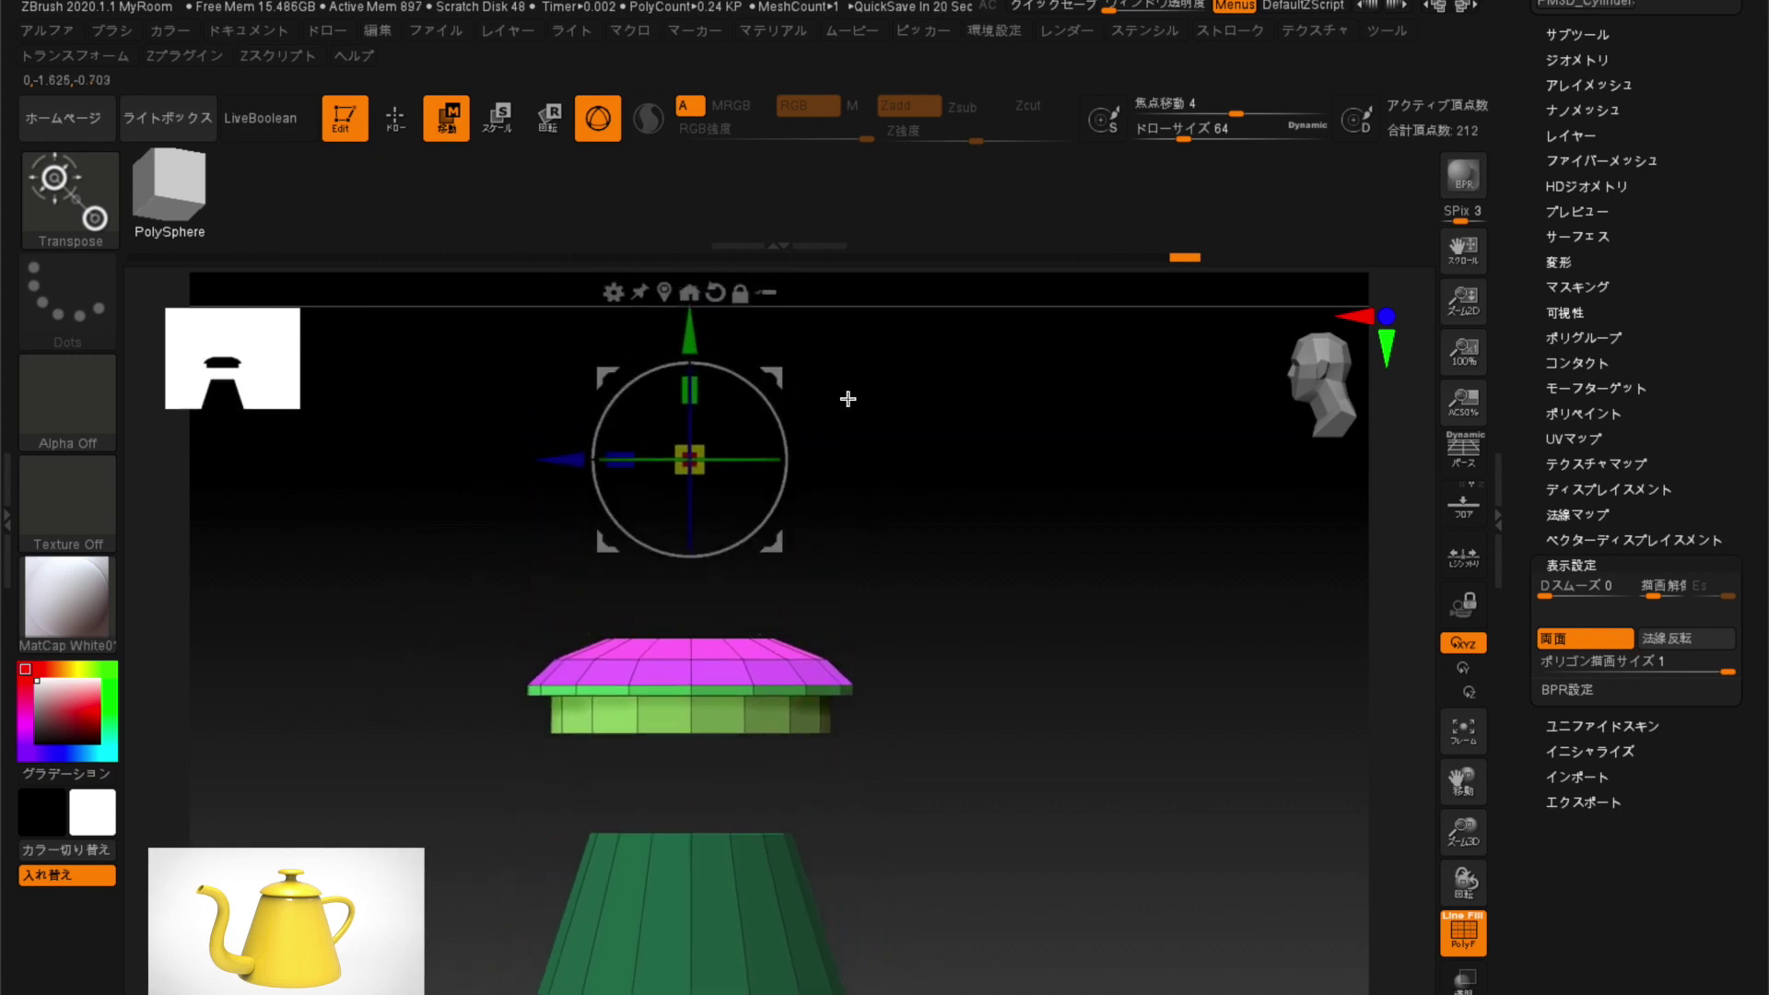
pyautogui.moveTo(690, 344); pyautogui.dragTo(690, 431)
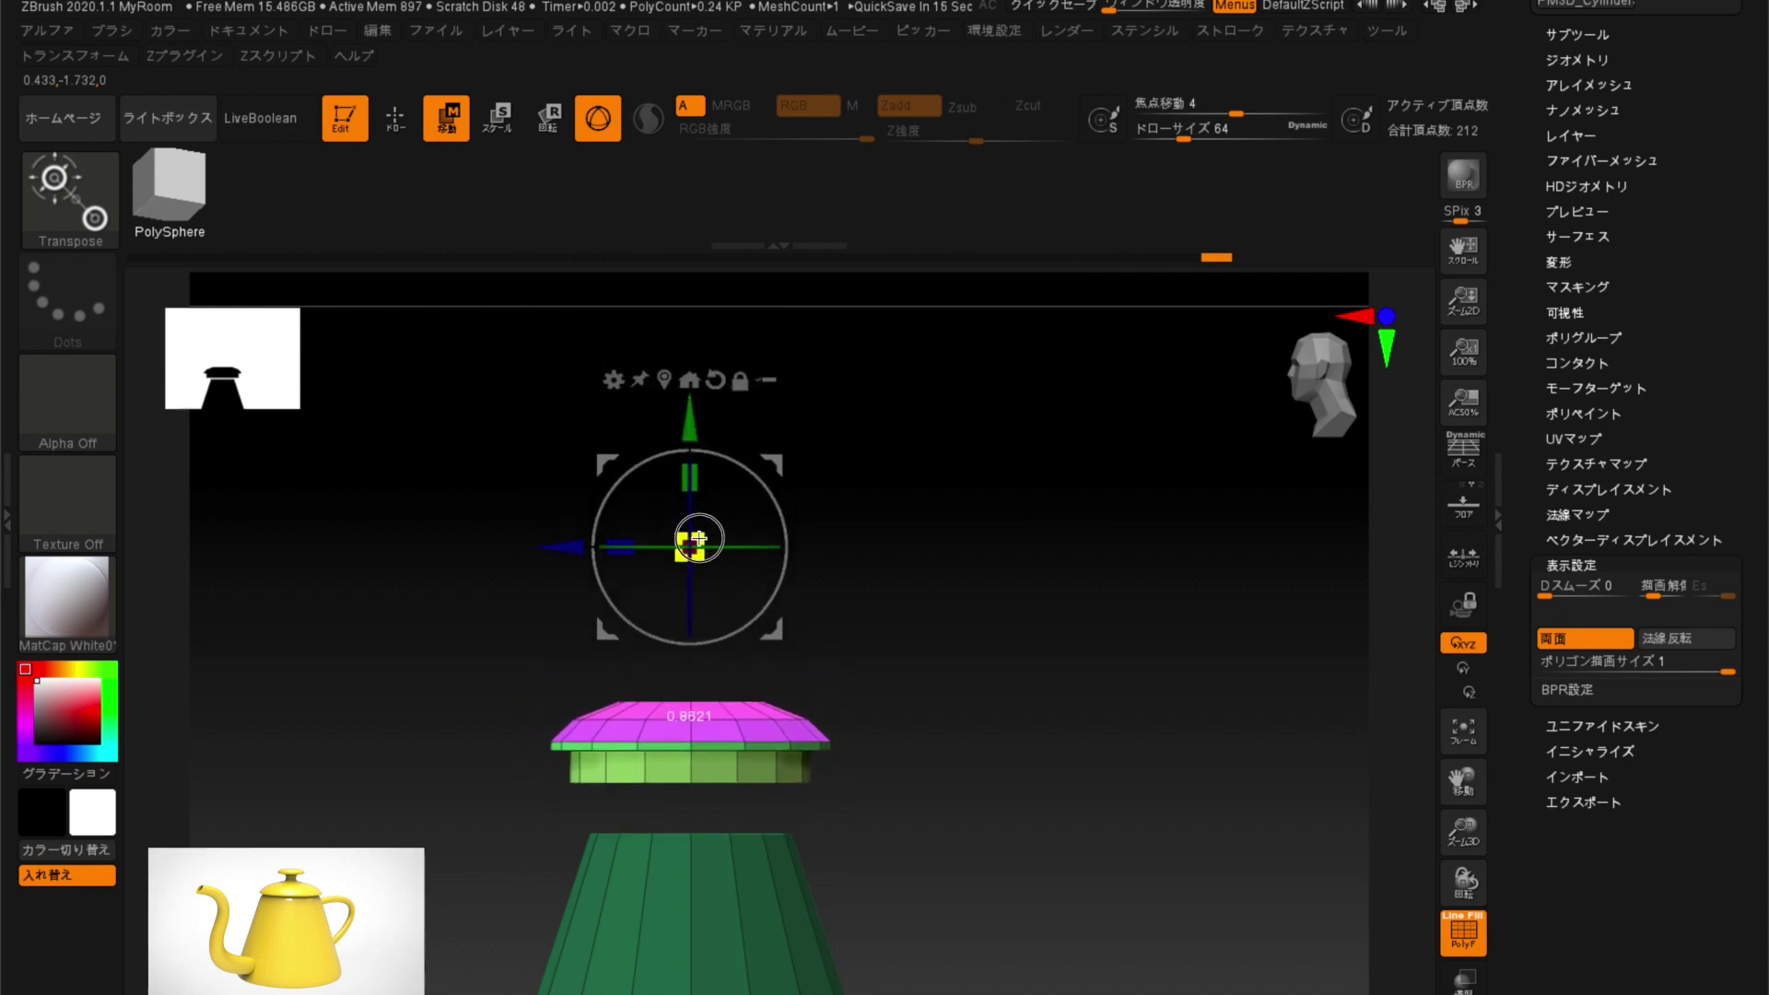
pyautogui.moveTo(699, 539); pyautogui.dragTo(737, 534)
pyautogui.moveTo(691, 428); pyautogui.dragTo(708, 558)
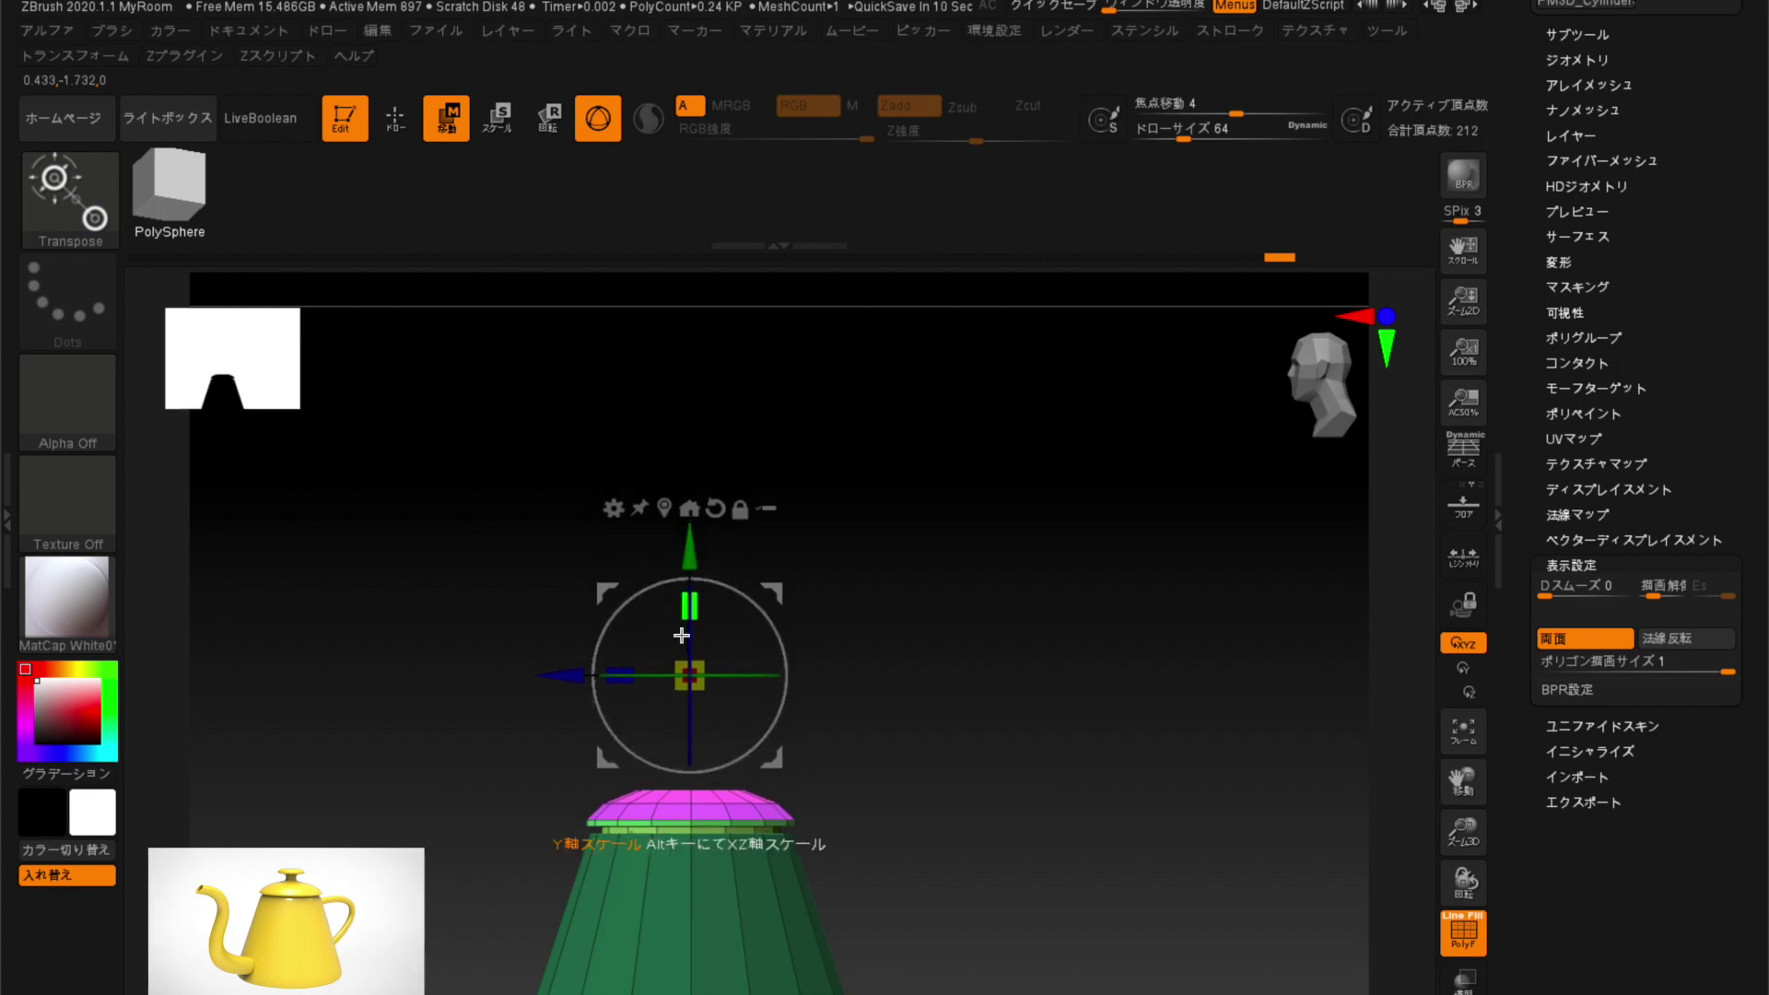
pyautogui.scroll(3, 689, 660)
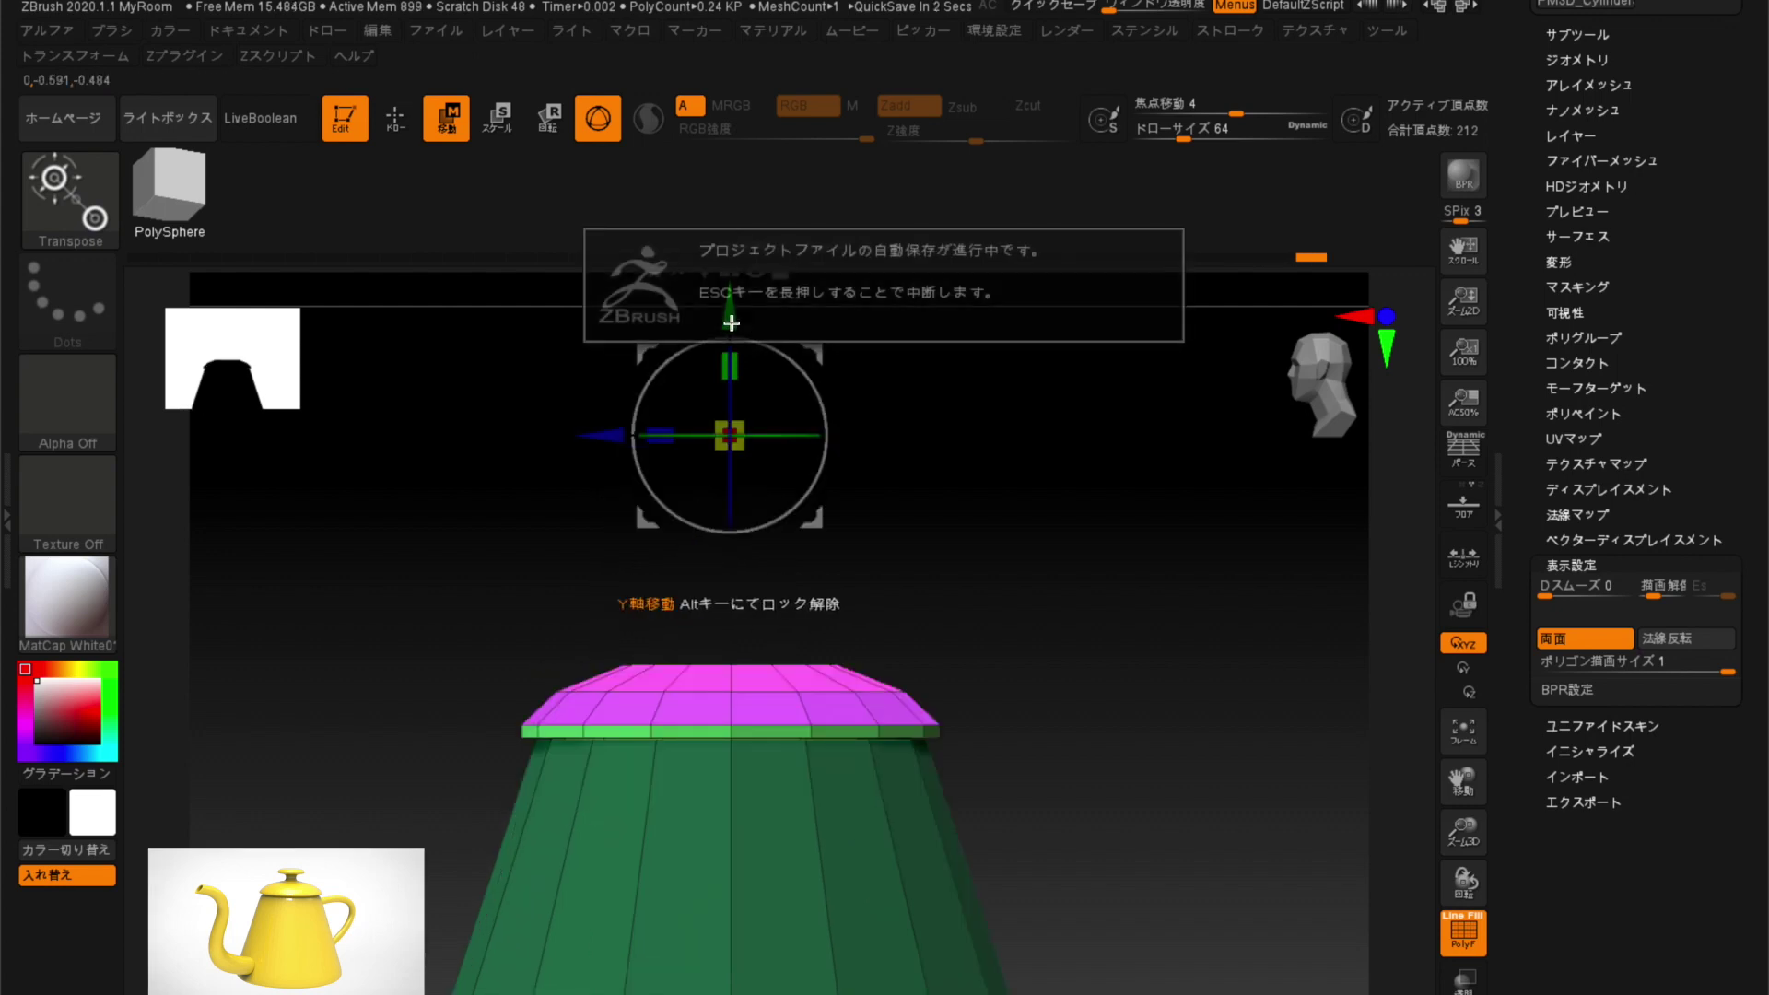
pyautogui.moveTo(729, 297); pyautogui.dragTo(735, 316)
# Add an inner ring of faces around the centre of the lid's top.
pyautogui.moveTo(395, 664)
pyautogui.mouseDown()
pyautogui.moveTo(395, 640)
pyautogui.moveTo(430, 679)
pyautogui.moveTo(379, 734)
pyautogui.moveTo(383, 766)
pyautogui.moveTo(404, 756)
pyautogui.moveTo(407, 605)
pyautogui.moveTo(678, 544)
pyautogui.mouseUp()
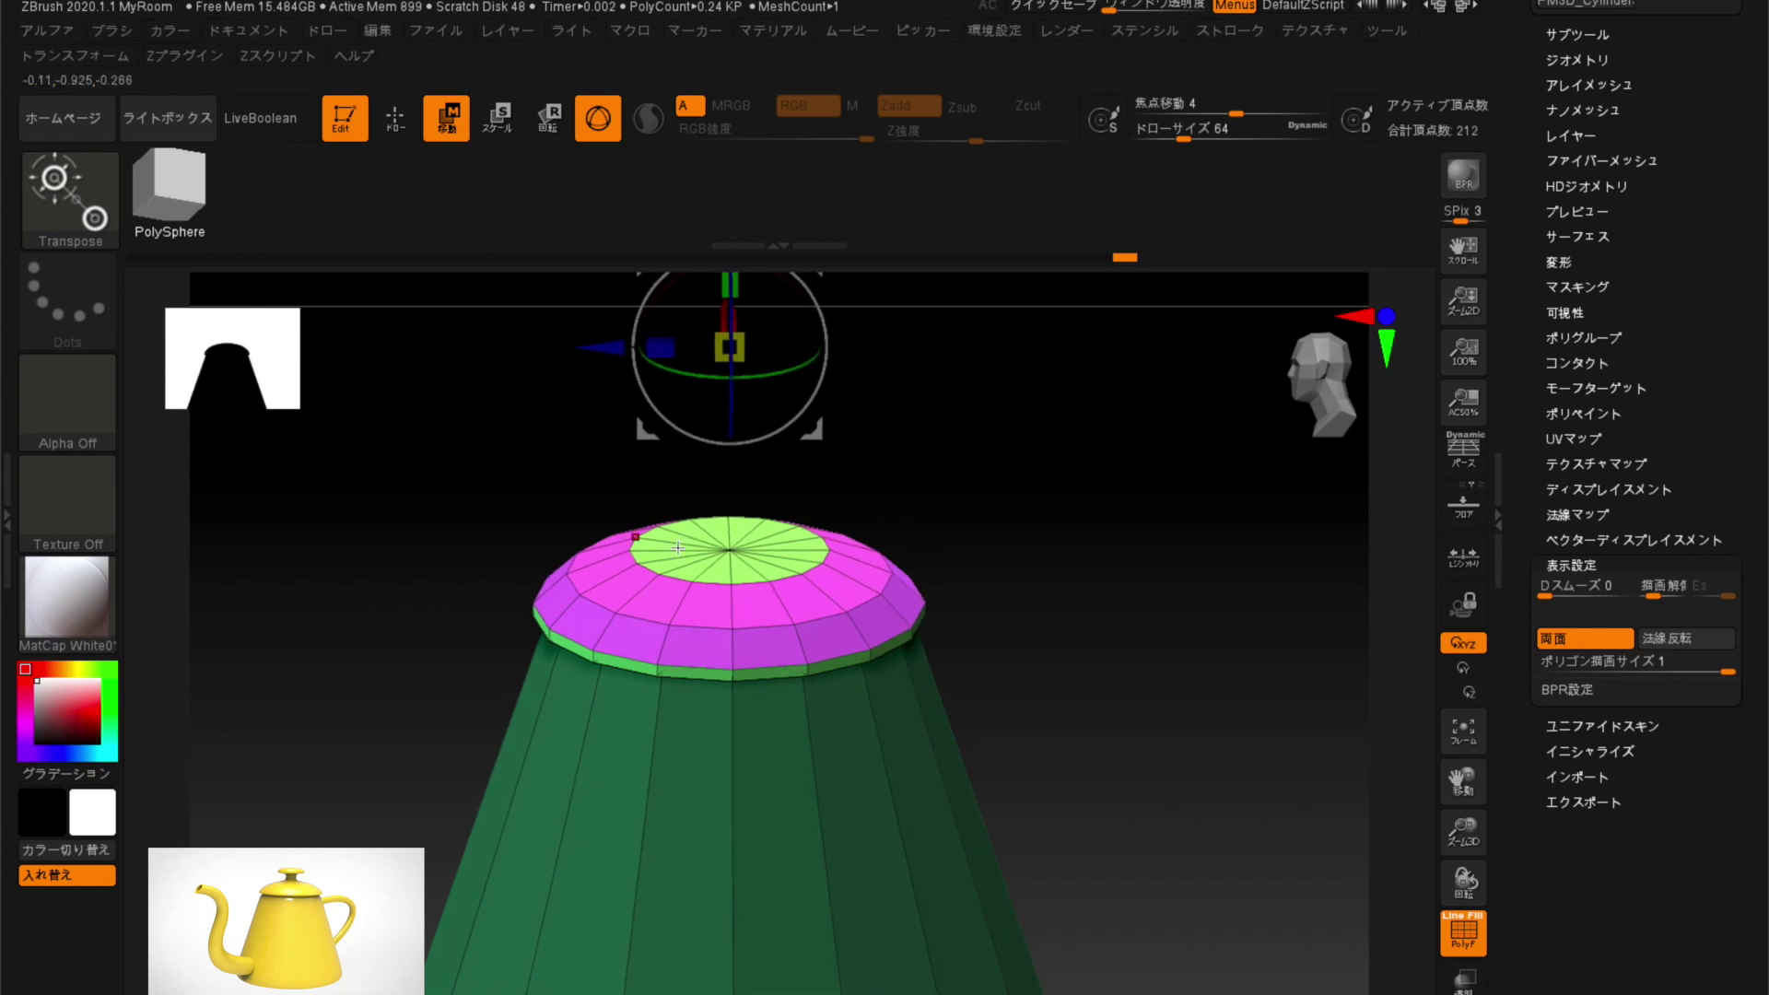
pyautogui.moveTo(454, 514)
pyautogui.mouseDown()
pyautogui.moveTo(450, 580)
pyautogui.moveTo(403, 545)
pyautogui.moveTo(448, 543)
pyautogui.moveTo(448, 559)
pyautogui.mouseUp()
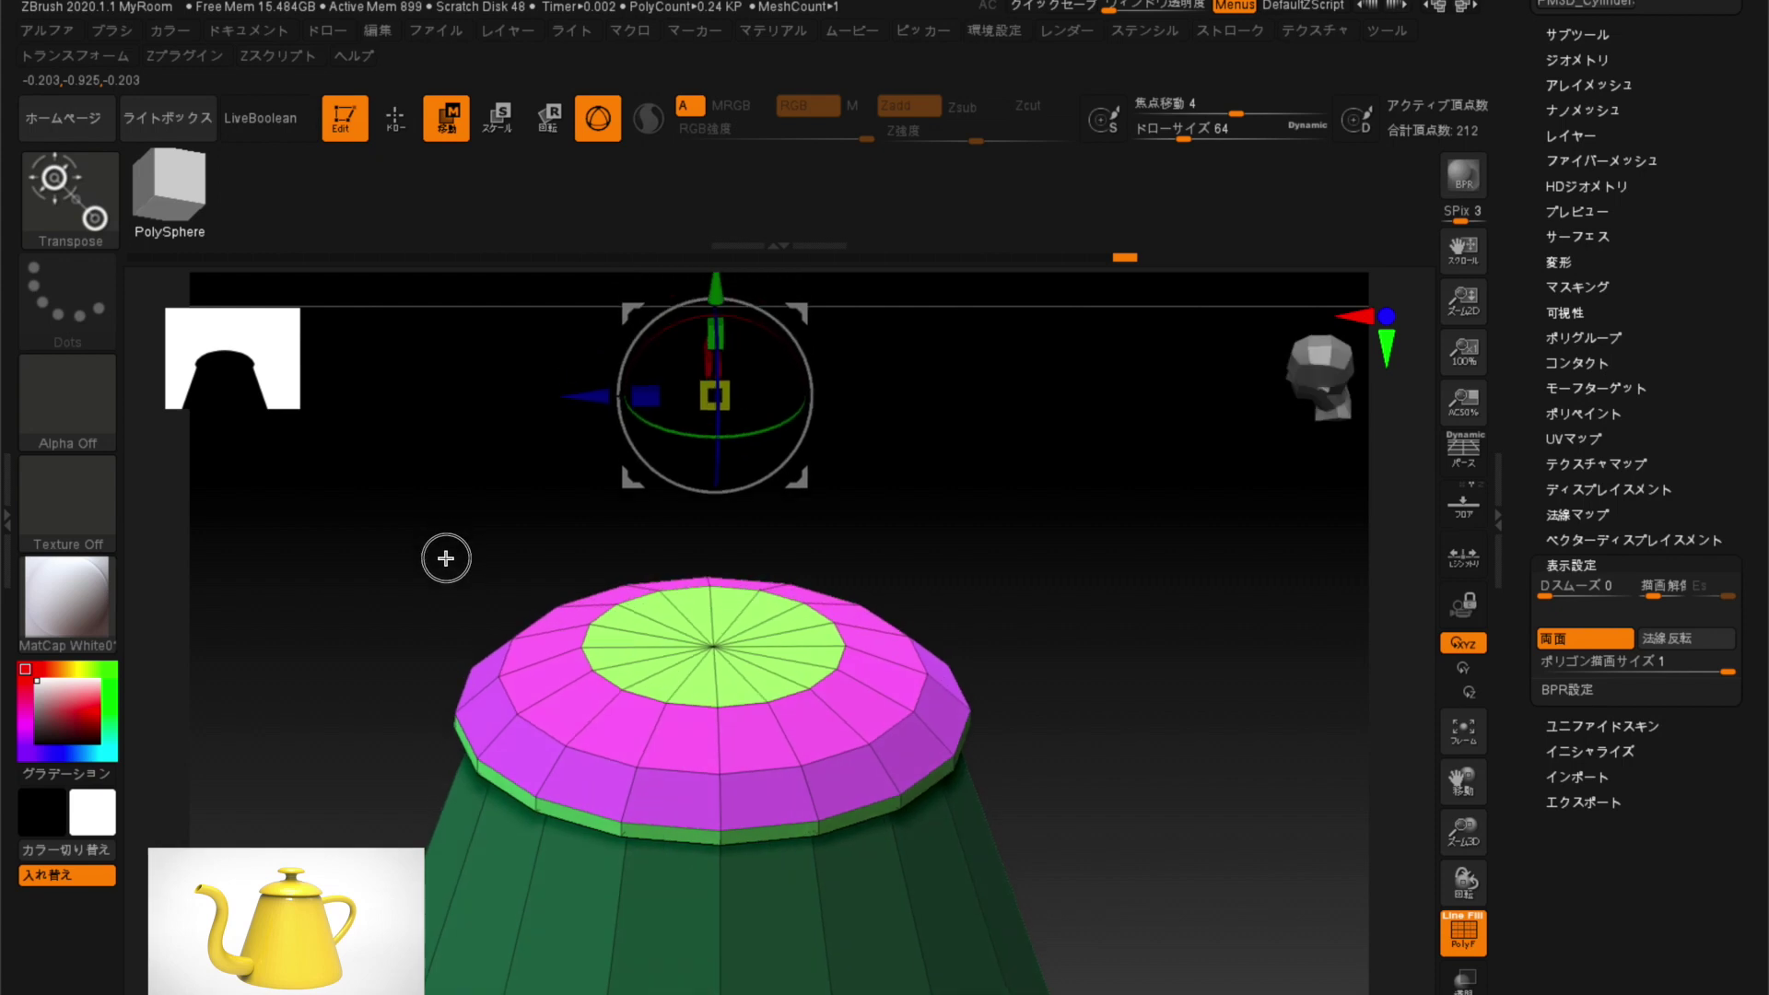
pyautogui.press('q')
pyautogui.click(699, 678)
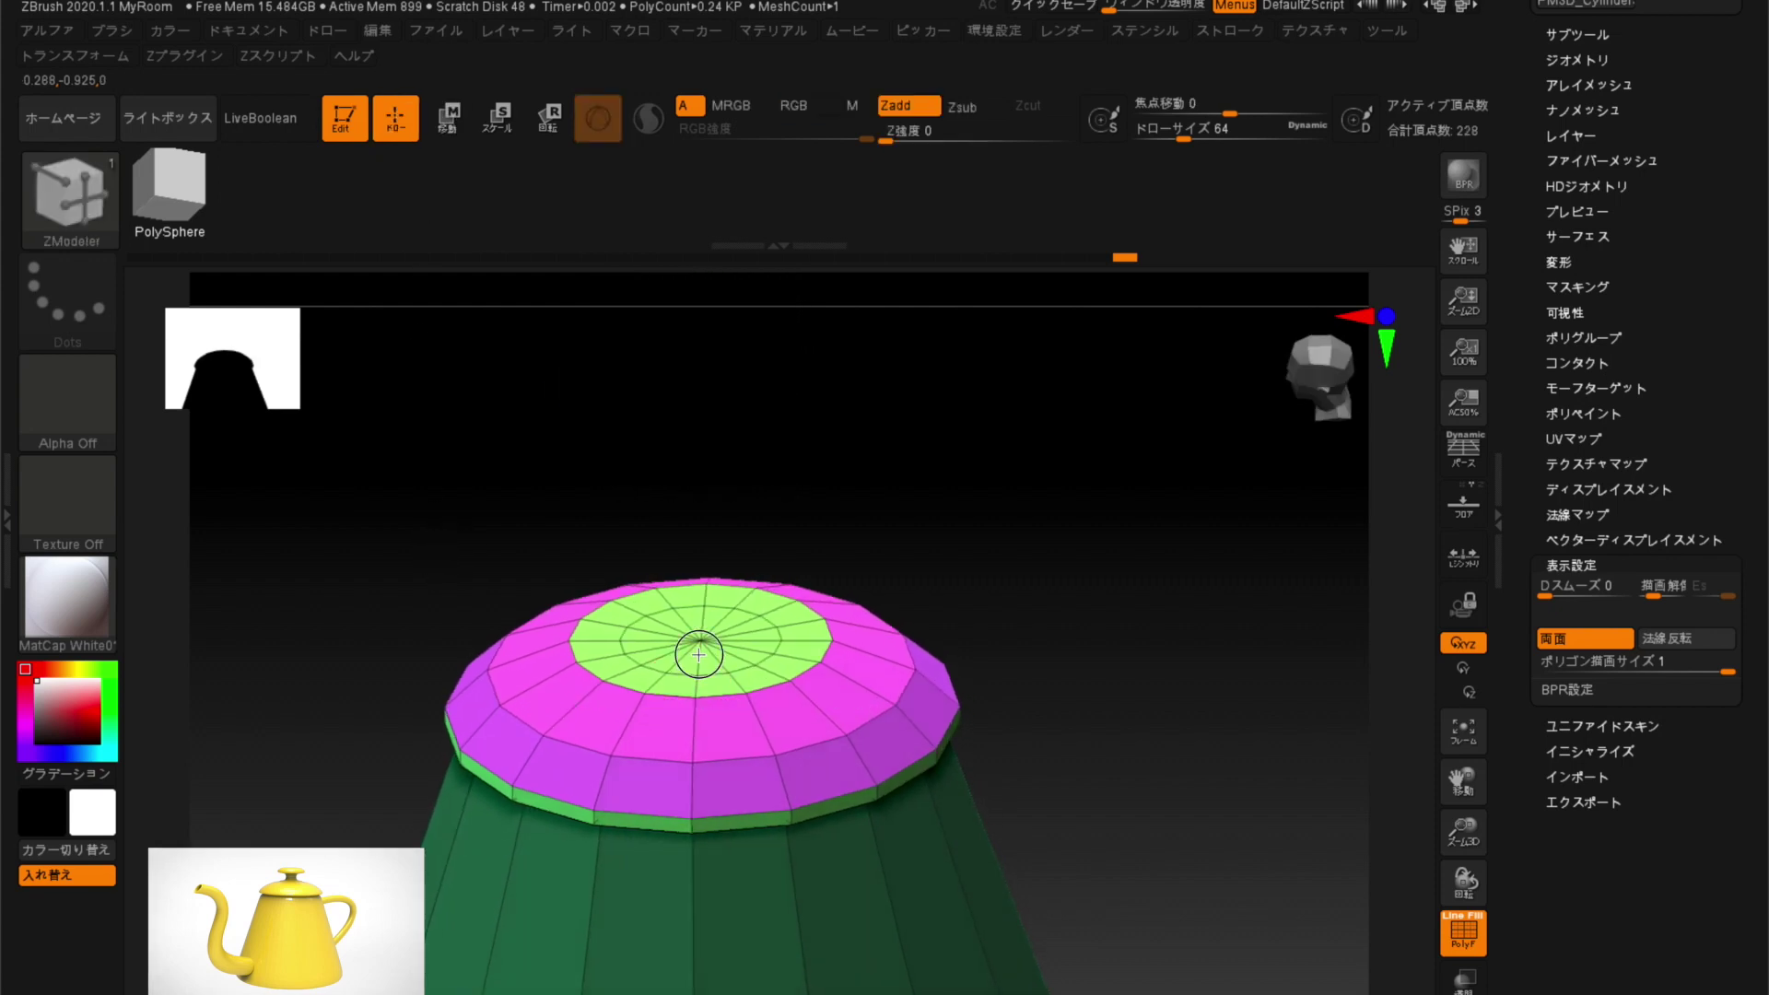
# Inset and raise the lid's inner top face into a low stepped central disc.
pyautogui.press('space')
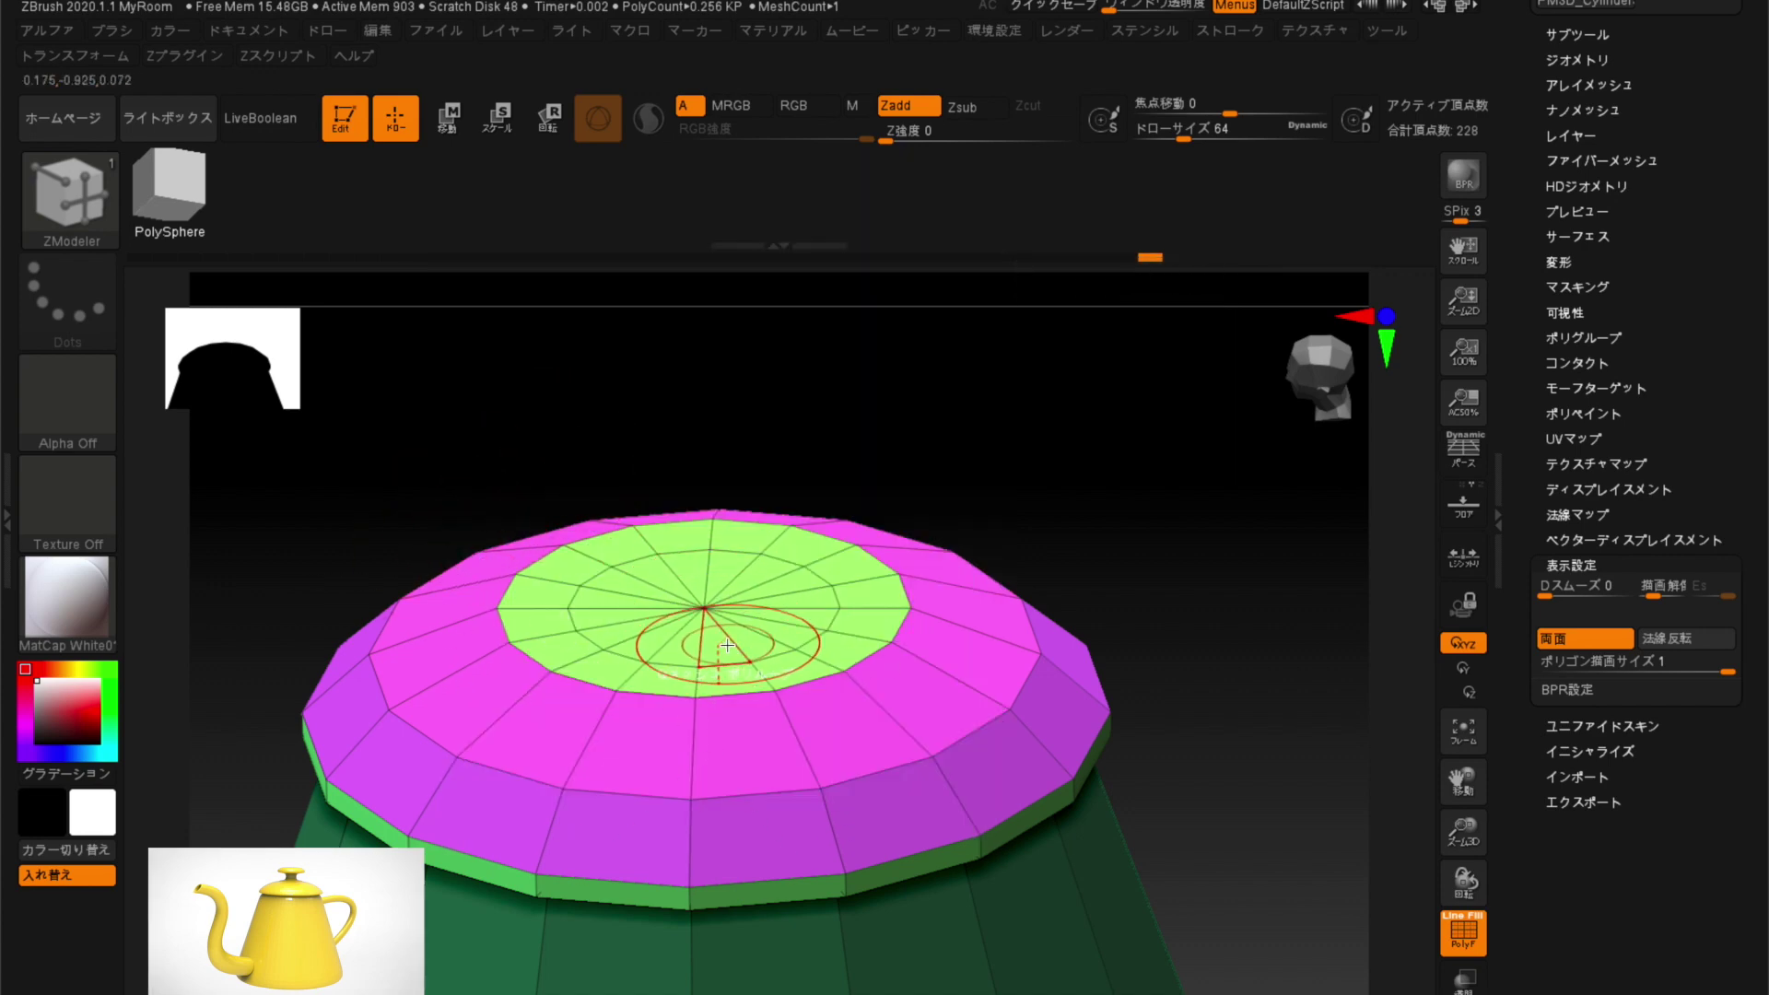
pyautogui.moveTo(724, 643)
pyautogui.mouseDown()
pyautogui.moveTo(720, 590)
pyautogui.moveTo(714, 619)
pyautogui.mouseUp()
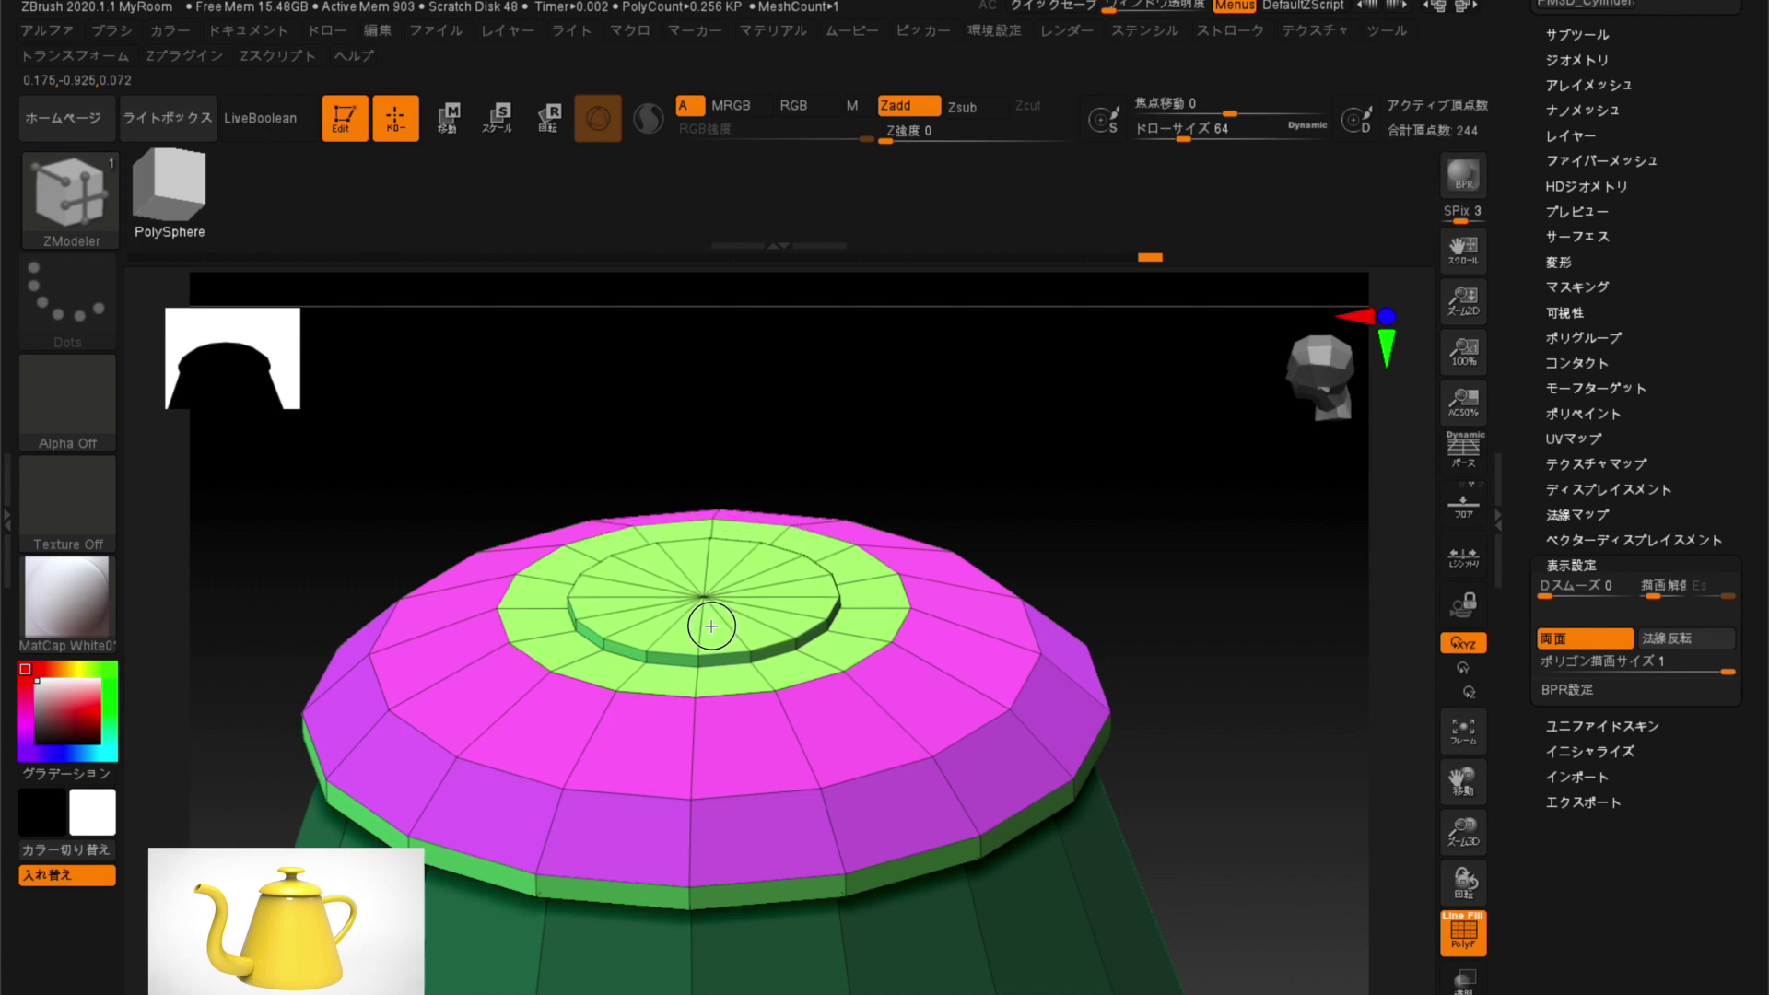
pyautogui.moveTo(713, 619); pyautogui.dragTo(711, 613)
pyautogui.moveTo(441, 463)
pyautogui.mouseDown()
pyautogui.moveTo(434, 434)
pyautogui.moveTo(539, 528)
pyautogui.moveTo(451, 516)
pyautogui.mouseUp()
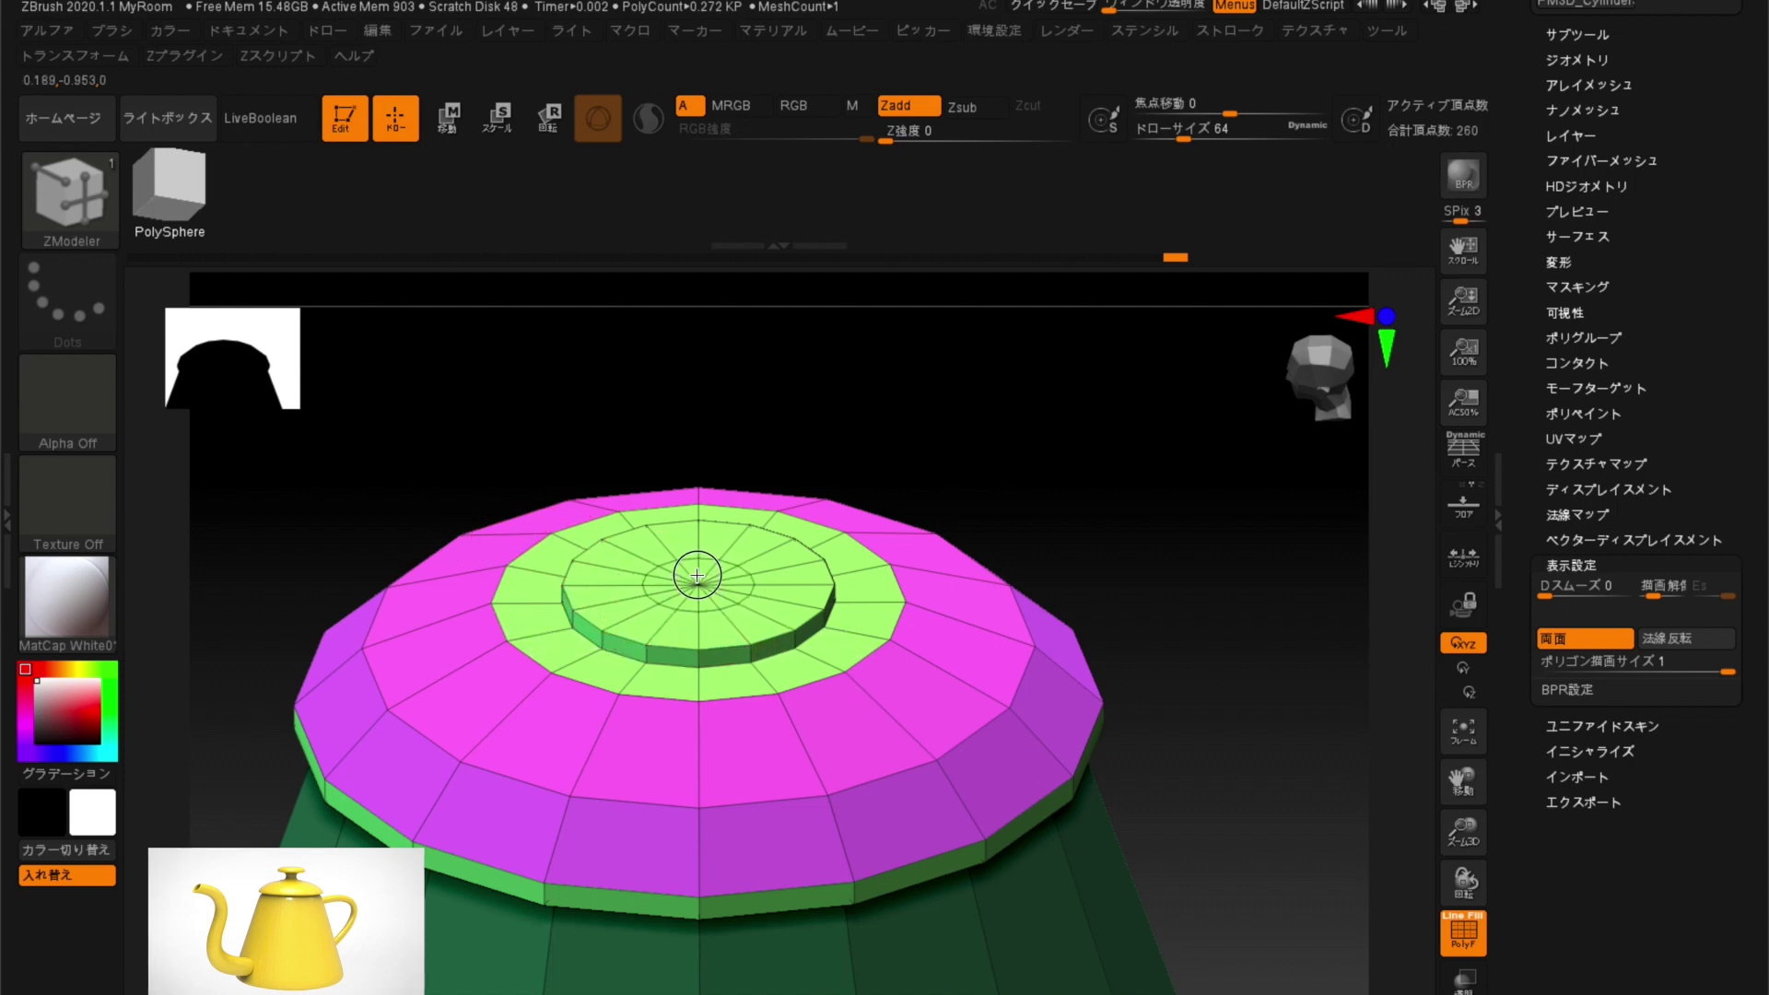
pyautogui.scroll(2, 522, 423)
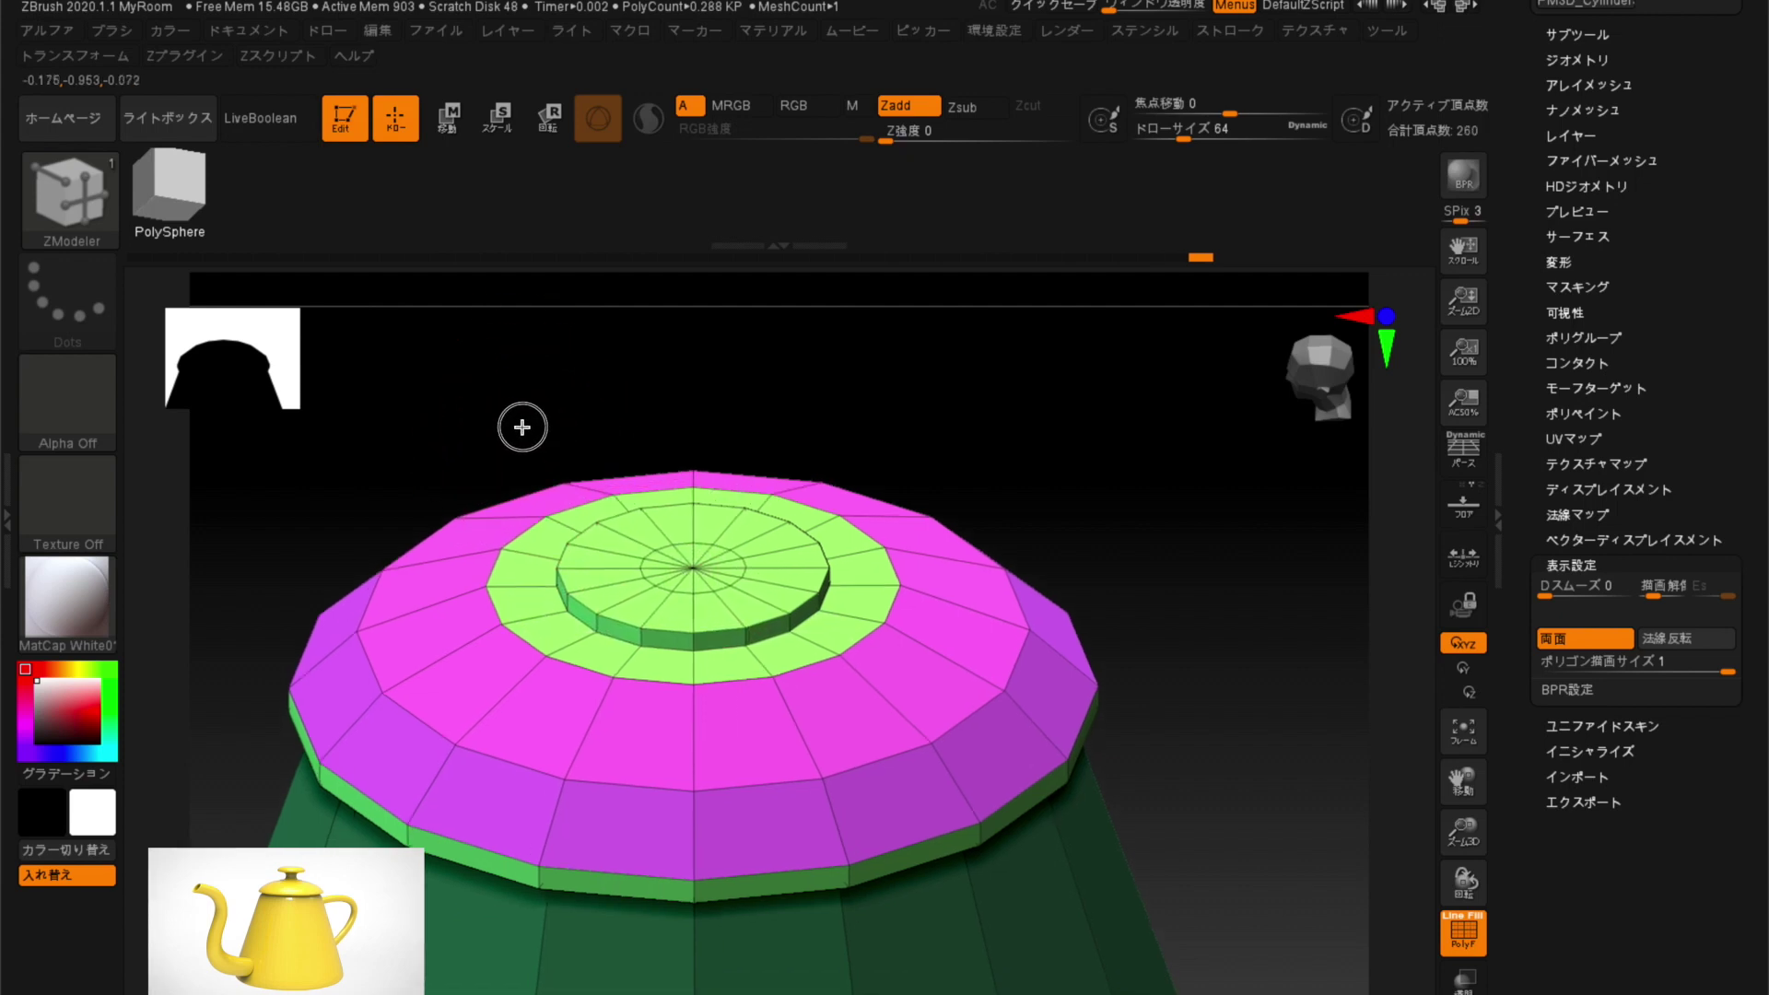
pyautogui.scroll(3, 541, 518)
pyautogui.scroll(2, 411, 355)
pyautogui.scroll(2, 442, 431)
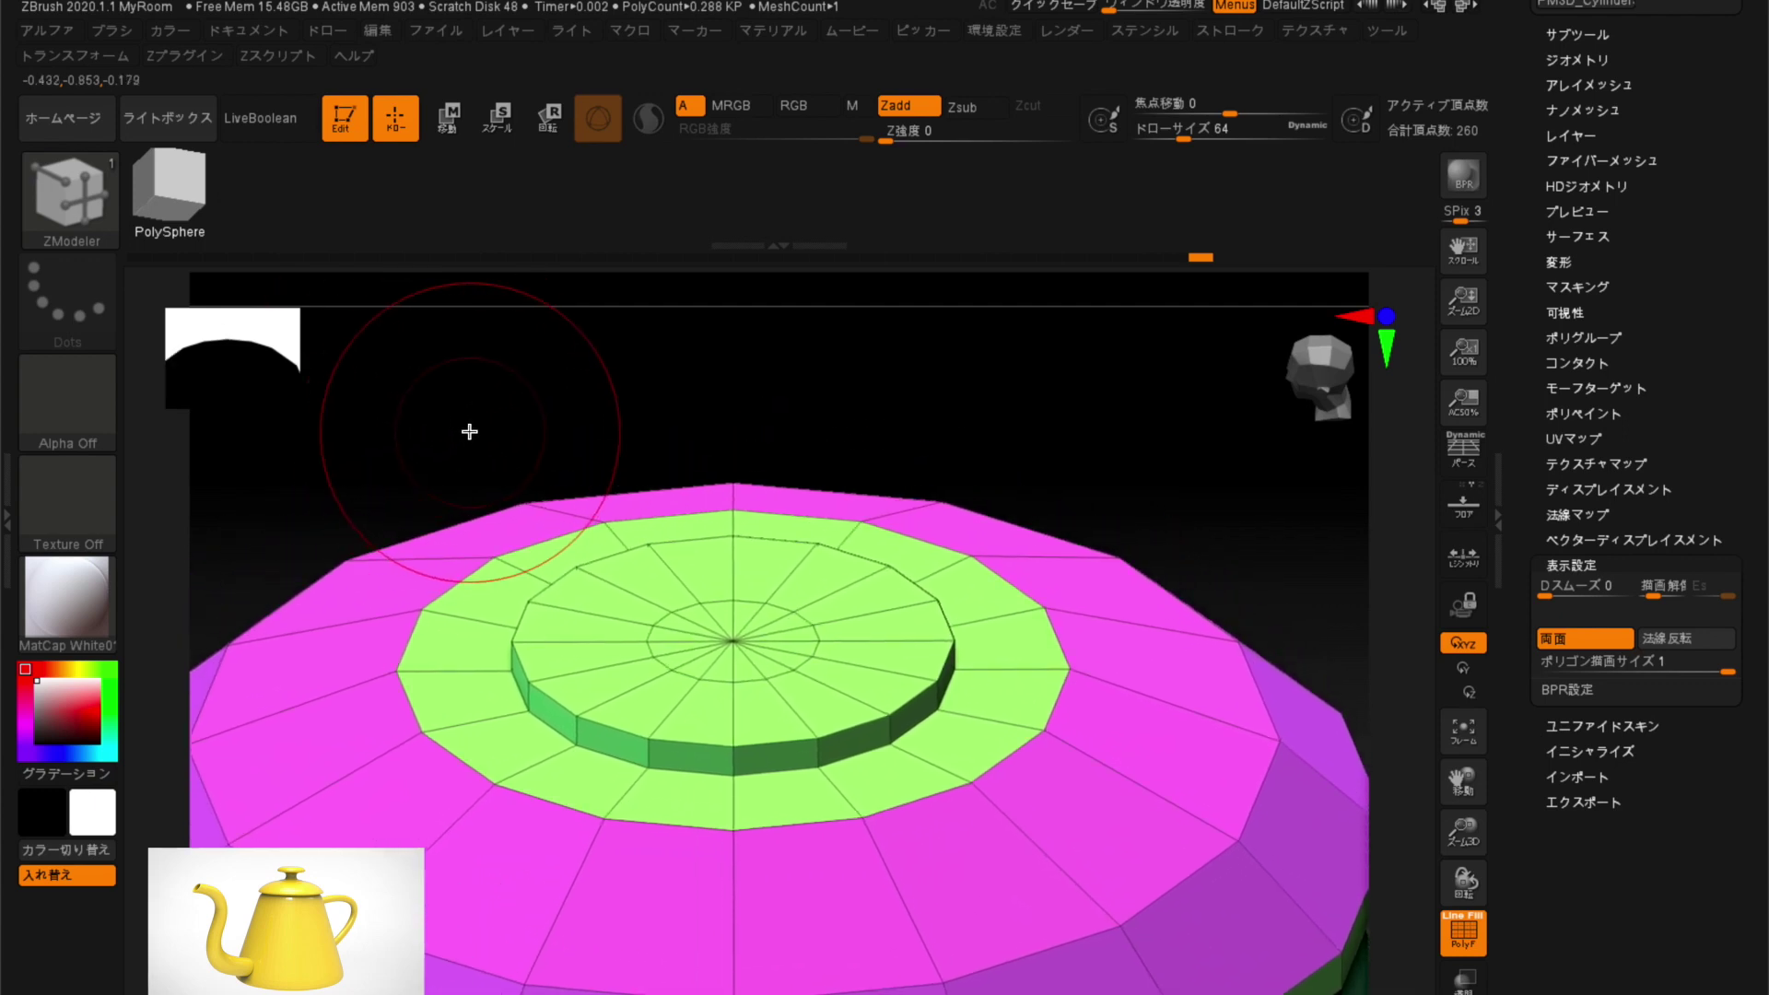
pyautogui.scroll(1, 497, 507)
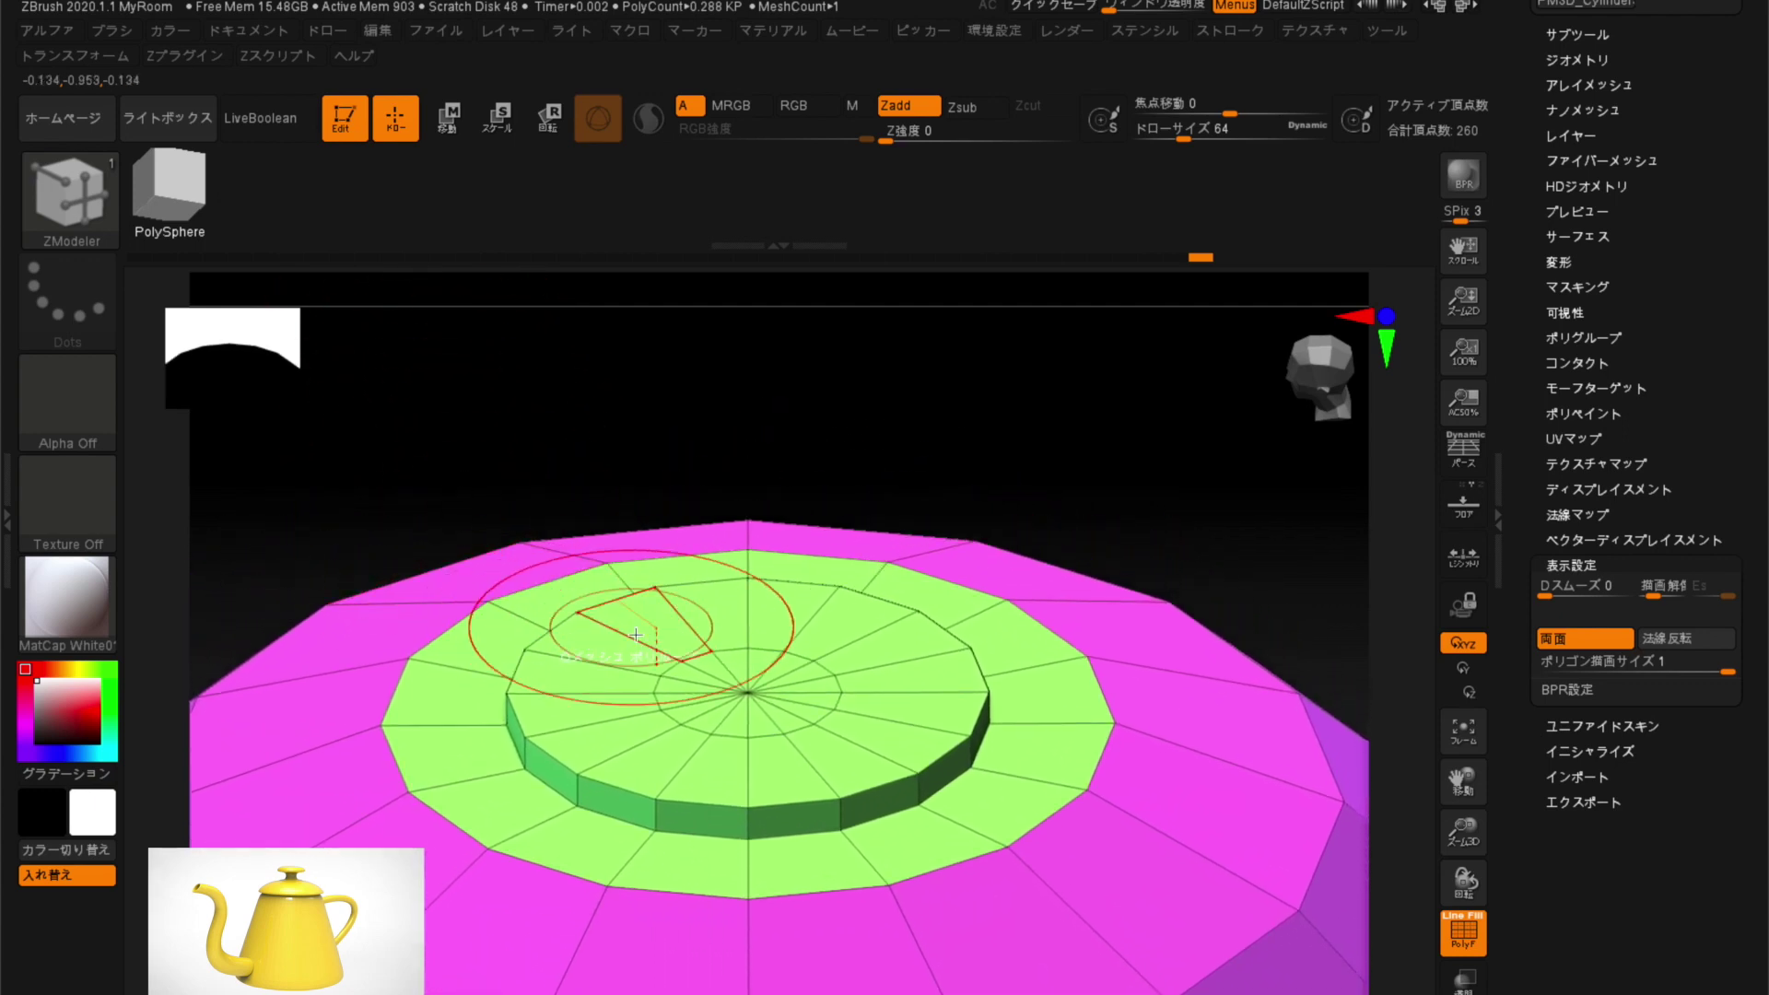
pyautogui.press('space')
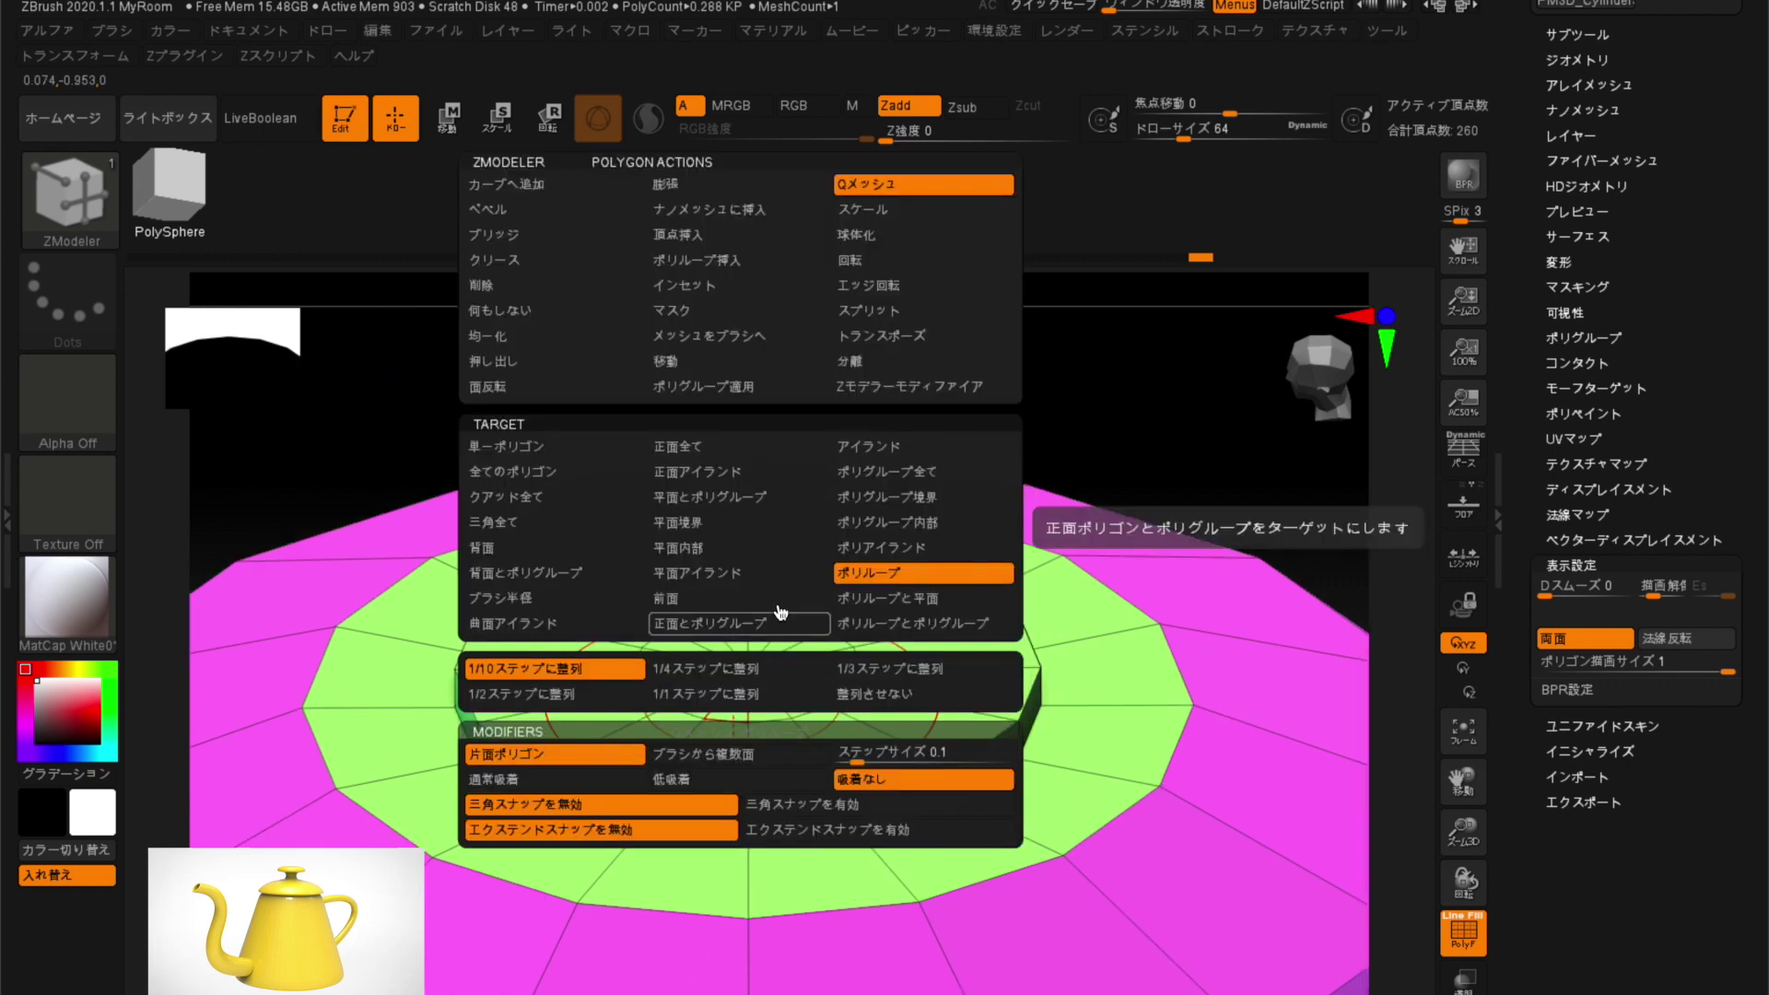
# Extrude the lid's centre disc upward twice with QMesh into a tall cylindrical knob.
pyautogui.click(930, 474)
pyautogui.moveTo(774, 635); pyautogui.dragTo(772, 507)
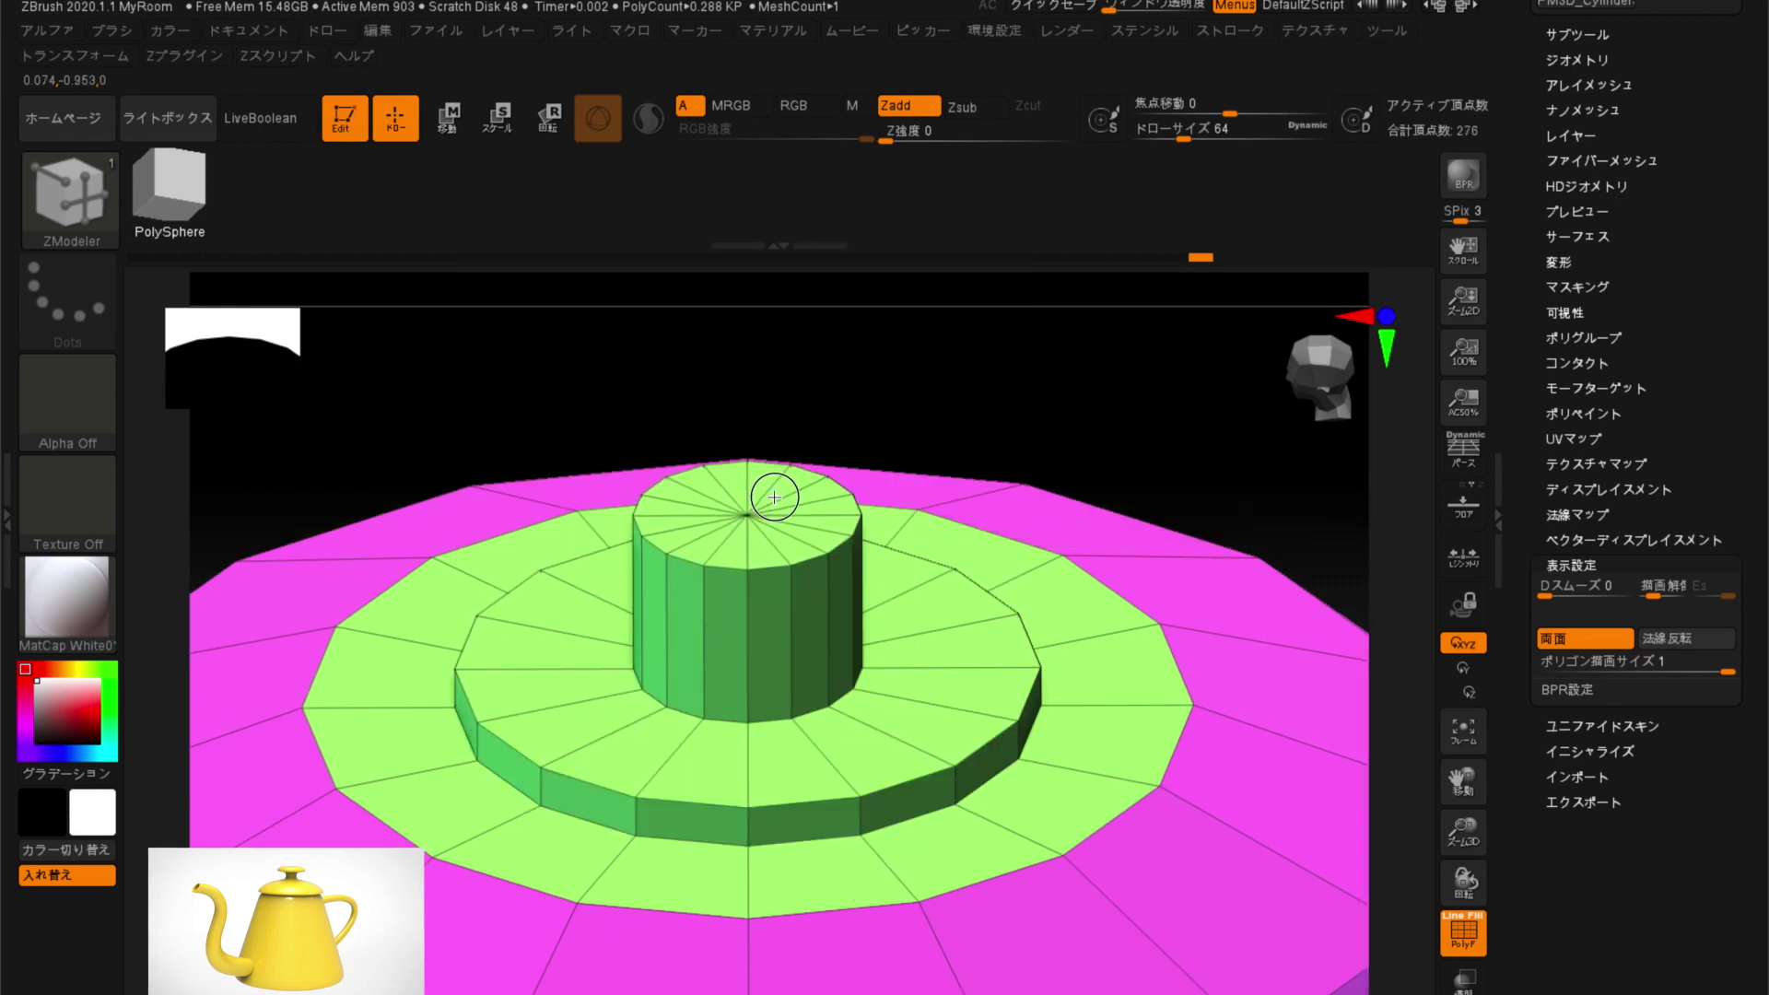
pyautogui.moveTo(778, 505)
pyautogui.mouseDown()
pyautogui.moveTo(493, 403)
pyautogui.moveTo(423, 304)
pyautogui.moveTo(455, 553)
pyautogui.moveTo(452, 493)
pyautogui.moveTo(517, 644)
pyautogui.moveTo(645, 636)
pyautogui.mouseUp()
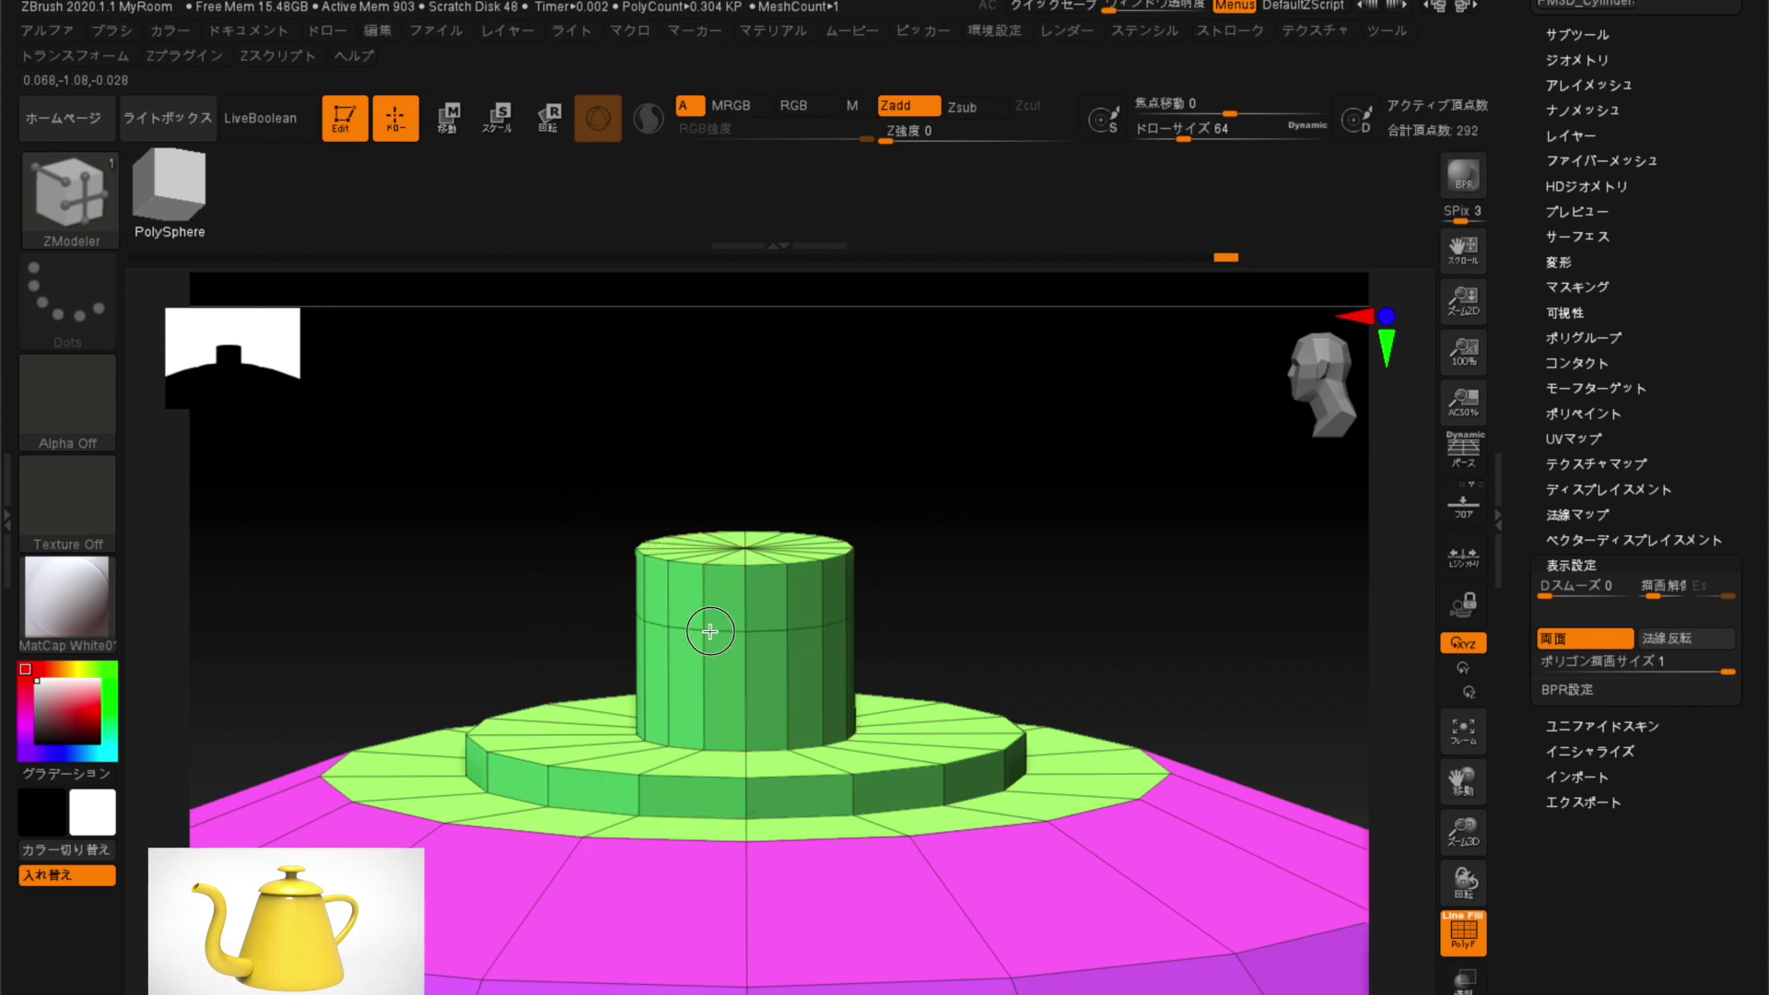
pyautogui.moveTo(608, 599)
pyautogui.mouseDown()
pyautogui.moveTo(458, 593)
pyautogui.moveTo(493, 596)
pyautogui.mouseUp()
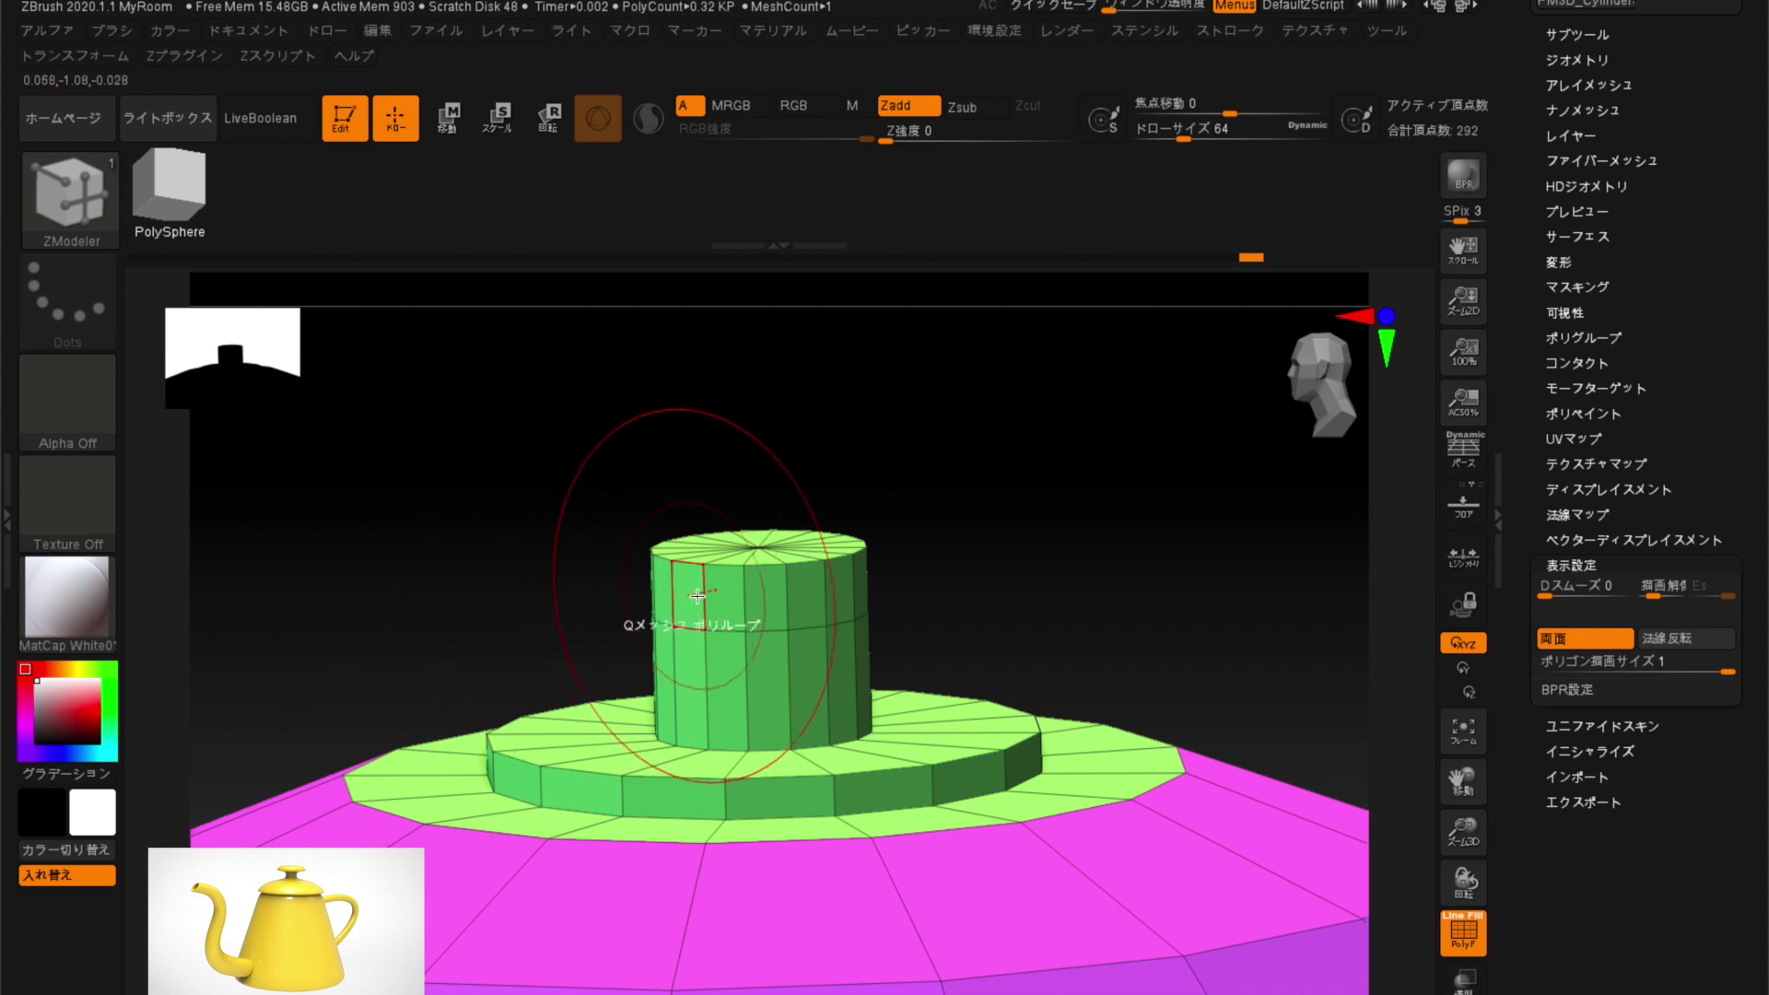
pyautogui.keyDown('alt'); pyautogui.moveTo(750, 700); pyautogui.dragTo(751, 477, button='right'); pyautogui.keyUp('alt')
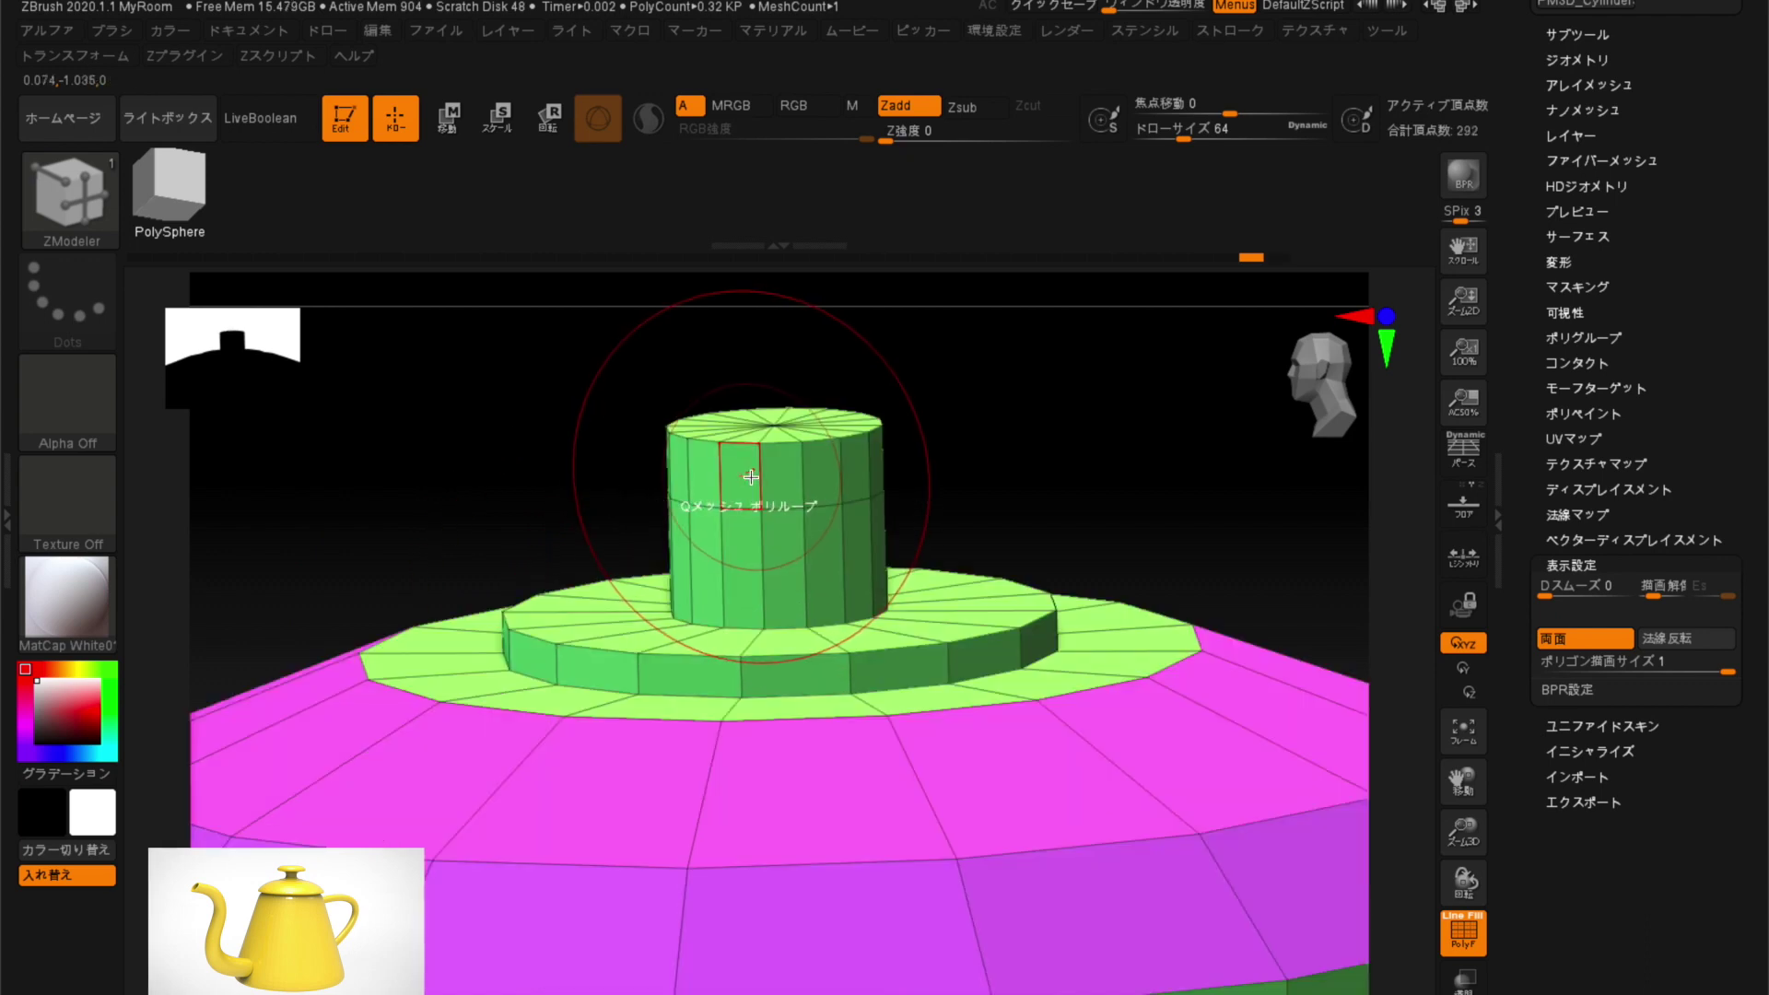
pyautogui.moveTo(753, 499); pyautogui.dragTo(746, 477)
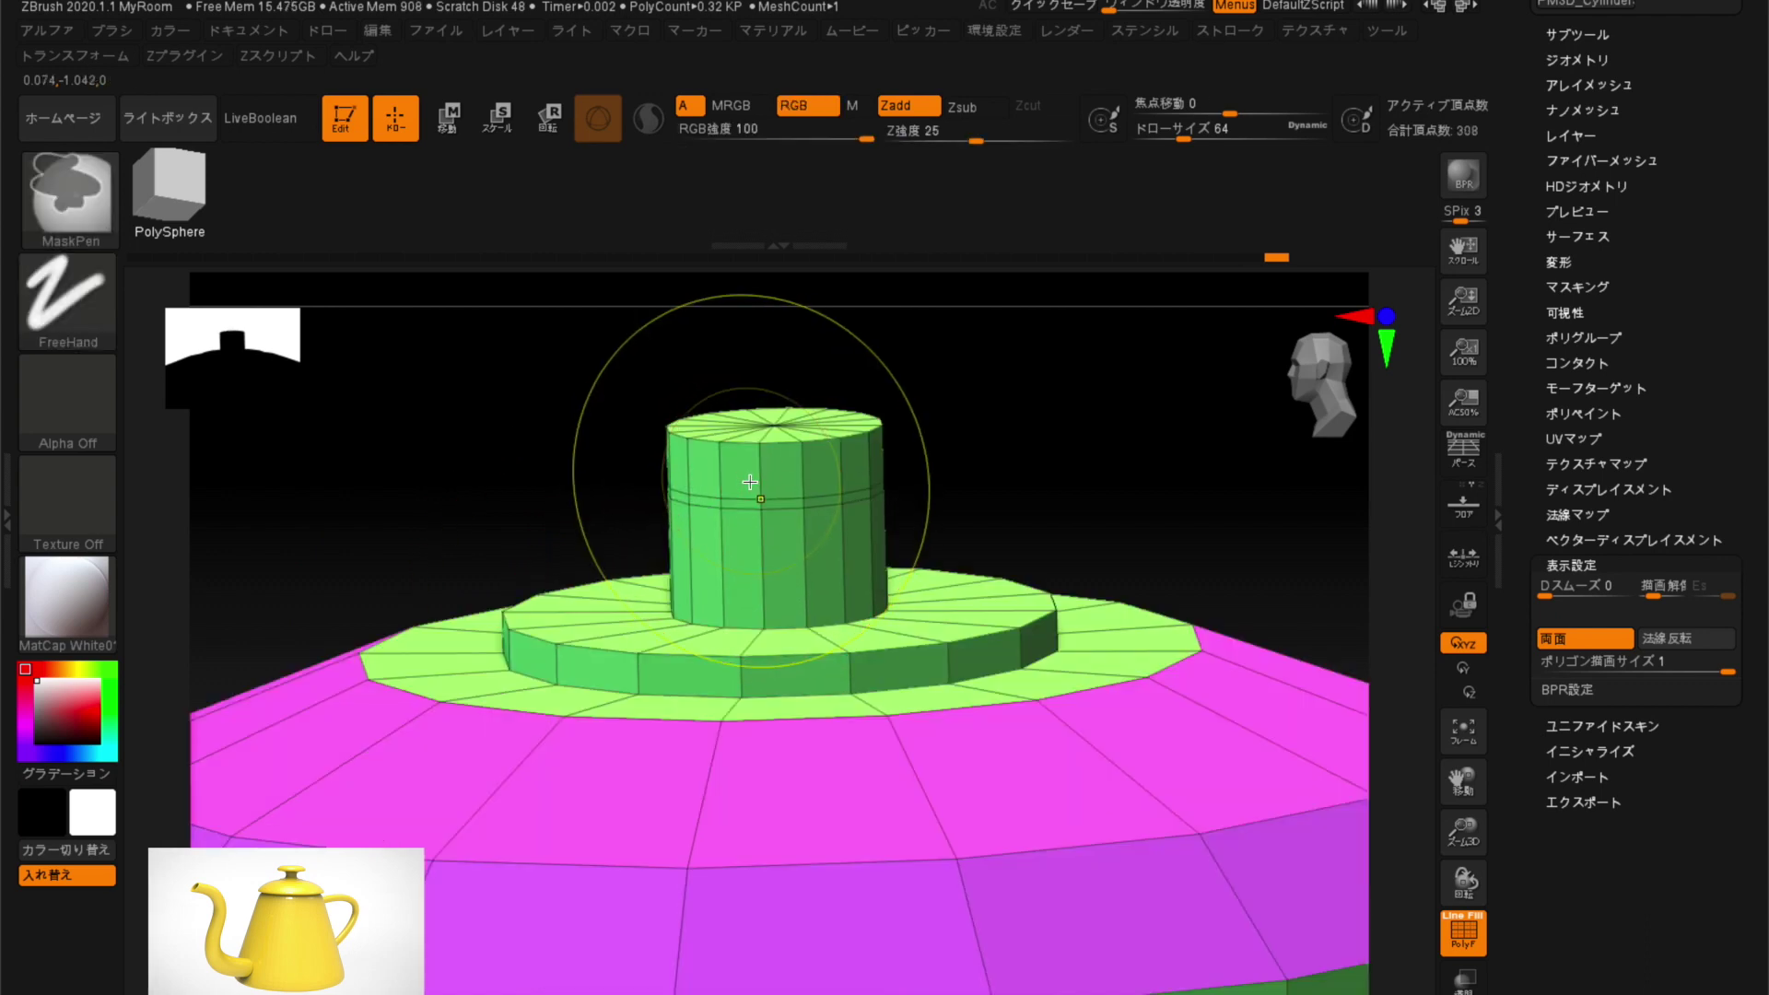
# Pull the knob top into a narrow neck capped by a wide, thick flat disc.
pyautogui.moveTo(812, 653); pyautogui.dragTo(1047, 718)
pyautogui.moveTo(673, 388)
pyautogui.mouseDown()
pyautogui.moveTo(317, 466)
pyautogui.moveTo(411, 467)
pyautogui.mouseUp()
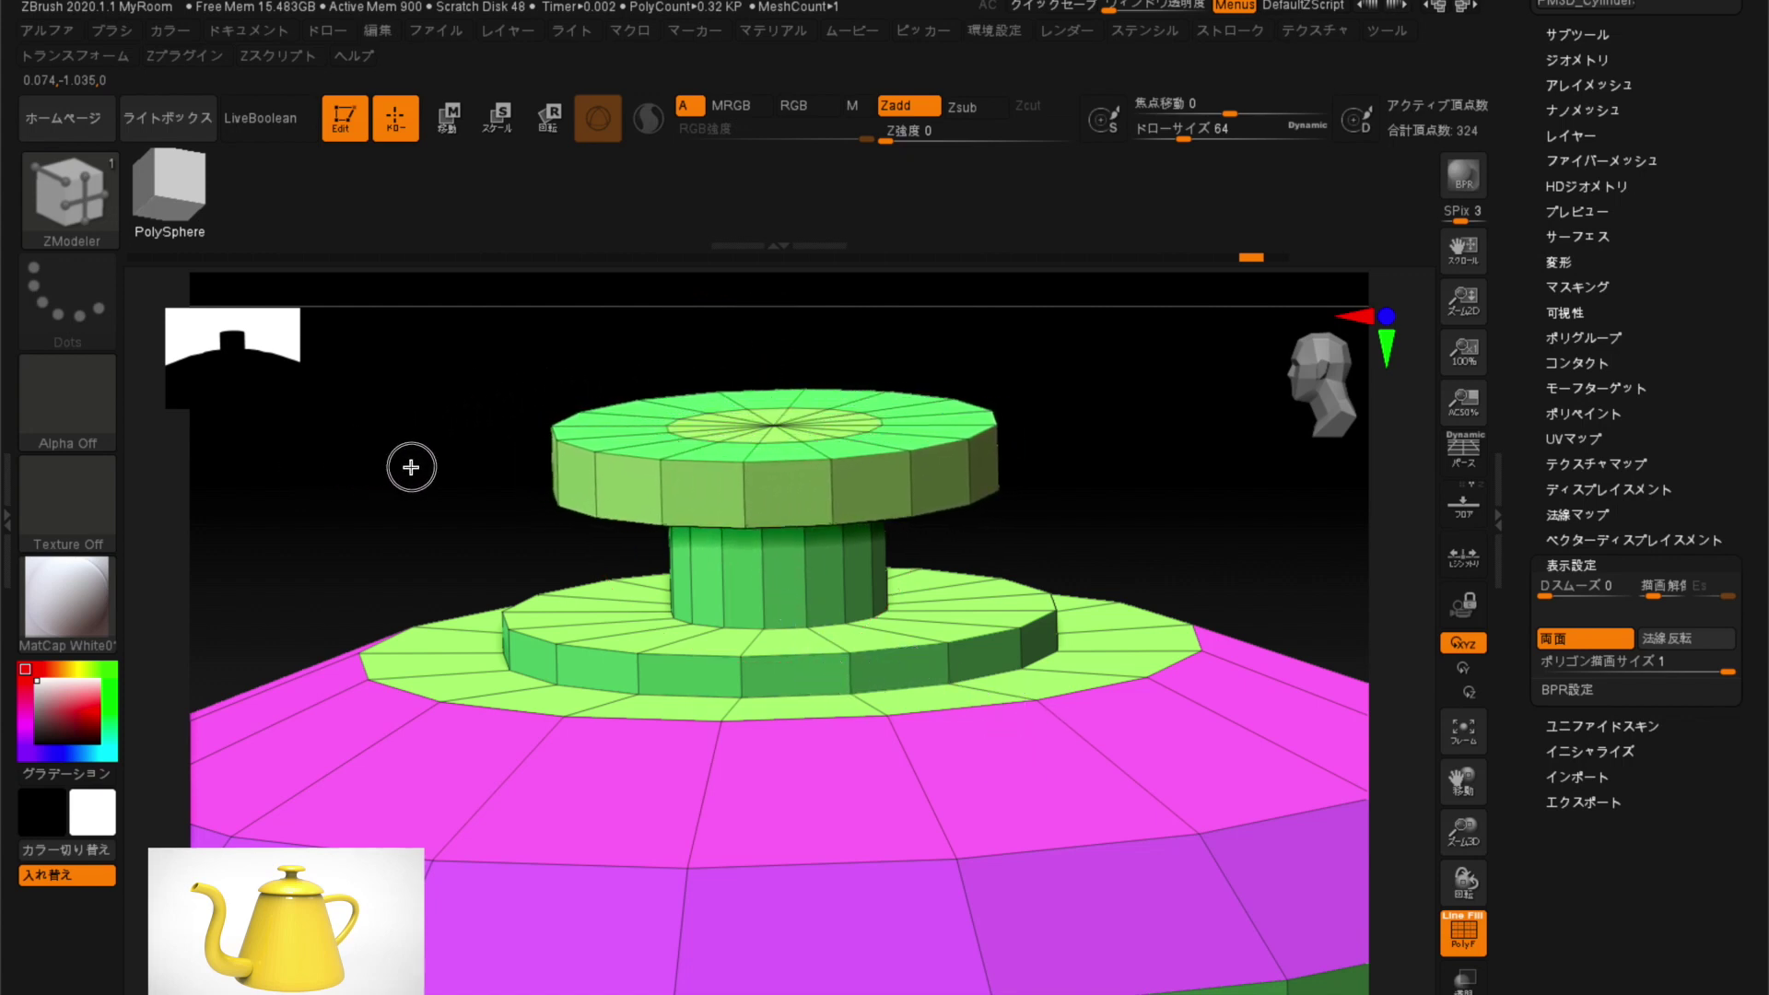
pyautogui.moveTo(433, 535)
pyautogui.mouseDown()
pyautogui.moveTo(411, 525)
pyautogui.moveTo(396, 561)
pyautogui.mouseUp()
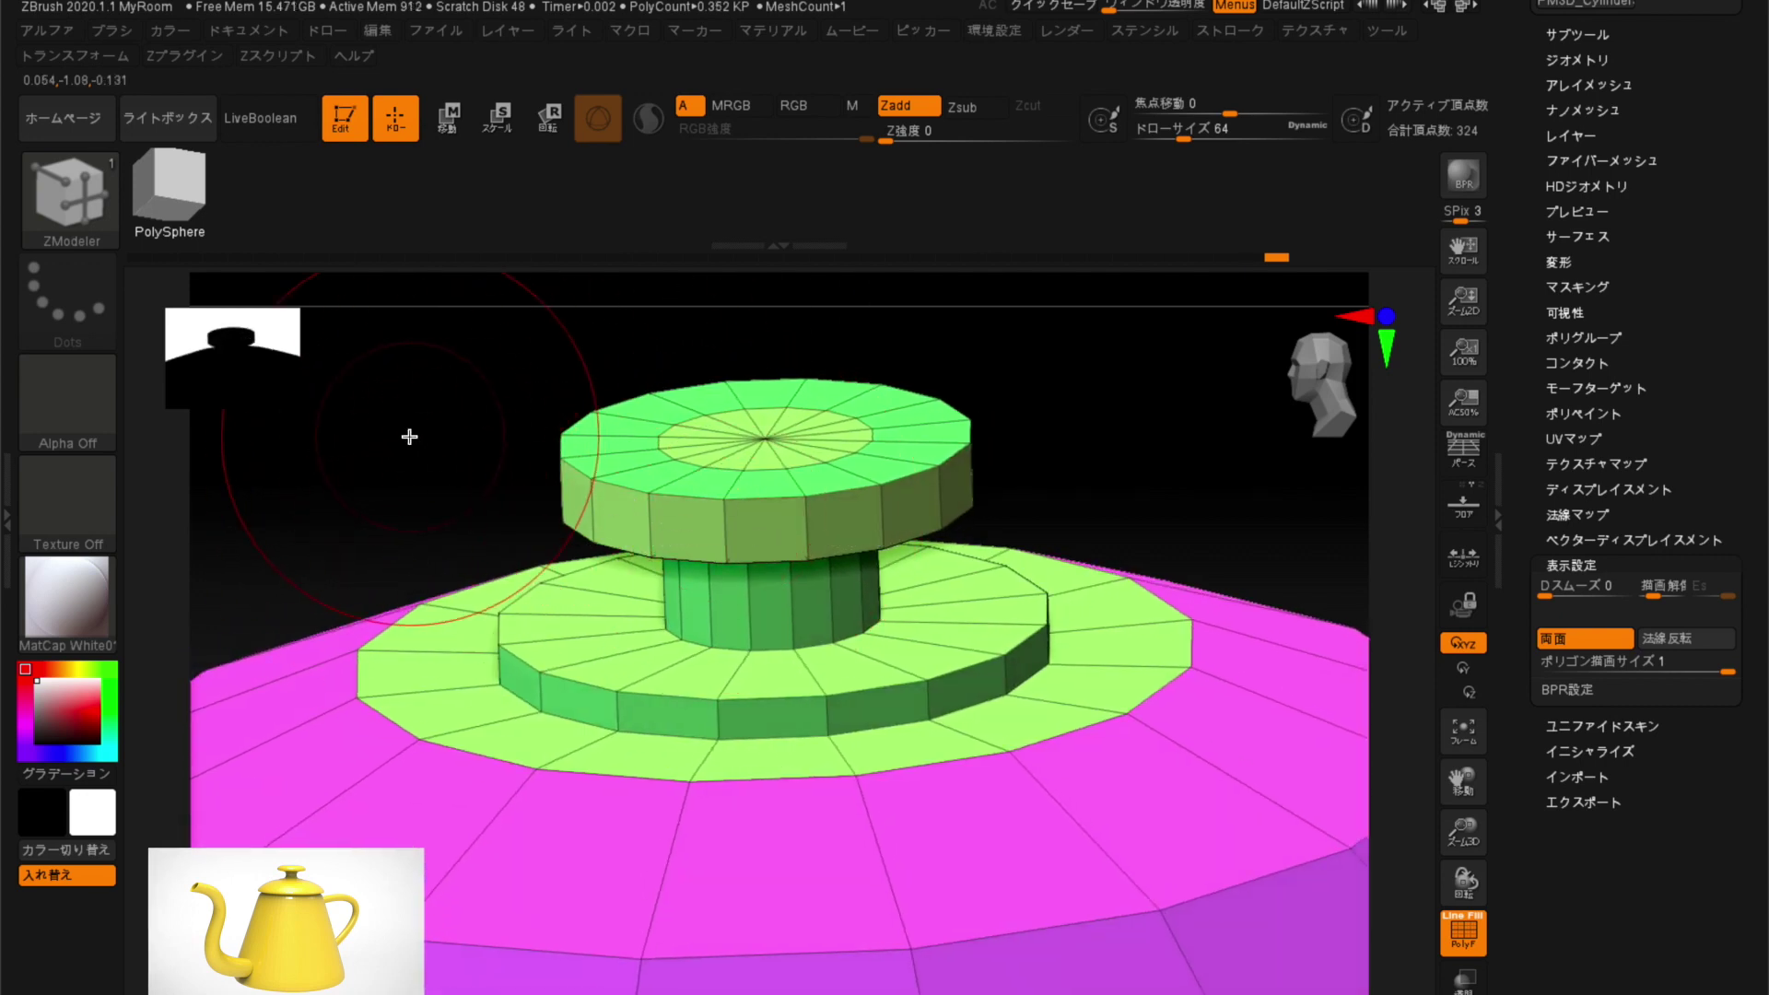
pyautogui.moveTo(411, 437); pyautogui.dragTo(728, 472)
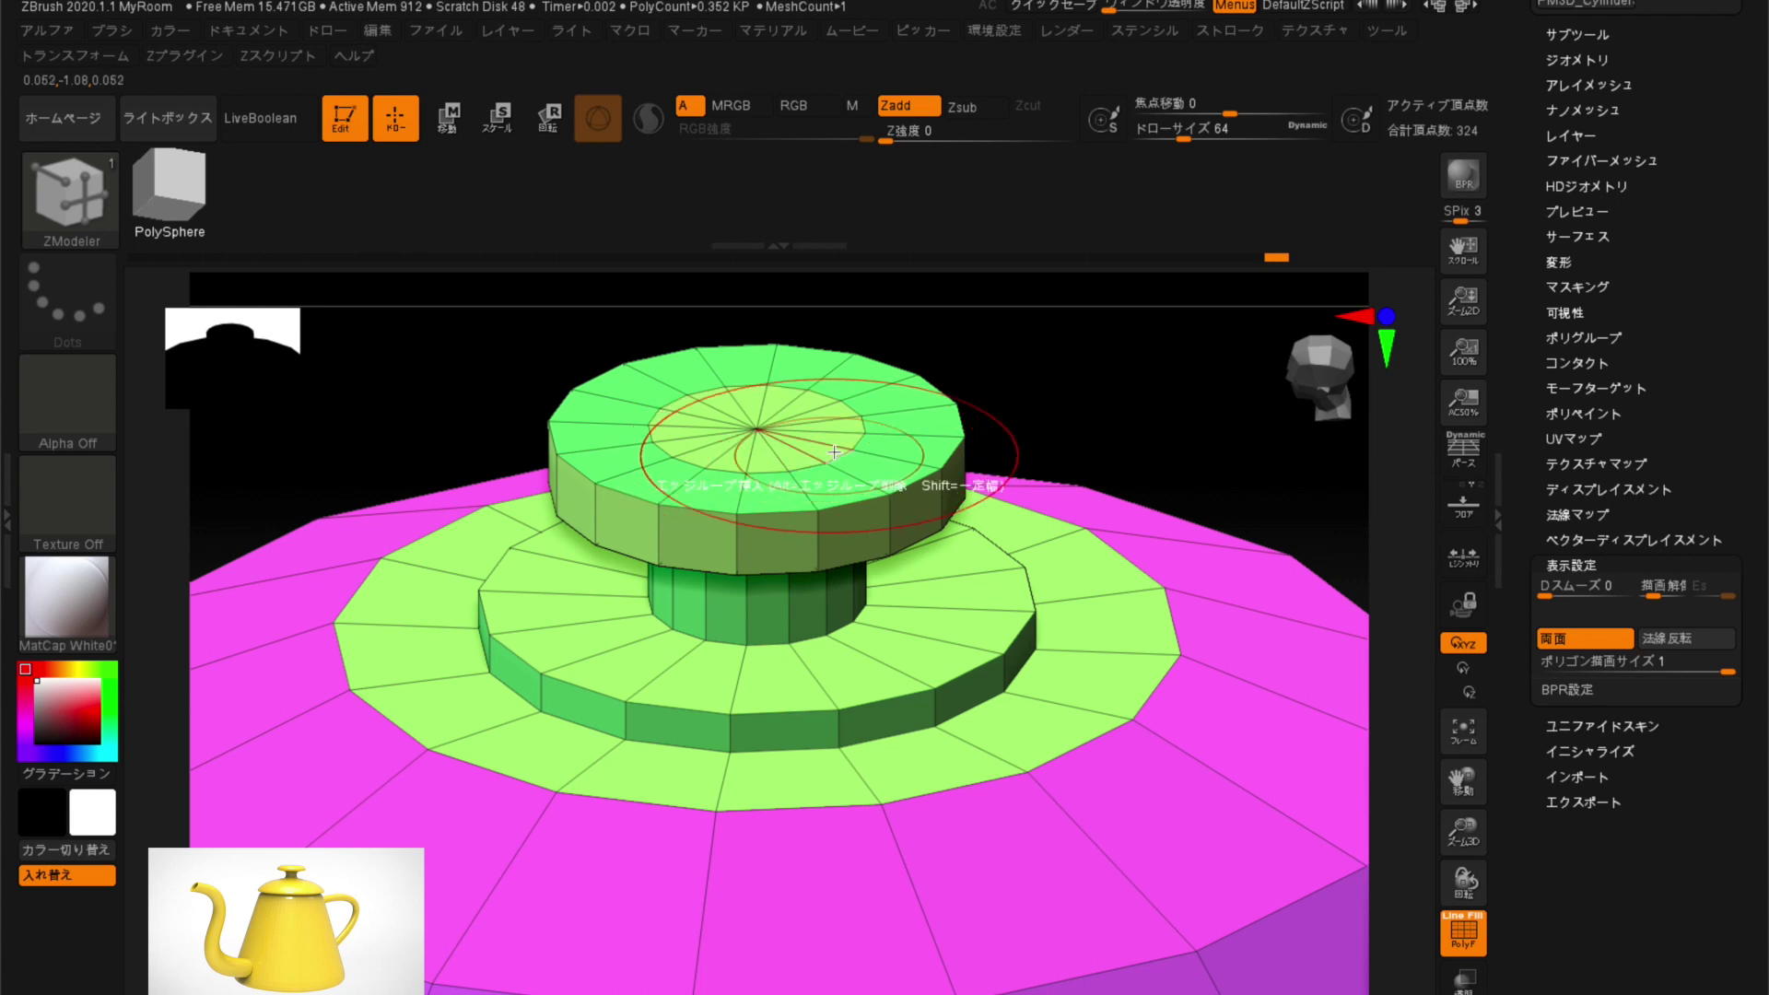
# Delete the cap's inner edge loop and round its rim with a Complete Edge Loop bevel.
pyautogui.keyDown('alt'); pyautogui.click(728, 472); pyautogui.keyUp('alt')
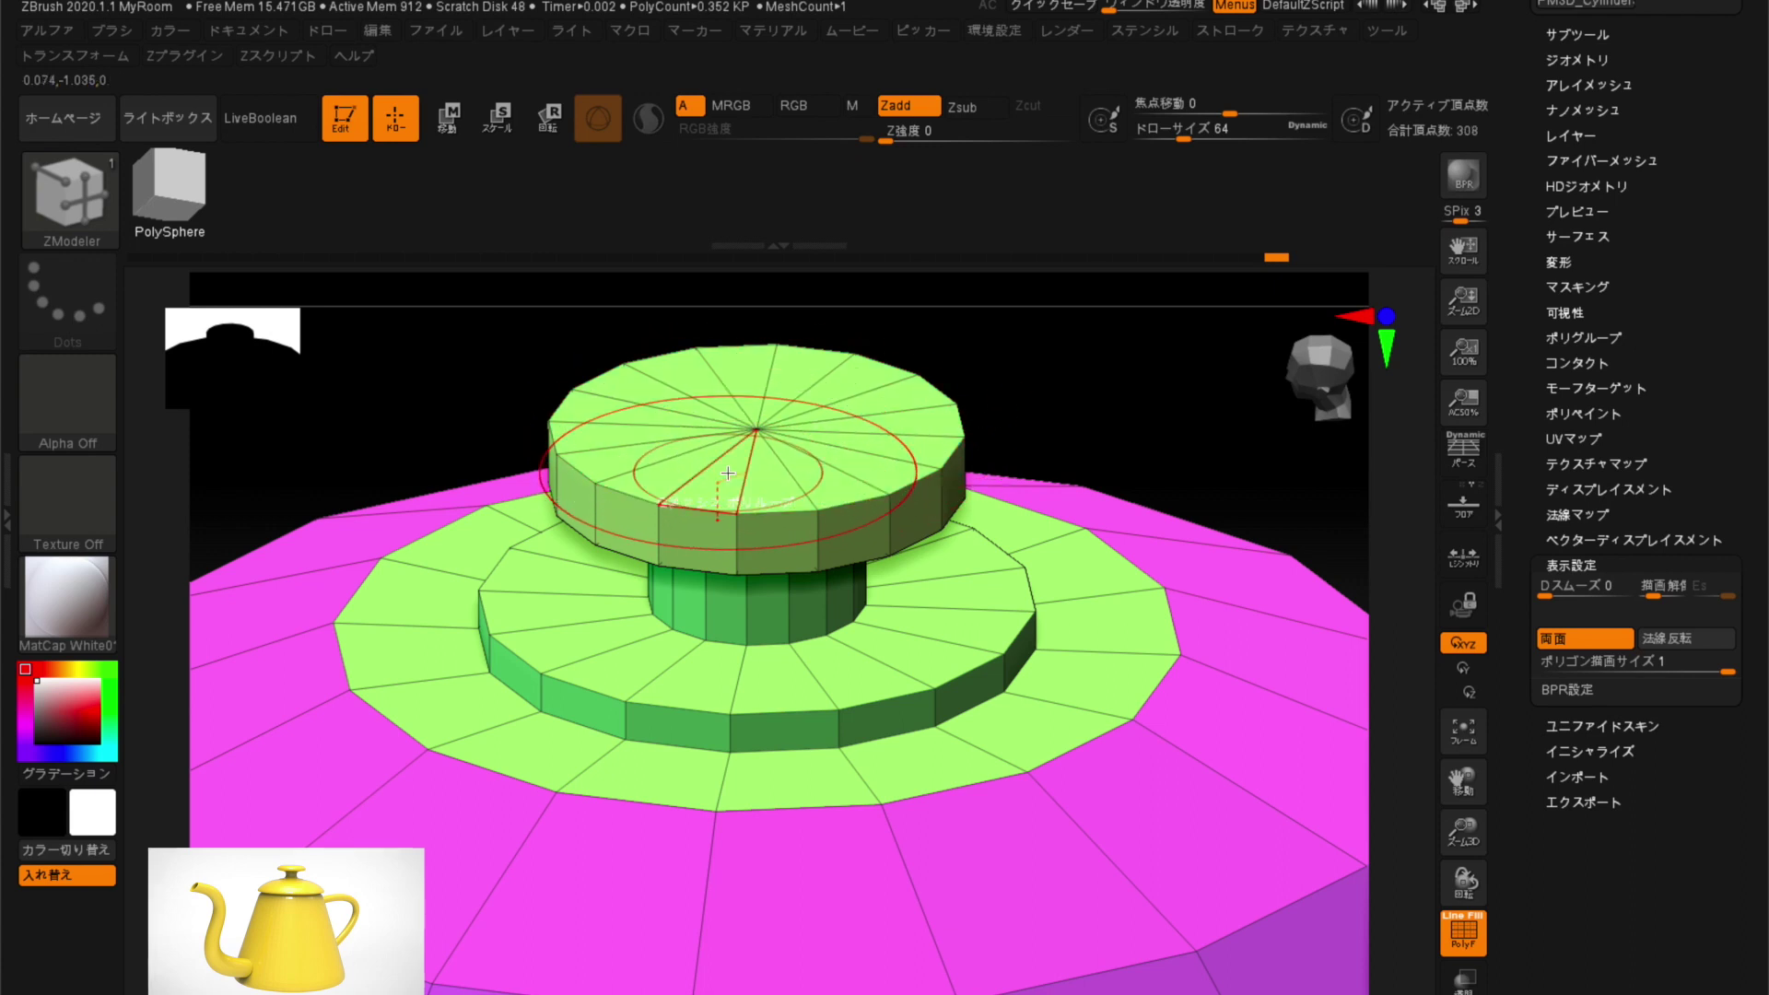
pyautogui.moveTo(413, 405); pyautogui.dragTo(399, 390)
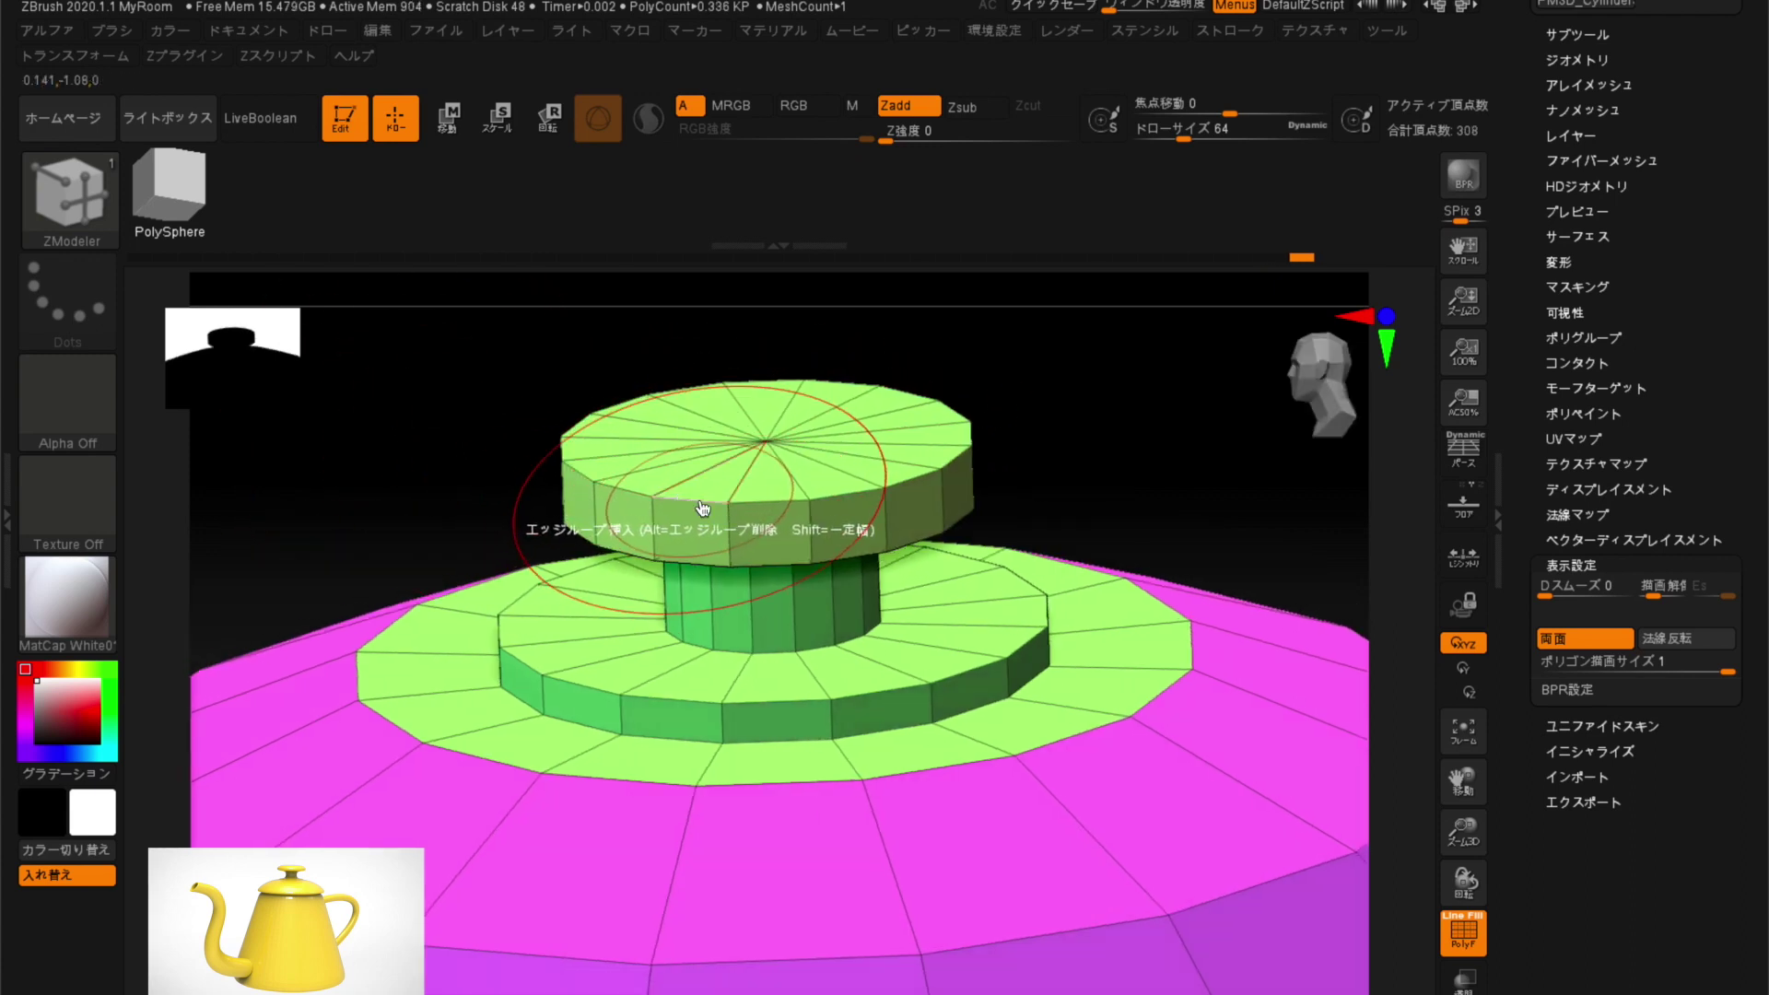
pyautogui.press('space')
pyautogui.click(345, 455)
pyautogui.click(350, 679)
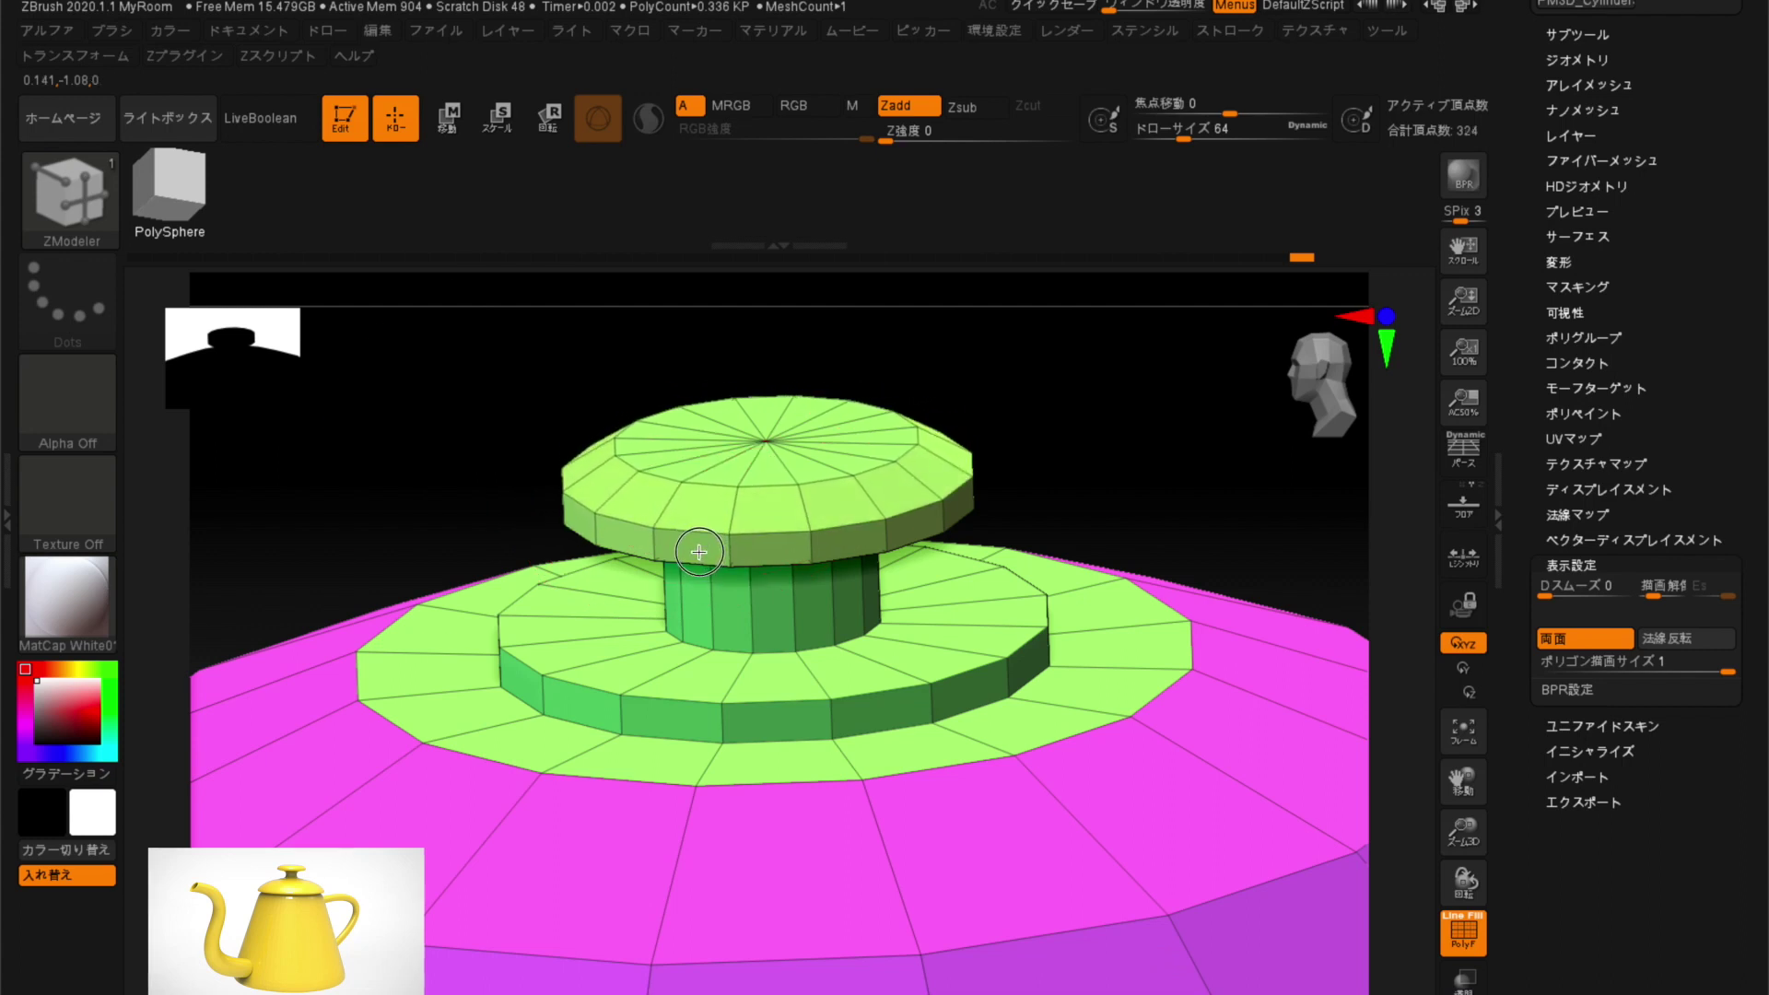
pyautogui.moveTo(697, 542); pyautogui.dragTo(697, 553)
pyautogui.moveTo(394, 486); pyautogui.dragTo(414, 399)
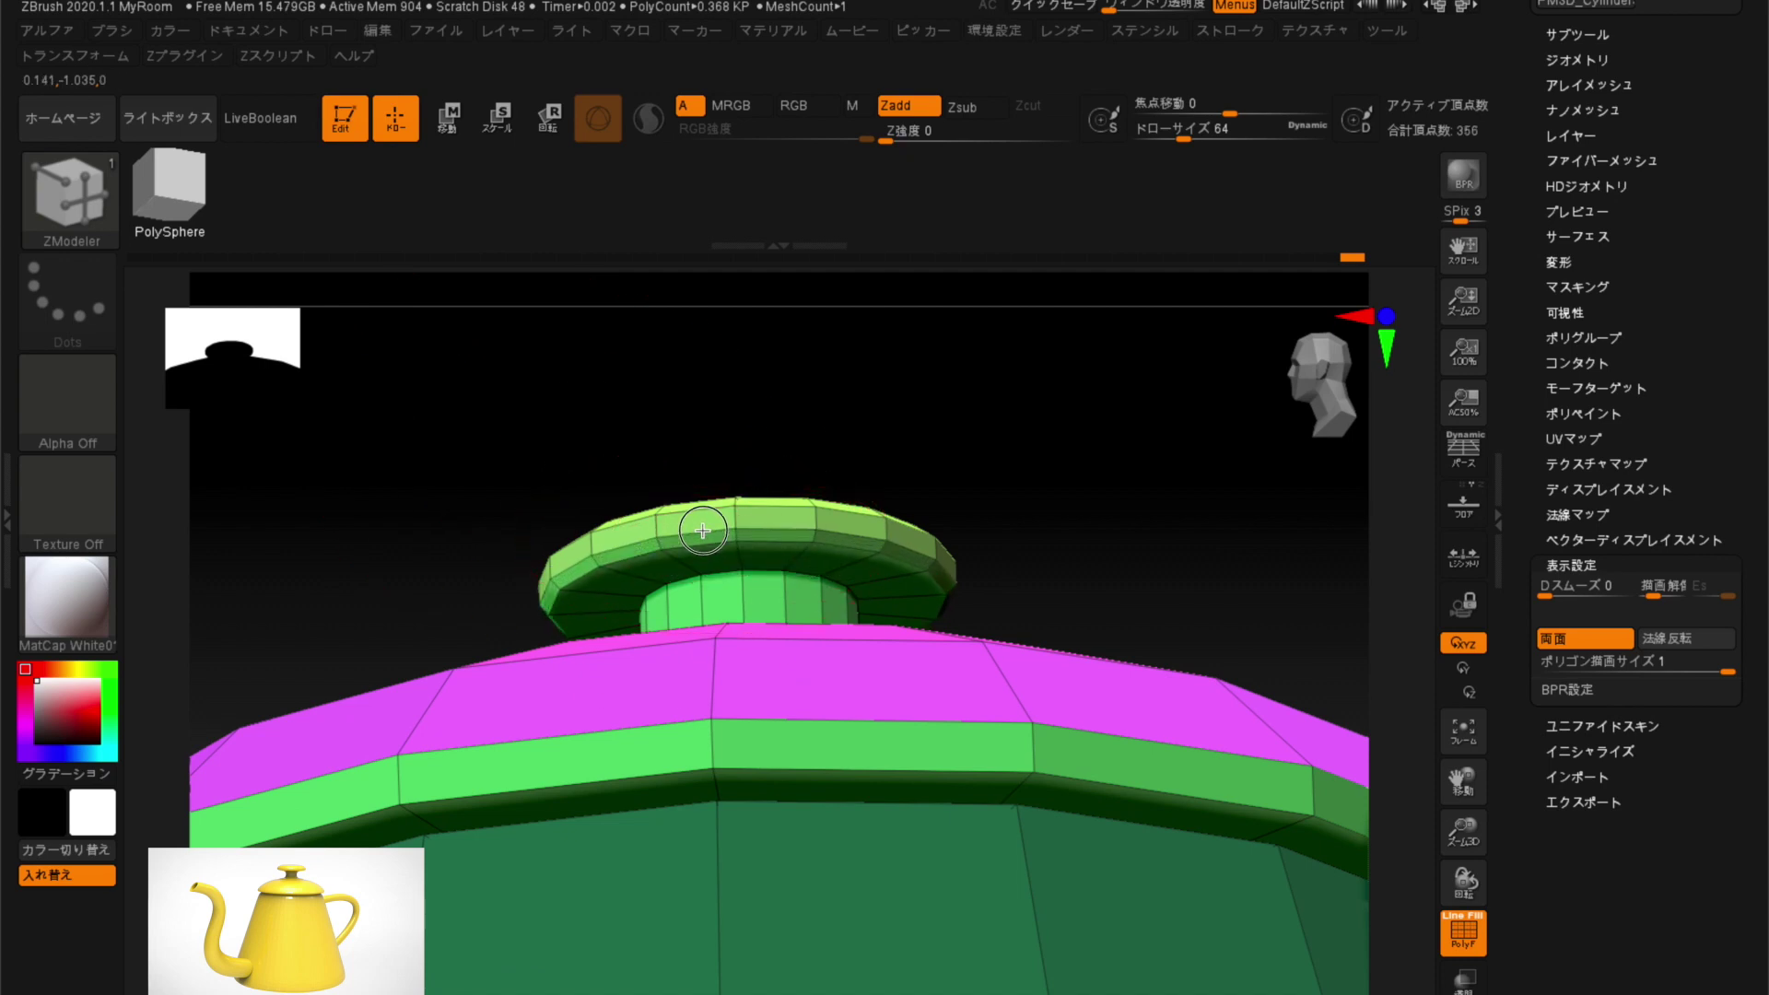
pyautogui.moveTo(446, 506)
pyautogui.mouseDown()
pyautogui.moveTo(451, 553)
pyautogui.moveTo(803, 448)
pyautogui.mouseUp()
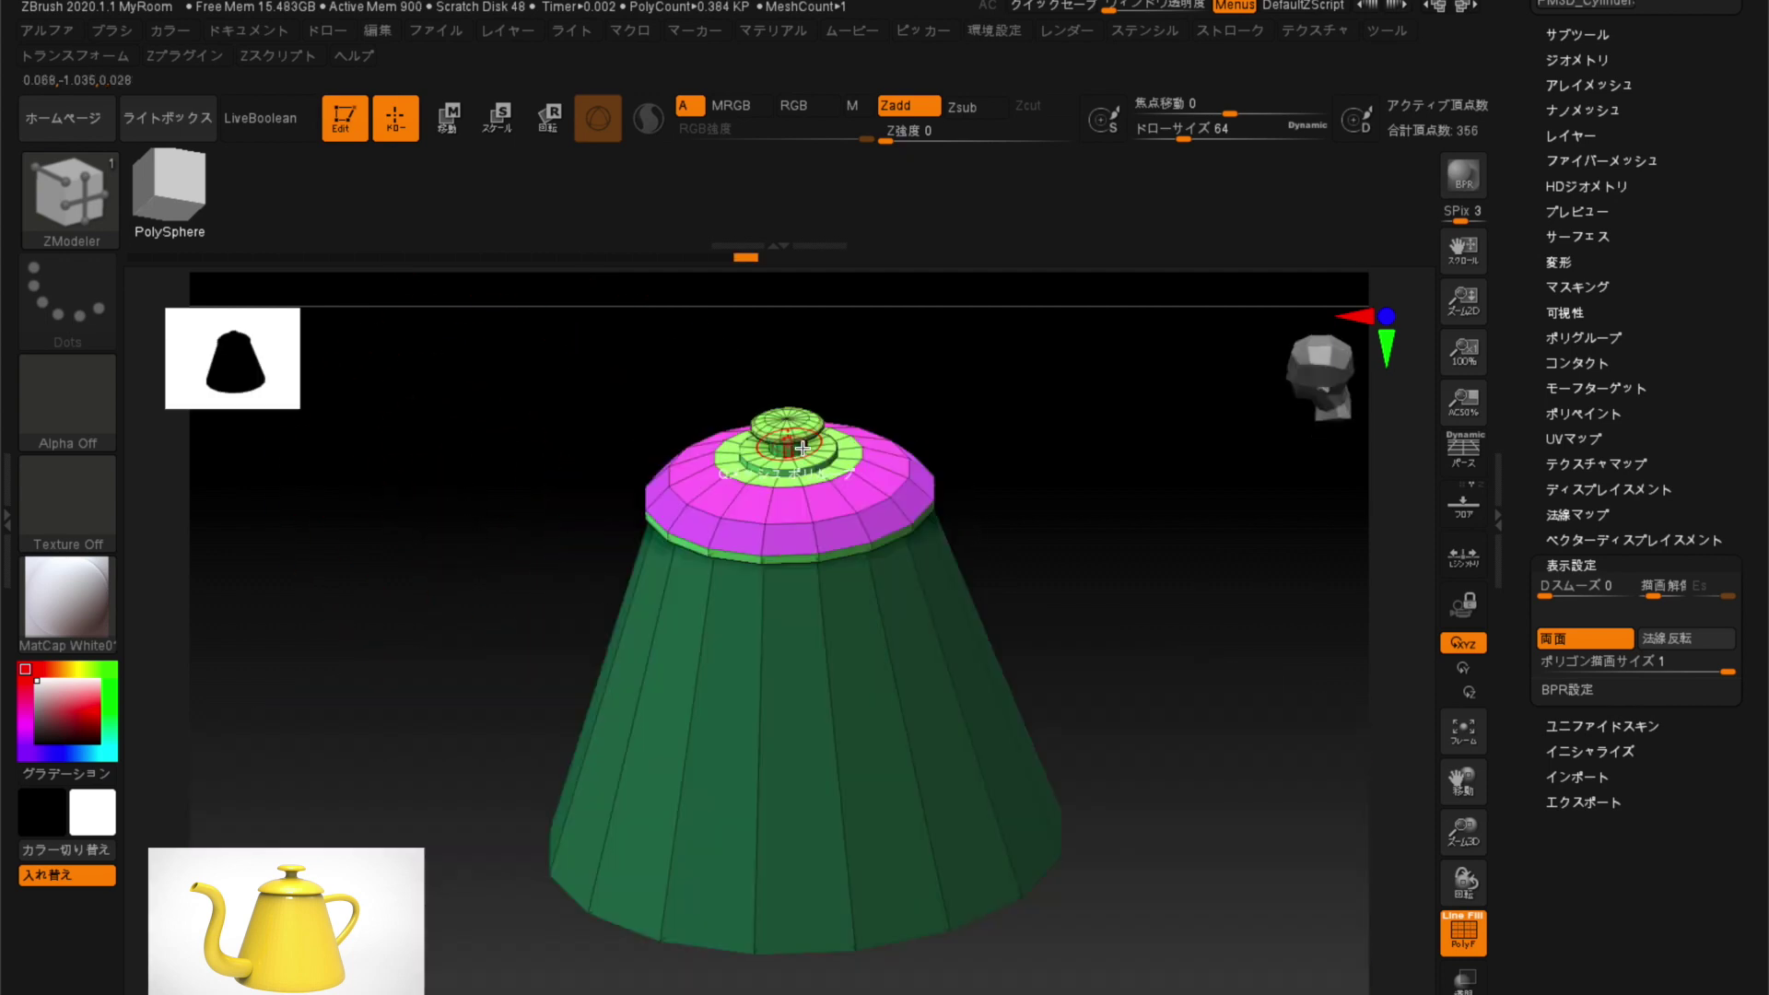
# Ctrl-drag on empty canvas to clear the mask from the tapered teapot body.
pyautogui.moveTo(478, 626)
pyautogui.mouseDown()
pyautogui.moveTo(503, 608)
pyautogui.moveTo(494, 541)
pyautogui.moveTo(454, 676)
pyautogui.mouseUp()
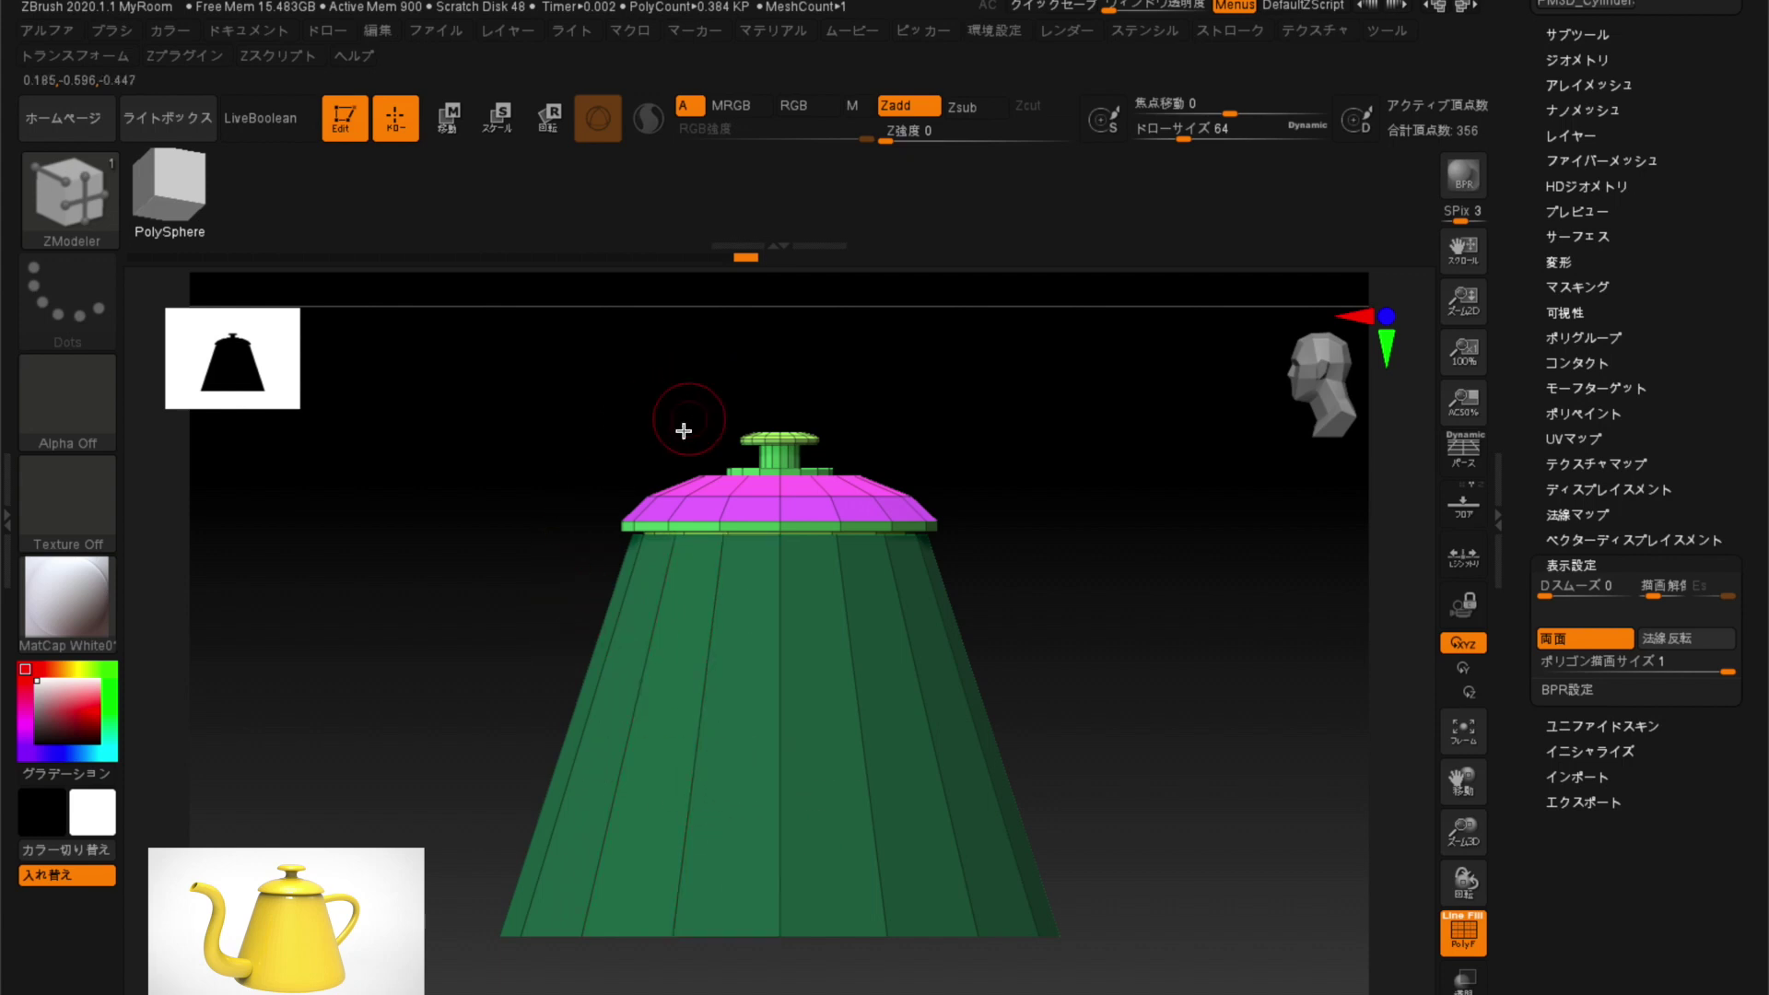
pyautogui.press('ctrl')
pyautogui.moveTo(443, 573)
pyautogui.keyDown('ctrl'); pyautogui.mouseDown()
pyautogui.moveTo(441, 691)
pyautogui.moveTo(469, 644)
pyautogui.moveTo(364, 655)
pyautogui.moveTo(451, 698)
pyautogui.moveTo(473, 679)
pyautogui.mouseUp(); pyautogui.keyUp('ctrl')
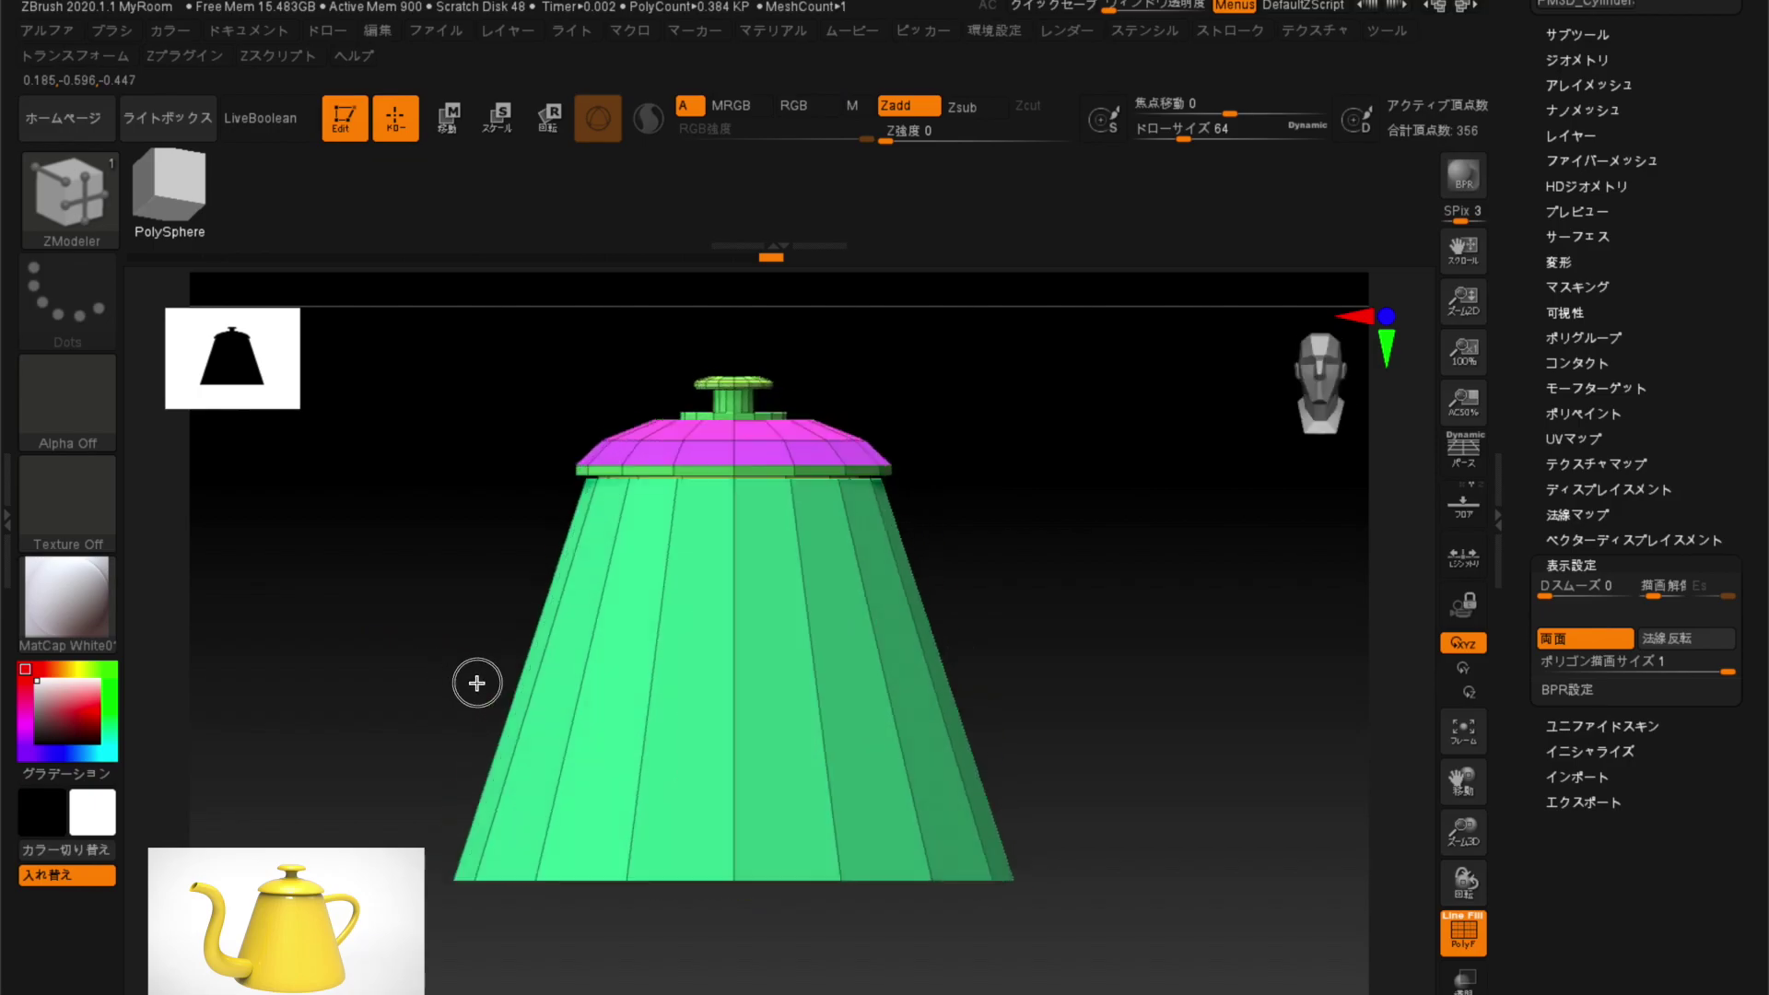